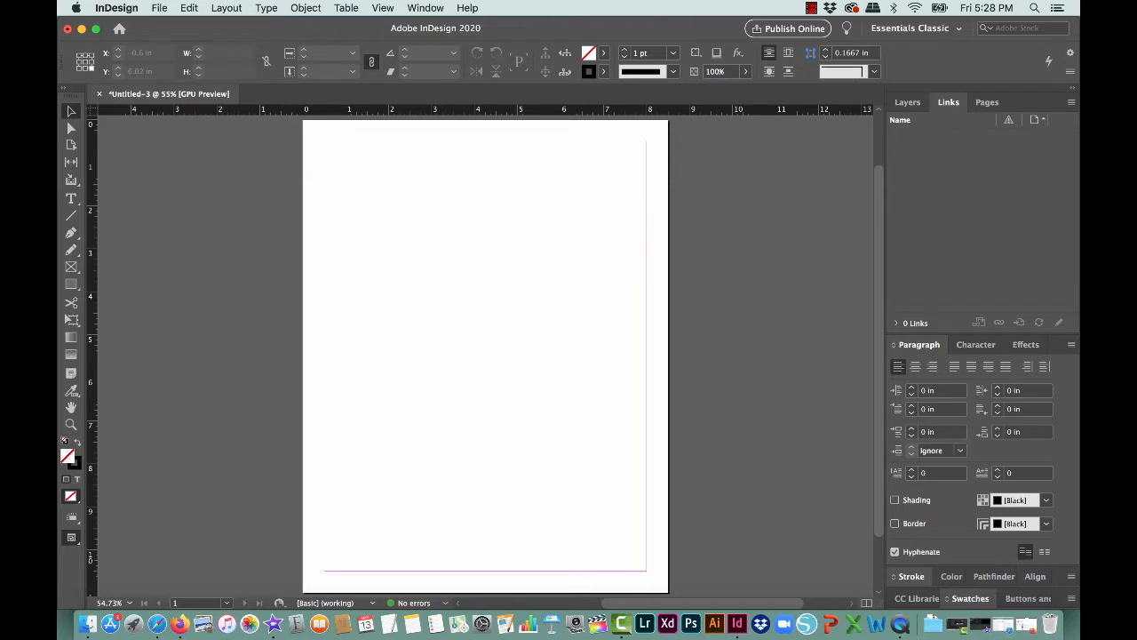
- Look through the Direct Selection, Selection, Type, Line and Pen tools one after another
key(a)
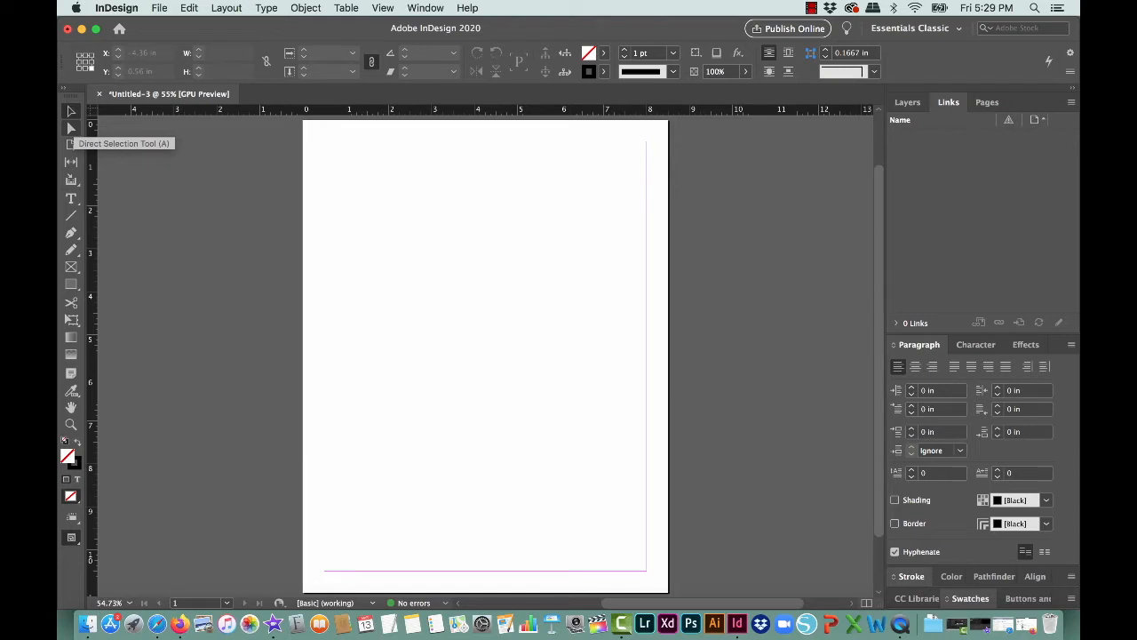
click(71, 128)
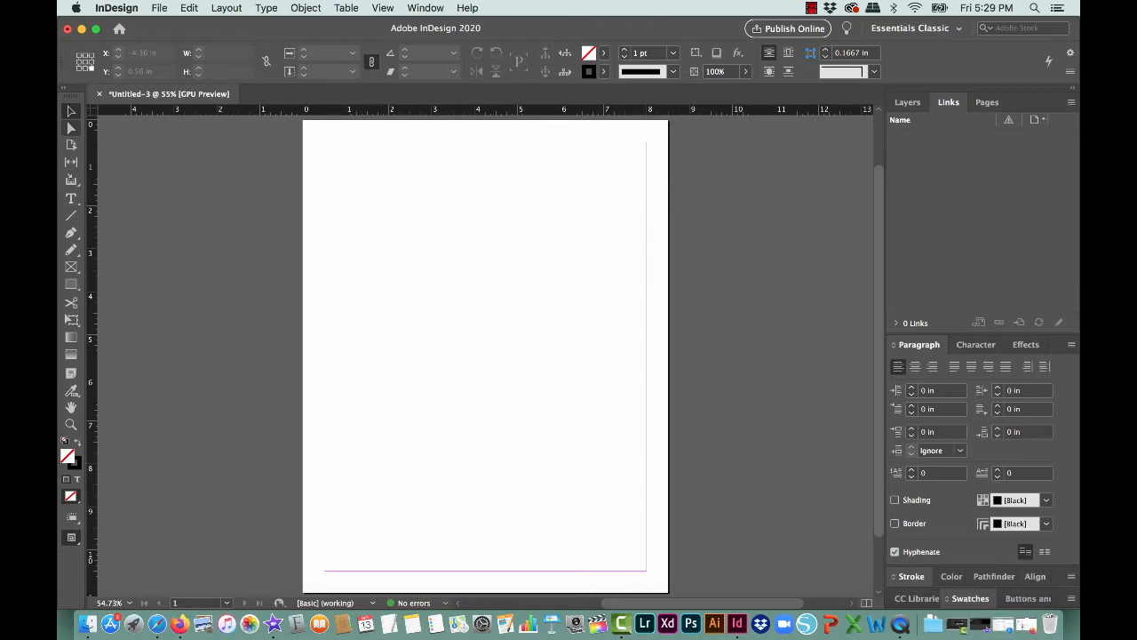
click(71, 111)
click(71, 198)
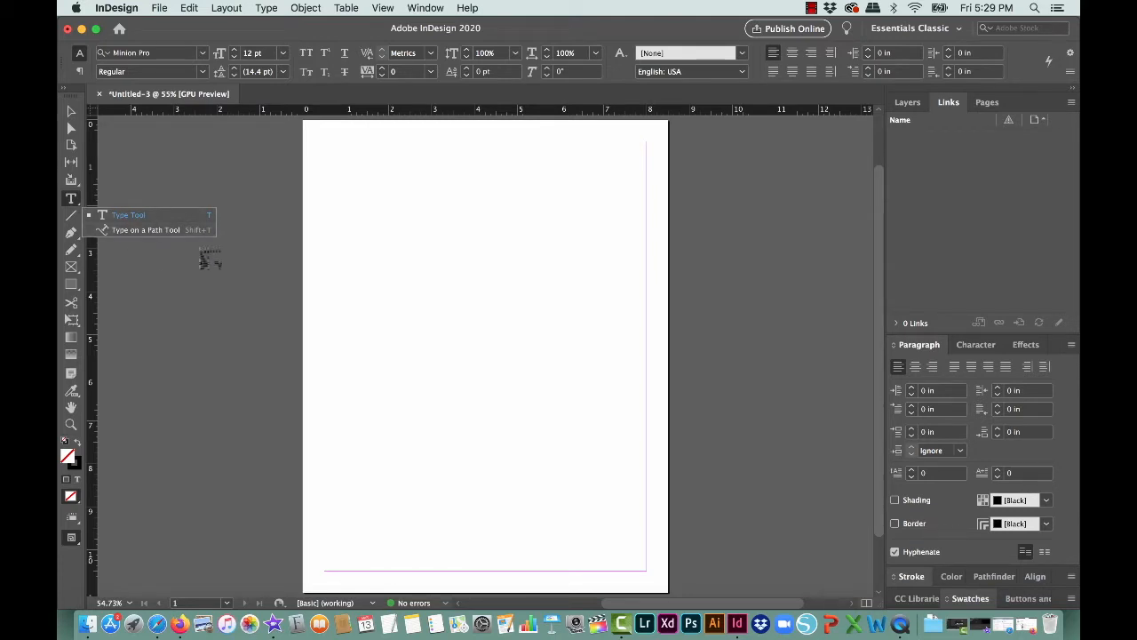
click(71, 216)
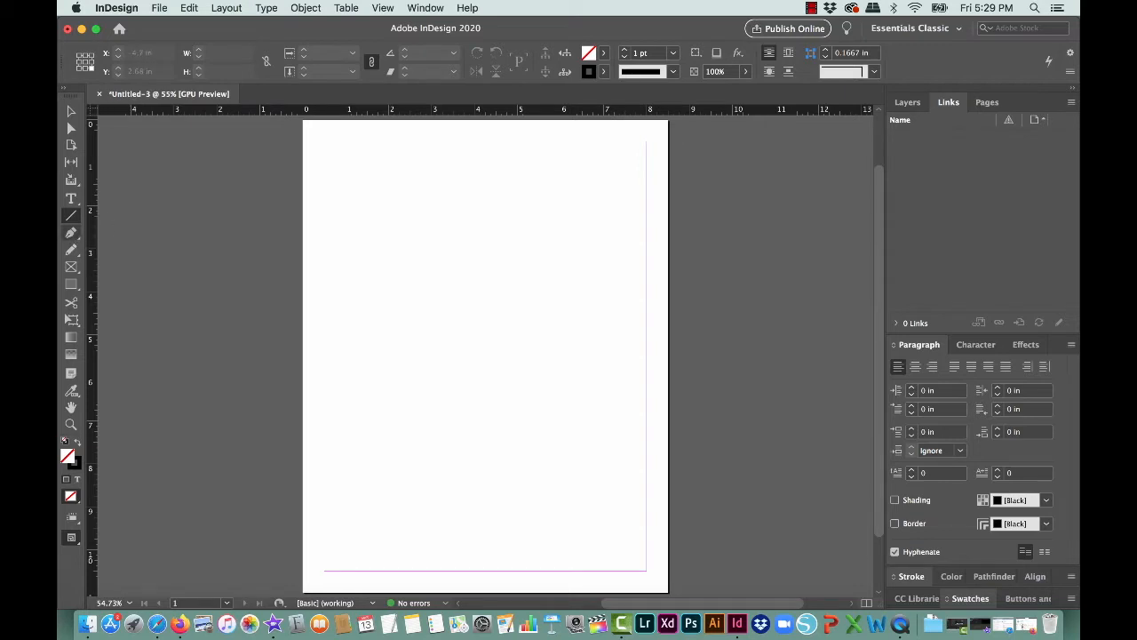
click(72, 233)
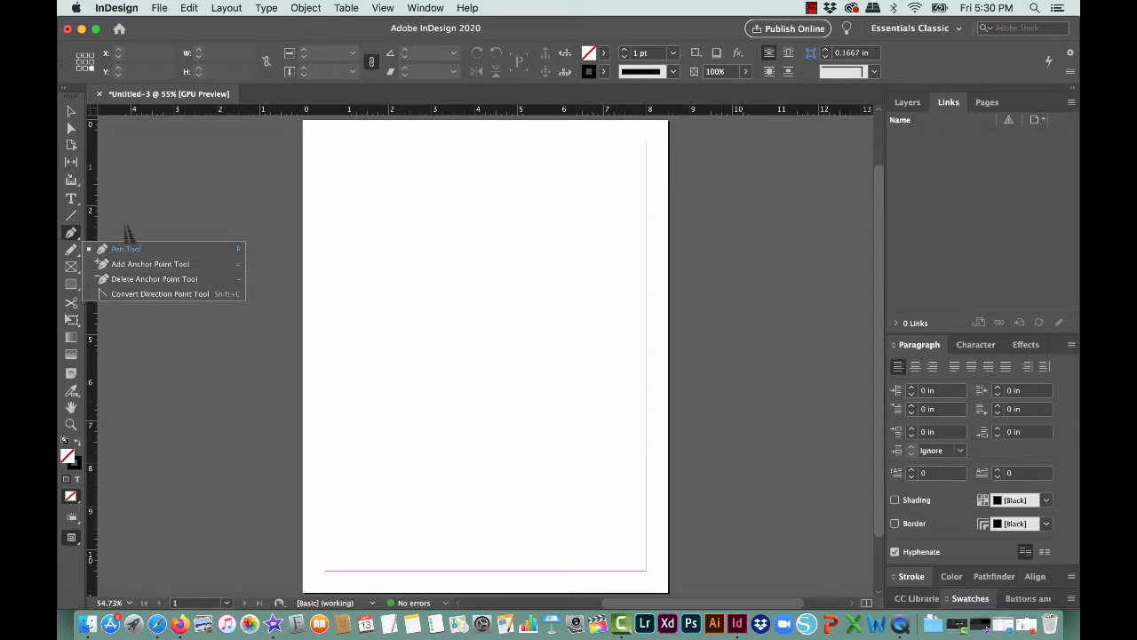
click(72, 251)
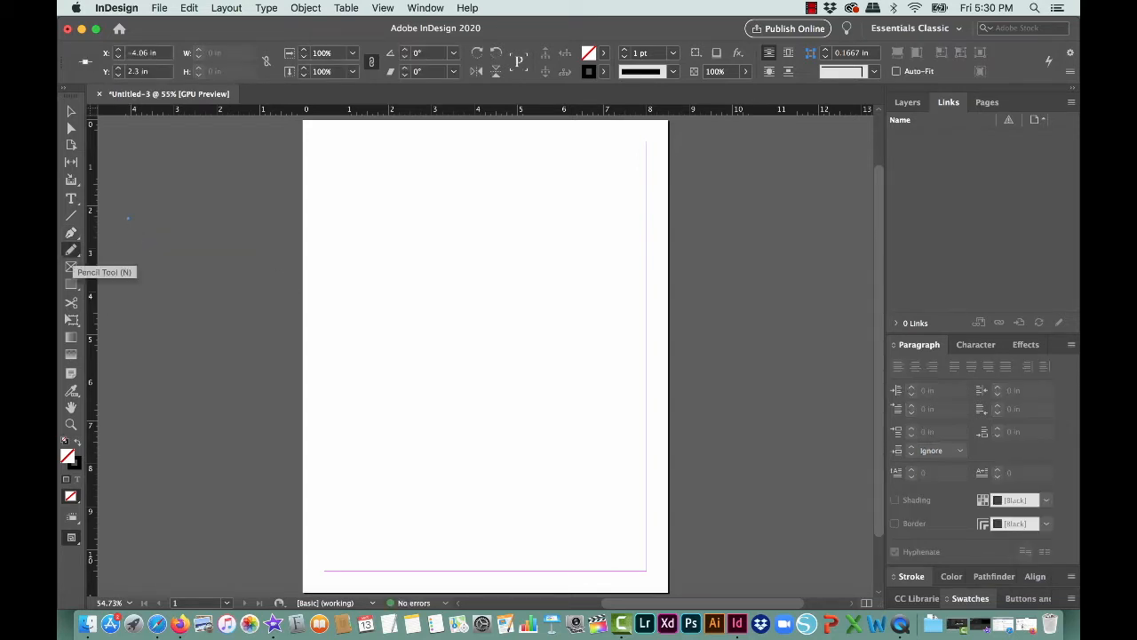
click(71, 111)
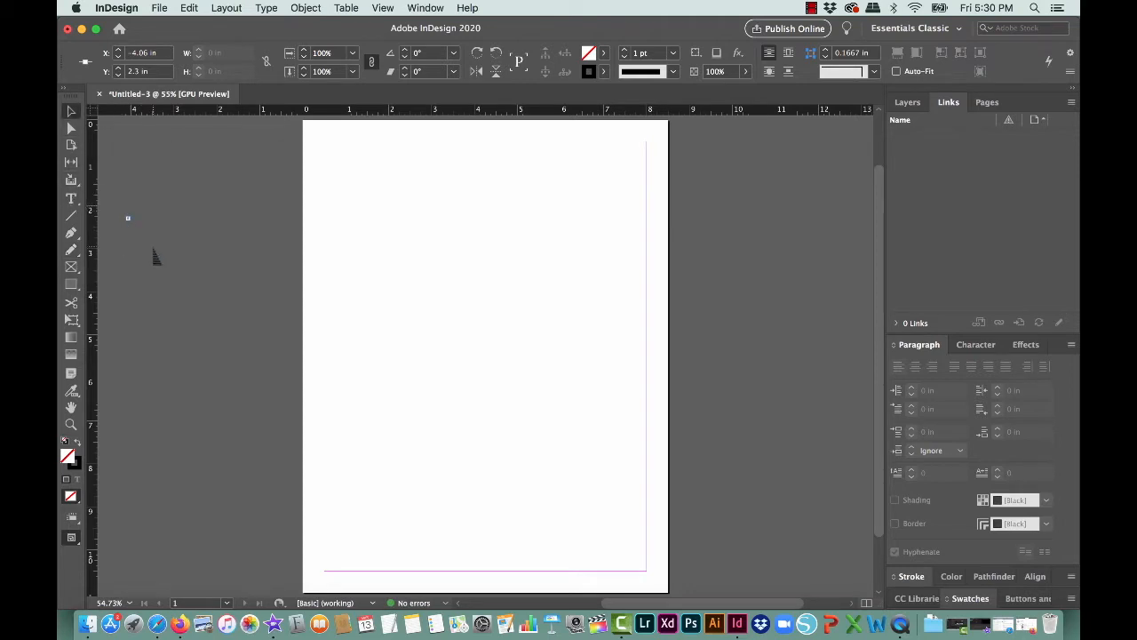
key(Delete)
- Sketch two freehand curves with the Pencil tool, one about 10.5 in wide across the page and another about 3.9 in wide above its right end
click(71, 250)
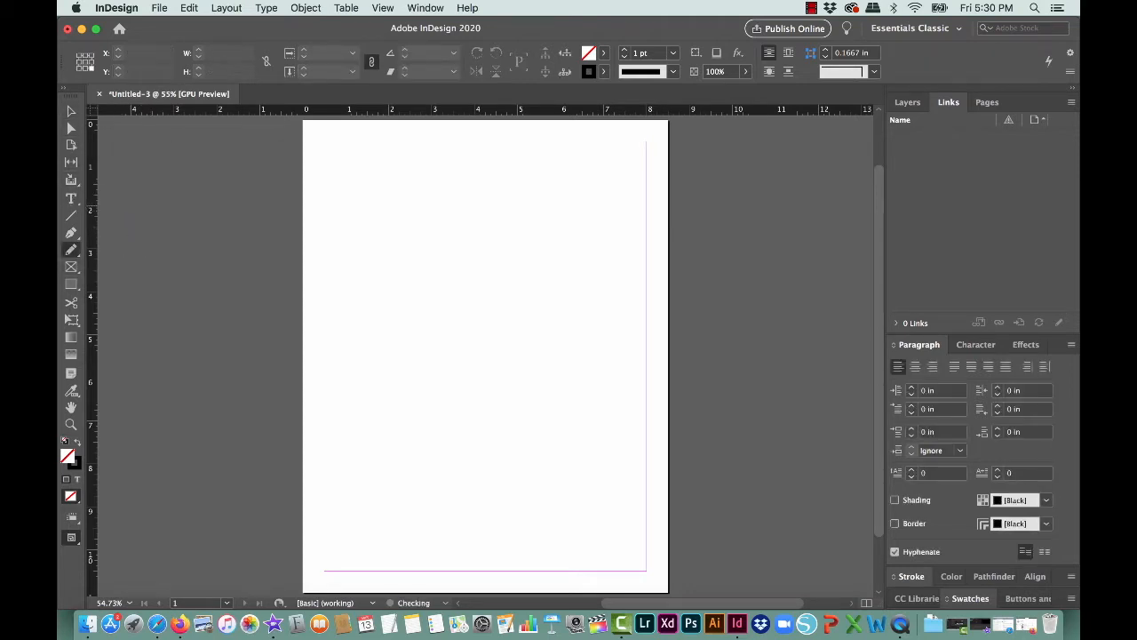
click(71, 250)
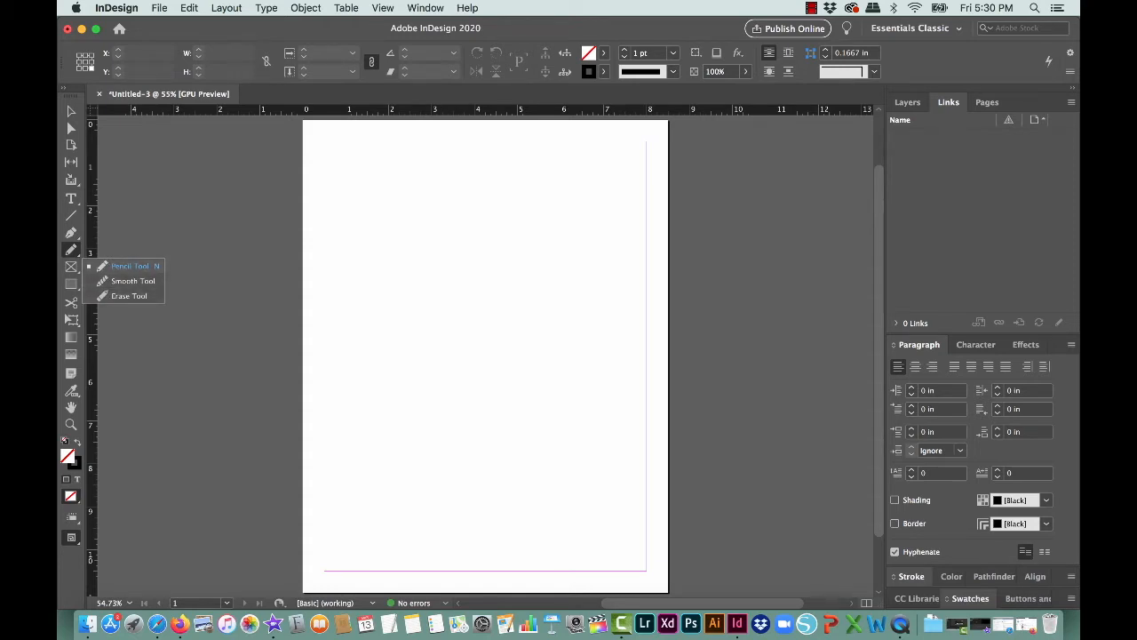
click(133, 266)
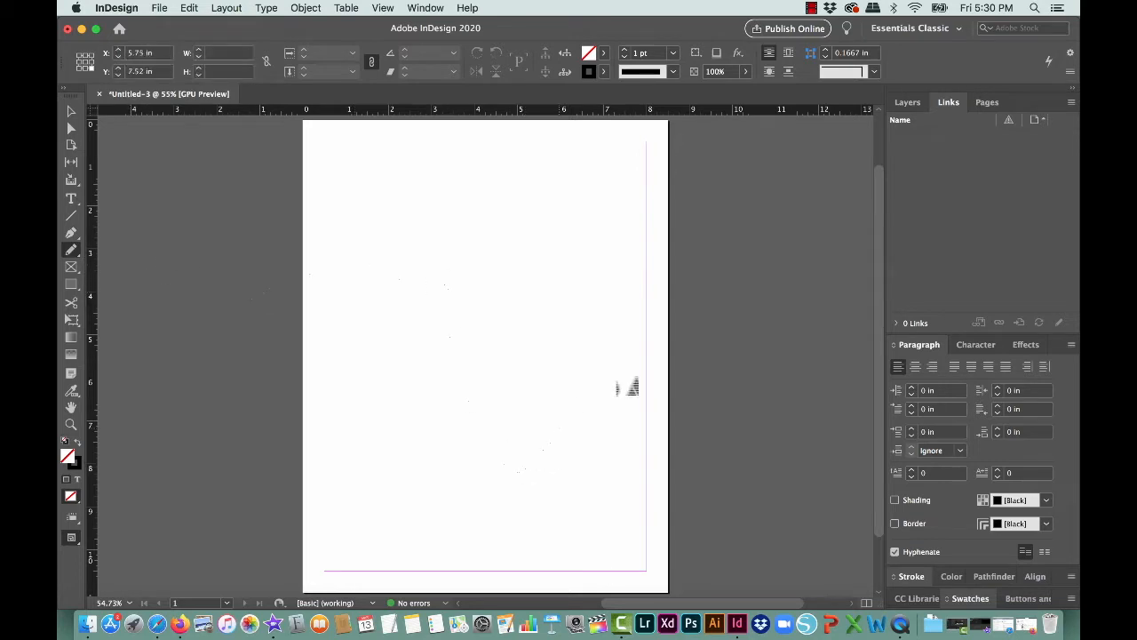
drag(578, 406, 705, 411)
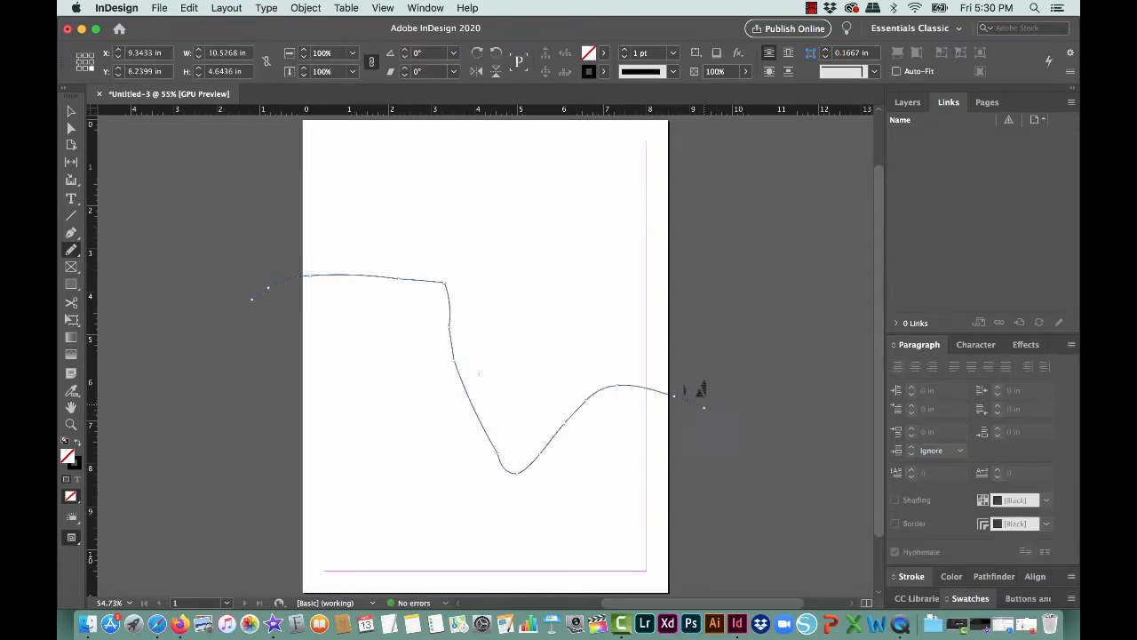
mouse_move(572, 349)
mouse_down()
mouse_move(616, 298)
mouse_move(739, 299)
mouse_up()
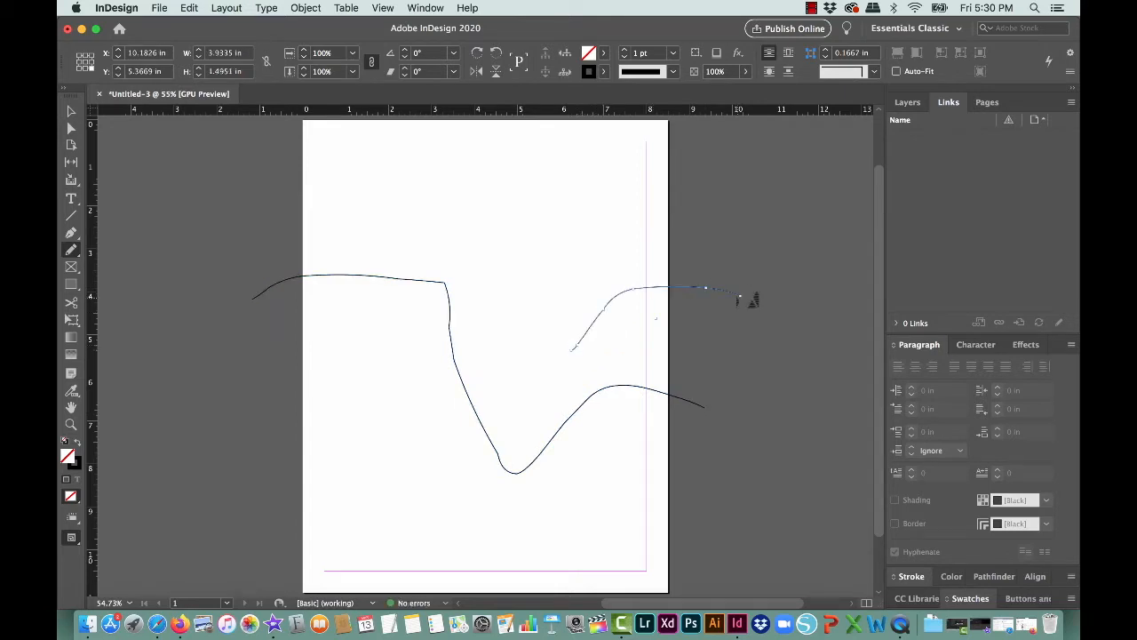
- Undo the freehand pencil strokes to clear the page
key(super+z)
key(super+z)
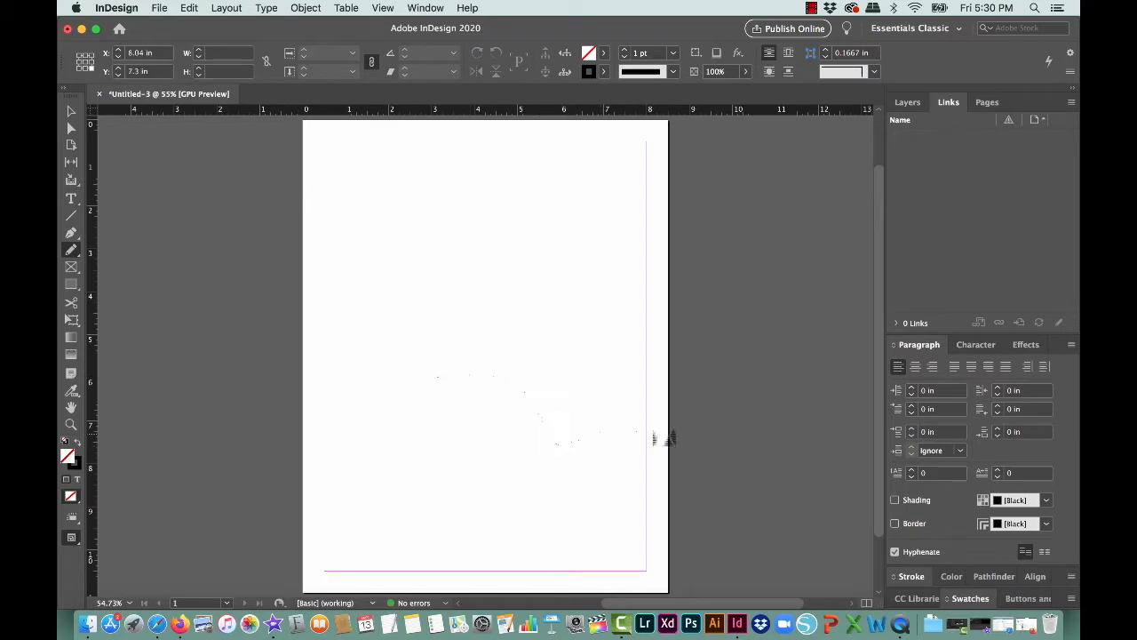
key(super+shift+z)
key(super+z)
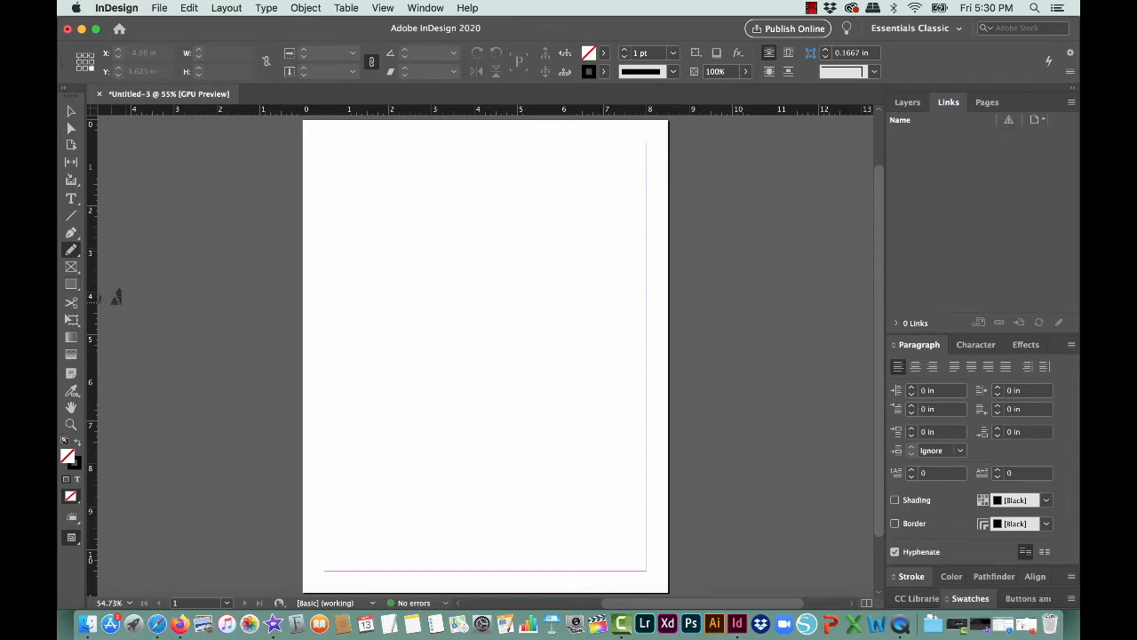
- Draw a rectangle about 4.26 by 5.74 in on the page's left half and a rectangle frame about 4.38 by 3.18 in beside it
click(71, 284)
mouse_move(316, 220)
mouse_down()
mouse_move(436, 436)
mouse_move(498, 463)
mouse_up()
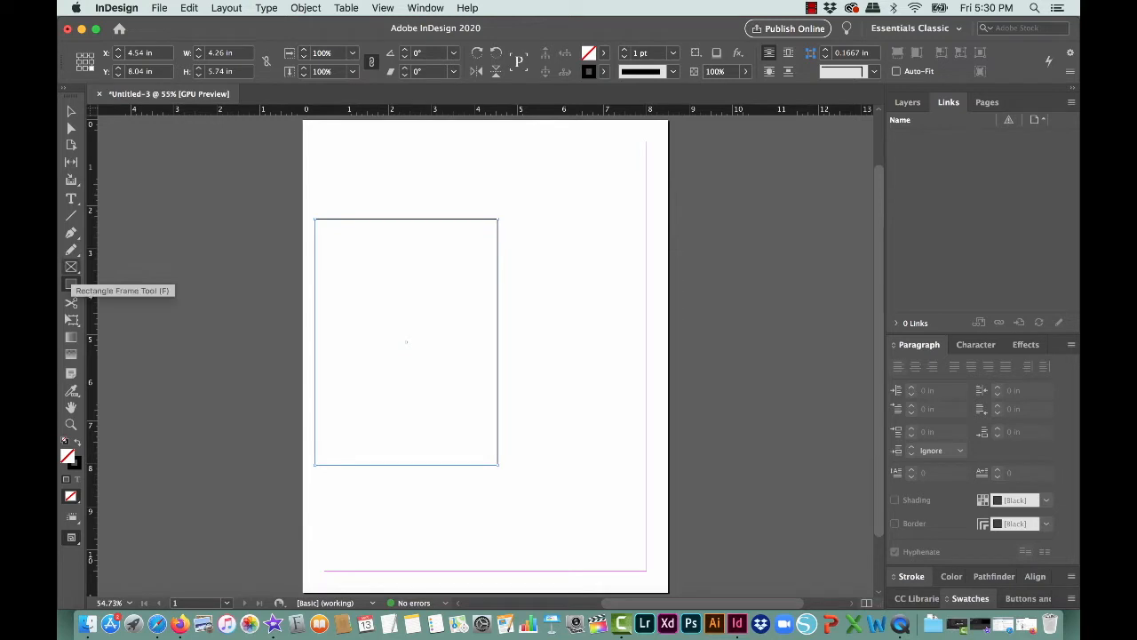
click(71, 268)
drag(526, 278, 714, 413)
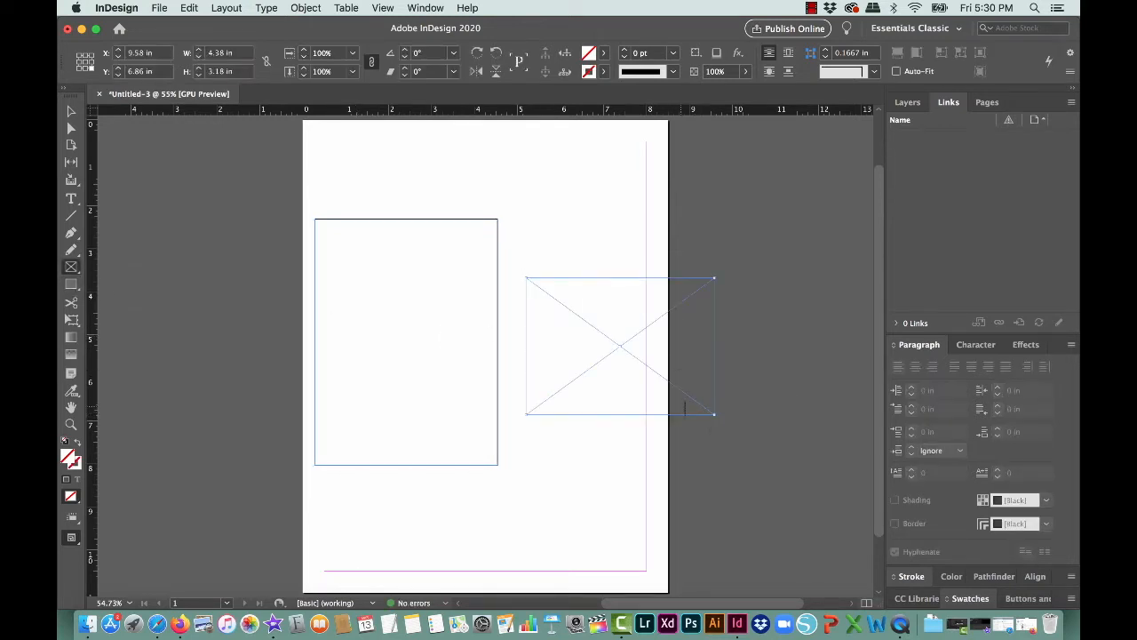
- Move the rectangle so it overhangs the page's left edge, and shift the crossed frame slightly to the right
click(71, 111)
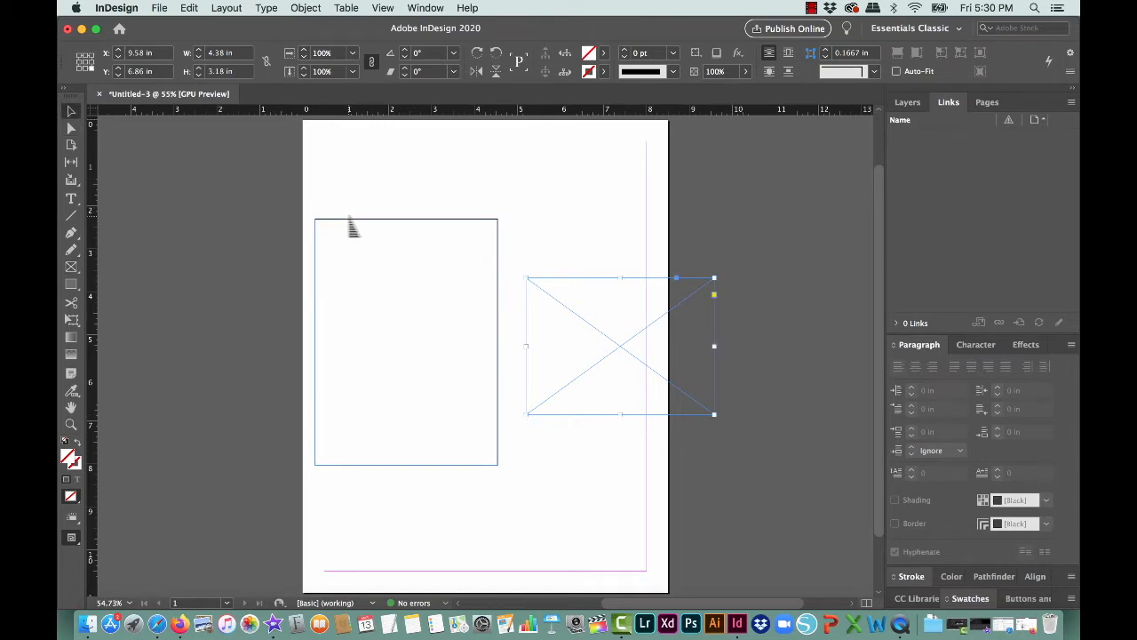
drag(347, 222, 298, 215)
drag(714, 297, 727, 295)
click(725, 247)
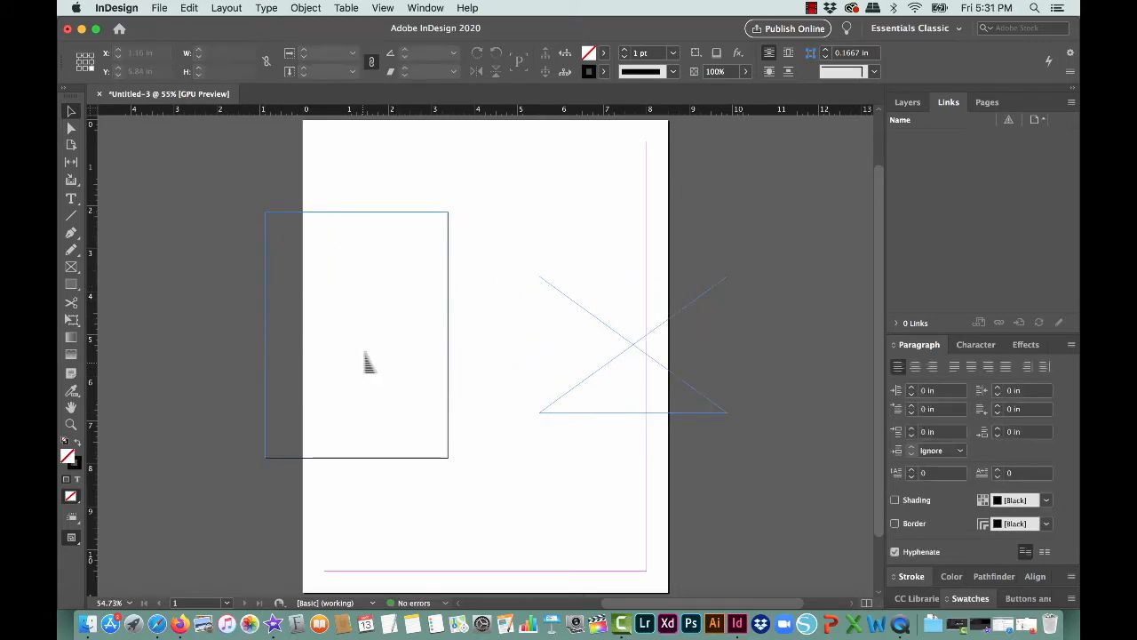
drag(264, 367, 274, 373)
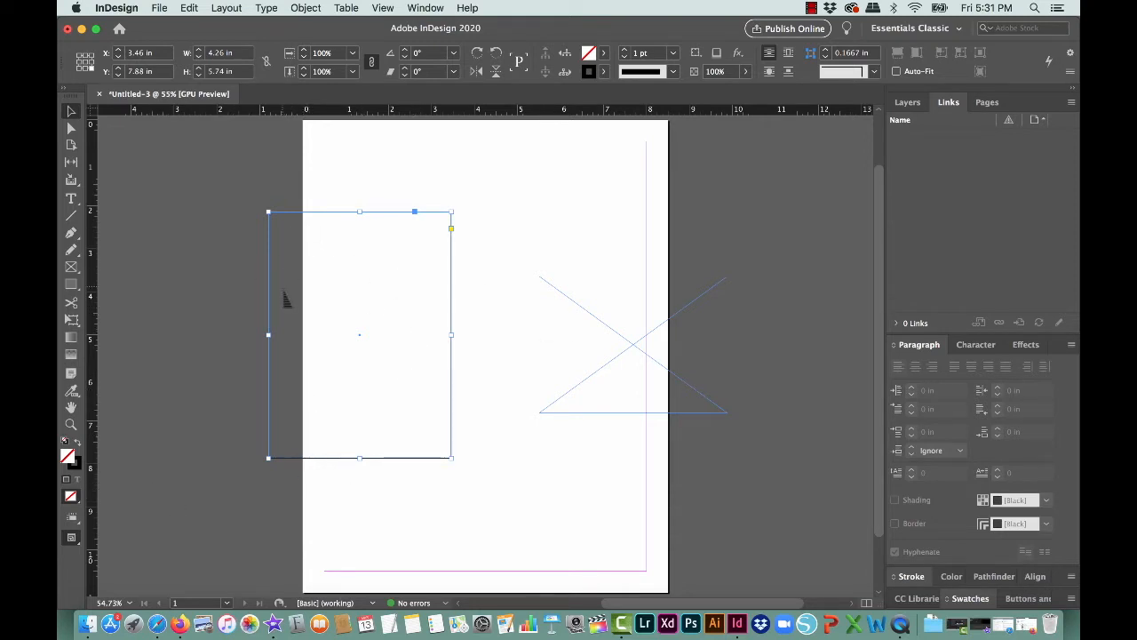
click(629, 341)
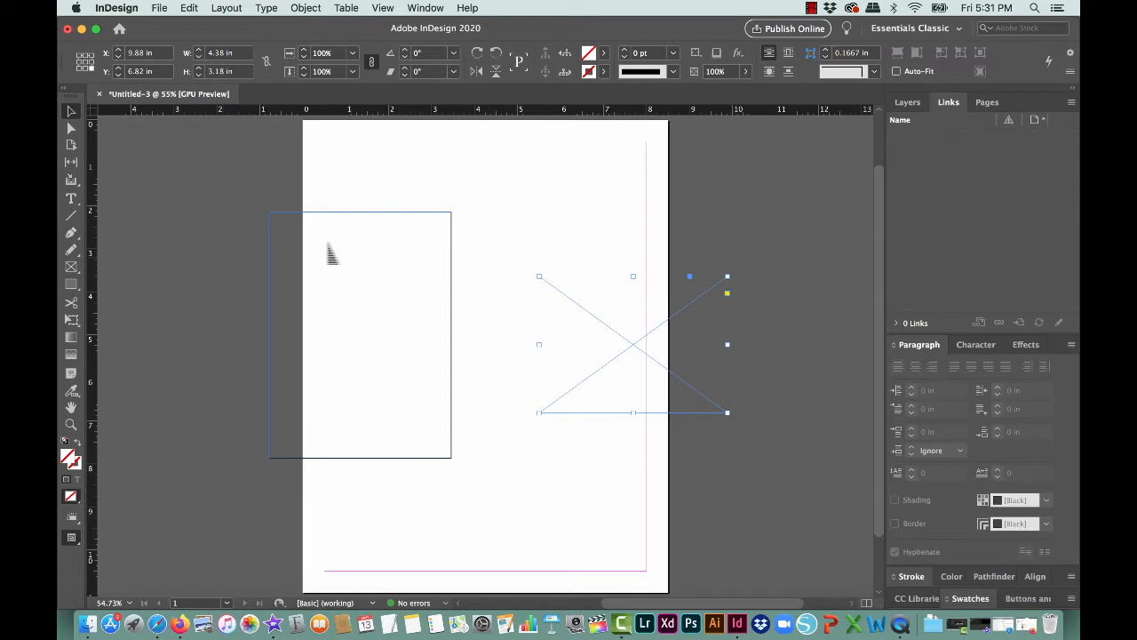
- Fill the rectangle with a dark green from the Color Picker
click(273, 245)
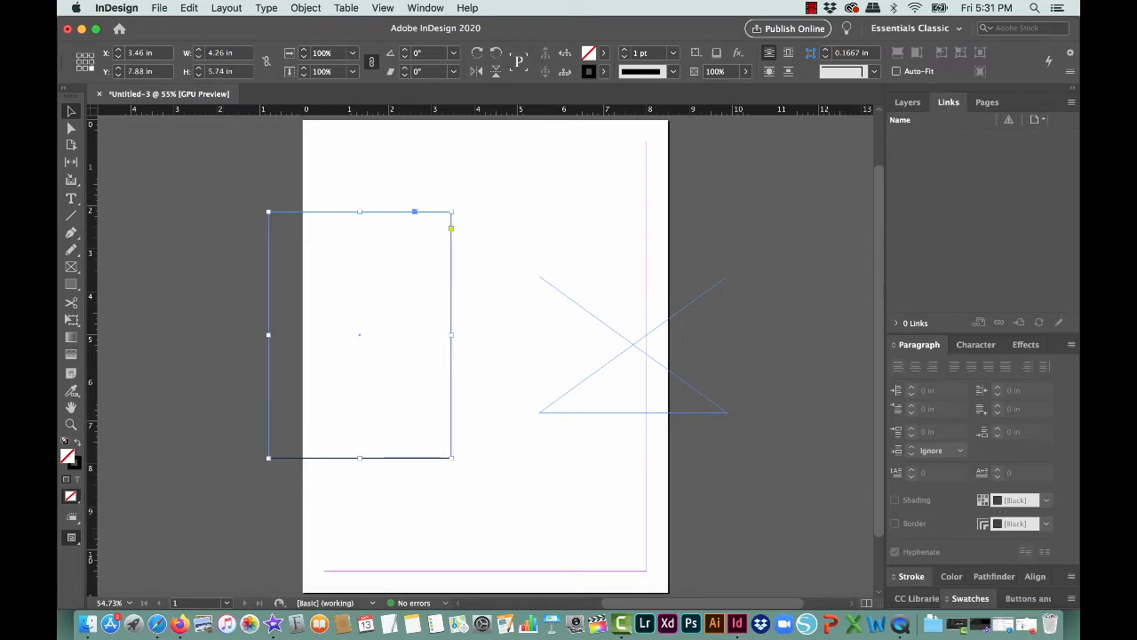
double_click(67, 456)
click(418, 311)
click(704, 225)
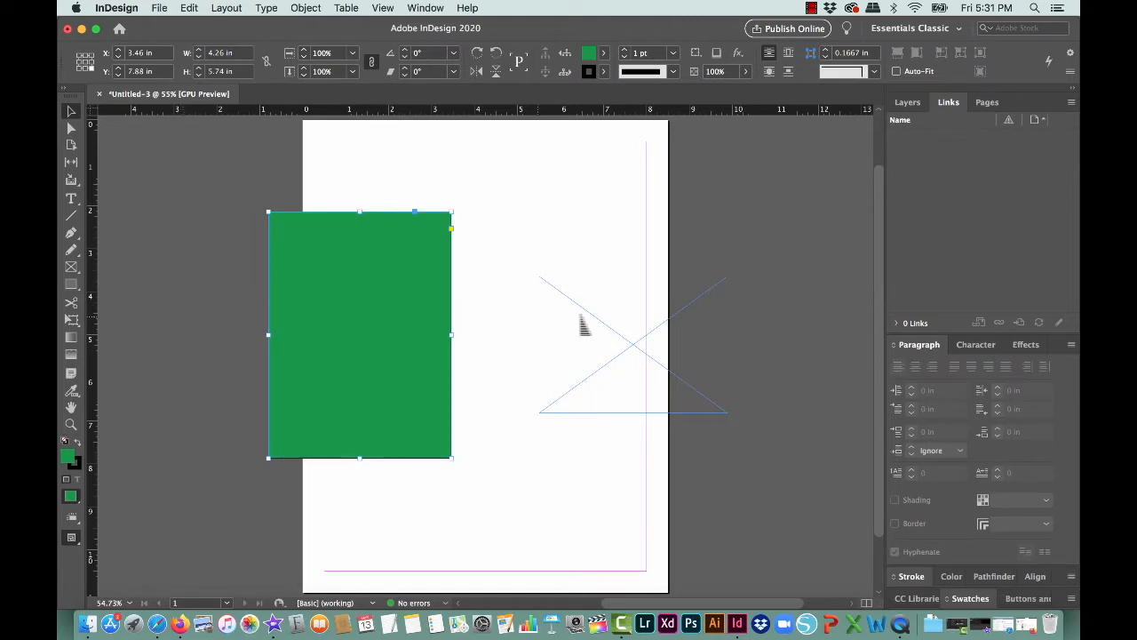
- Fill the crossed frame with bright green #06d727 and deselect it
click(631, 327)
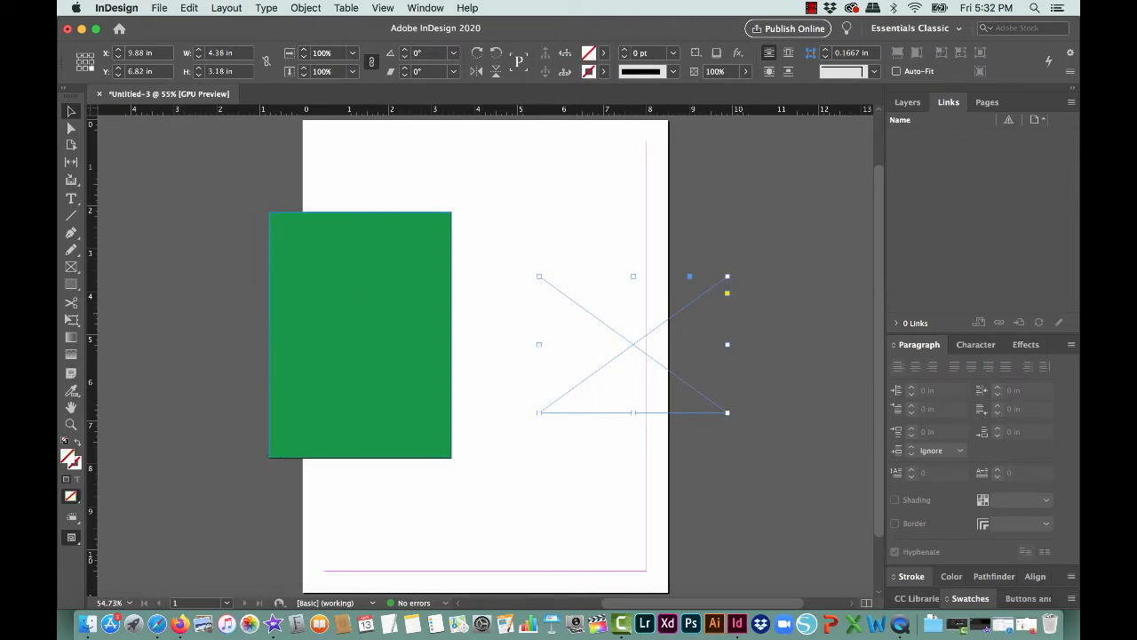
double_click(68, 457)
click(413, 261)
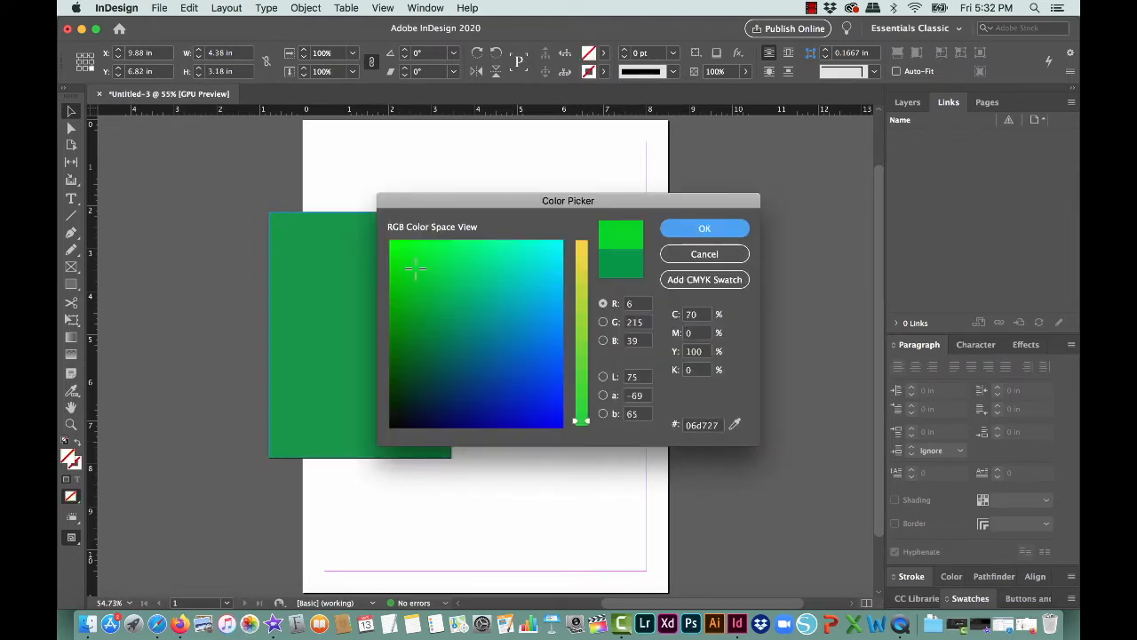
key(Return)
click(153, 256)
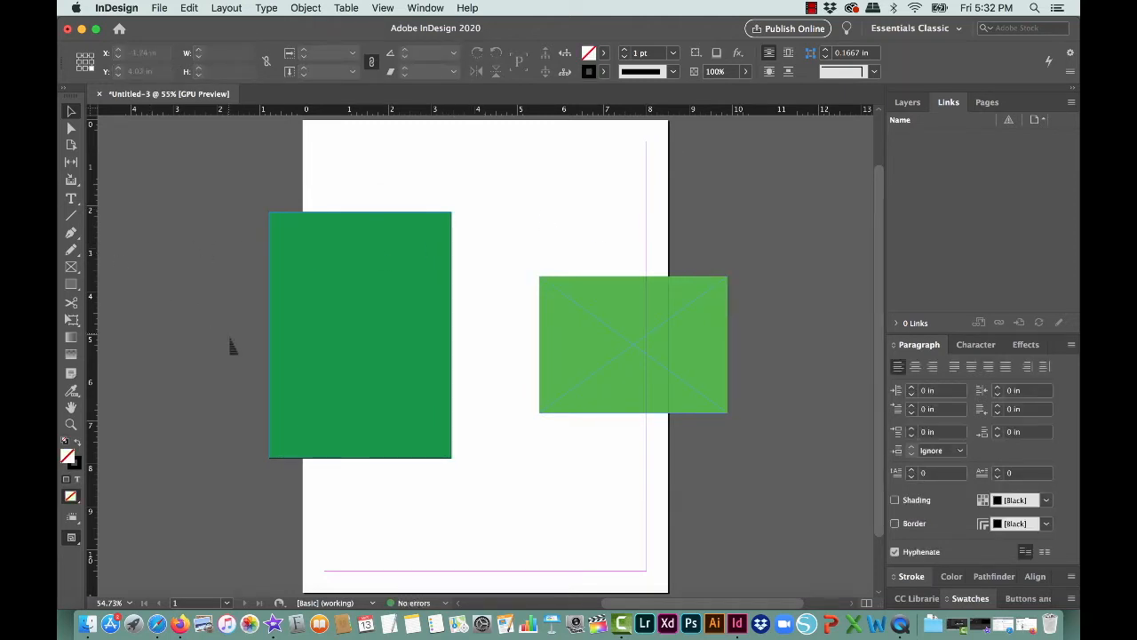
- Undo both green fills and check how the empty shapes look in Preview mode
key(super+z)
key(super+z)
click(275, 282)
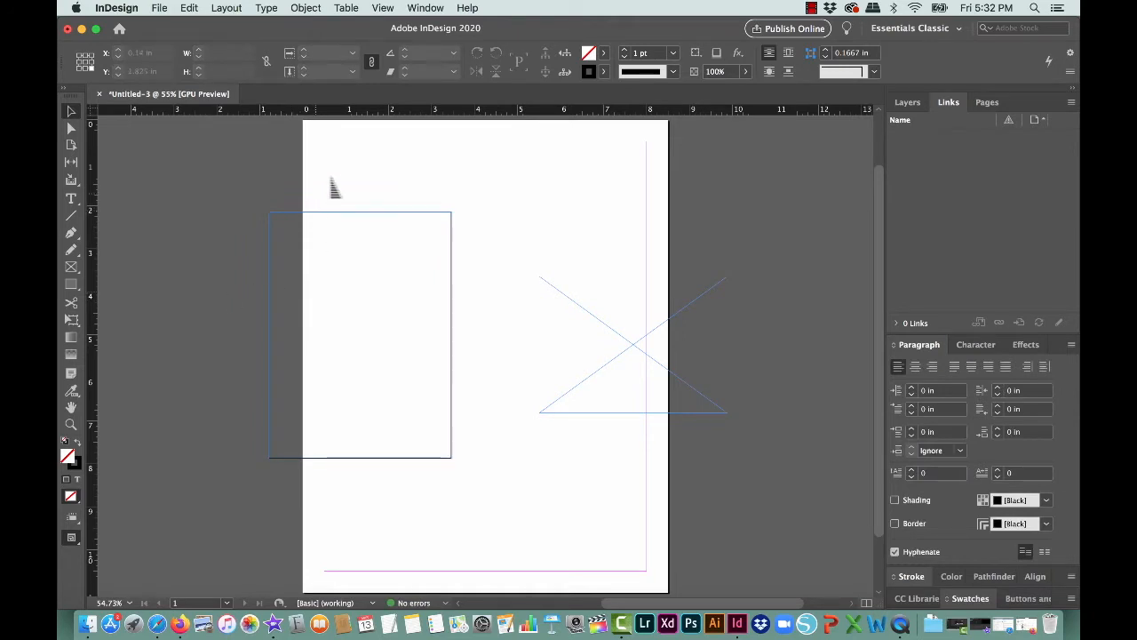
key(w)
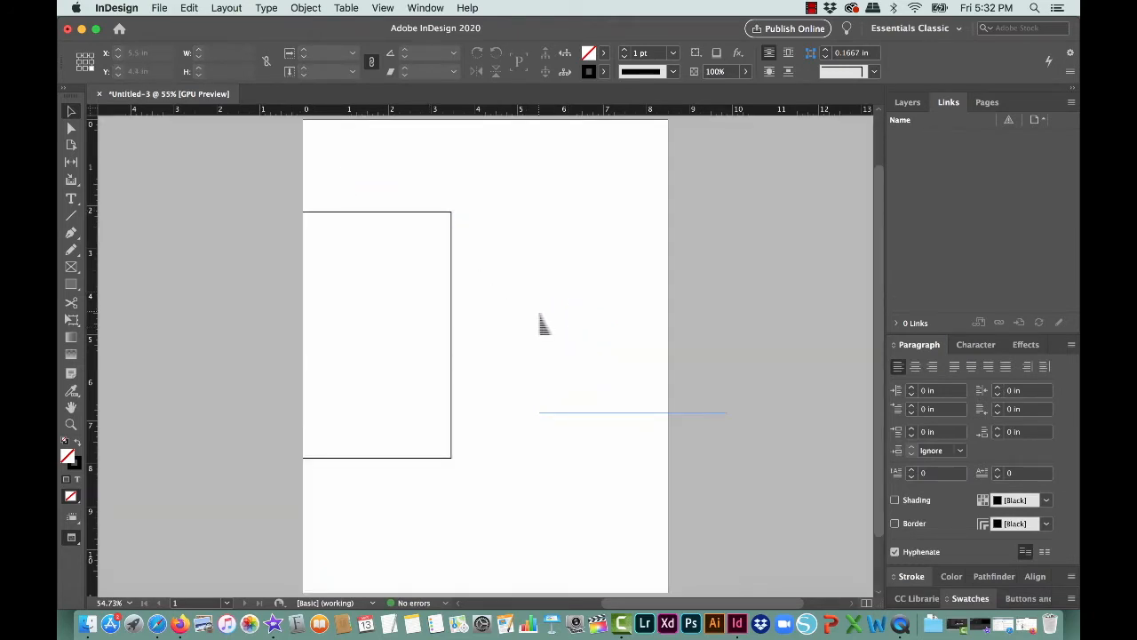
key(w)
- Reposition the crossed frame higher on the page's right side, with its lower-right corner at about X 9.255 in, Y 5.58 in
drag(556, 327, 539, 237)
drag(647, 282, 631, 323)
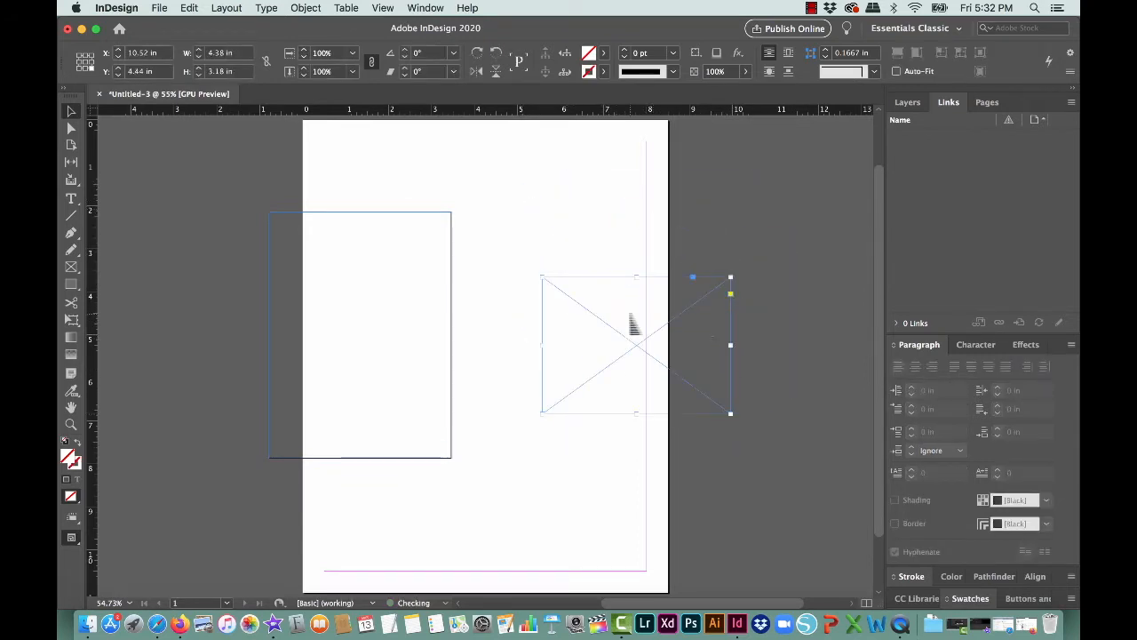
drag(734, 332, 743, 289)
drag(637, 285, 591, 259)
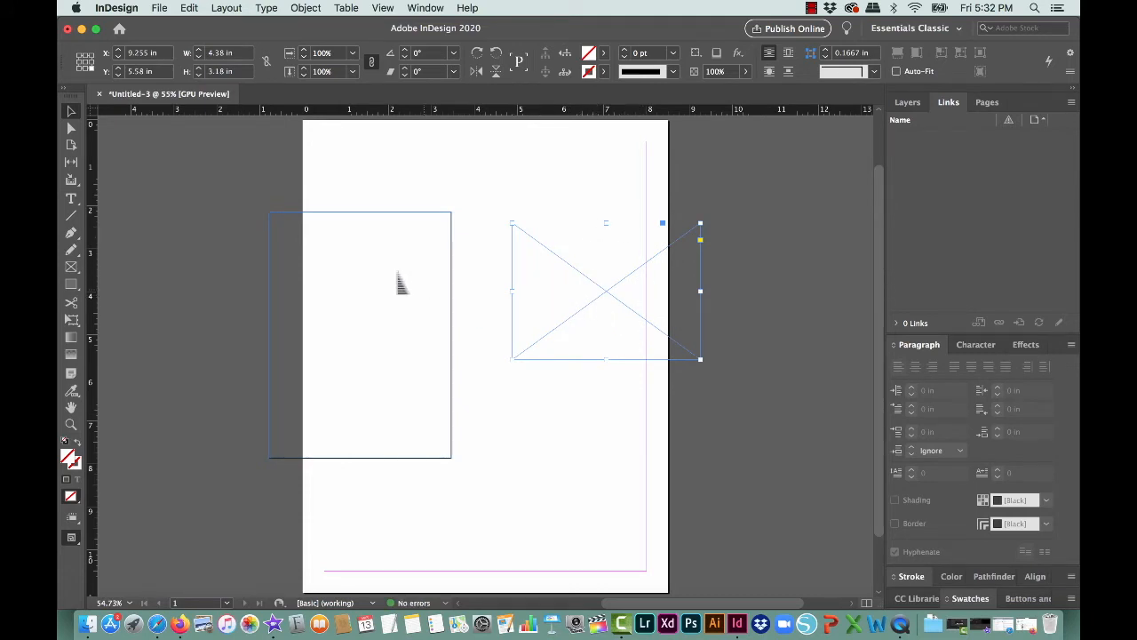
- Move the unfilled rectangle fully onto the page against the left margin, with its lower-right corner at about X 4.76 in, Y 8.25 in
click(373, 241)
click(412, 346)
drag(343, 290, 364, 337)
drag(377, 225, 432, 240)
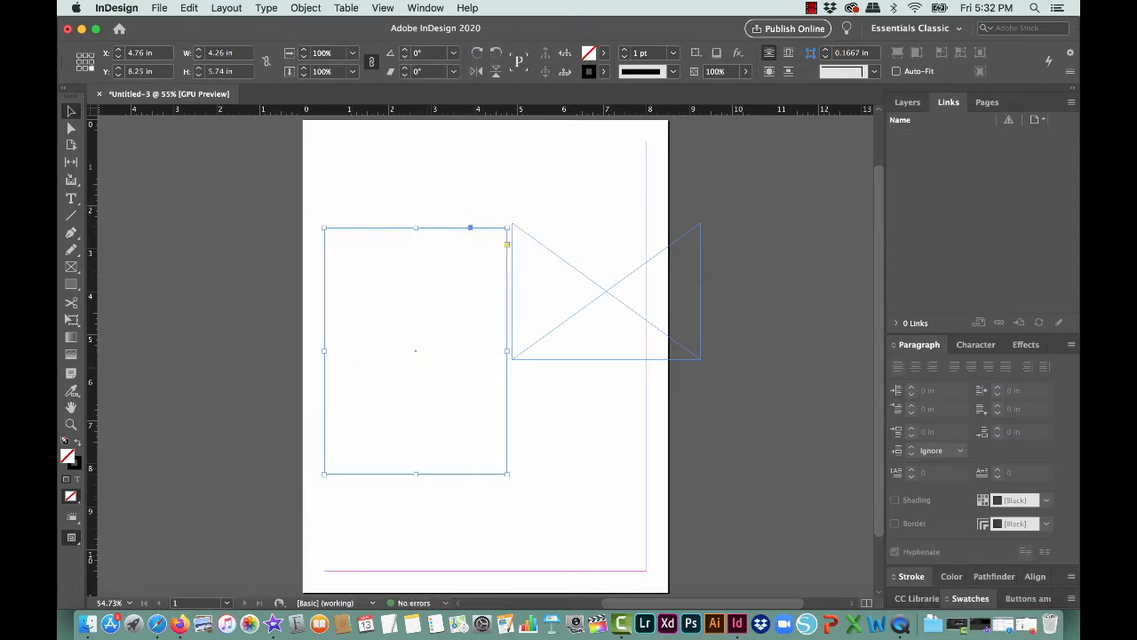
- Fill the rectangle with green #00de5a and move it so its lower-right corner sits at about X 4.48 in, Y 8.14 in
double_click(67, 455)
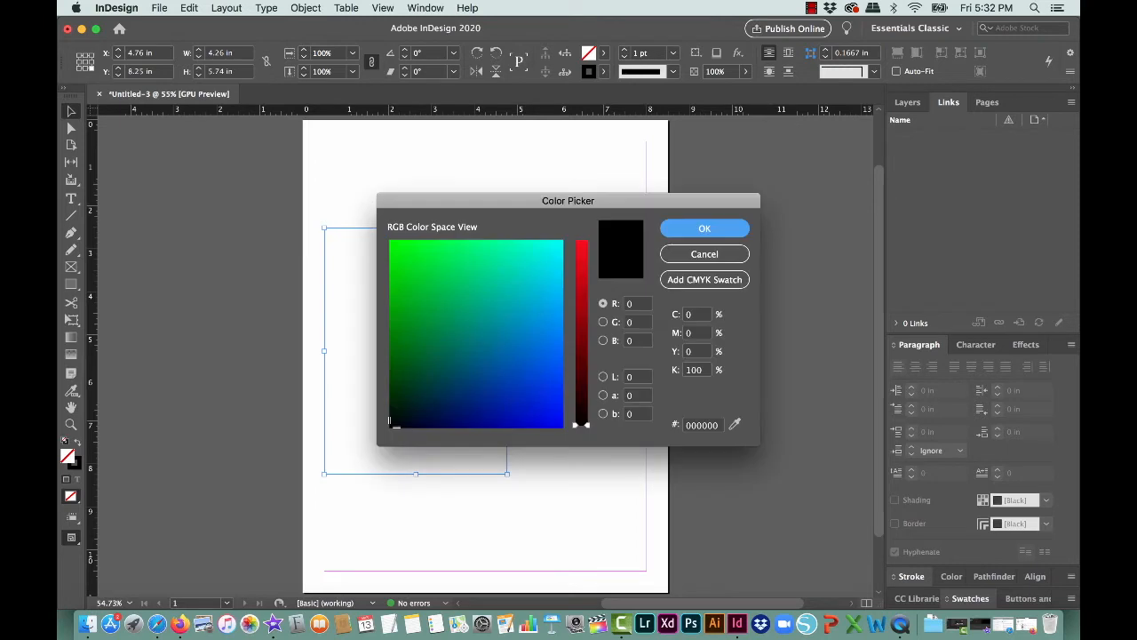
click(450, 264)
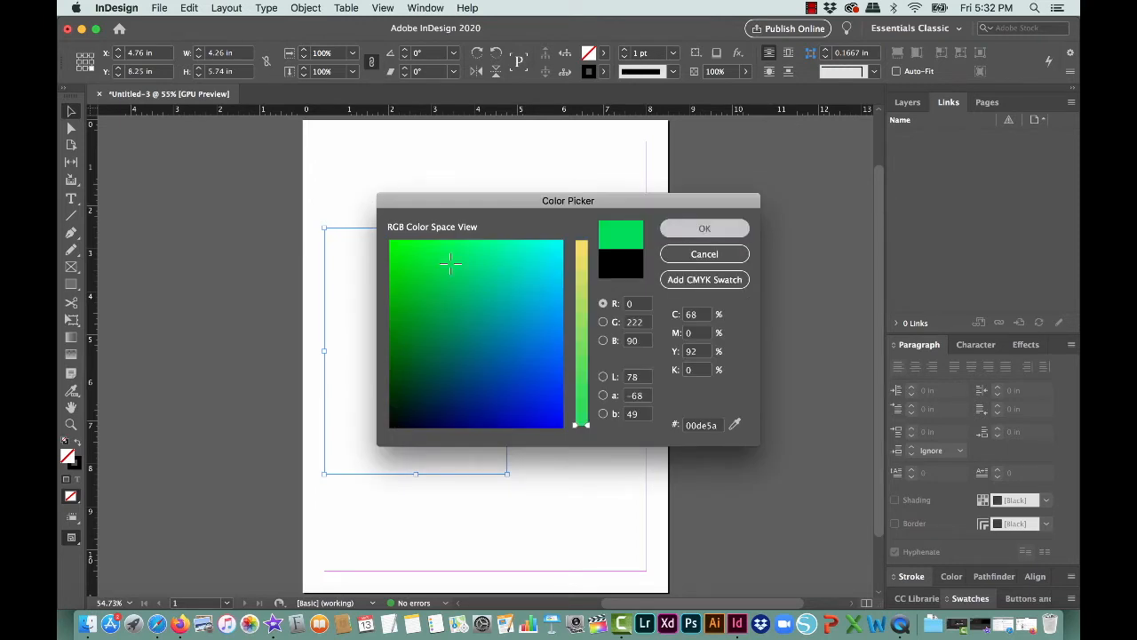
key(Return)
mouse_move(431, 335)
mouse_down()
mouse_move(376, 223)
mouse_move(420, 334)
mouse_up()
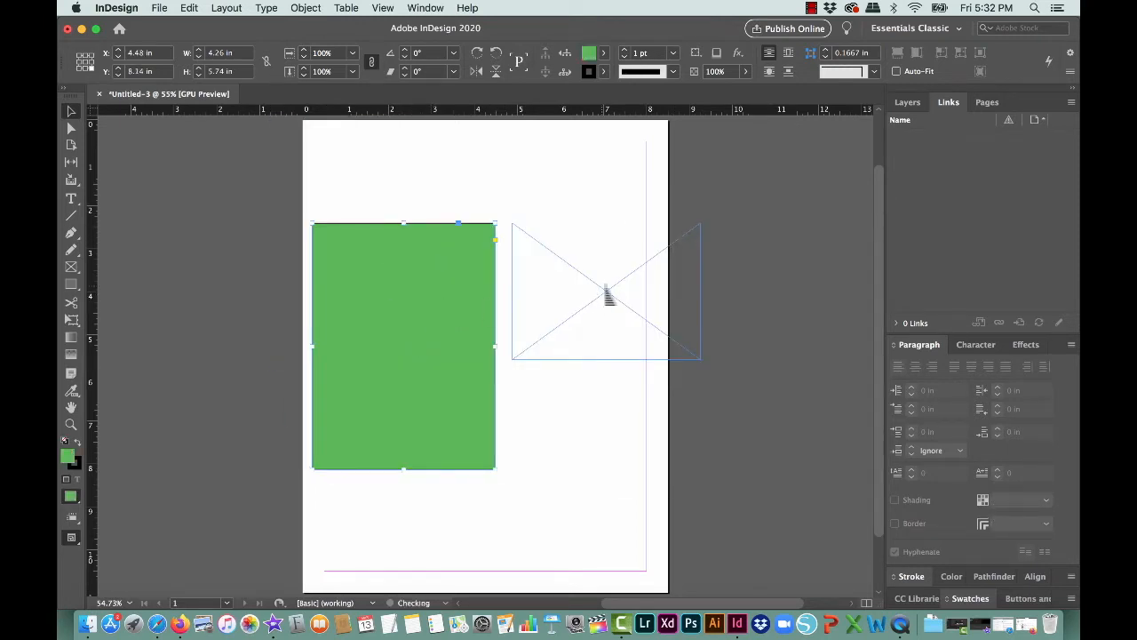
- Fill the crossed frame with the same green as the rectangle
click(604, 295)
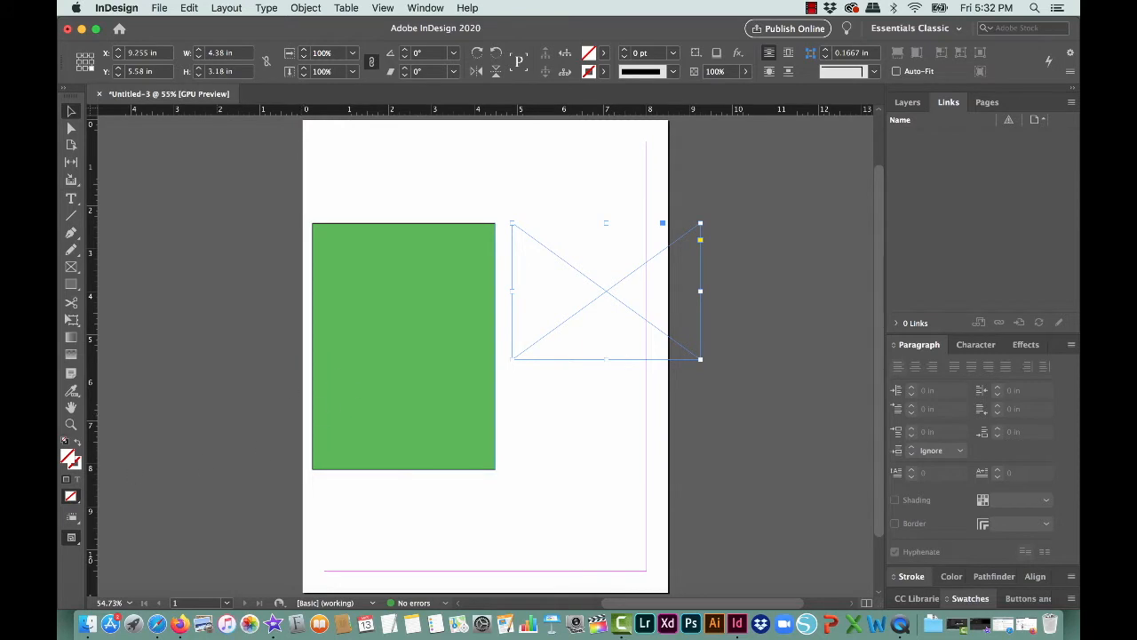
double_click(67, 457)
click(668, 230)
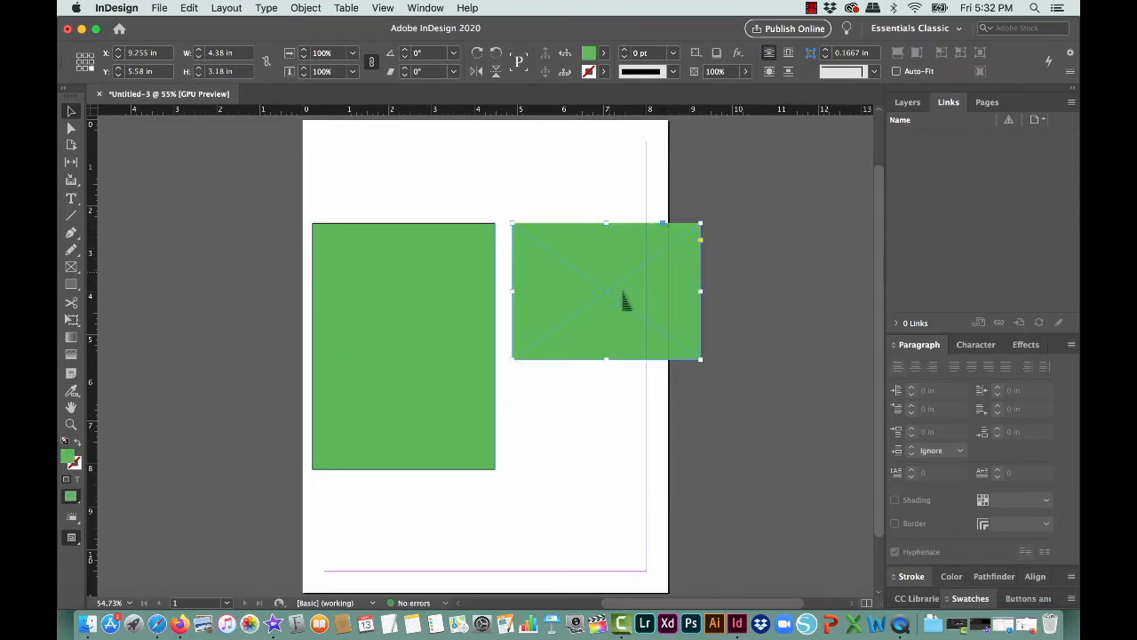
- Move the green crossed frame's lower-right corner to about X 9.92 in, Y 6.555 in and the green rectangle's to about X 4.76 in, Y 8.24 in
drag(613, 279, 642, 321)
drag(474, 270, 460, 294)
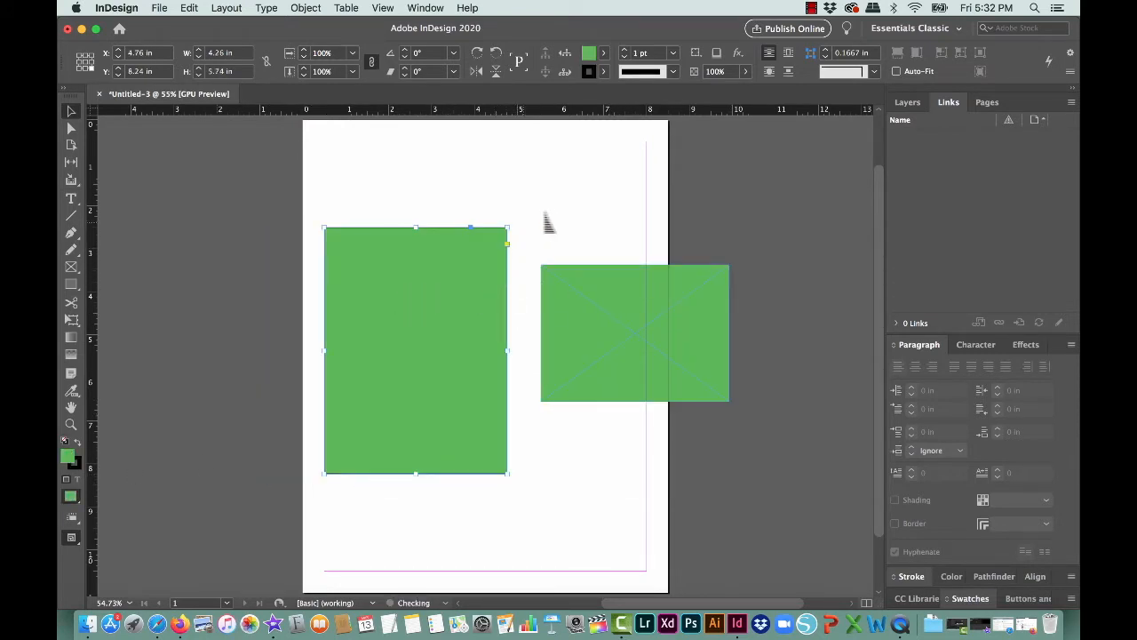
click(546, 222)
- Preview the page without guides and frame edges, and examine the outlines of both green shapes up close
key(w)
drag(492, 229, 622, 437)
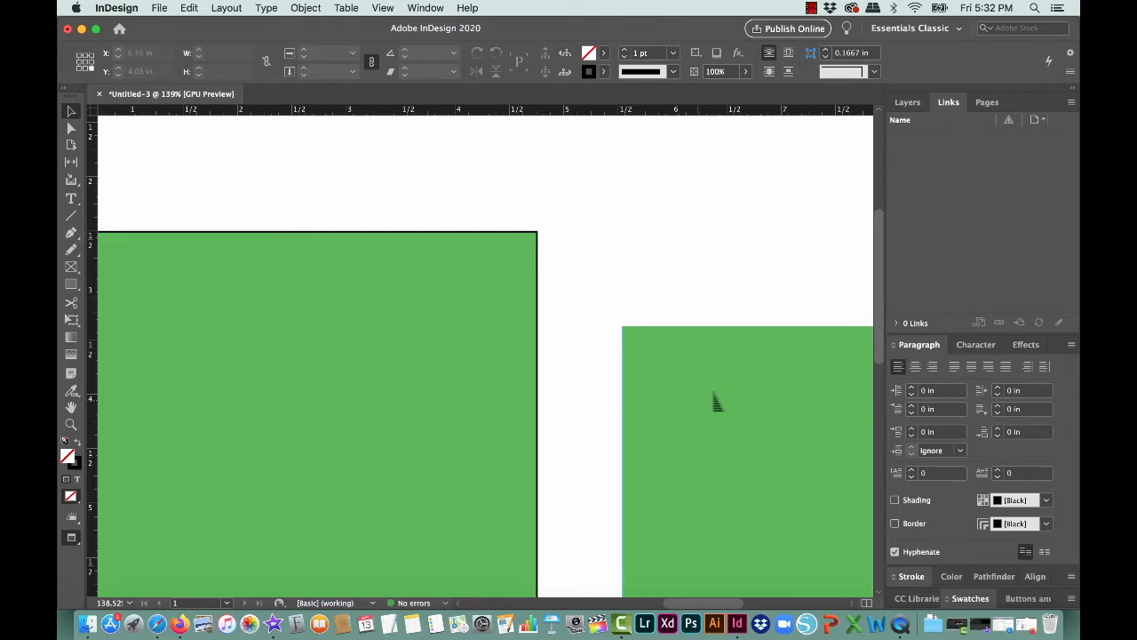
key(super+0)
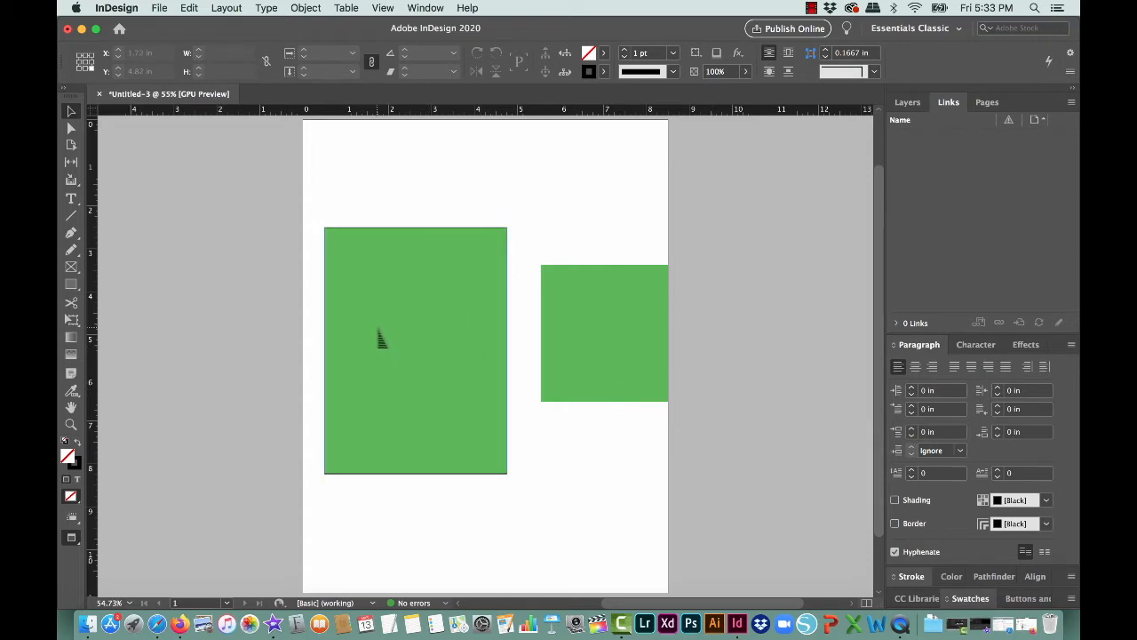
- Add a [Black] stroke to the green rectangle frame and compare its outline with the drawn rectangle's
click(587, 343)
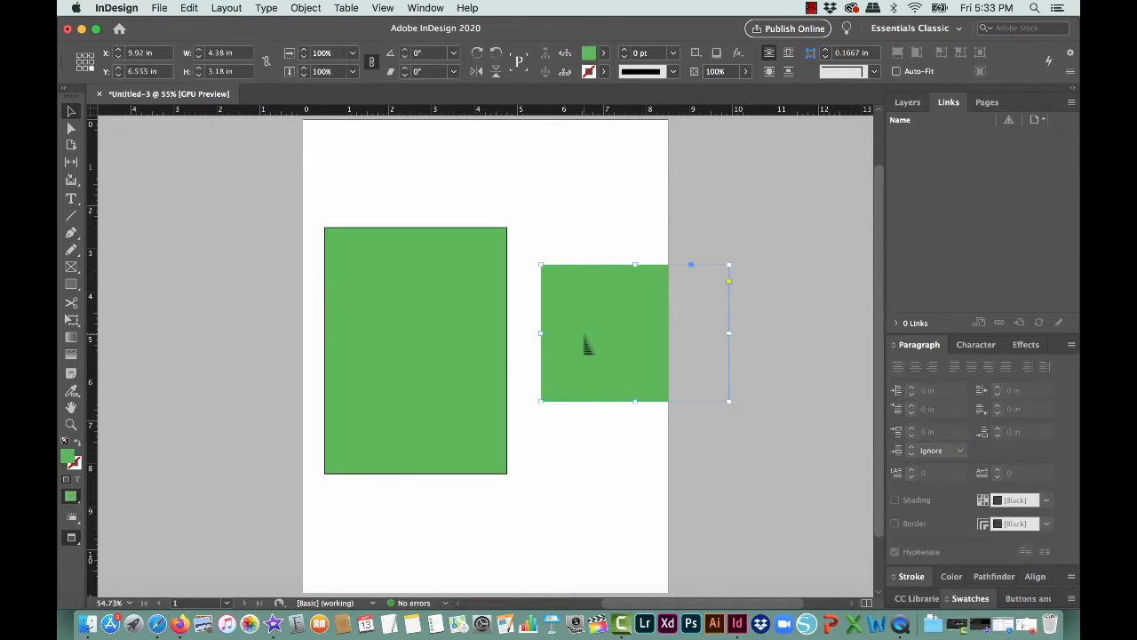
click(603, 71)
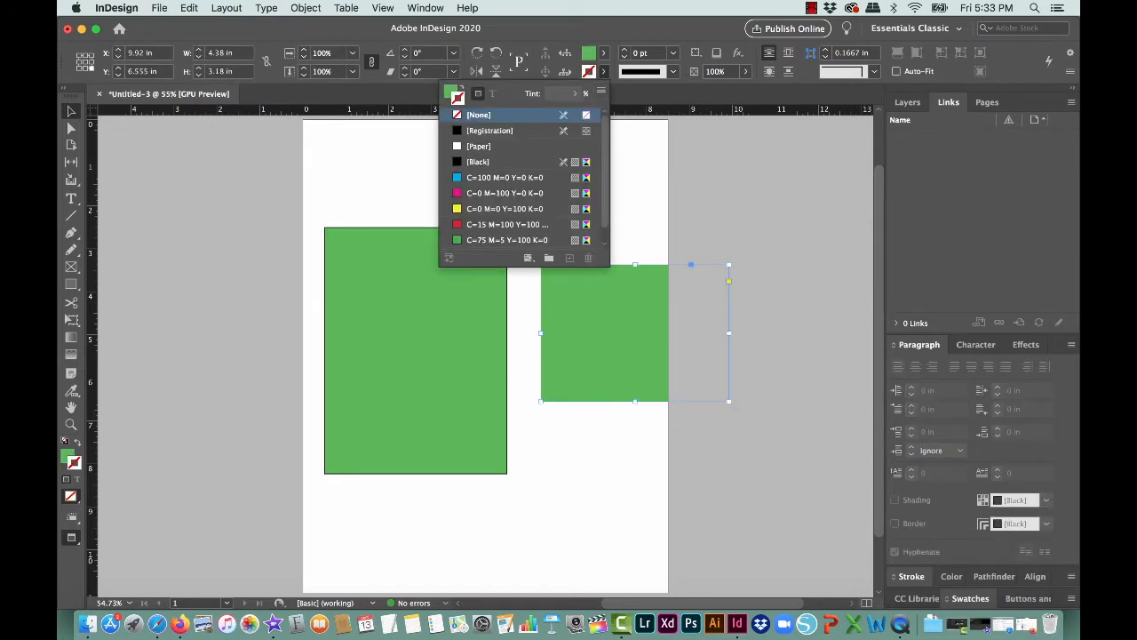
click(479, 162)
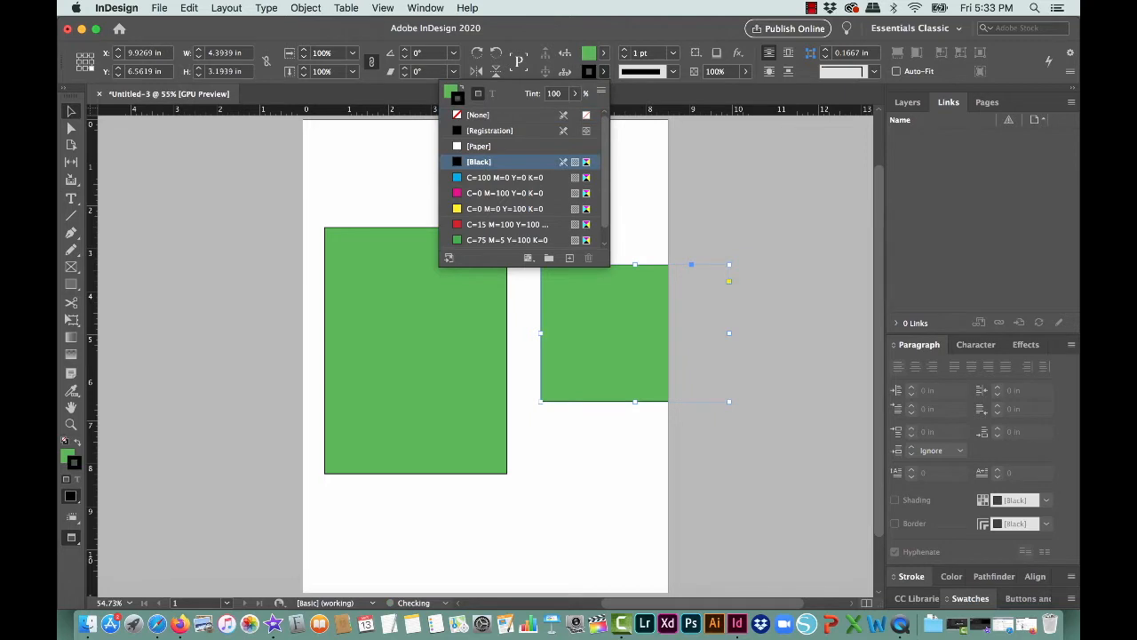
click(680, 234)
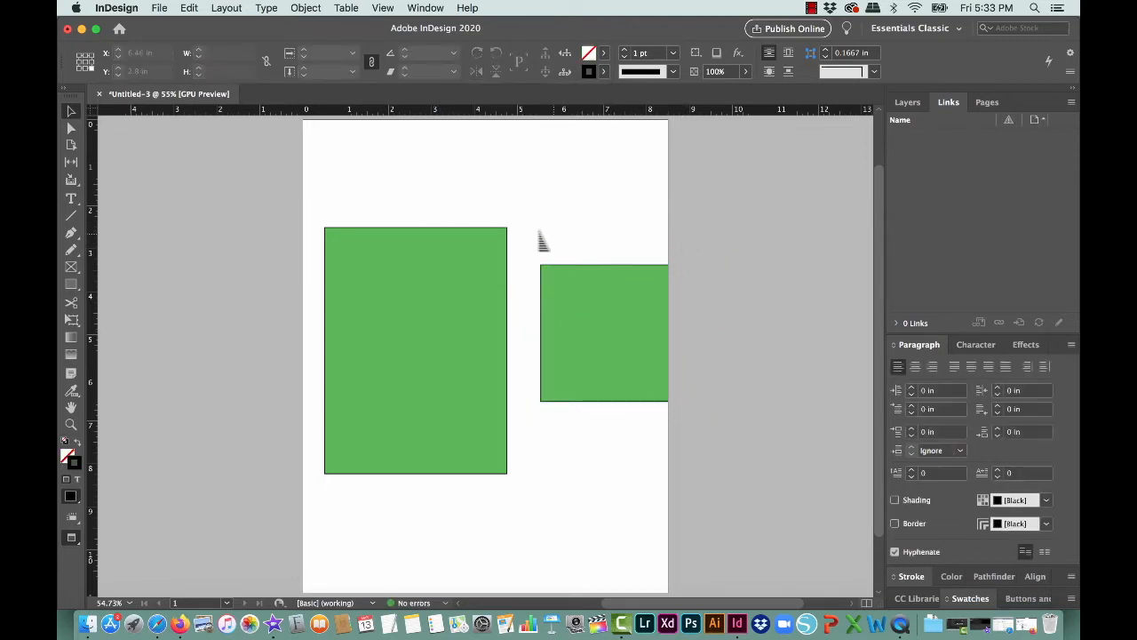
scroll(546, 240, up, 2)
scroll(611, 330, up, 3)
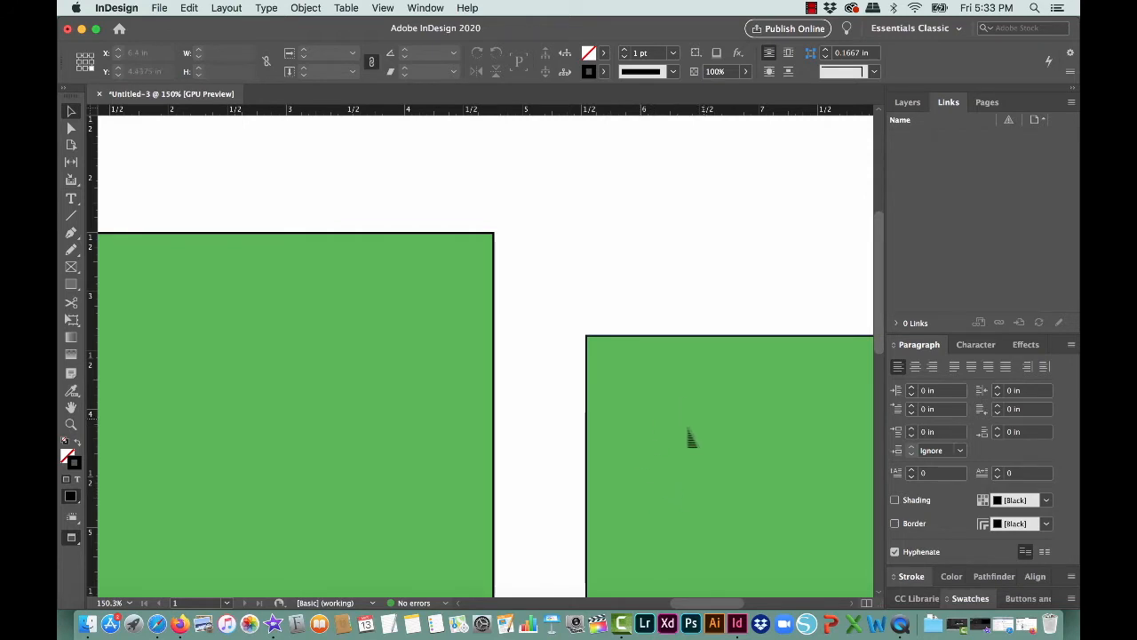
scroll(691, 437, down, 4)
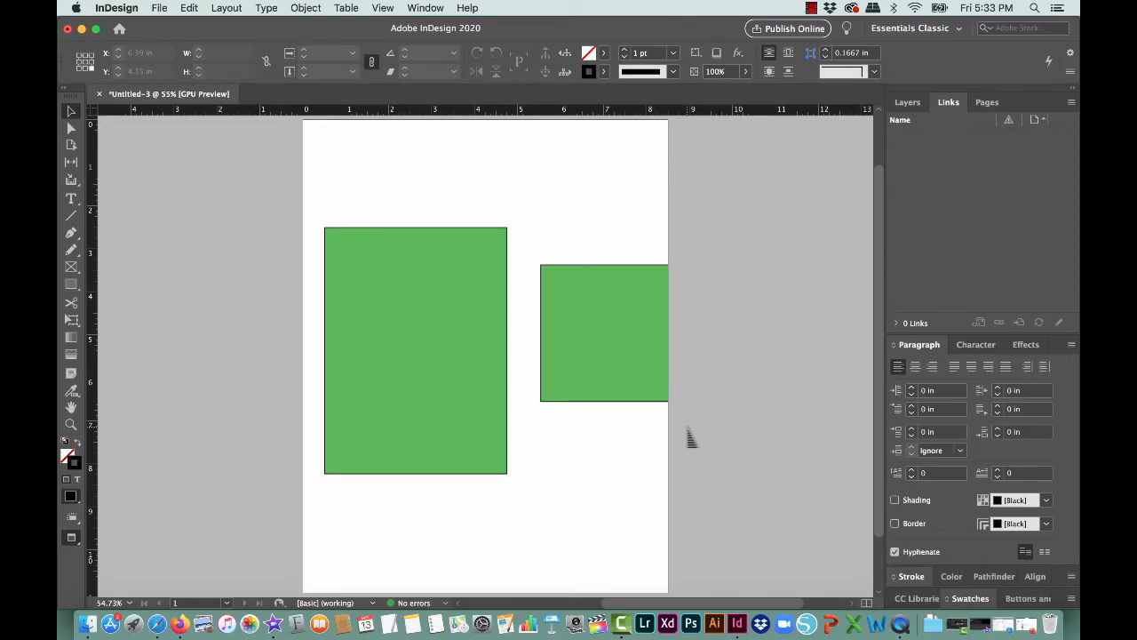
- Undo the stroke, moves and green fills back to the unfilled rectangle and crossed frame, and deselect everything
key(super+z)
key(super+z)
key(super+z)
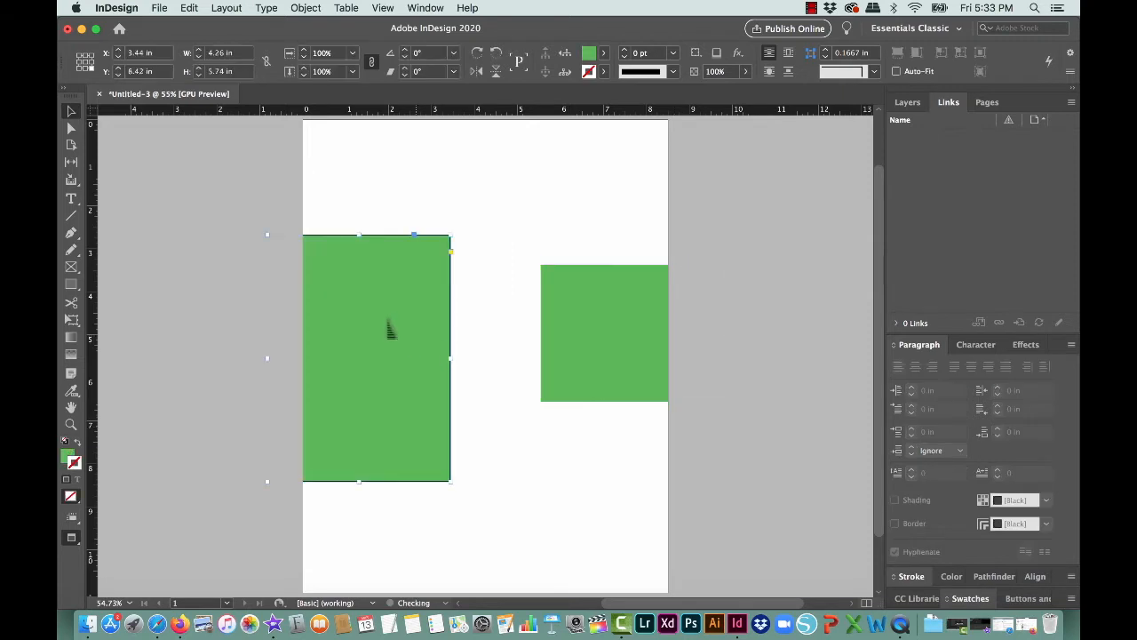
key(super+z)
key(super+z)
key(super+z)
key(super+z)
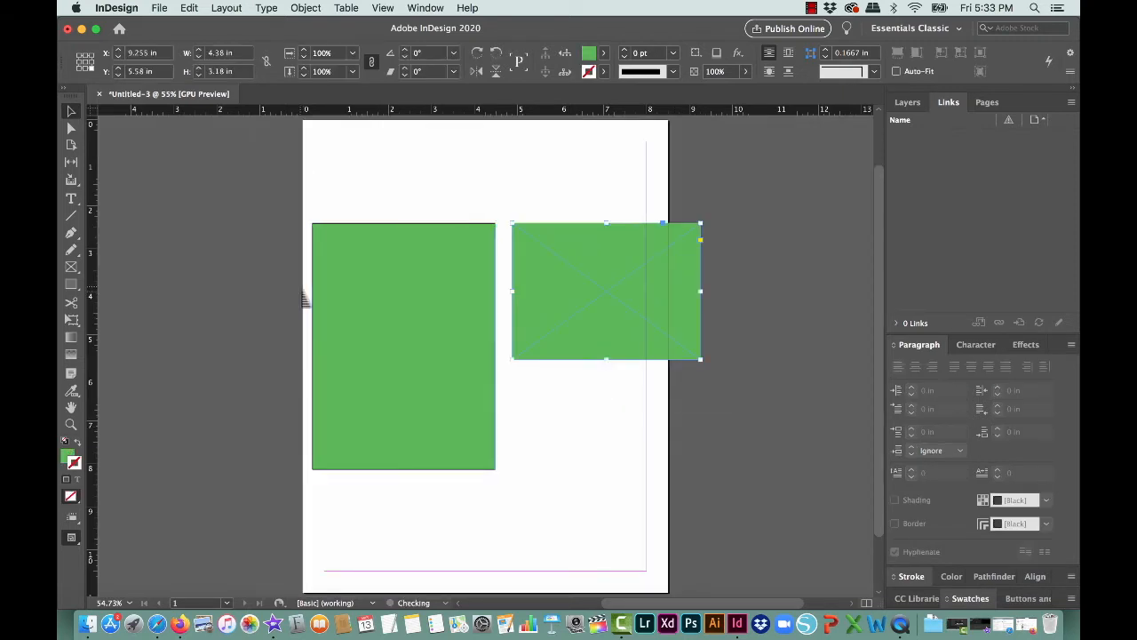
key(super+z)
key(super+z)
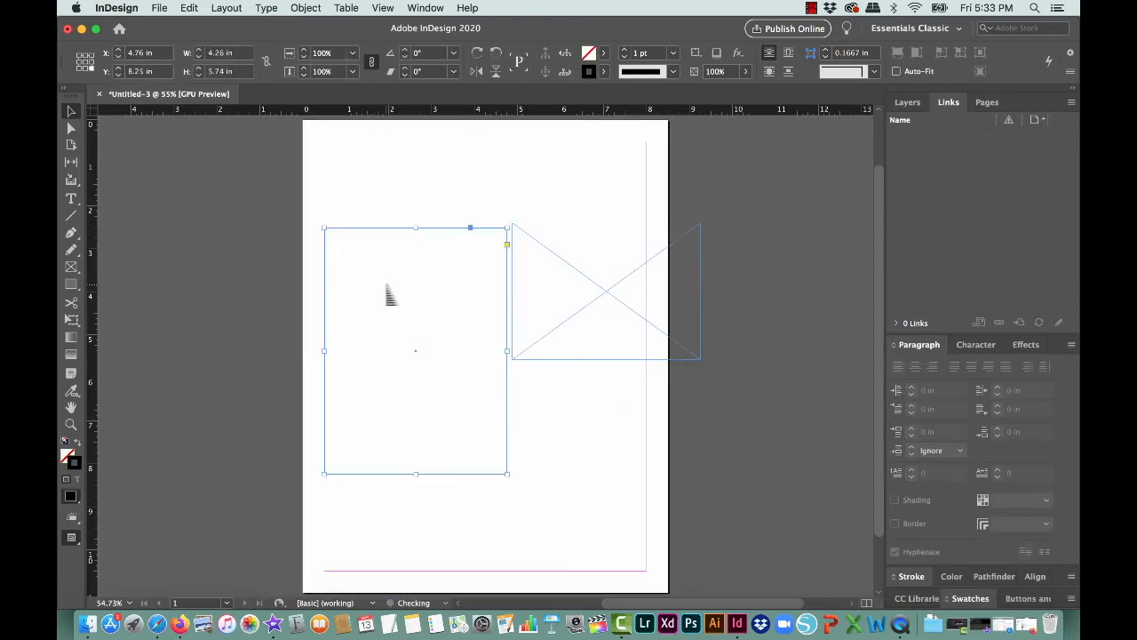
click(558, 411)
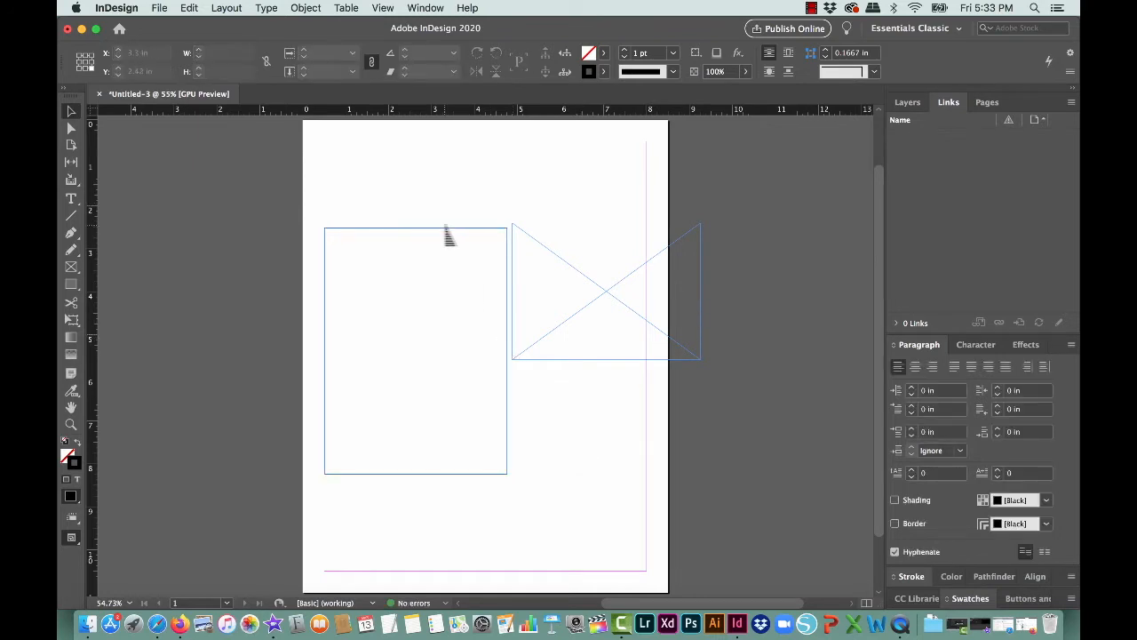
- Move the unfilled rectangle's lower-right corner to about X 3.7 in, Y 8.14 in and the crossed frame's to about X 9.32 in, Y 7.36 in
click(400, 229)
drag(402, 238, 357, 234)
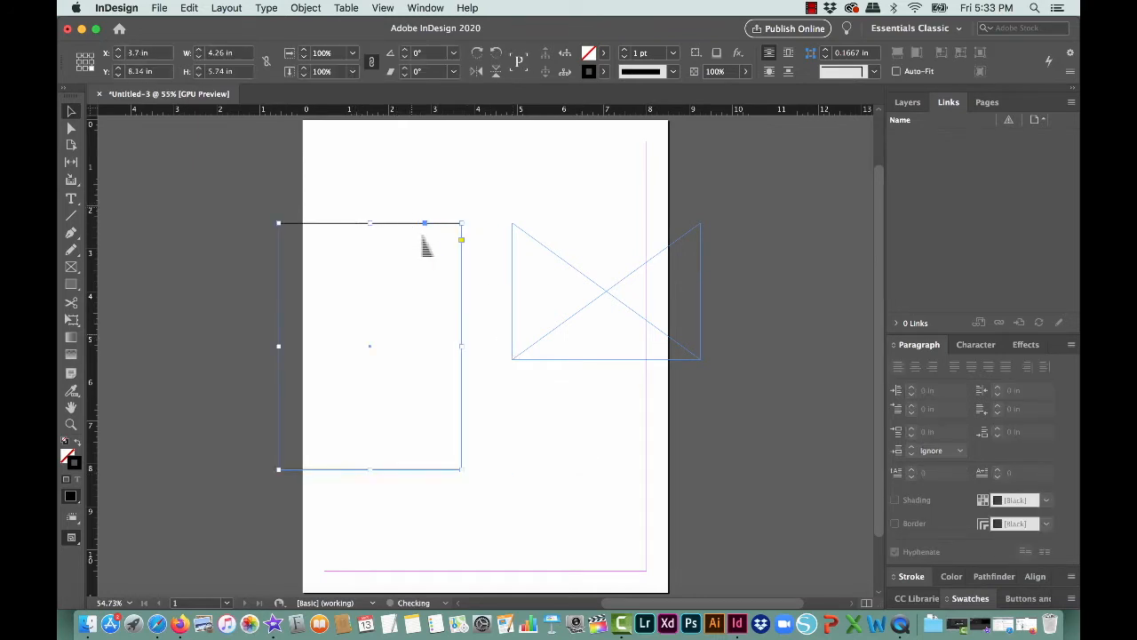
drag(563, 246, 566, 323)
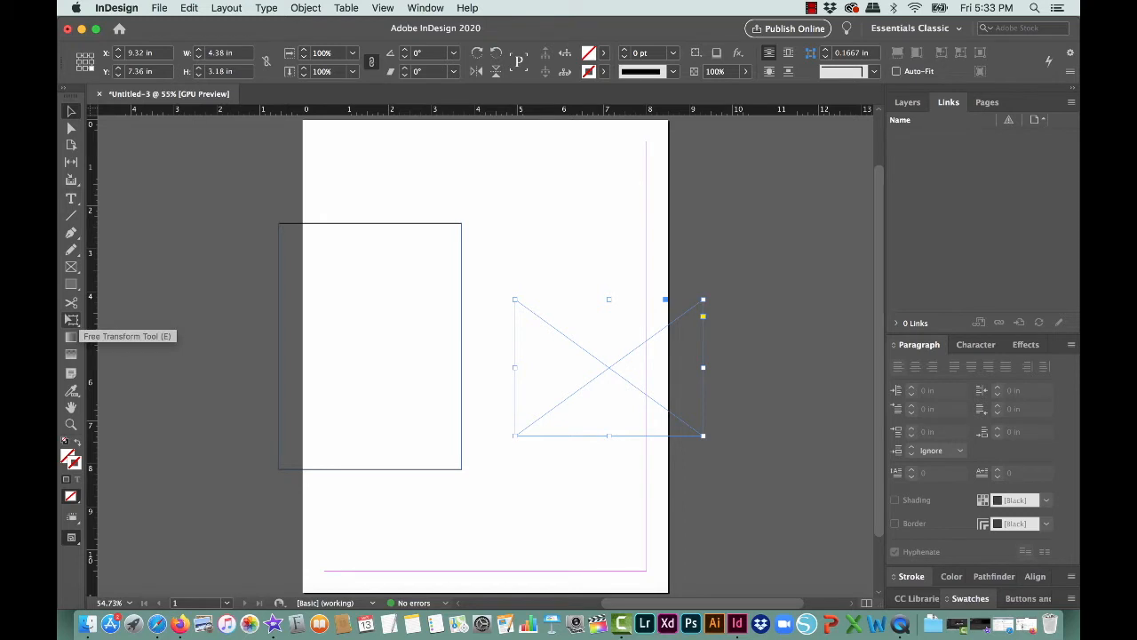
- Rotate the crossed frame to about -15.75° with Free Transform and enlarge it to about 5.59 by 4.60 in
key(e)
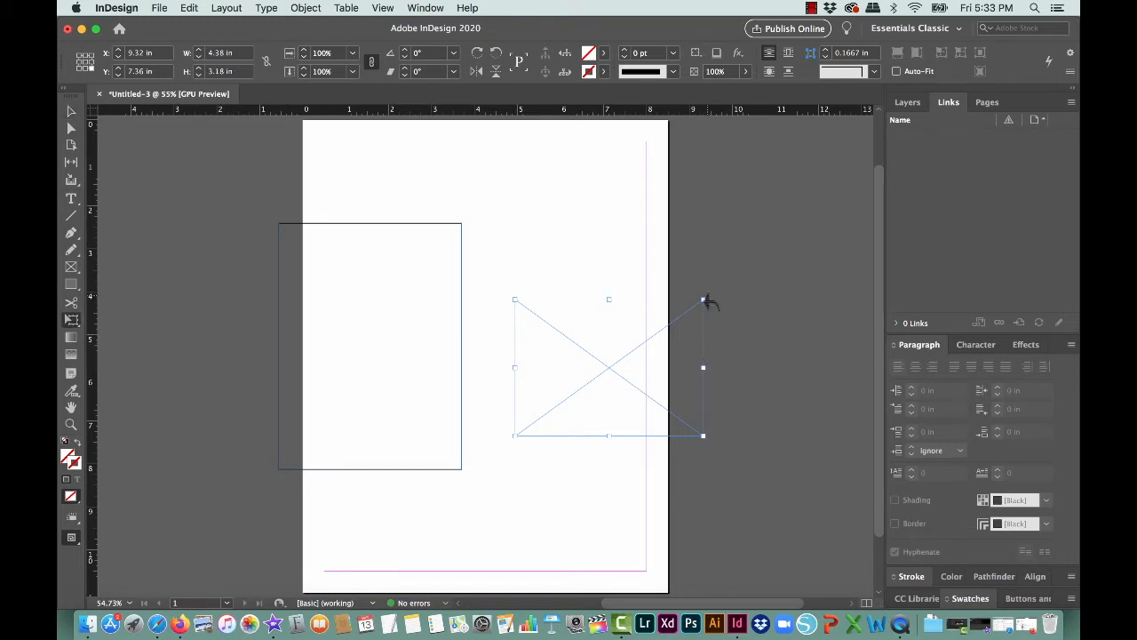
drag(734, 338, 853, 296)
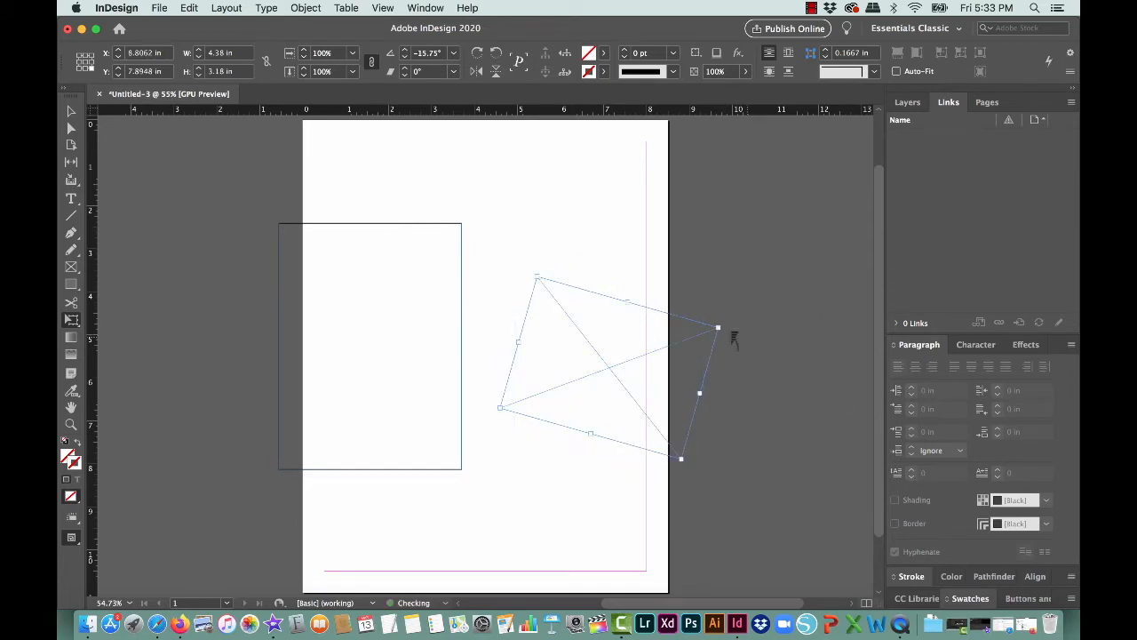
drag(734, 332, 785, 282)
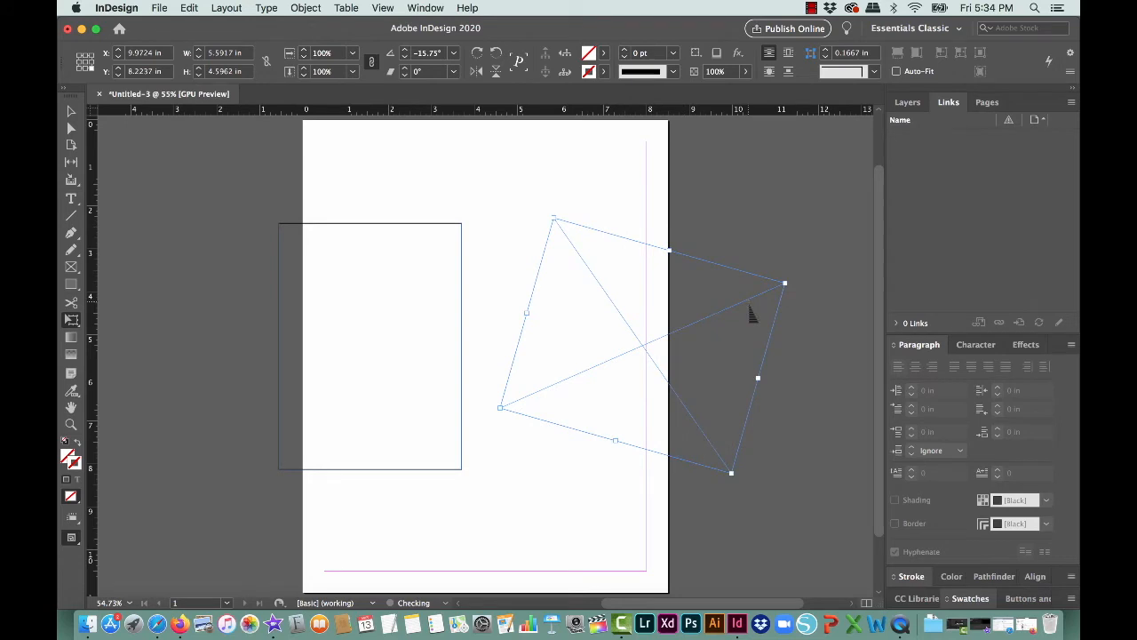
key(v)
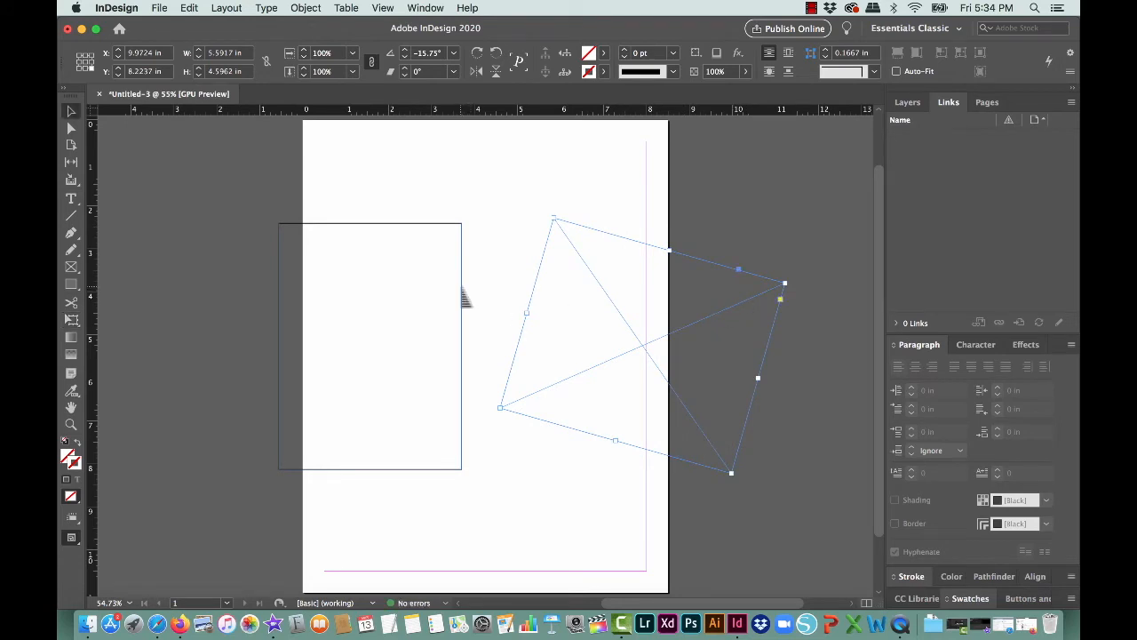
- Resize the unfilled rectangle with Free Transform to about 5.75 in wide and 4.12 in high
click(461, 294)
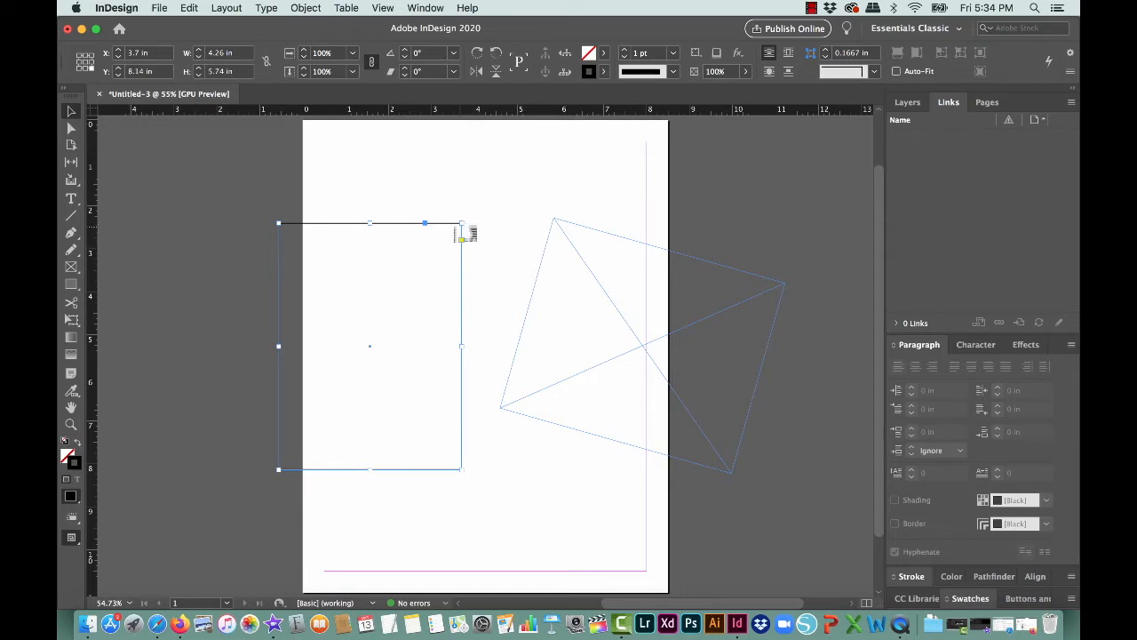
key(e)
mouse_move(467, 226)
mouse_down()
mouse_move(759, 267)
mouse_move(527, 234)
mouse_move(533, 257)
mouse_move(388, 302)
mouse_move(495, 205)
mouse_move(536, 297)
mouse_move(526, 290)
mouse_up()
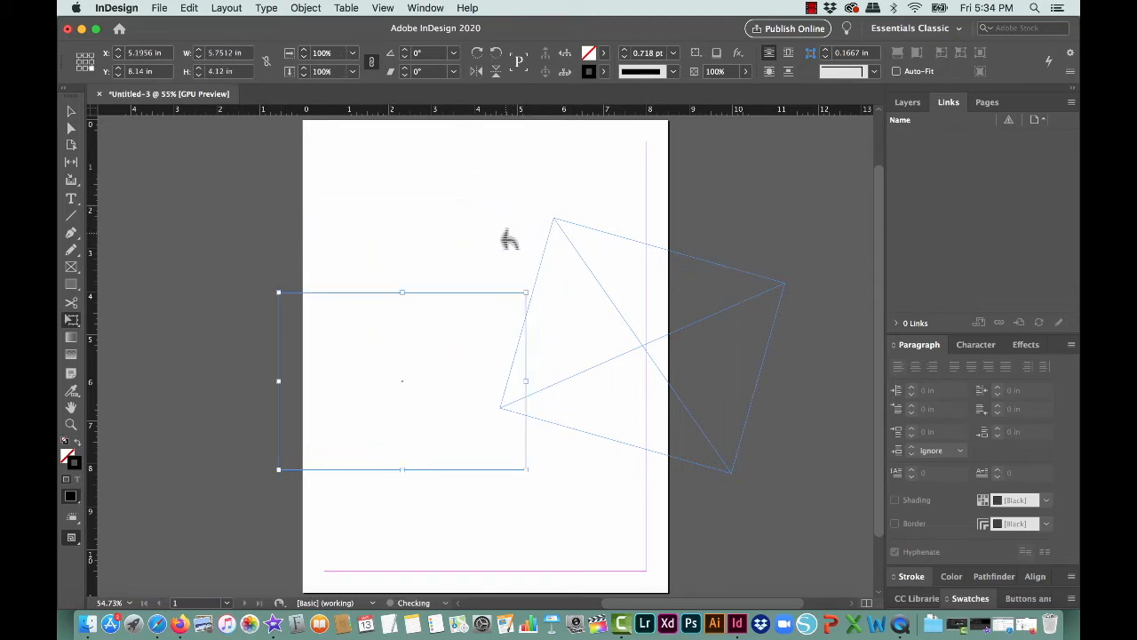
- Distort the rectangle with Direct Selection by moving its upper-left anchor point to about X 4.375 in, Y 0.92 in
key(v)
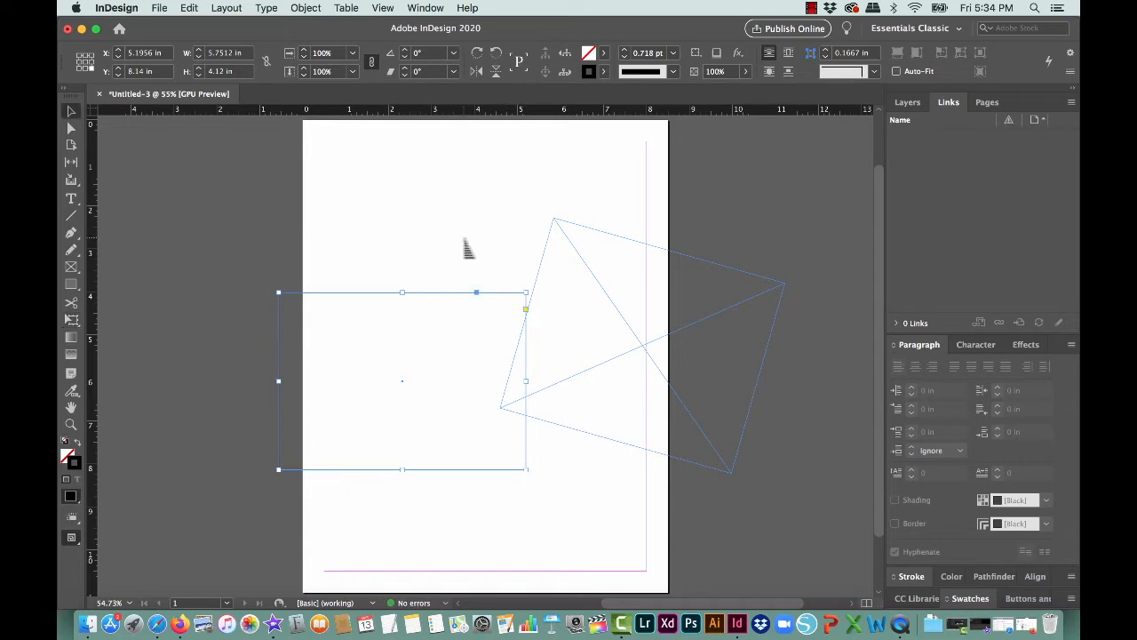
key(a)
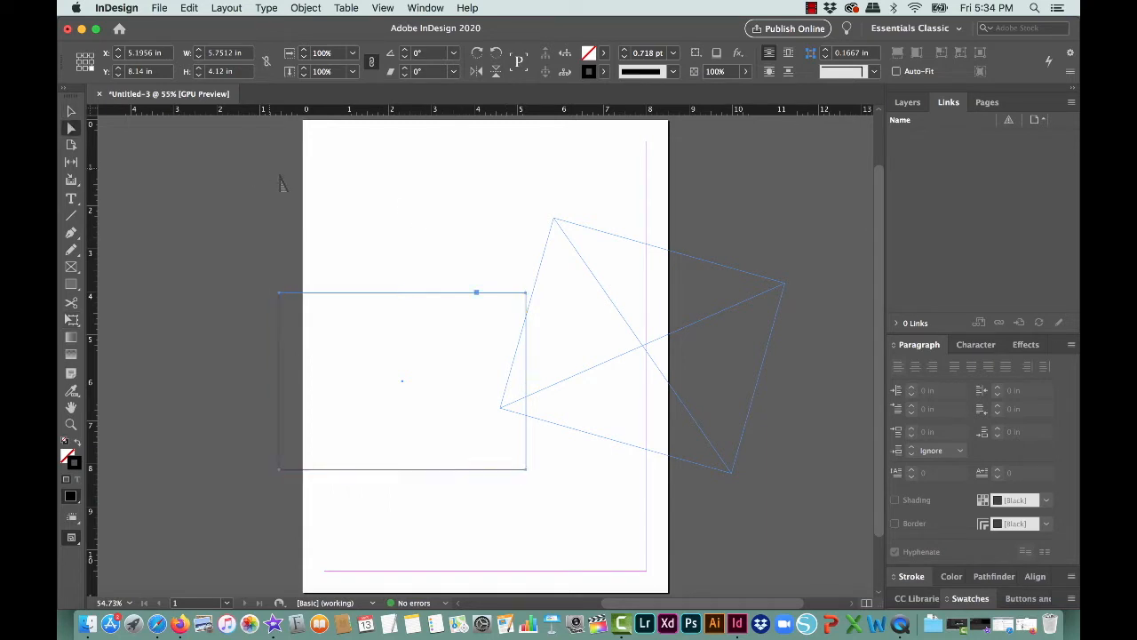
drag(280, 296, 490, 160)
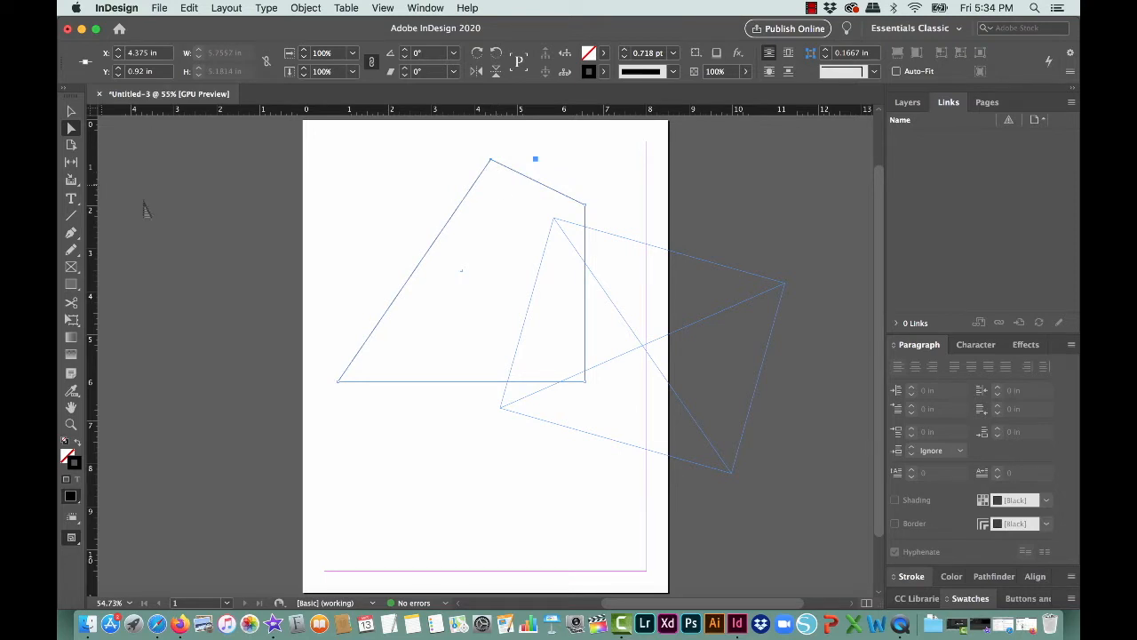
- Examine the shape variants available for the Rectangle Frame and Rectangle tools
click(71, 266)
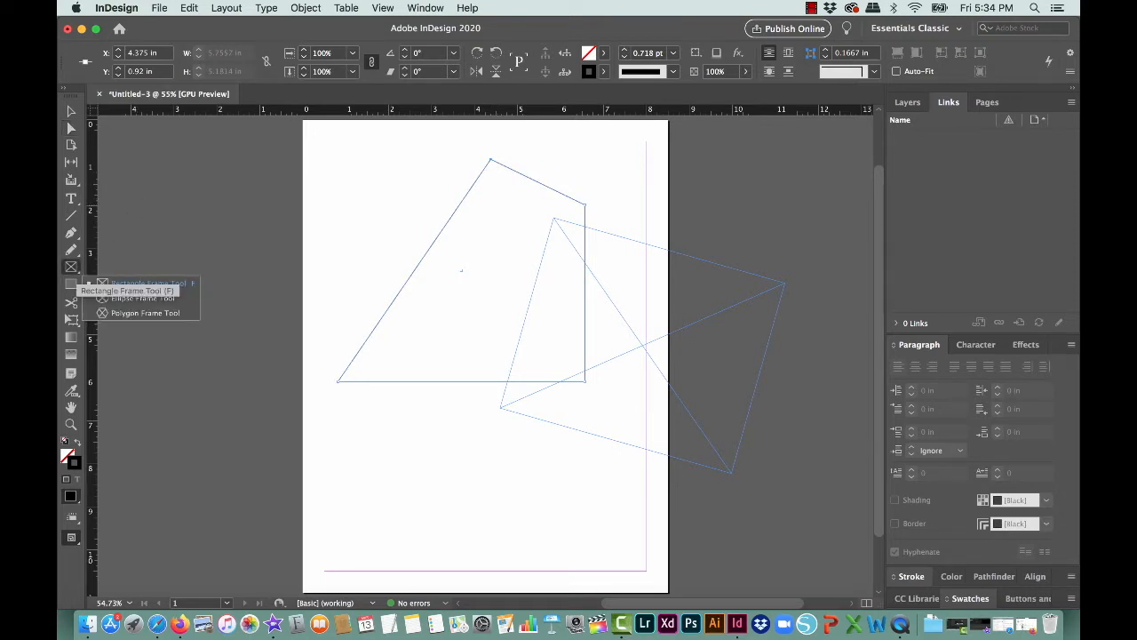
click(71, 284)
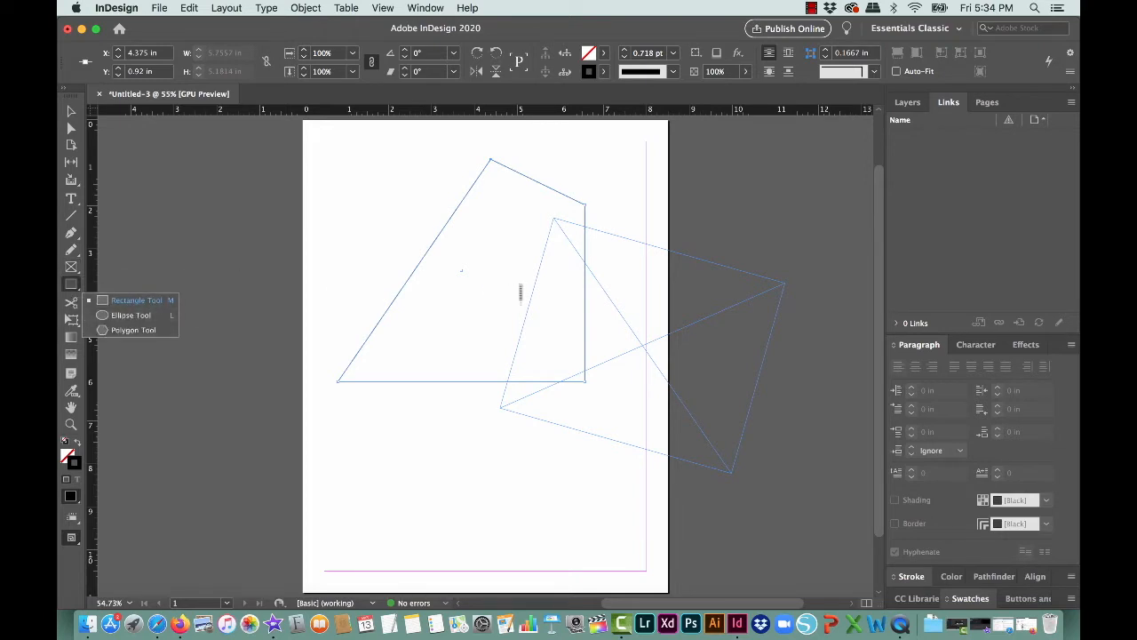
- Move the whole distorted shape so its bounding box's lower-right corner sits at about X 7.46 in, Y 7.06 in
click(71, 111)
drag(461, 270, 499, 312)
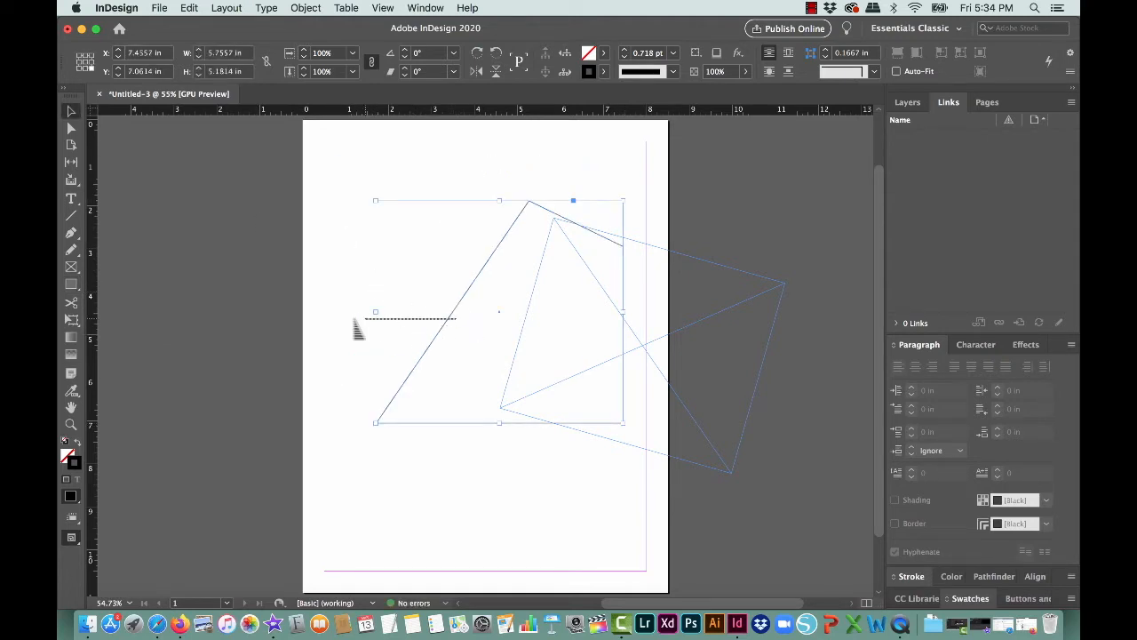
click(358, 326)
- Undo the moves, distortion, resizing and rotation of both shapes, and deselect everything
key(super+z)
key(super+z)
key(super+z)
key(super+z)
key(super+z)
key(super+z)
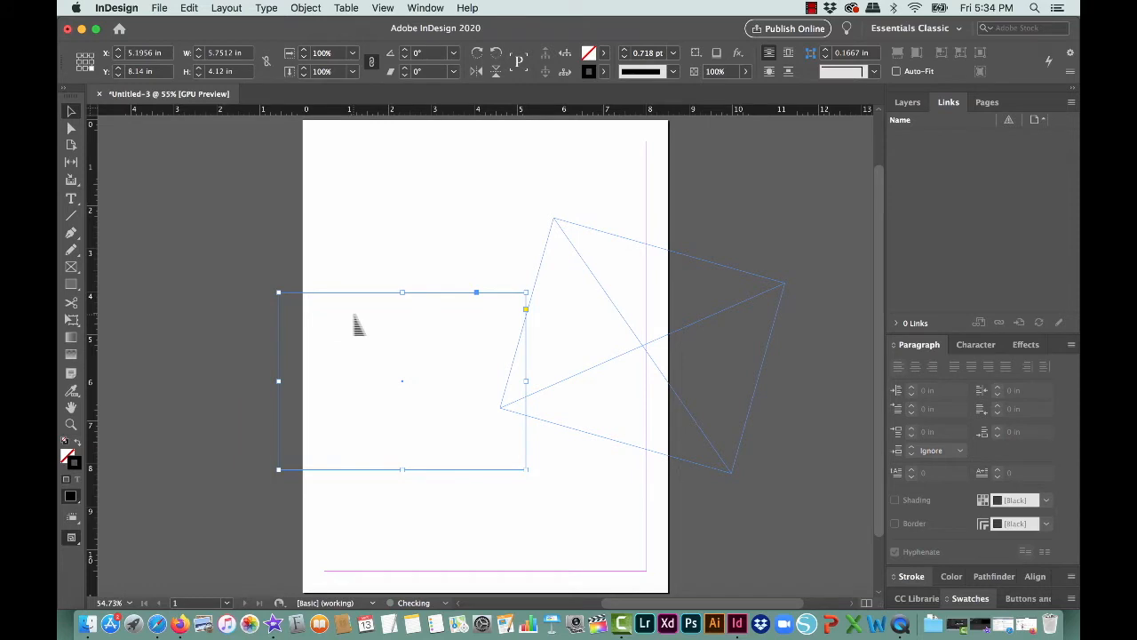
click(191, 325)
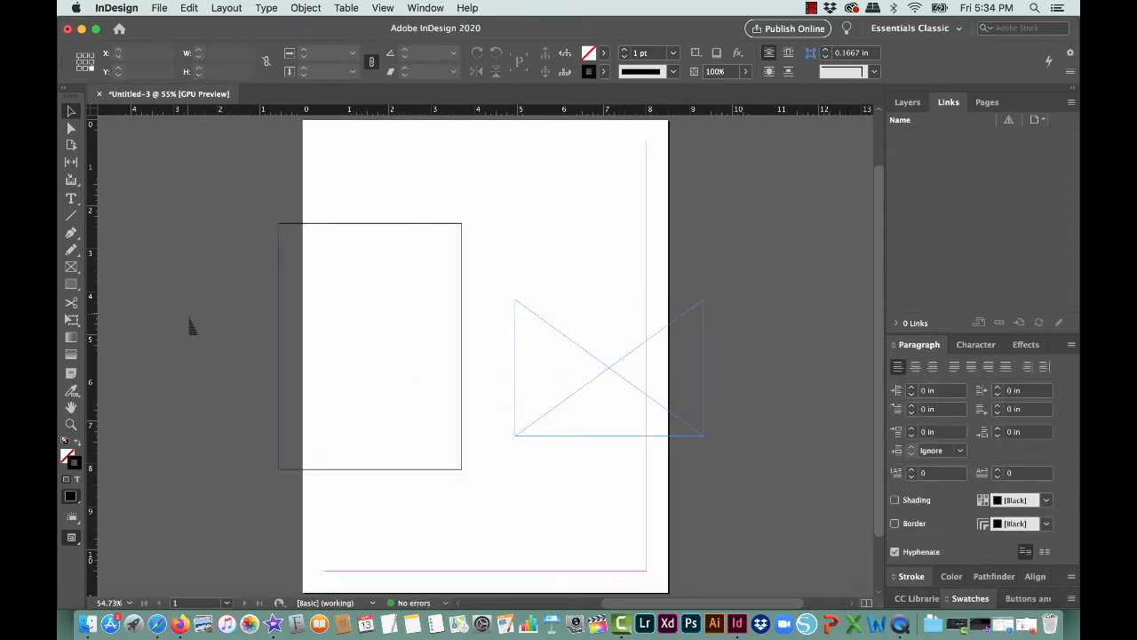
- Apply a Linear gradient to the unfilled rectangle's stroke and swap stroke and fill so the gradient fills the rectangle
click(279, 294)
click(71, 338)
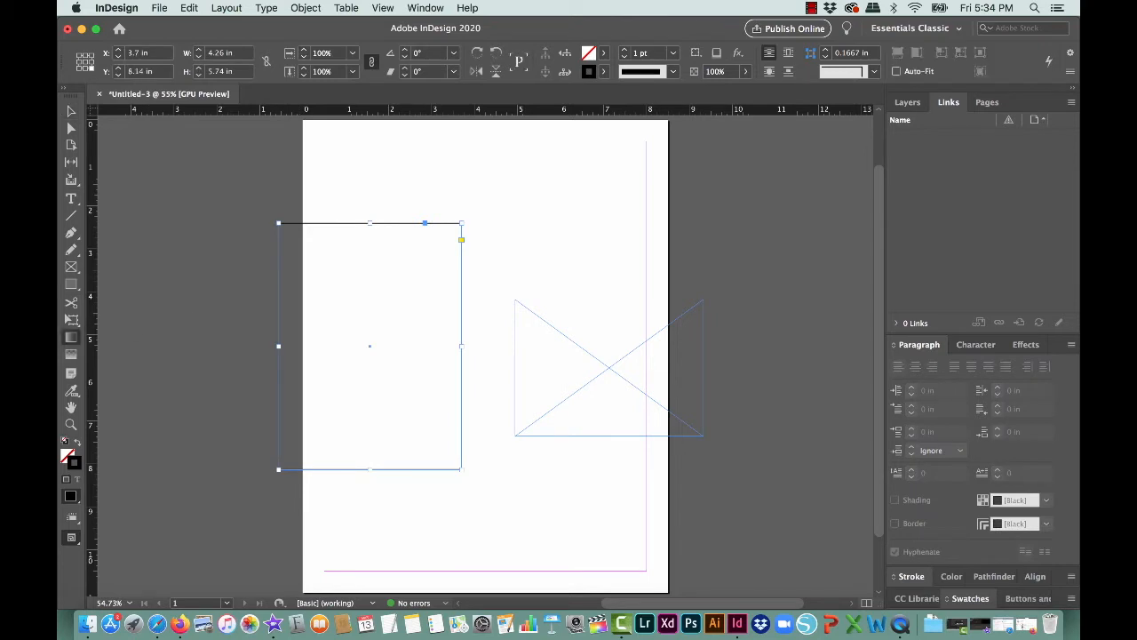
double_click(71, 338)
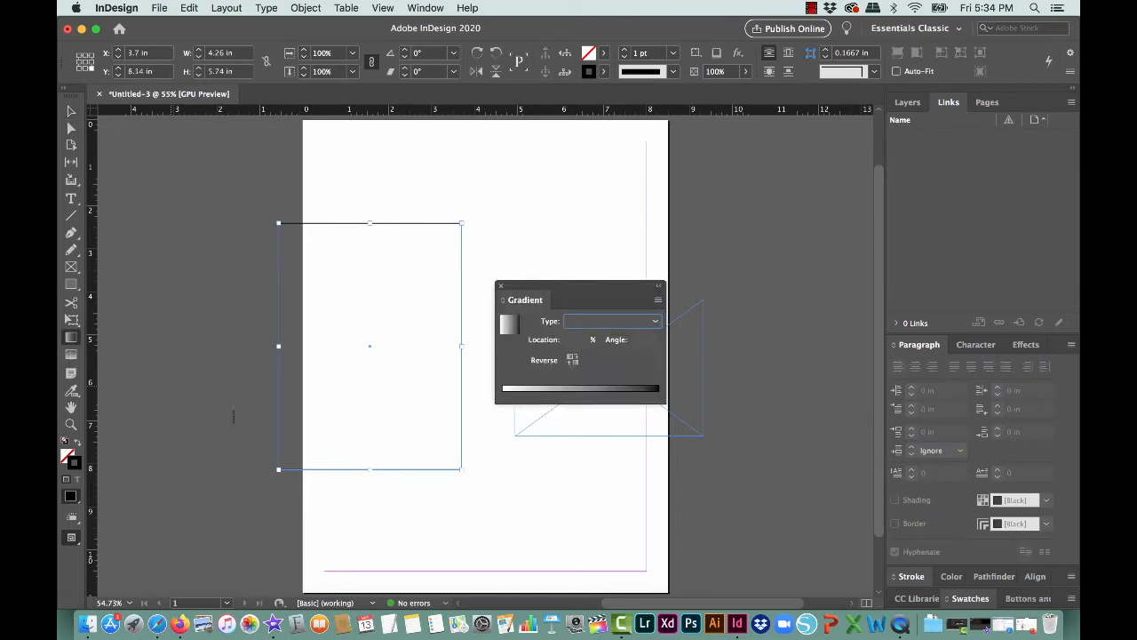
drag(577, 286, 681, 209)
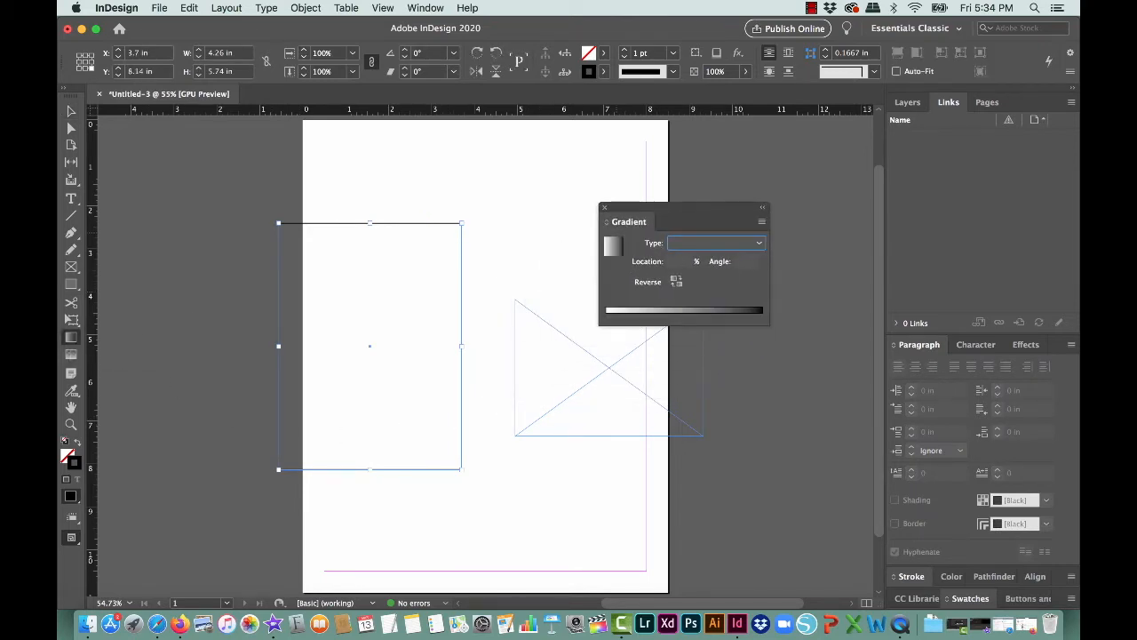
click(715, 242)
click(698, 258)
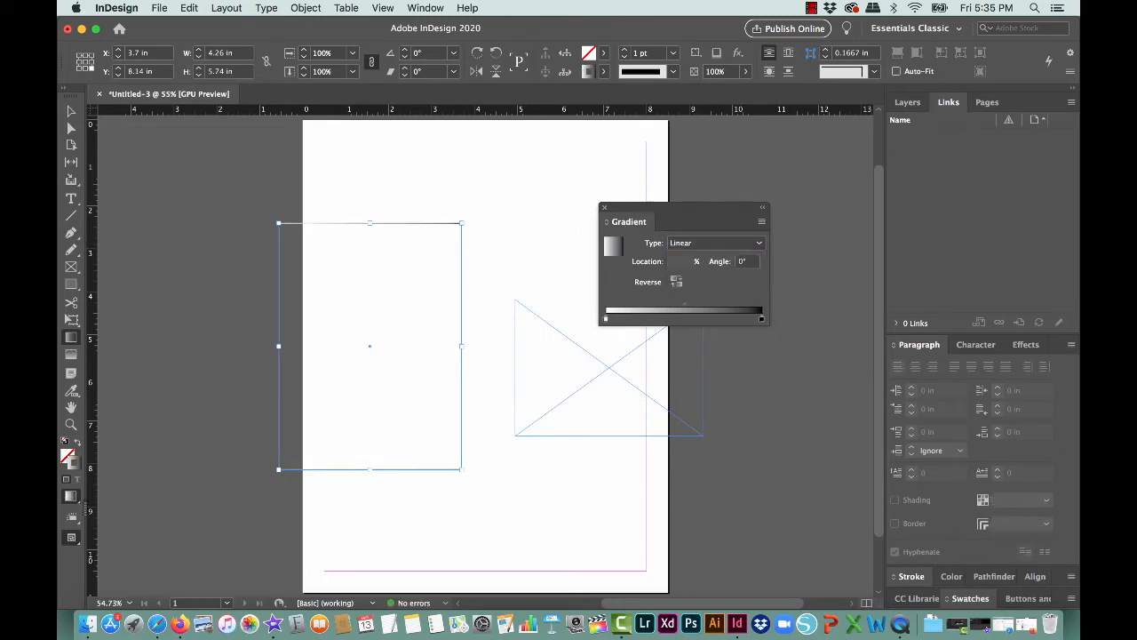
key(shift+x)
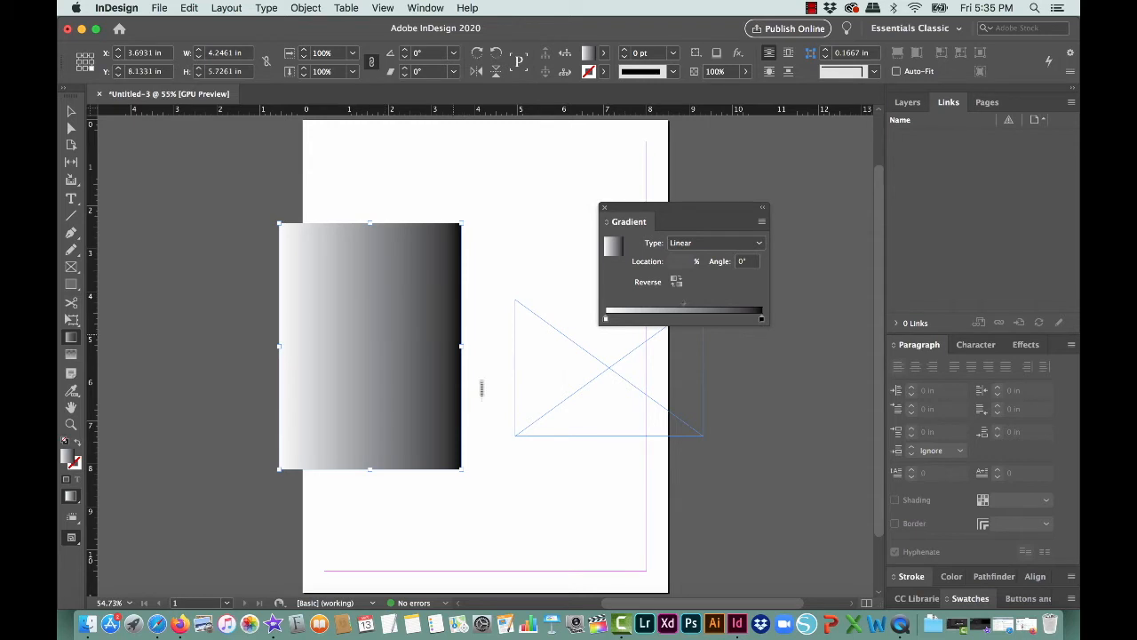
- Change the rectangle's gradient type to Radial, move the gradient settings clear of the frame, and switch the type back to Linear
click(715, 242)
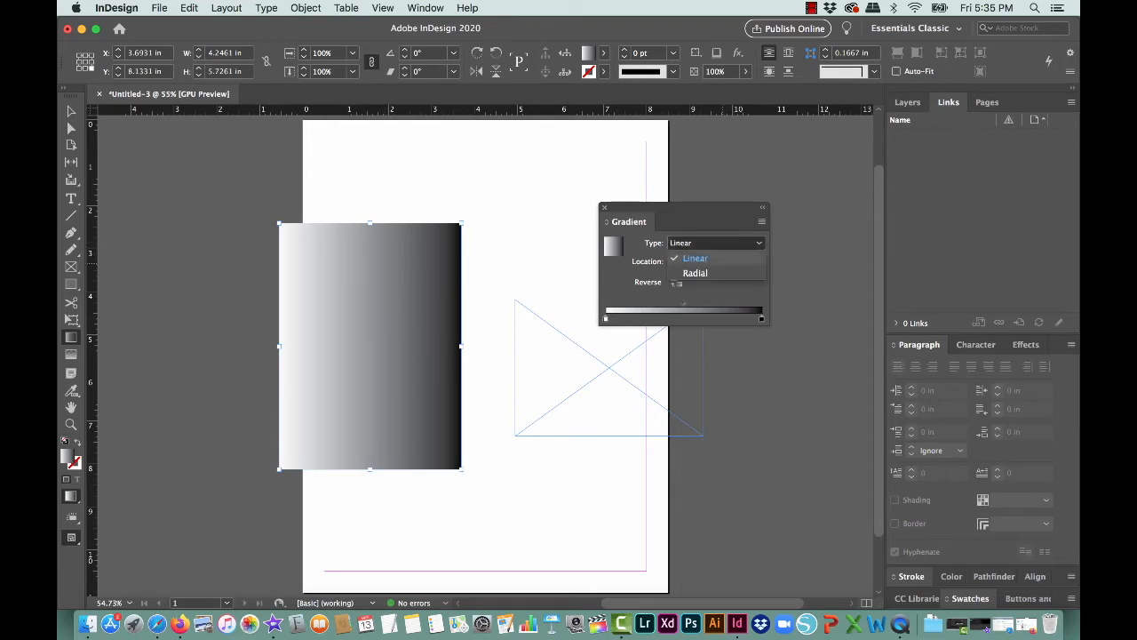
click(688, 272)
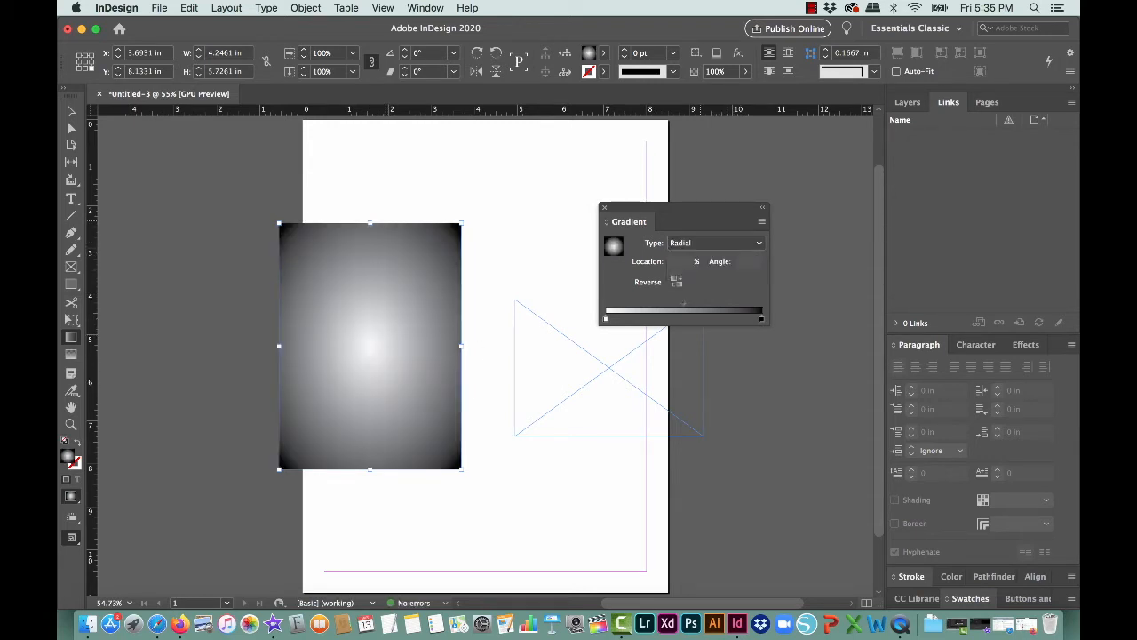
drag(684, 208, 588, 135)
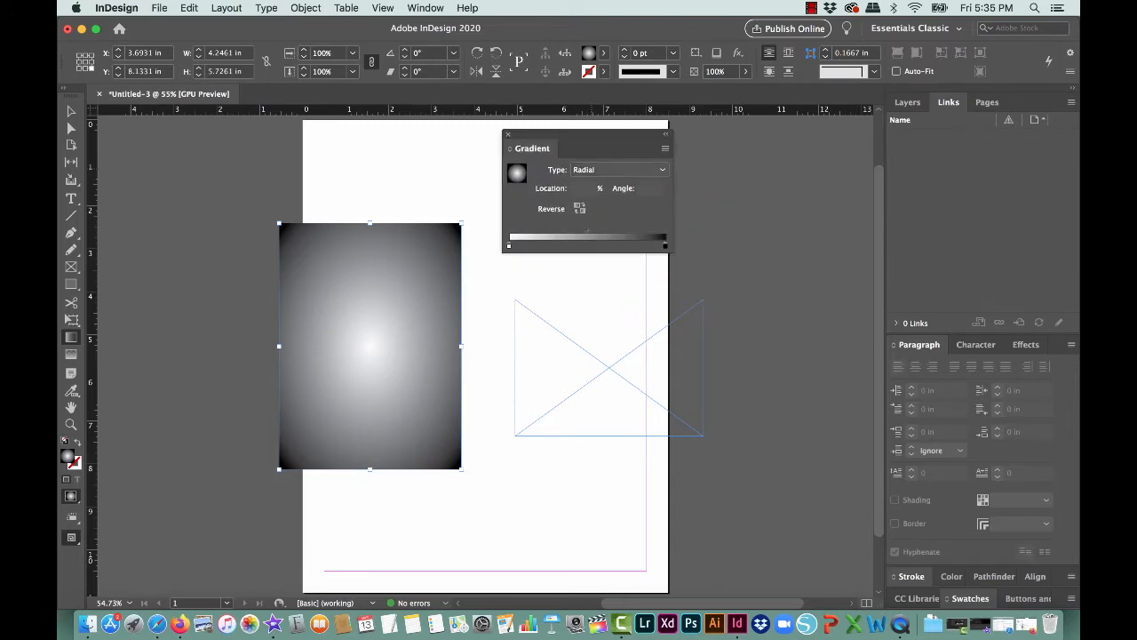
click(617, 168)
click(598, 185)
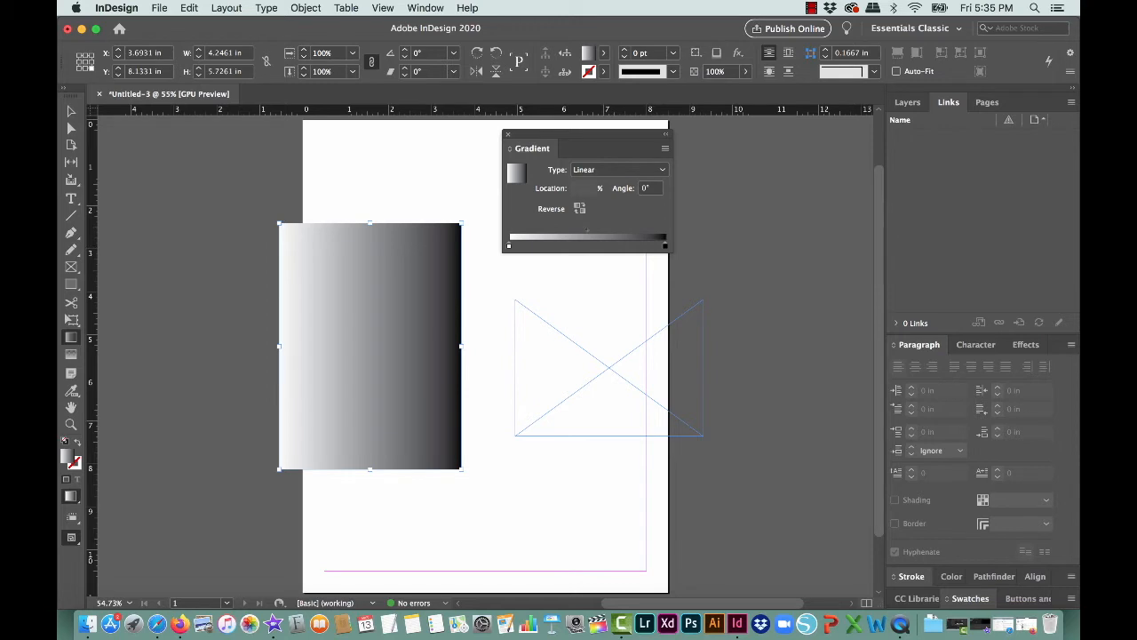
- Float the colour swatches beside the gradient settings and enlarge their list until all swatches show
click(970, 598)
drag(970, 521, 732, 147)
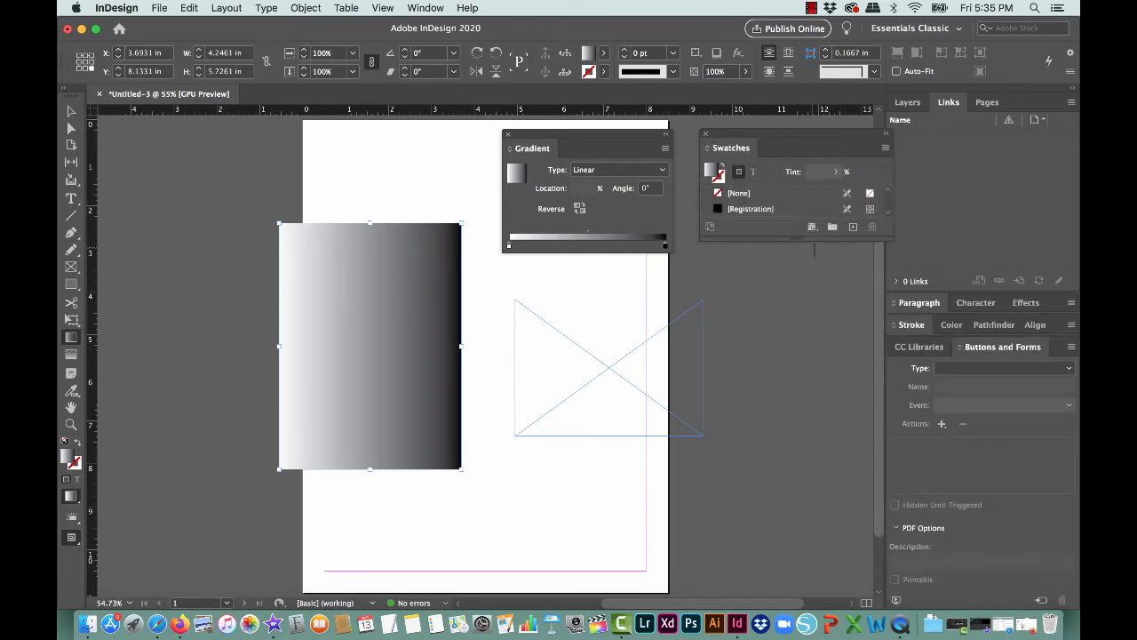
drag(809, 241, 793, 453)
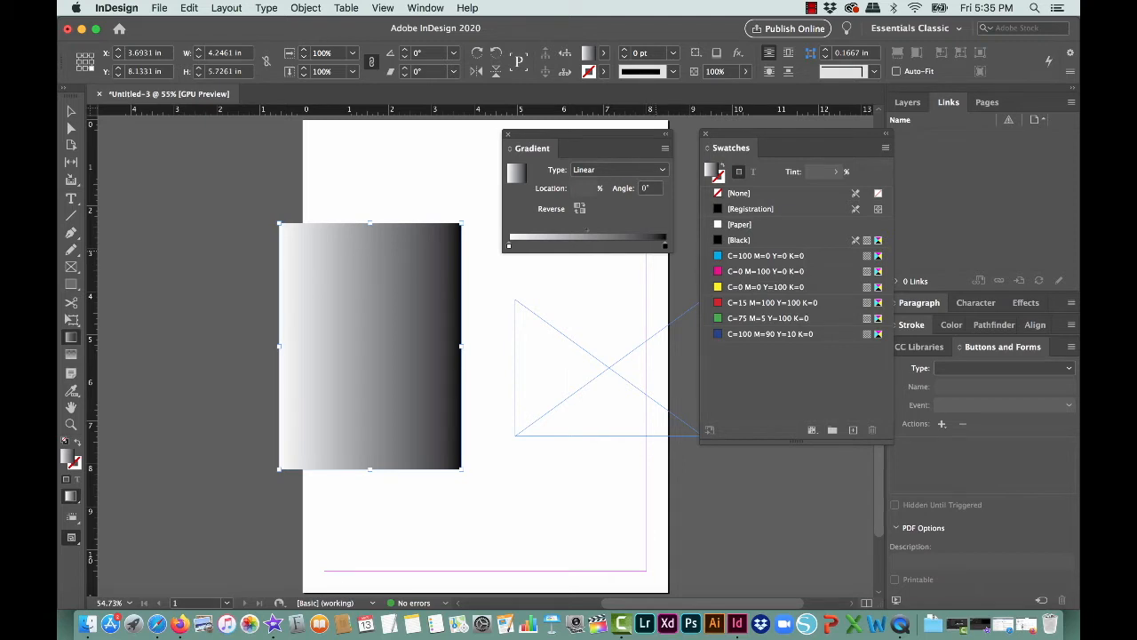
- Make the gradient run from C=0 M=0 Y=100 K=0 to C=100 M=90 Y=10 K=0, removing the white and black stops
drag(738, 334, 645, 238)
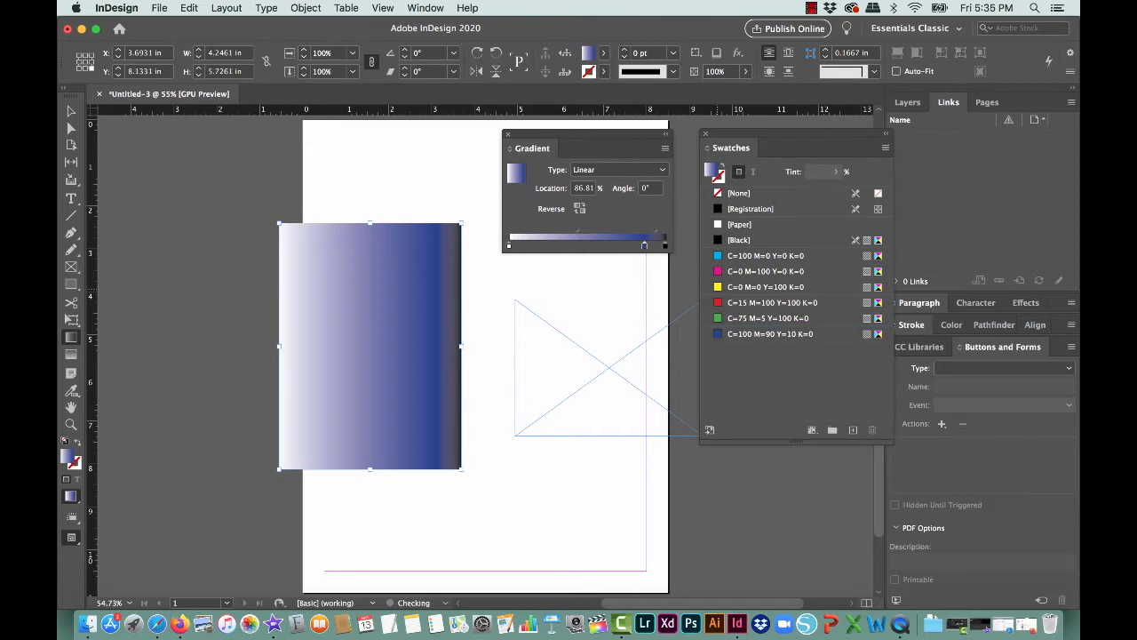
drag(718, 287, 524, 237)
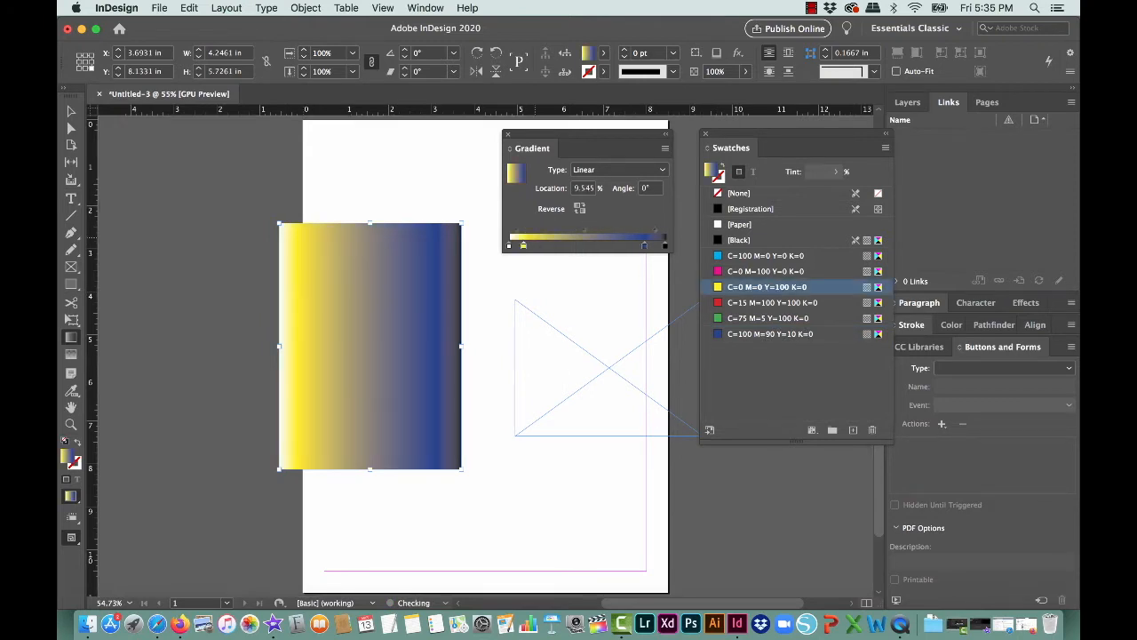
click(509, 246)
drag(509, 246, 533, 302)
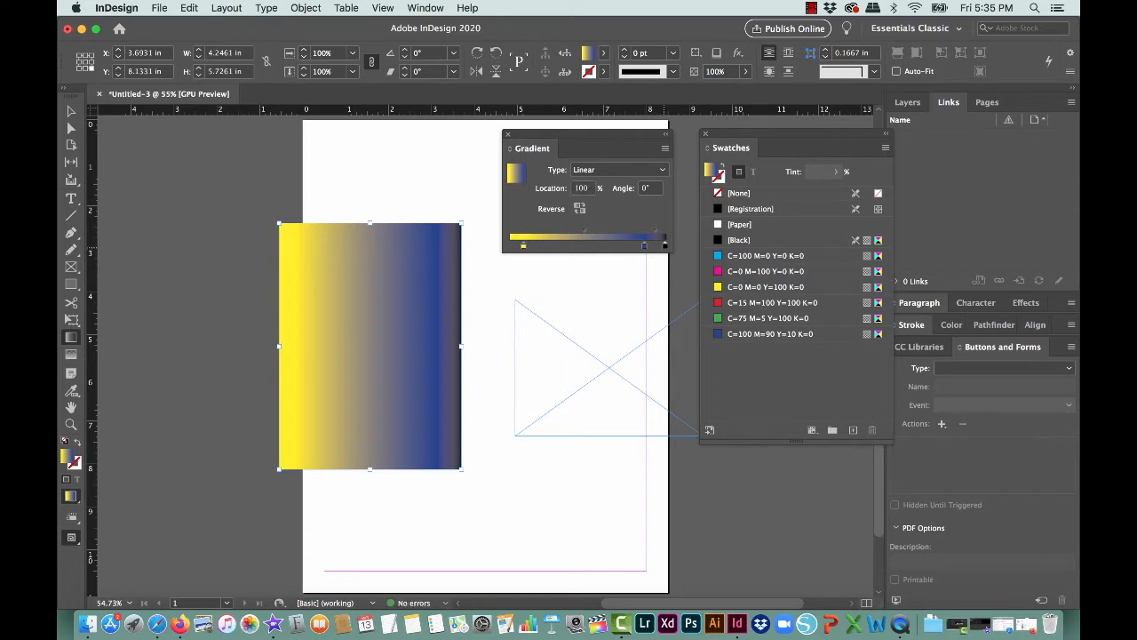
mouse_move(665, 246)
mouse_down()
mouse_move(650, 261)
mouse_move(665, 245)
mouse_up()
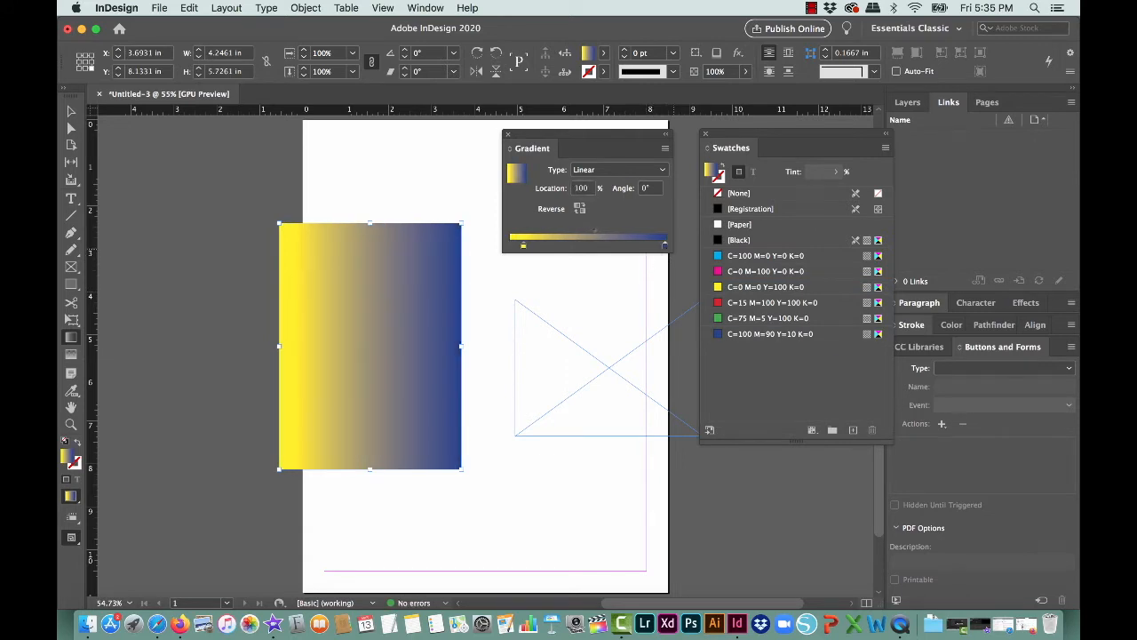
drag(523, 246, 509, 246)
- Shift the gradient's midpoint to 87%, move it back near the middle, and set its location to exactly 50%
drag(586, 230, 645, 230)
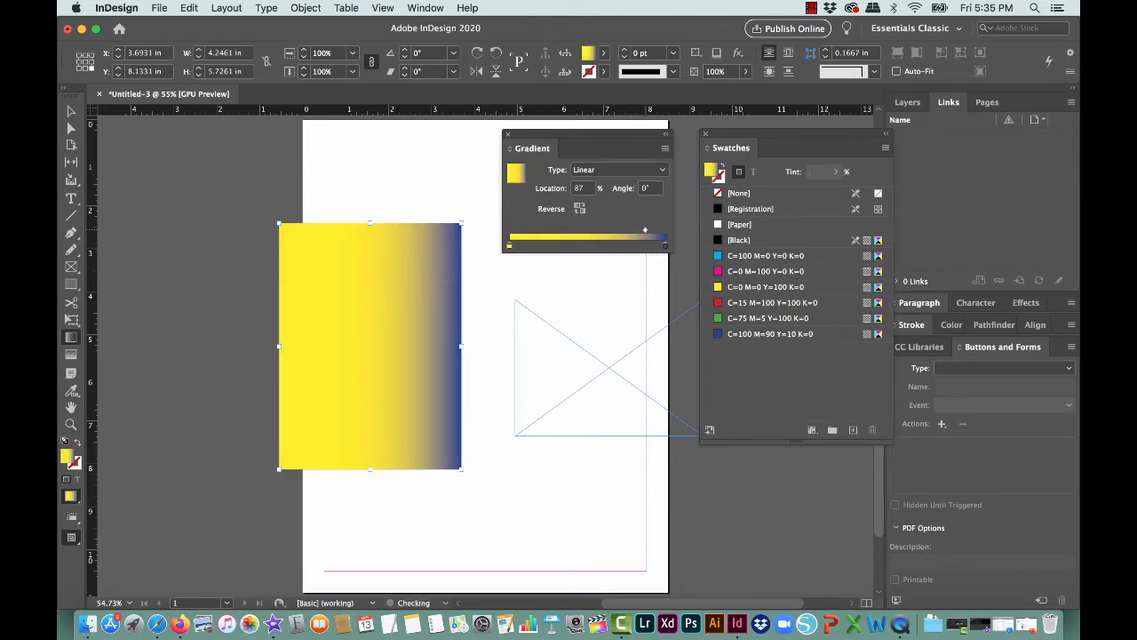
drag(645, 230, 587, 230)
double_click(584, 188)
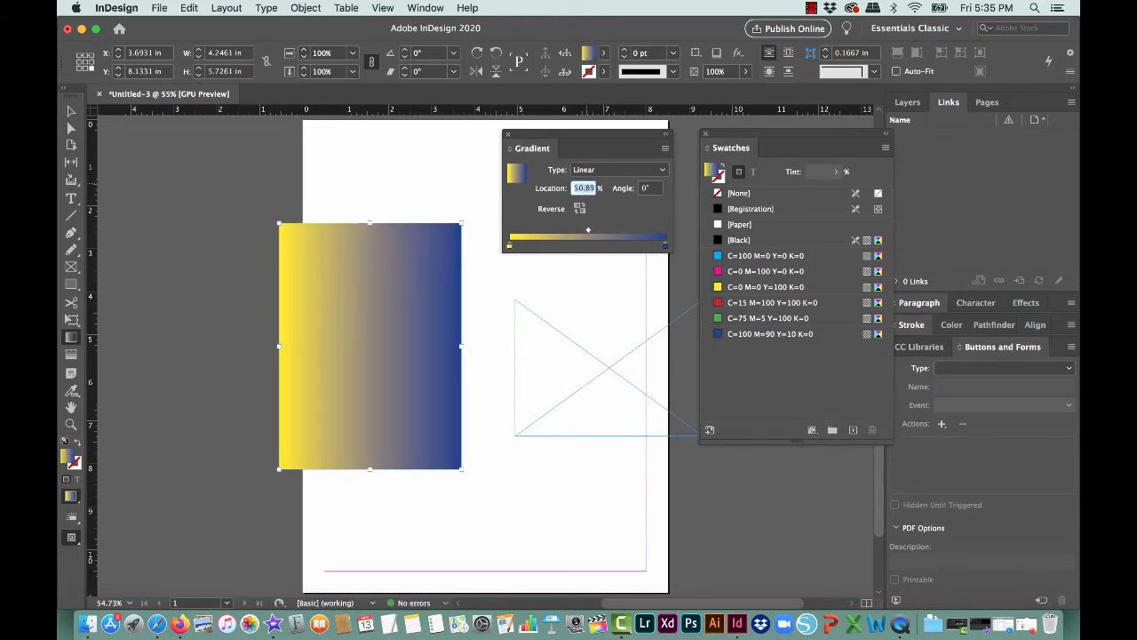
text(50)
key(Return)
- Rotate the yellow-to-blue gradient by raising its angle gradually to 111°
key(Tab)
text(17)
key(Return)
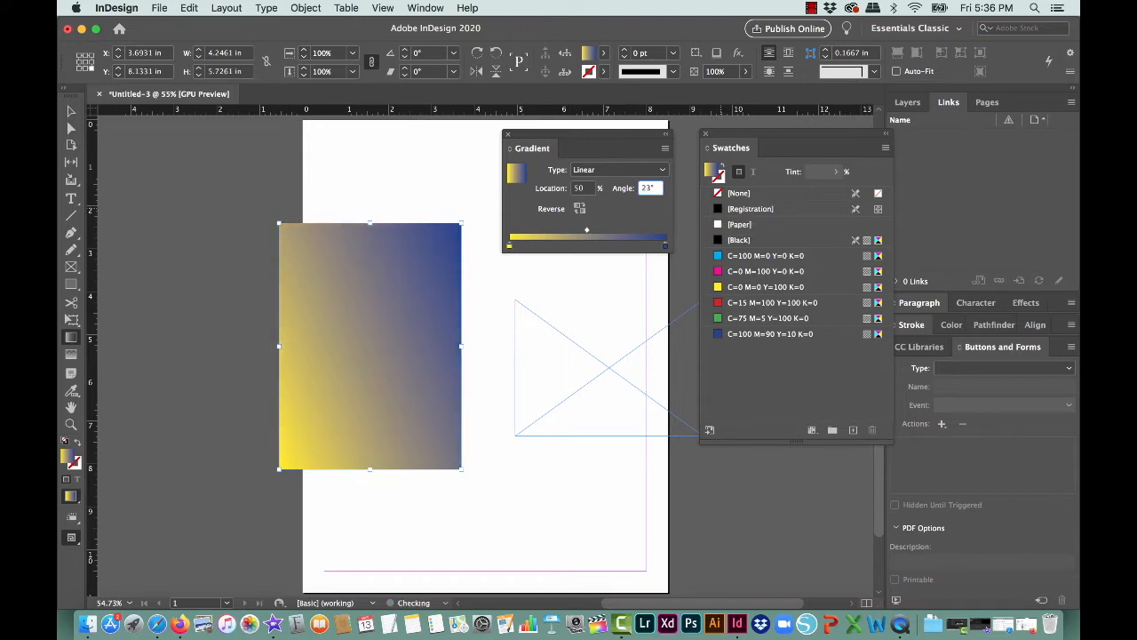
key(Up)
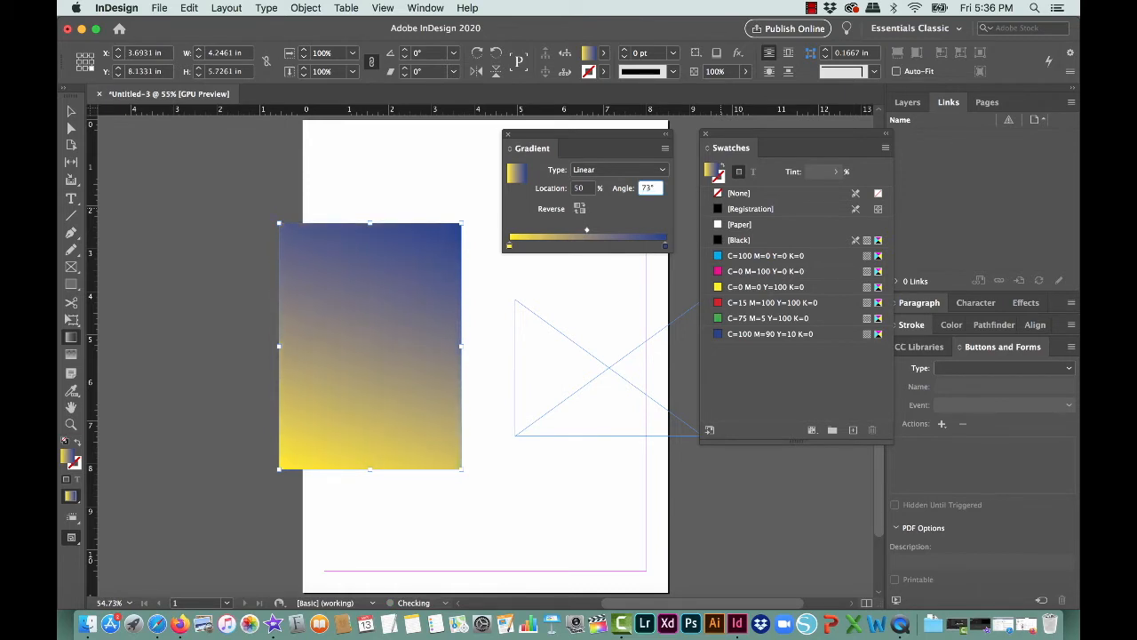
key(Up)
key(Up)
key(Up)
key(Up)
key(Up)
key(Up)
key(Up)
key(Up)
key(Up)
key(Up)
key(Up)
key(Up)
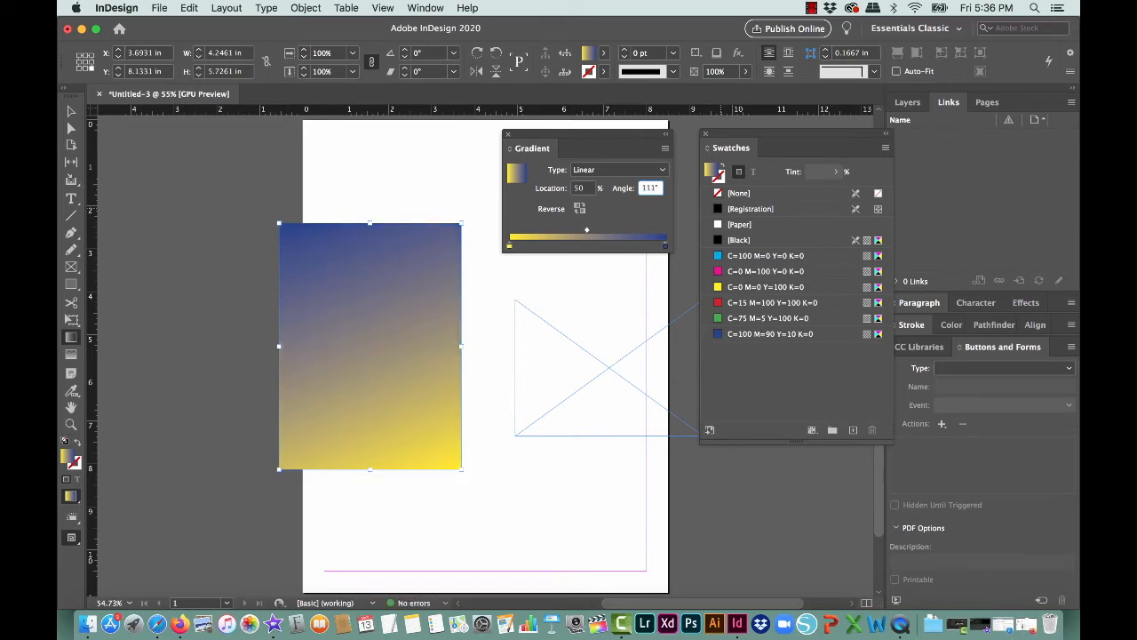
- Reverse the gradient's colour direction repeatedly, ending with yellow at the rectangle's upper edge and blue at its lower edge
click(580, 208)
click(579, 208)
click(579, 208)
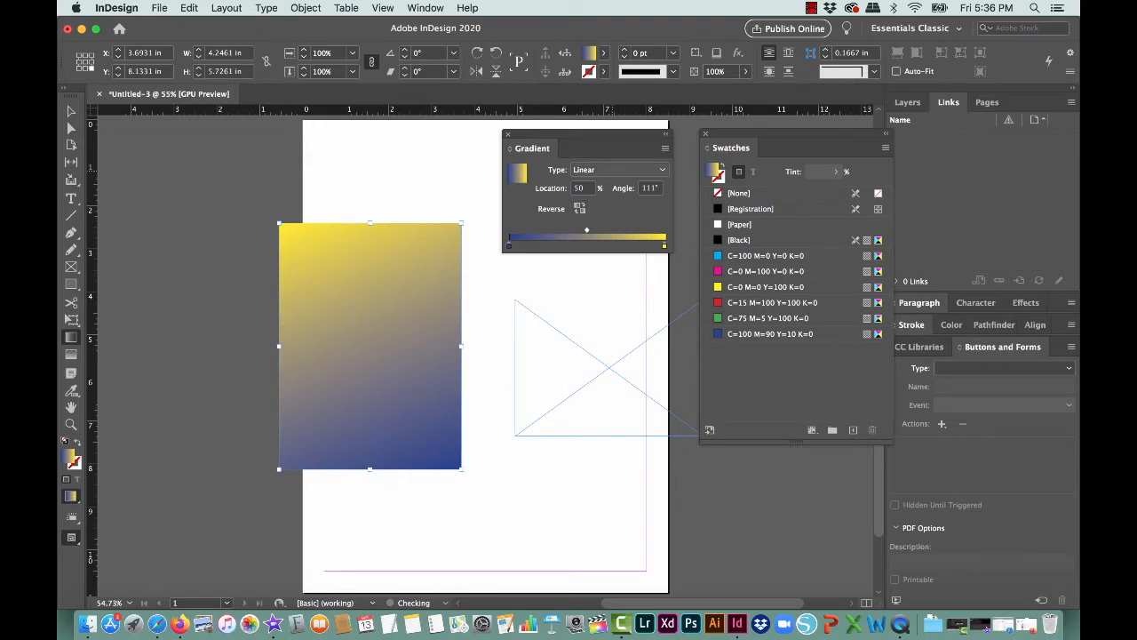
- Add magenta, red, green and yellow swatch stops at about 79%, 59%, 35% and 14%, and remove the newly added yellow stop
drag(764, 271, 632, 238)
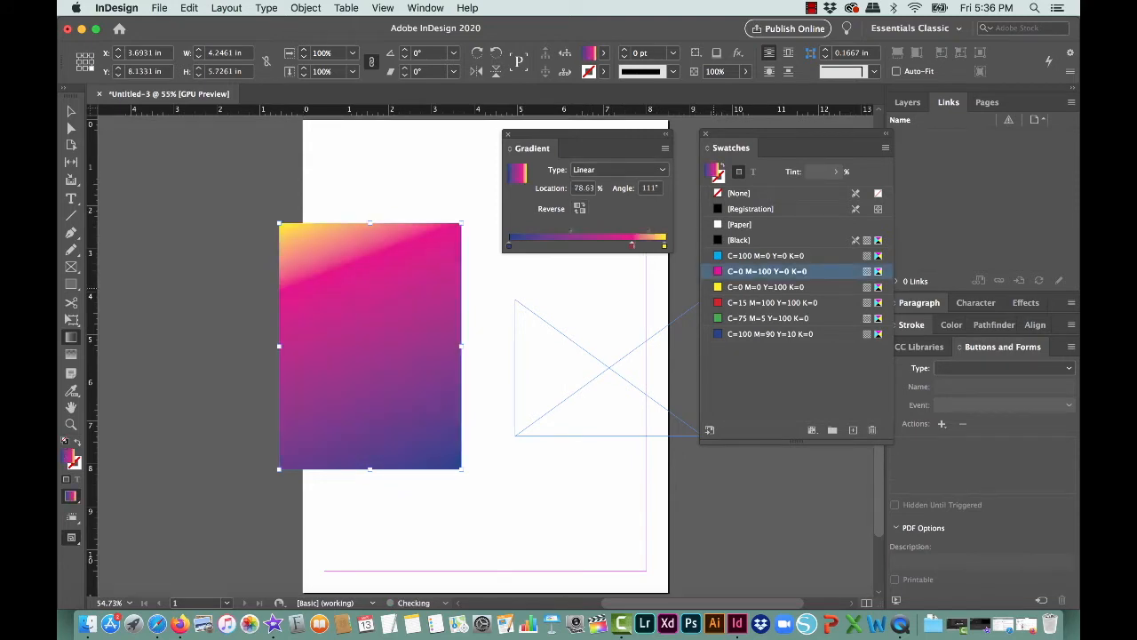
drag(764, 302, 600, 238)
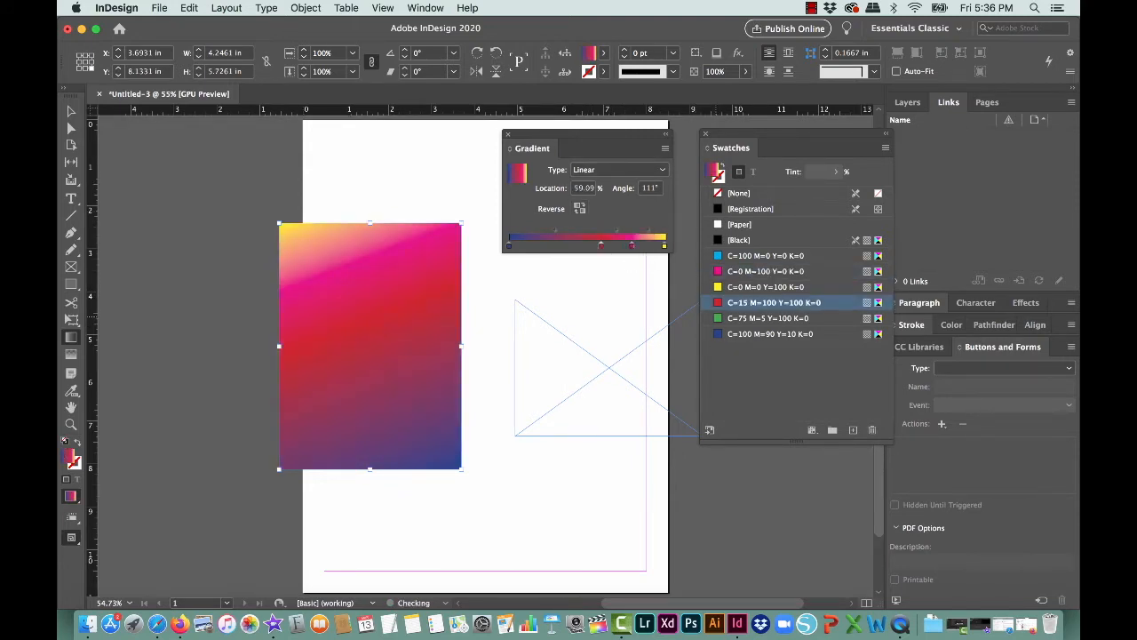
drag(764, 318, 562, 238)
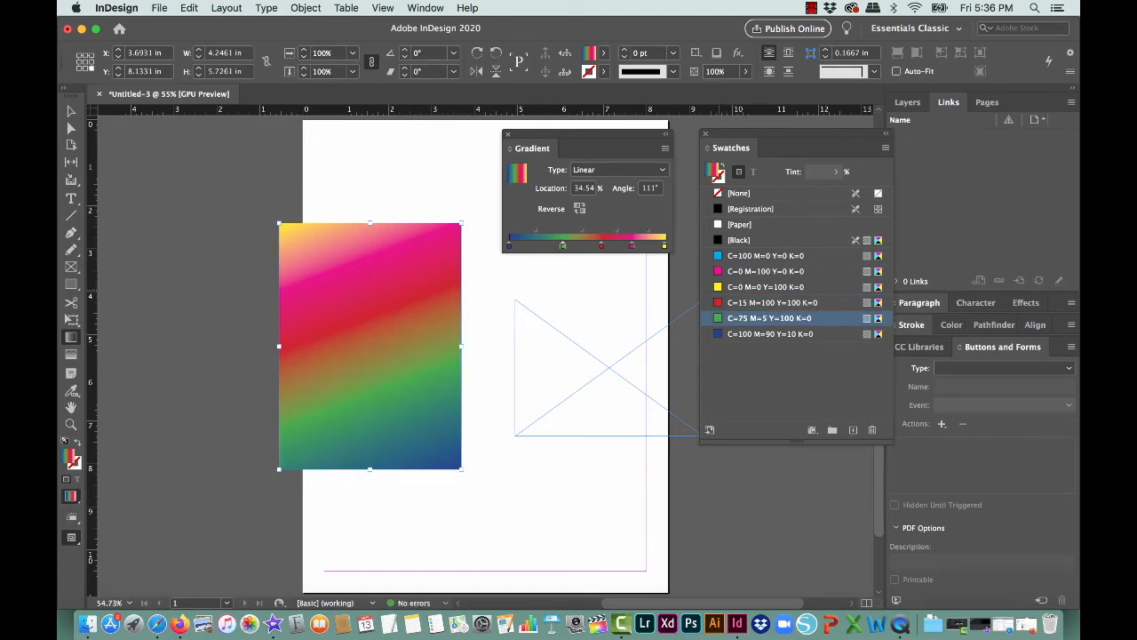
drag(764, 287, 530, 238)
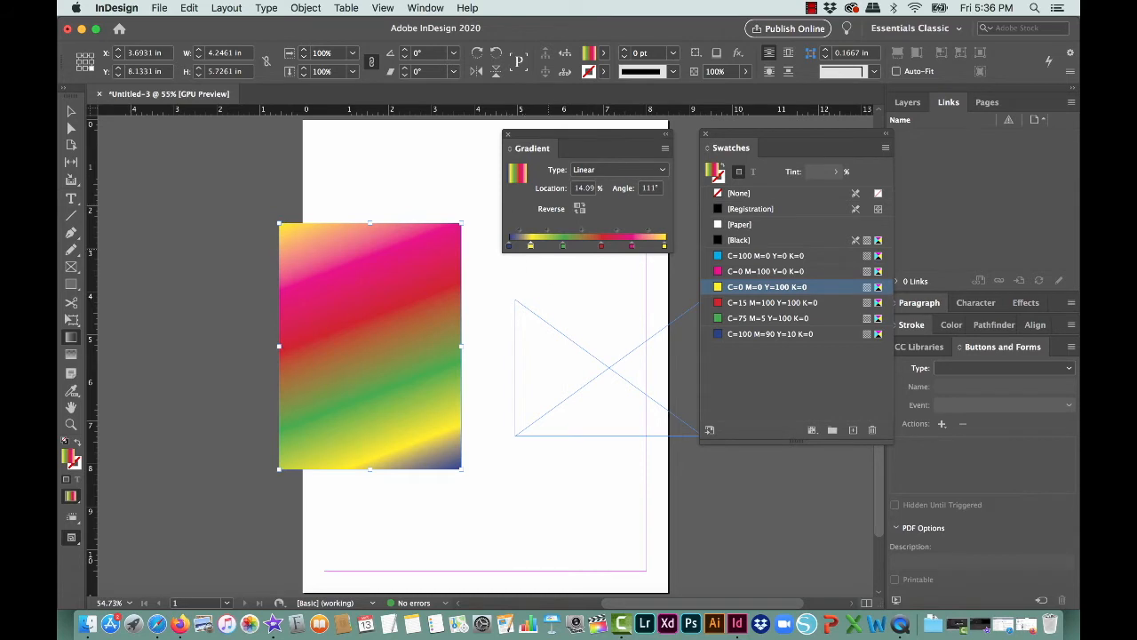
drag(530, 245, 560, 266)
- Undo the added colour stops, the reversal and the last angle increases down to 92°, keeping the rectangle selected
key(super+z)
key(super+z)
key(super+z)
key(super+z)
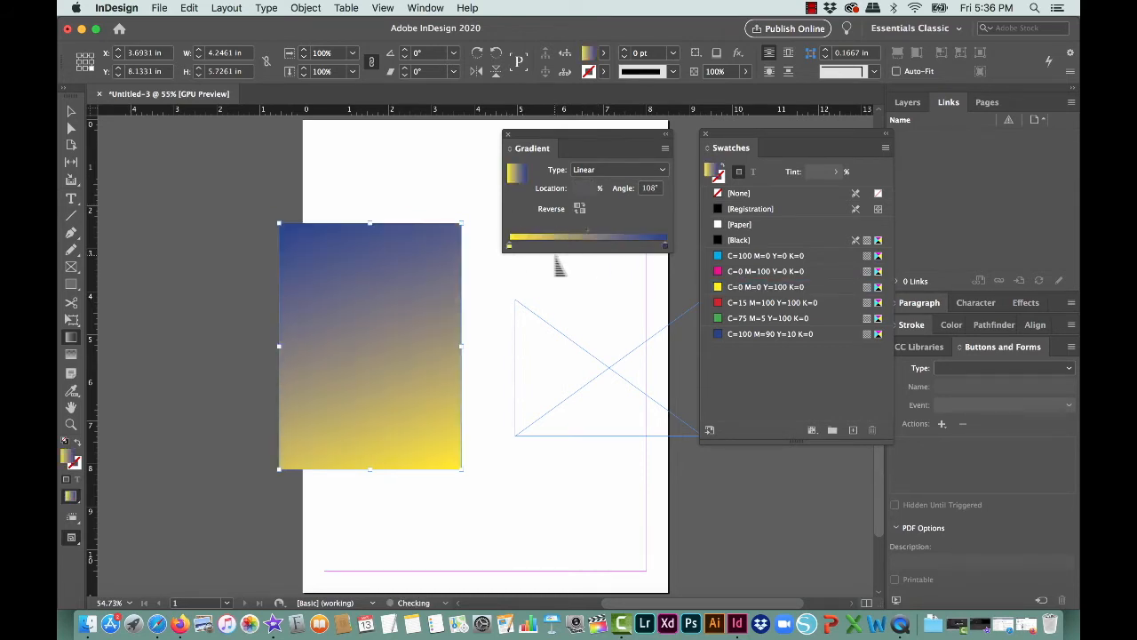
key(super+z)
key(super+z)
key(v)
click(265, 207)
key(super+z)
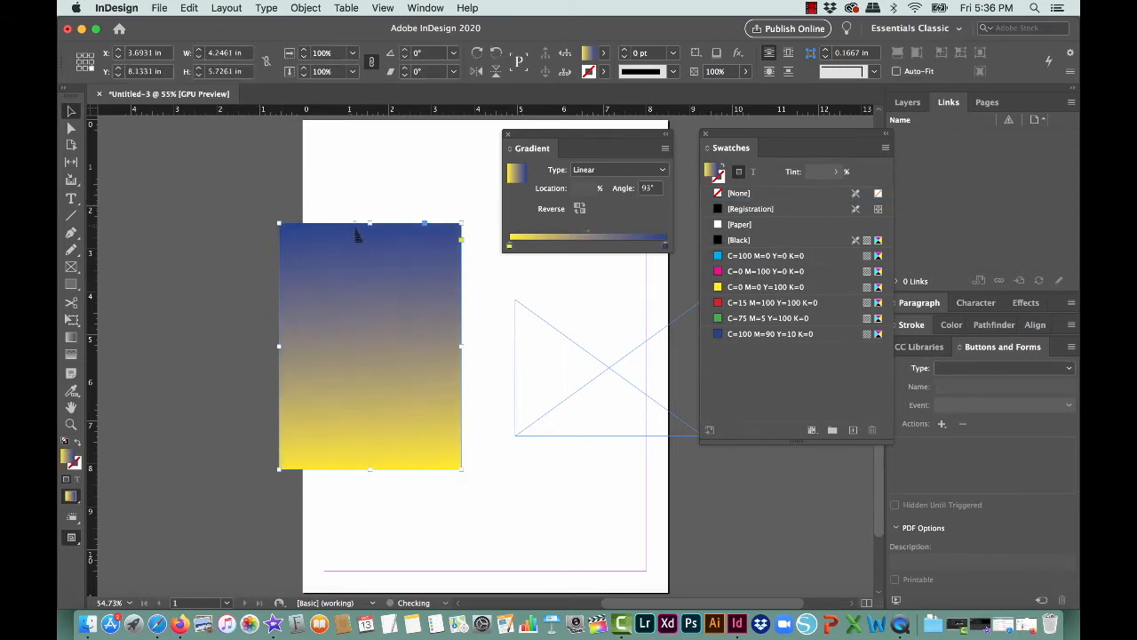
click(364, 190)
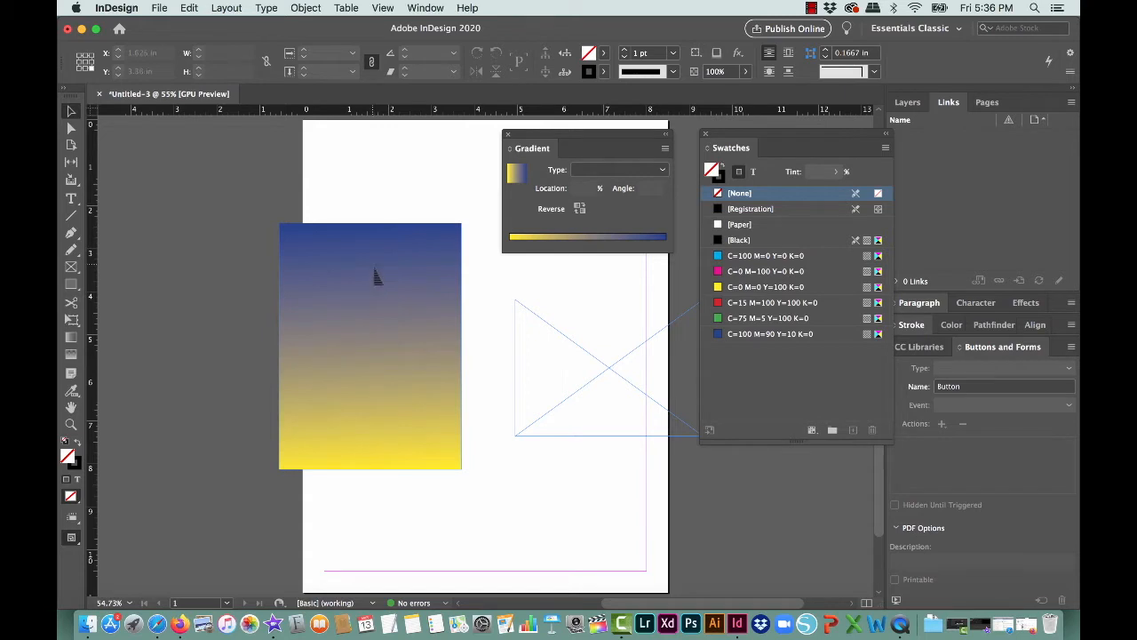
key(super+z)
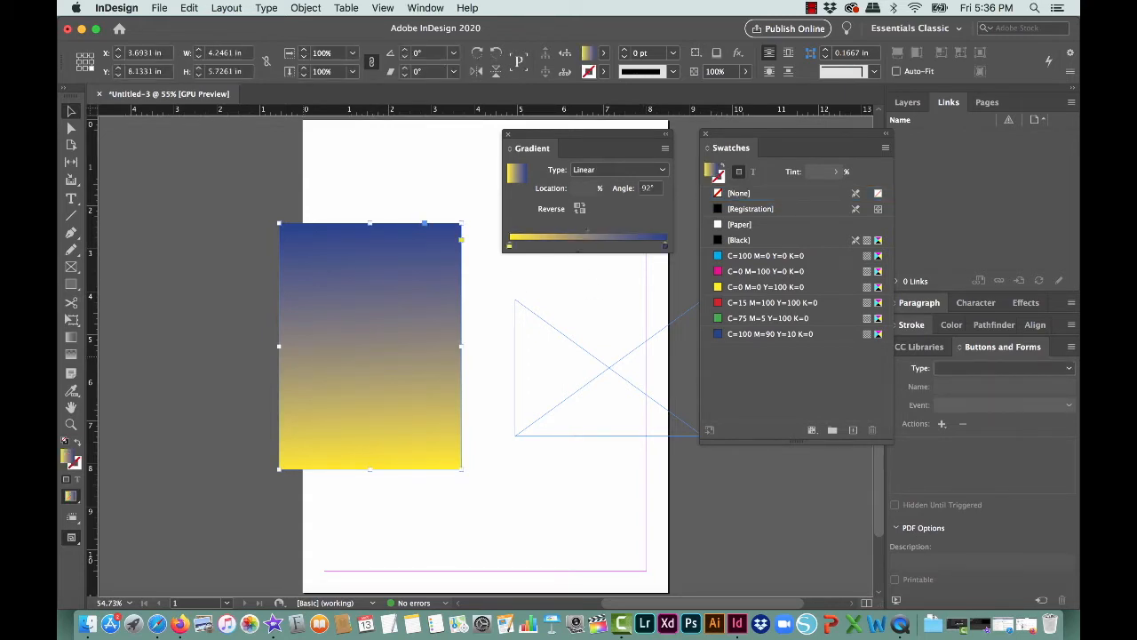
- Rebuild the gradient from [Paper] to [Black], removing the yellow and blue stops and placing the remaining stops at the ramp's ends
drag(740, 224, 531, 241)
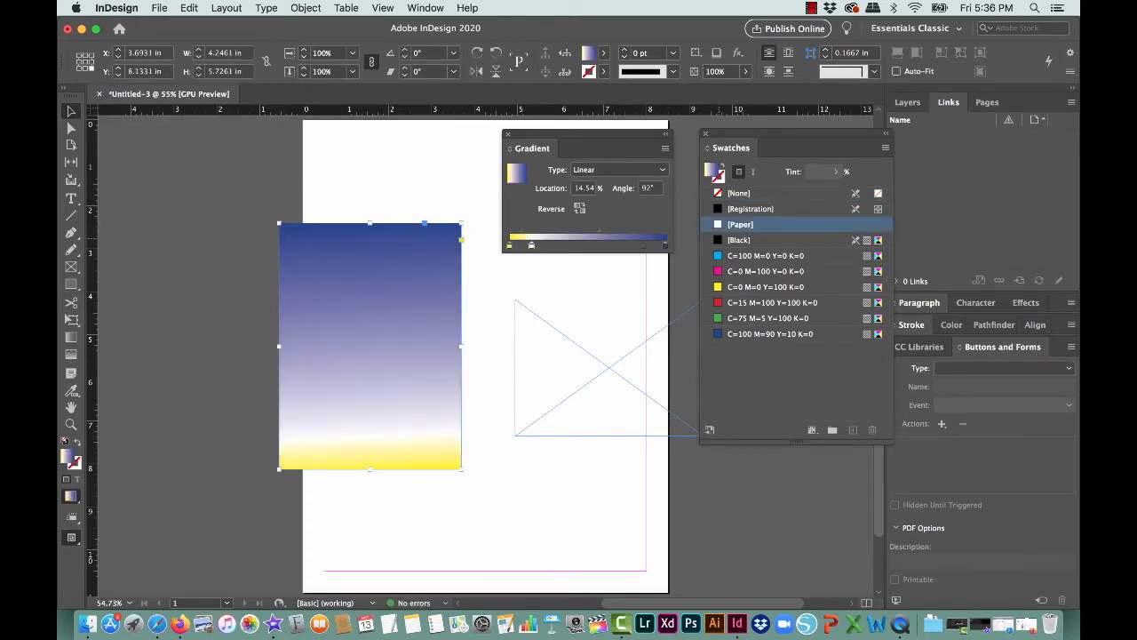
drag(723, 240, 637, 241)
click(664, 245)
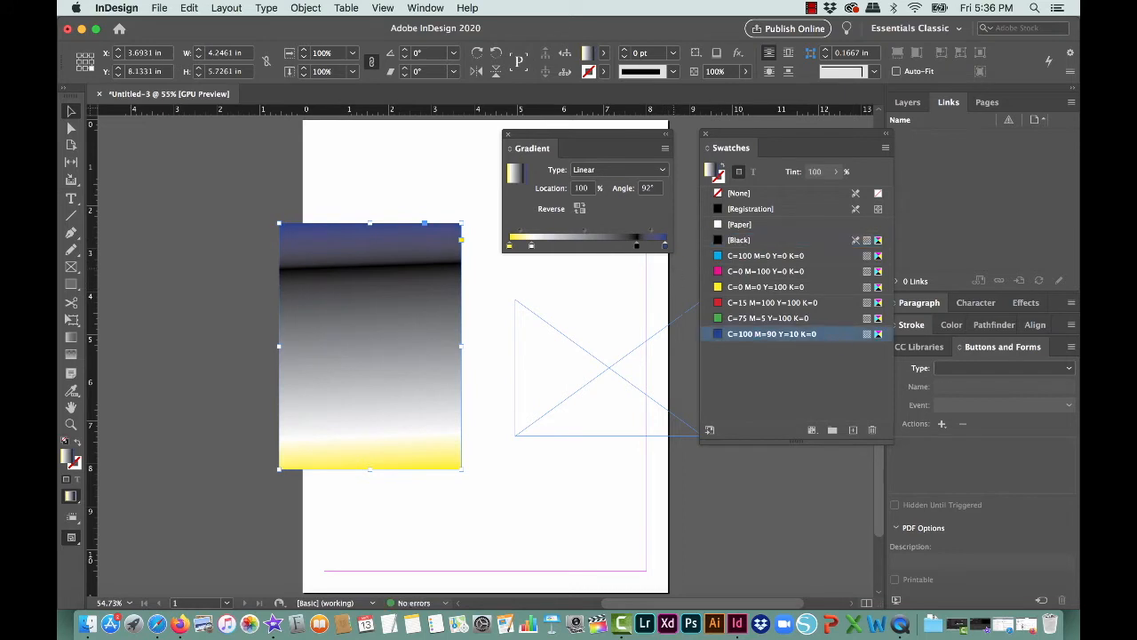
drag(665, 245, 678, 279)
click(509, 245)
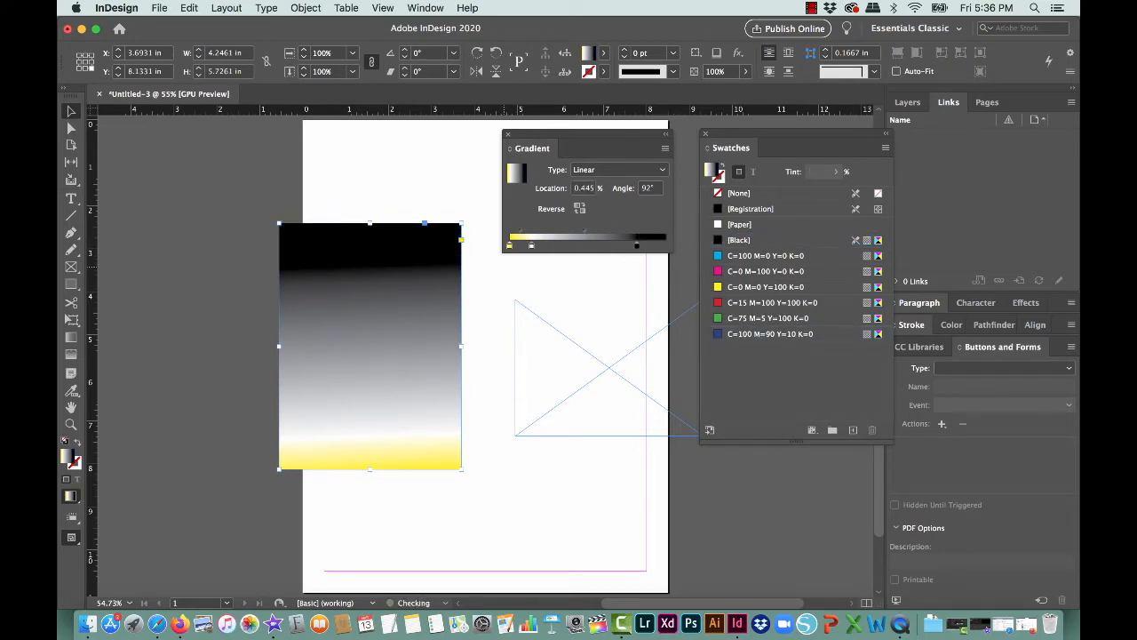
mouse_move(509, 245)
mouse_down()
mouse_move(509, 270)
mouse_move(511, 245)
mouse_up()
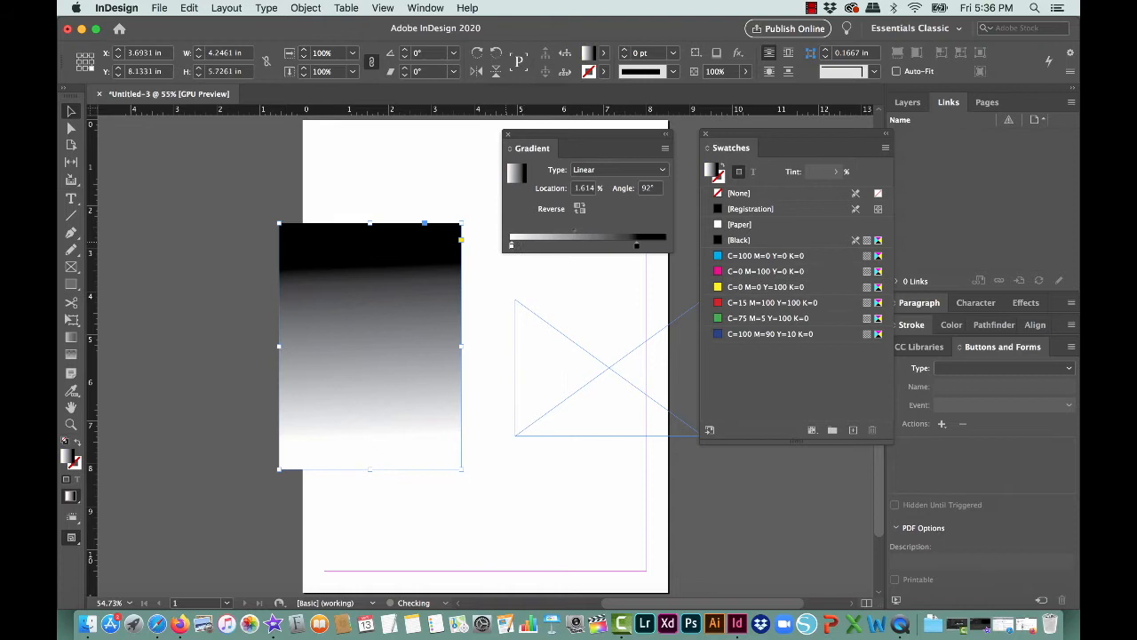
drag(636, 242, 665, 243)
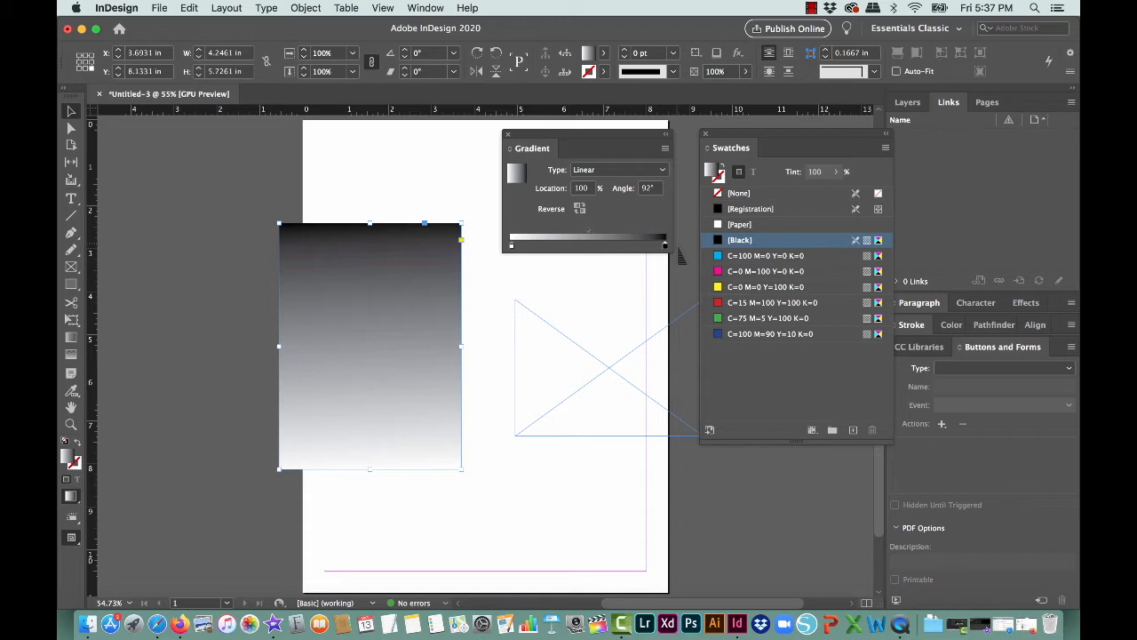
- Dock the colour swatches with the Stroke and Color group again and close the gradient settings
mouse_move(503, 135)
mouse_down()
mouse_move(1046, 305)
mouse_move(1026, 311)
mouse_move(1007, 285)
mouse_move(520, 135)
mouse_up()
mouse_move(735, 146)
mouse_down()
mouse_move(999, 611)
mouse_move(975, 334)
mouse_up()
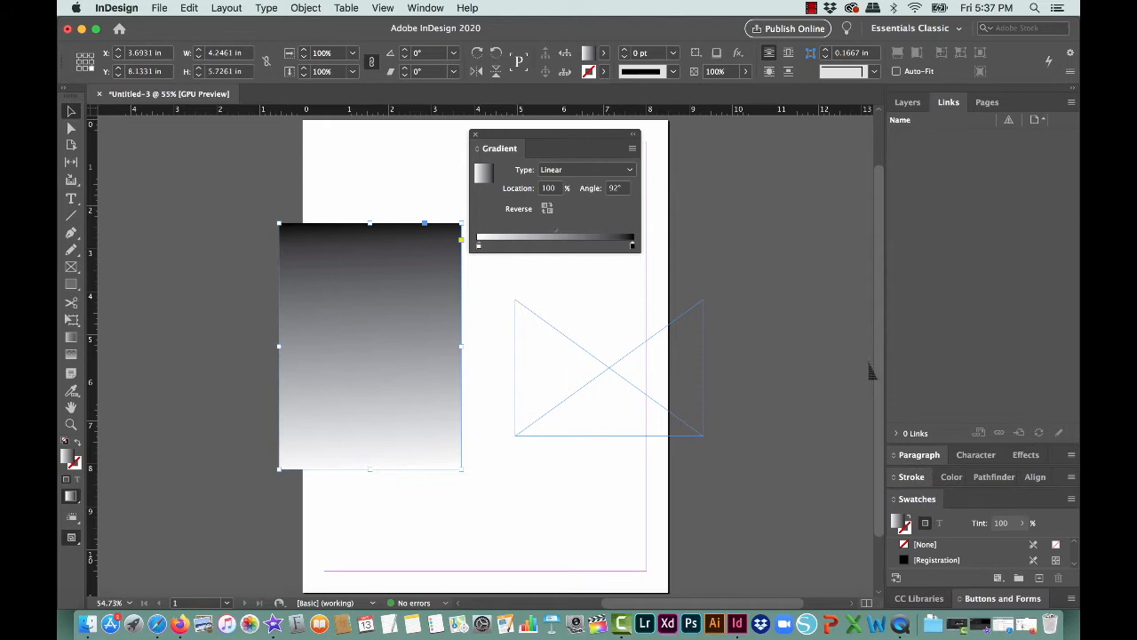
drag(915, 498, 946, 477)
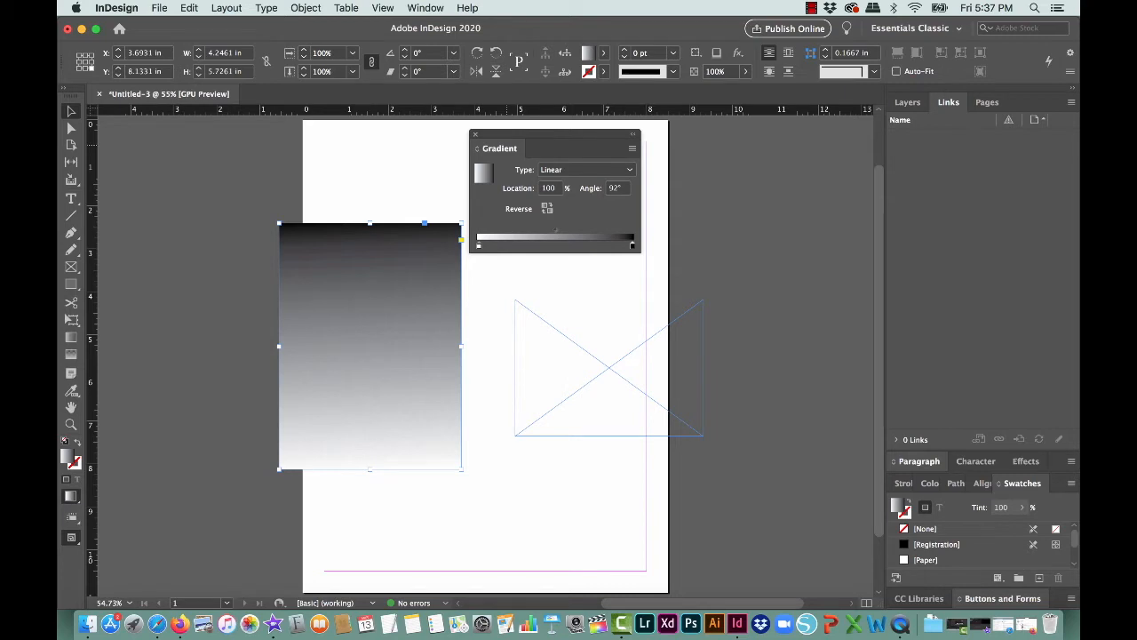
click(475, 134)
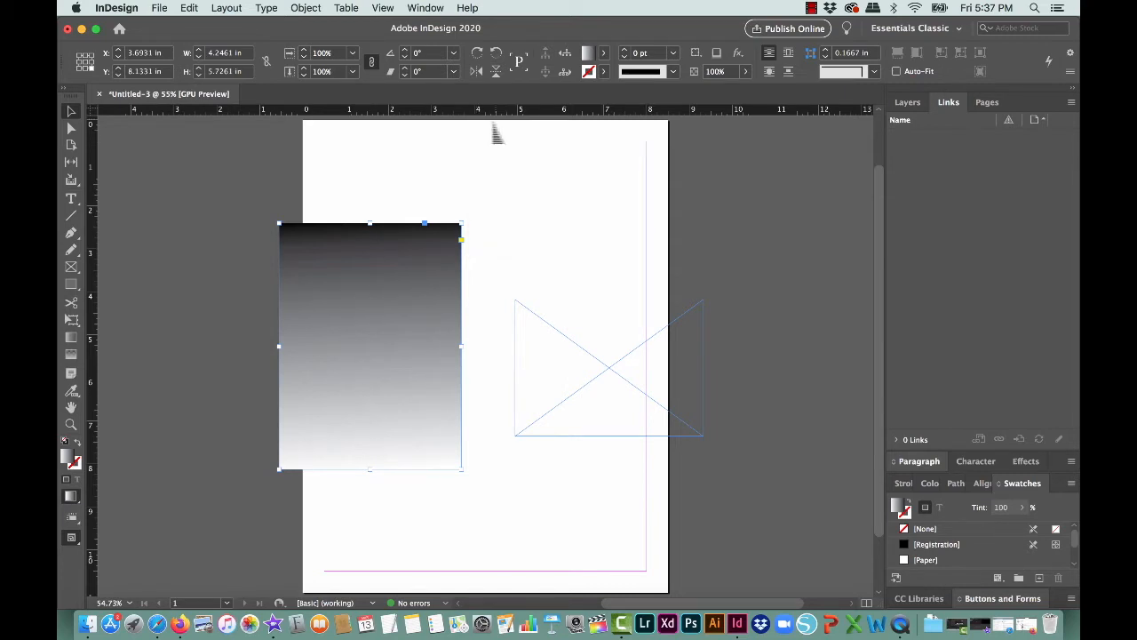
- Use the Eyedropper Tool to copy the rectangle's gradient fill onto the empty rectangle frame
key(i)
click(72, 391)
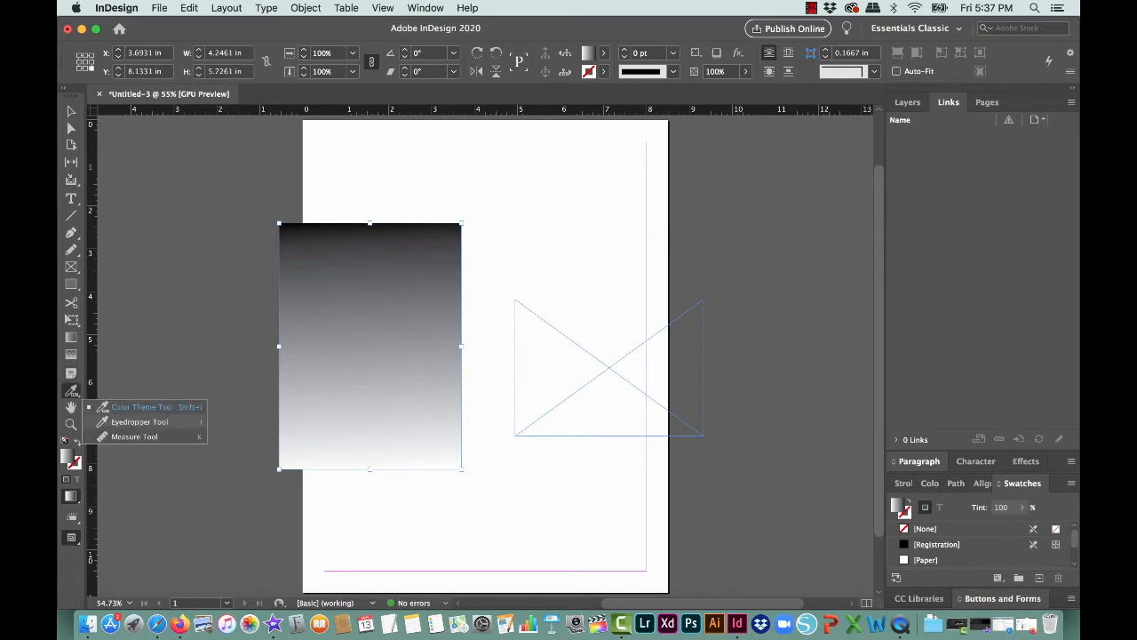
click(142, 422)
click(71, 111)
click(594, 419)
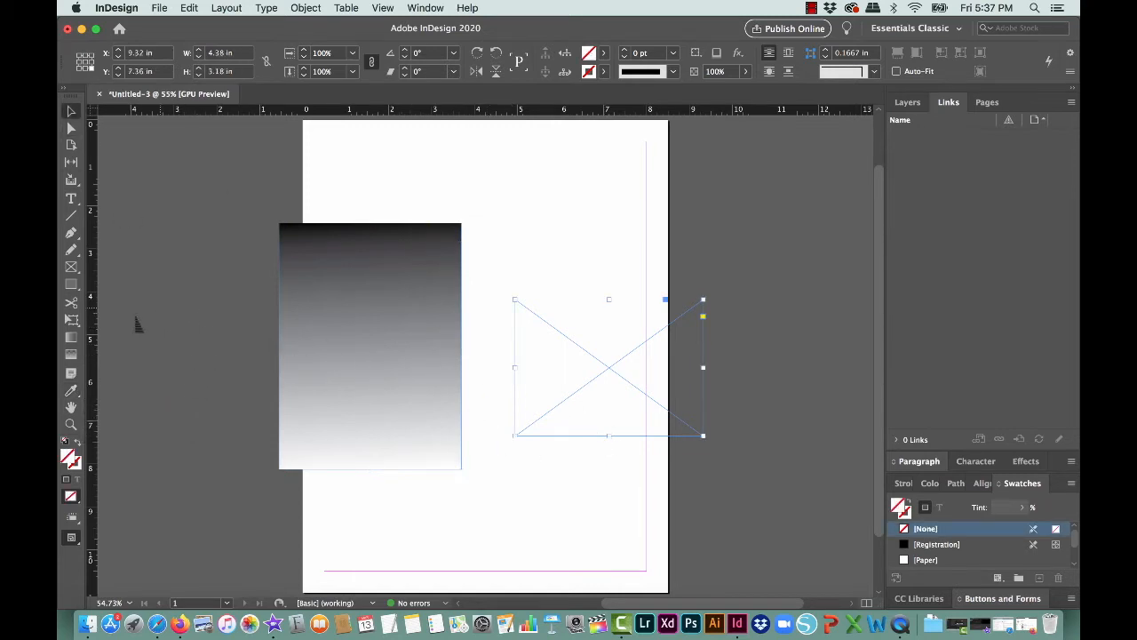
click(71, 390)
click(375, 312)
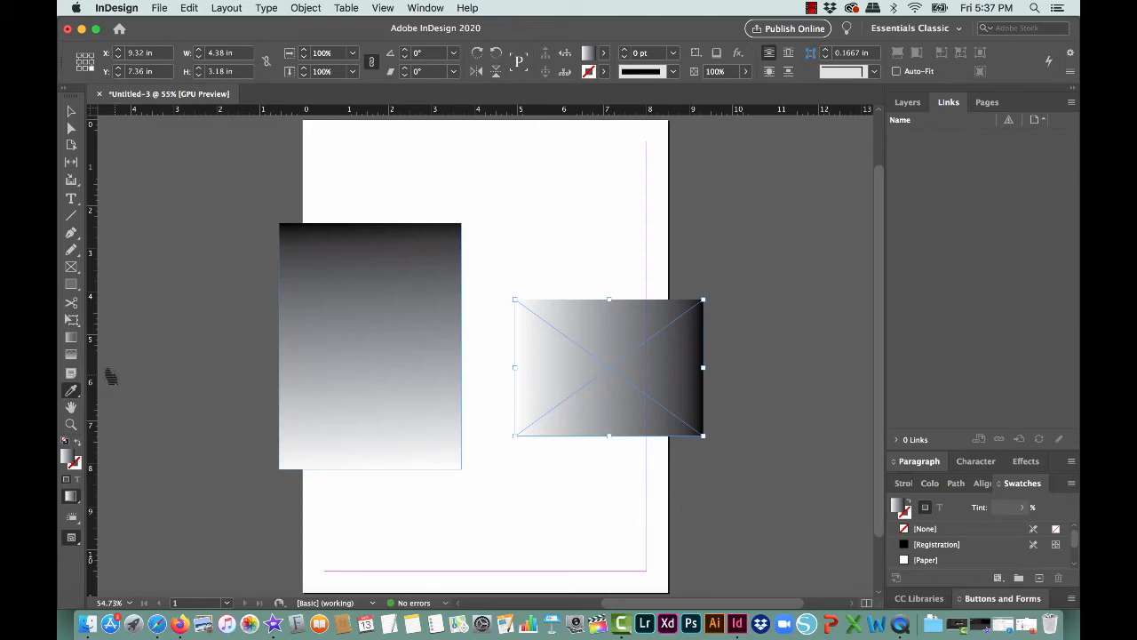
- Use the Hand Tool to pan the page and the Zoom Tool to zoom in and out on the gradient shapes
click(71, 407)
drag(413, 392, 376, 335)
click(71, 424)
drag(334, 294, 431, 175)
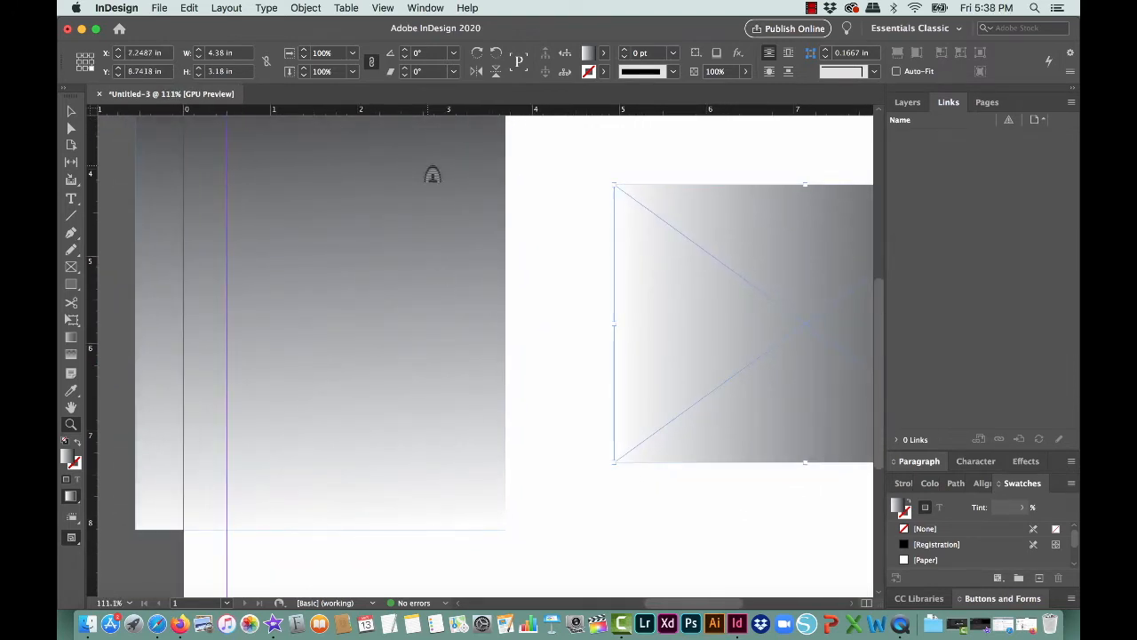
drag(432, 175, 599, 432)
drag(578, 291, 632, 336)
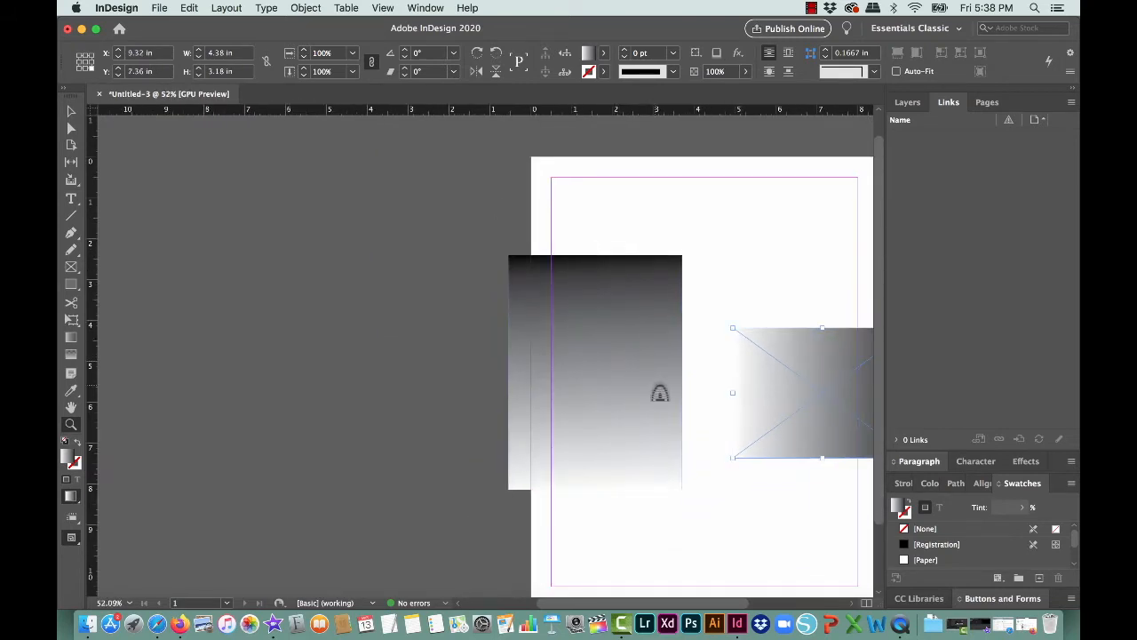
- With the Selection Tool active, bring both gradient shapes into view and zoom in and out on the area between them
key(v)
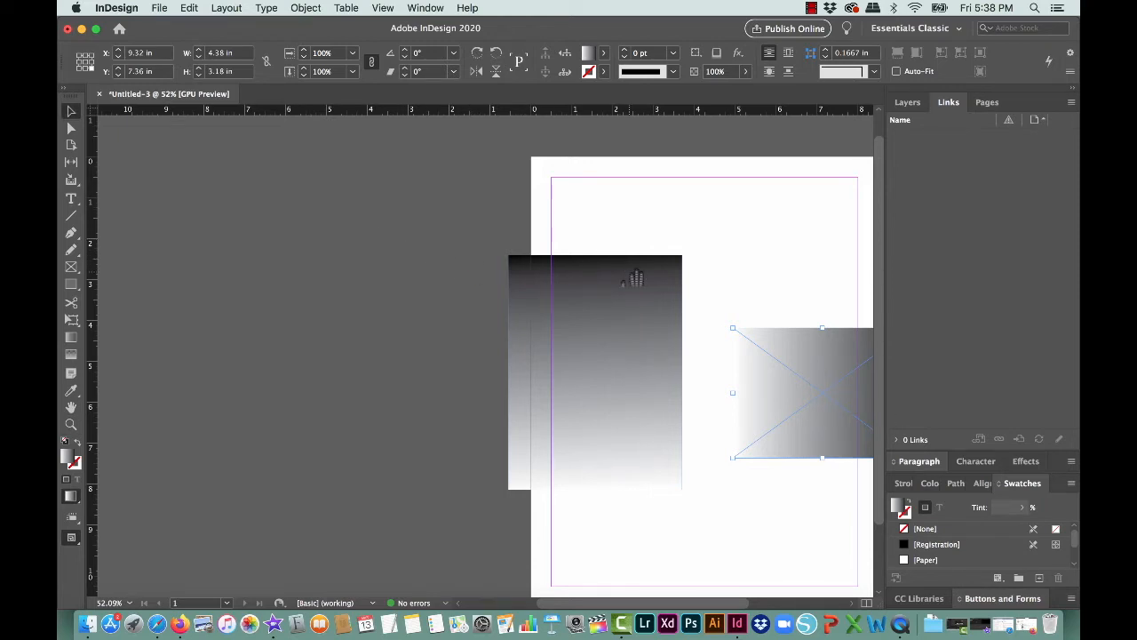
scroll(713, 274, right, 5)
scroll(510, 271, left, 1)
scroll(497, 264, left, 2)
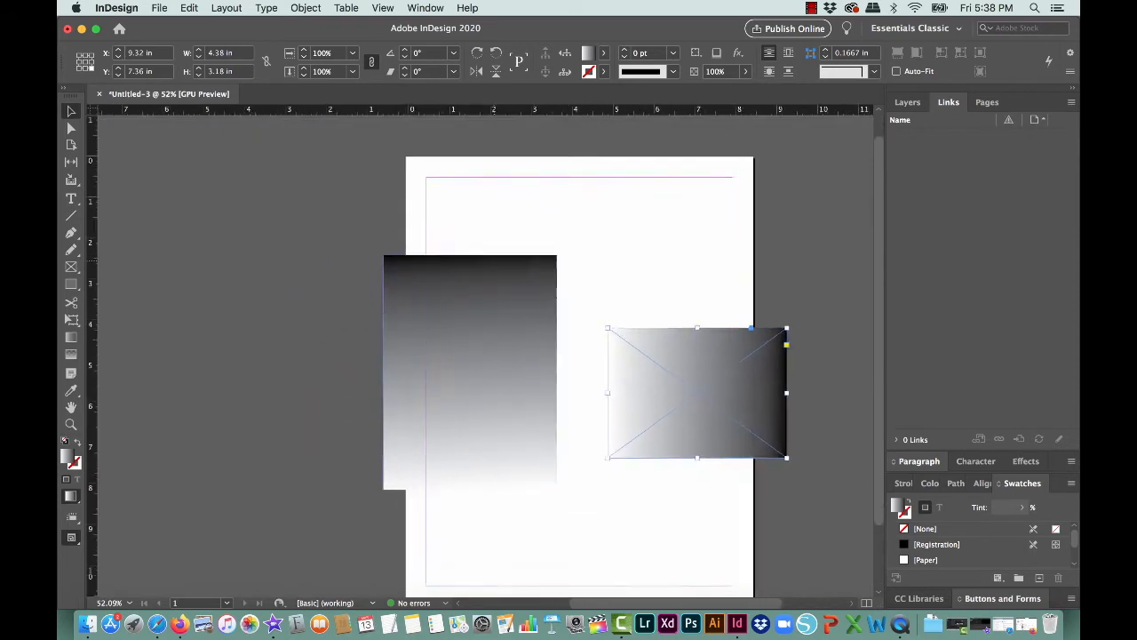
scroll(552, 255, right, 1)
scroll(553, 255, down, 1)
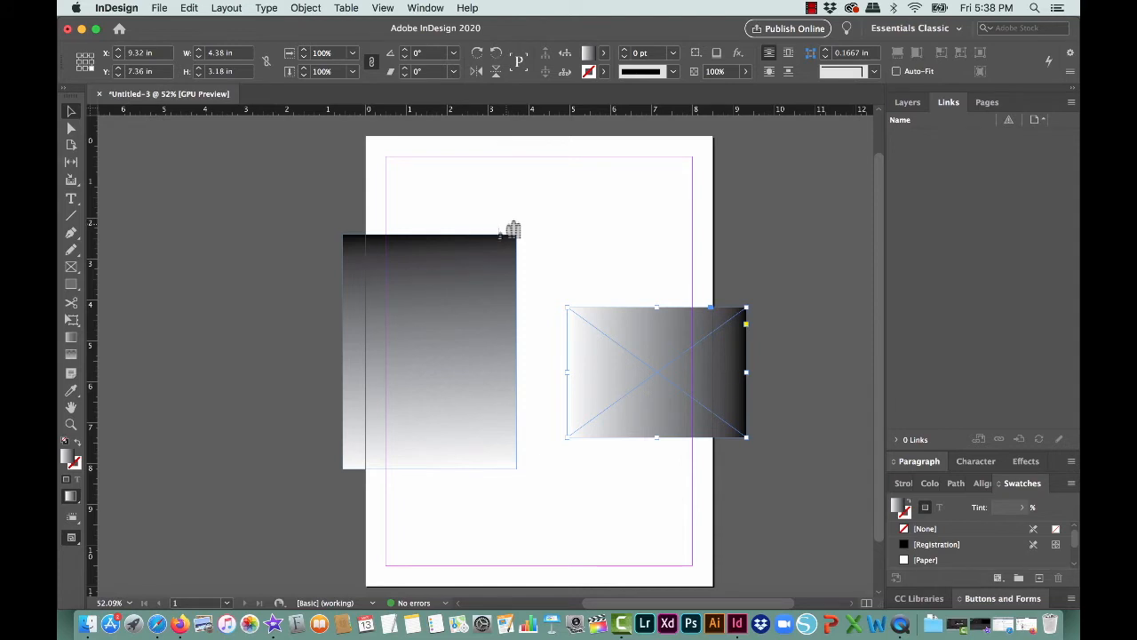
scroll(511, 228, up, 4)
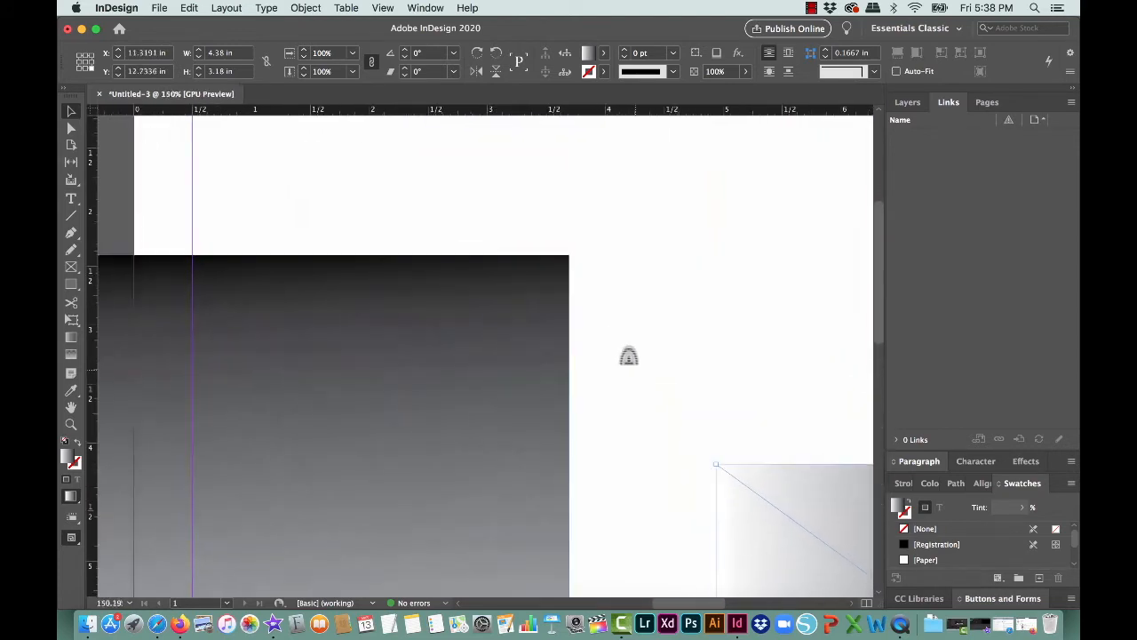
scroll(606, 347, down, 4)
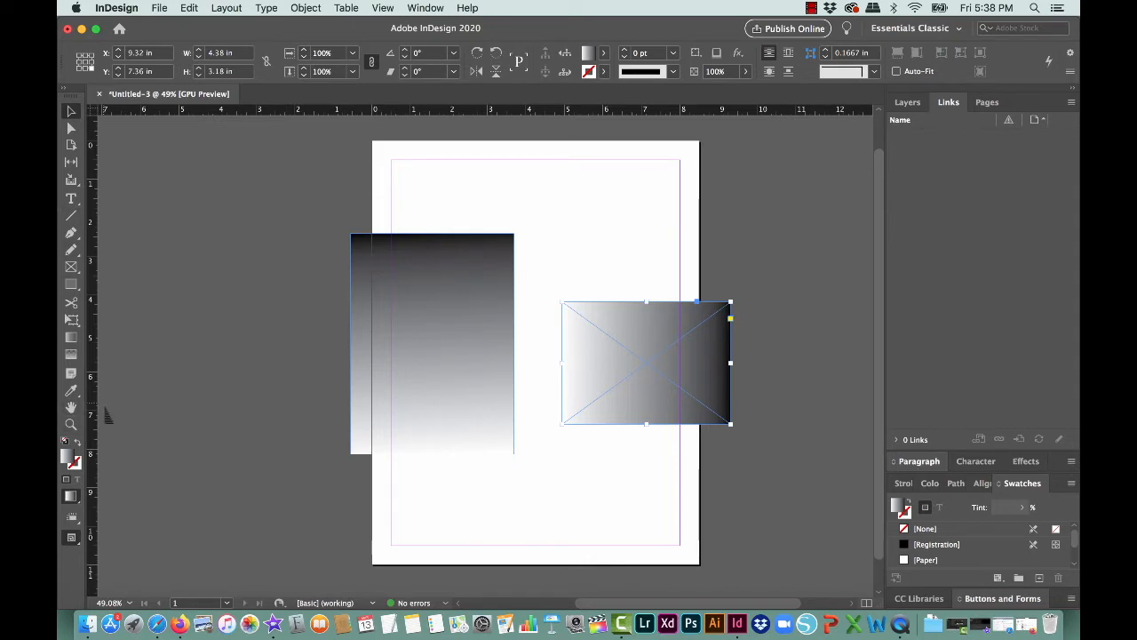
- Select both gradient-filled shapes and delete them from the page
drag(256, 268, 624, 498)
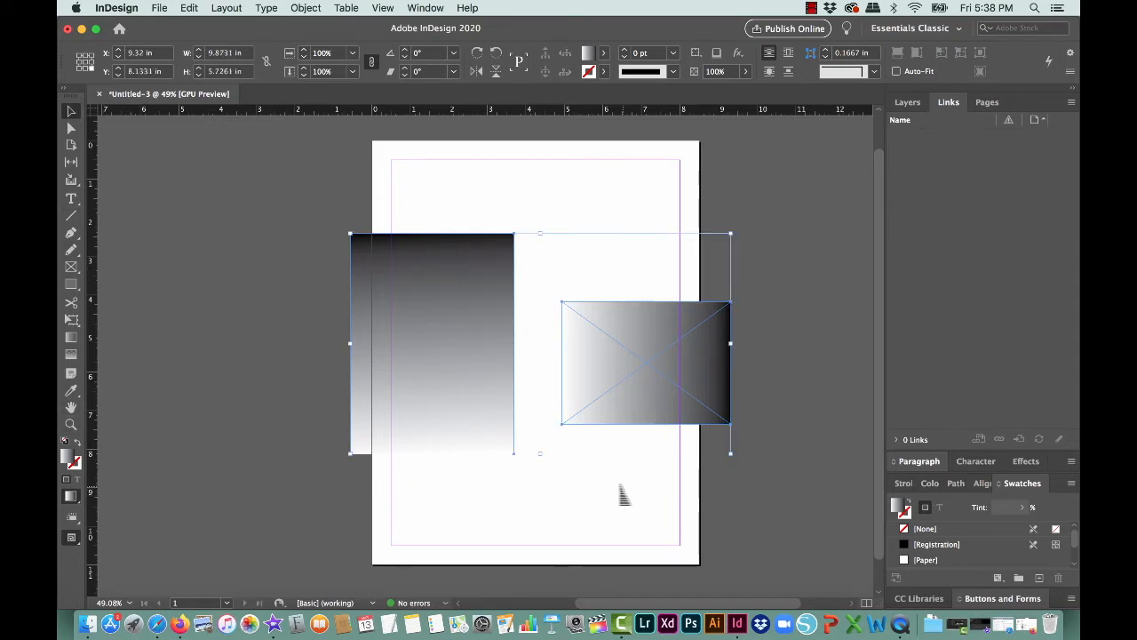
key(Delete)
- Draw a rectangle frame about 4.7 by 4.13 in over the page's right edge and a rectangle about 3.58 by 3.85 in over its left edge
click(71, 266)
drag(578, 300, 757, 459)
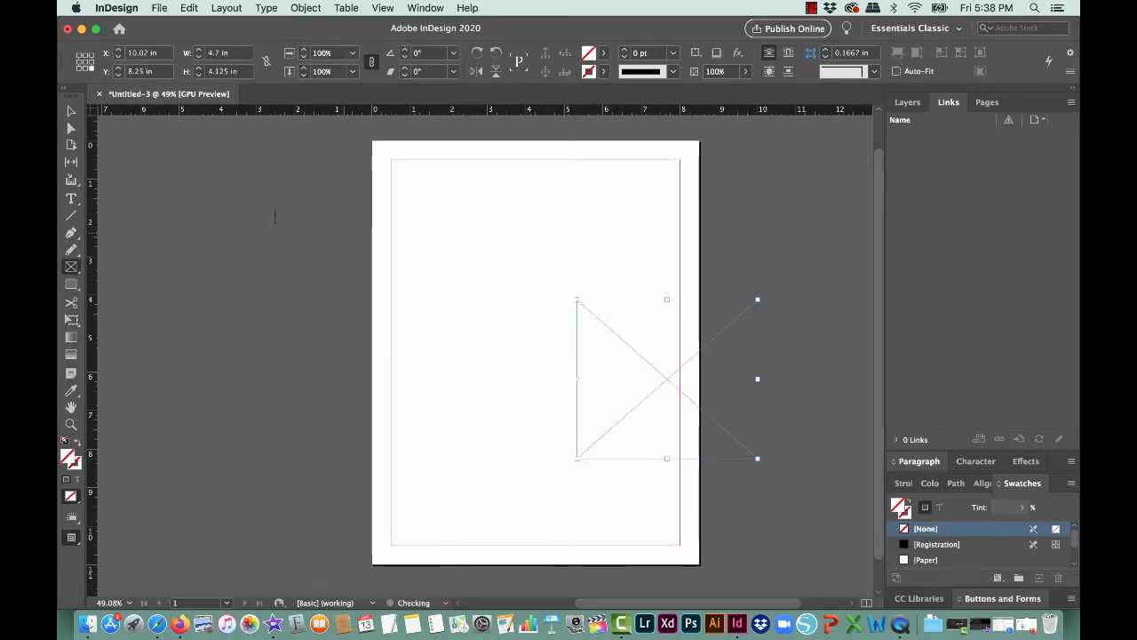
key(m)
drag(333, 270, 461, 415)
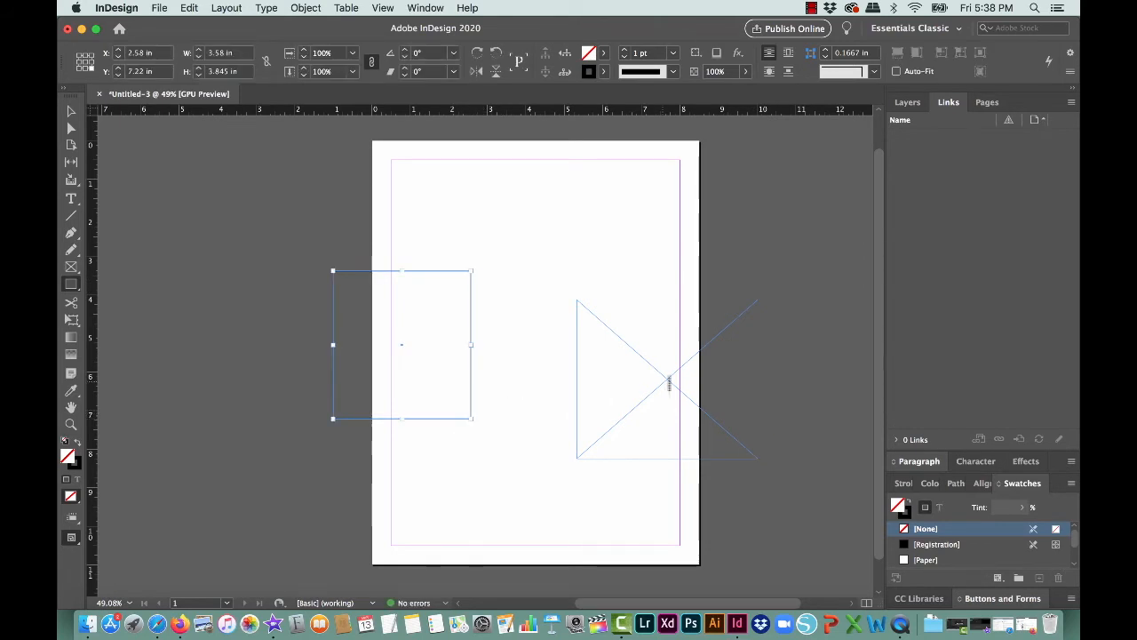
- Open Adobe Color Themes, look through My Themes, its library choices and the Create color wheel, and close it again
click(426, 7)
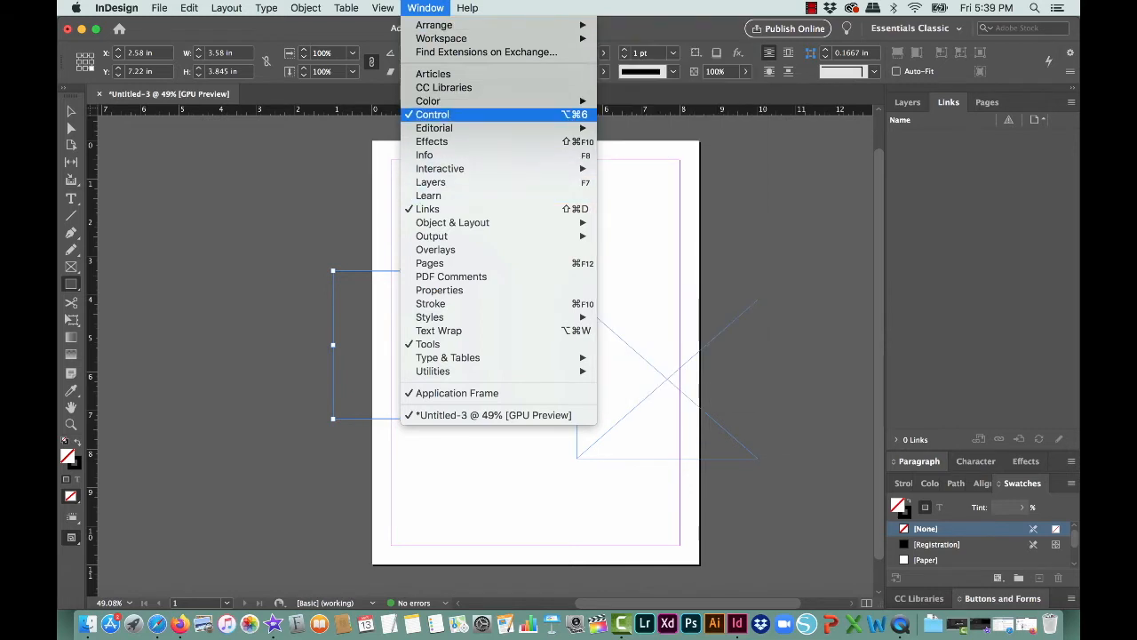
mouse_move(444, 100)
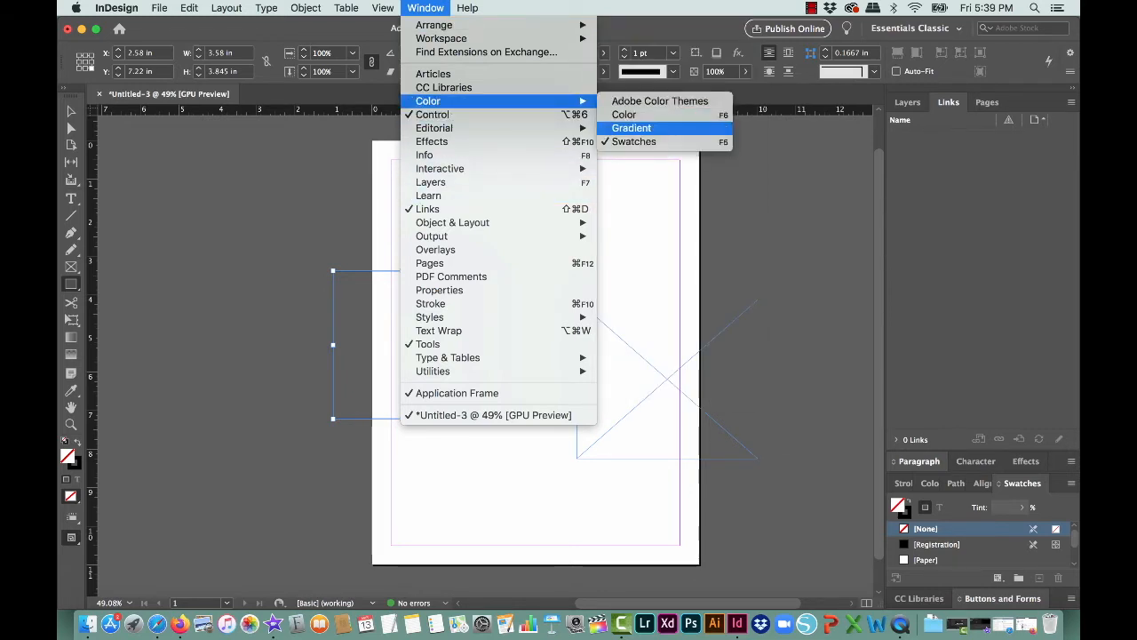
click(659, 100)
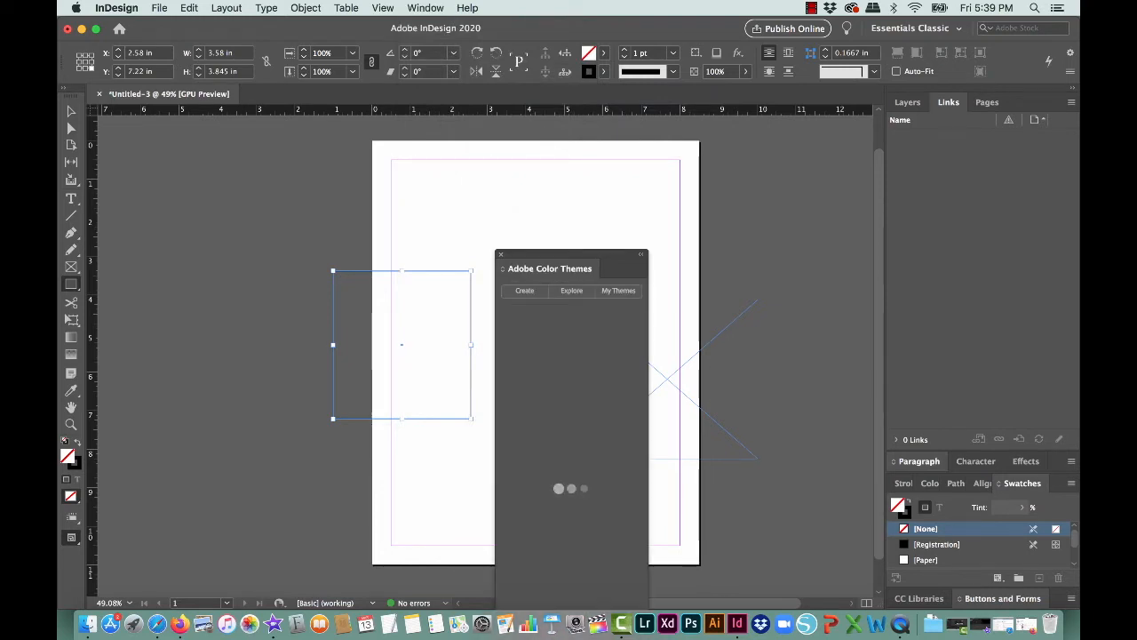
drag(548, 254, 718, 135)
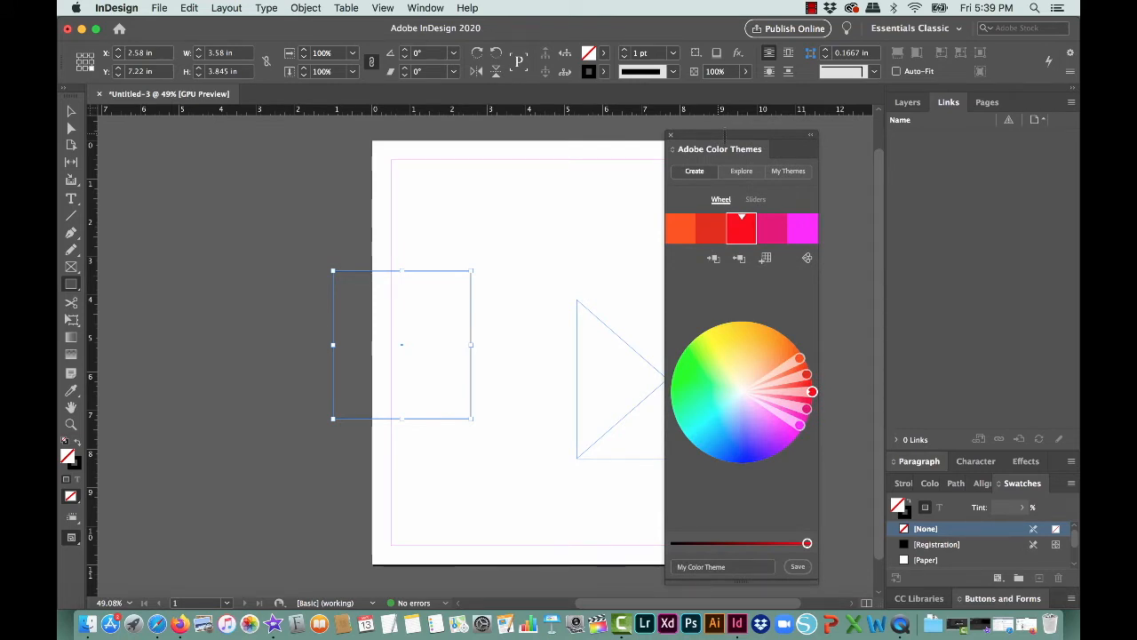
click(788, 171)
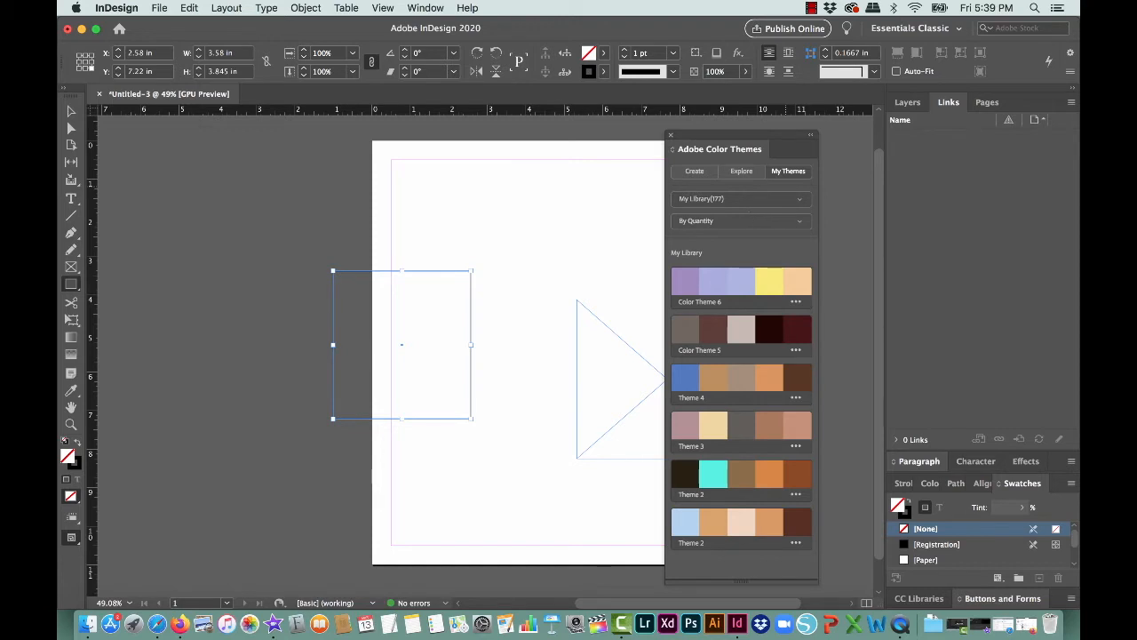
click(797, 199)
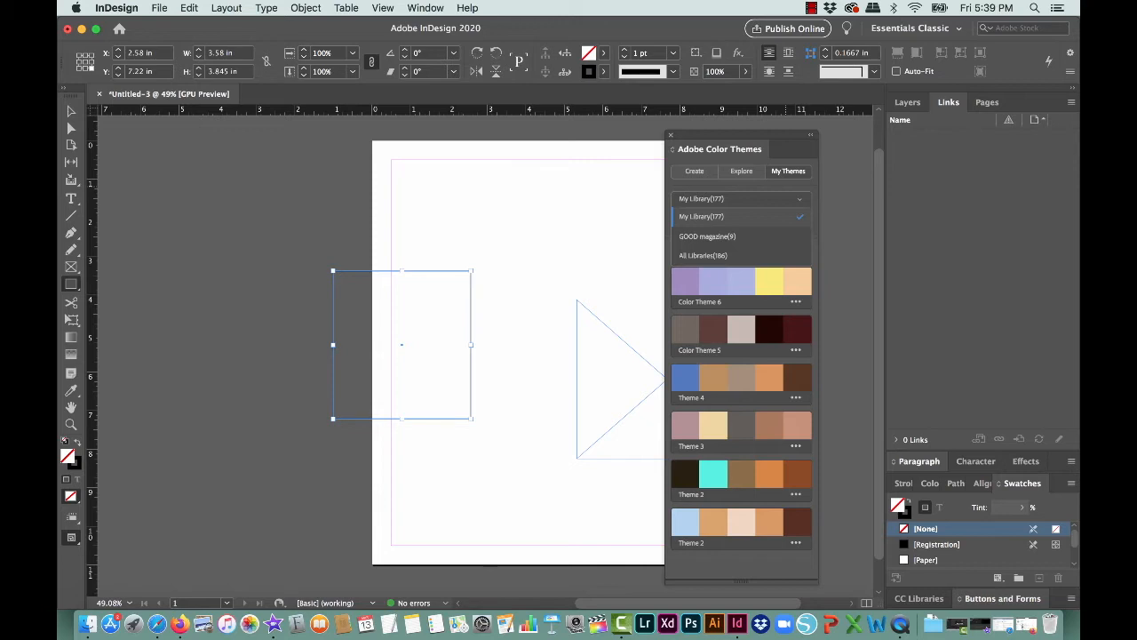
click(702, 170)
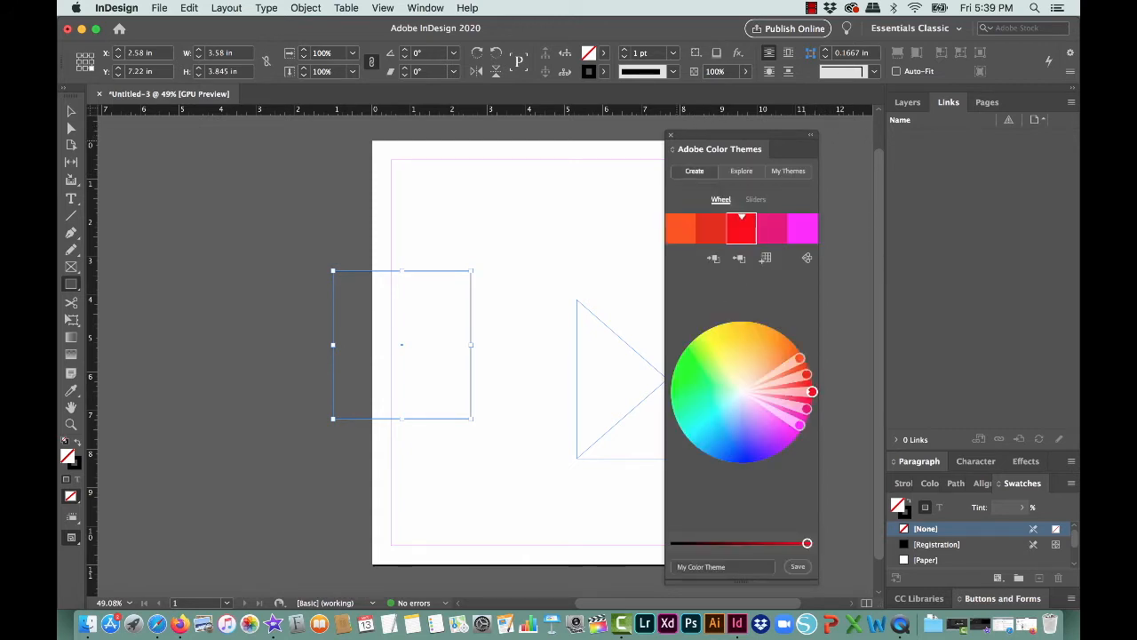
click(670, 135)
- Look over the layers and links, and show the document's pages with a taller master pages area
click(908, 102)
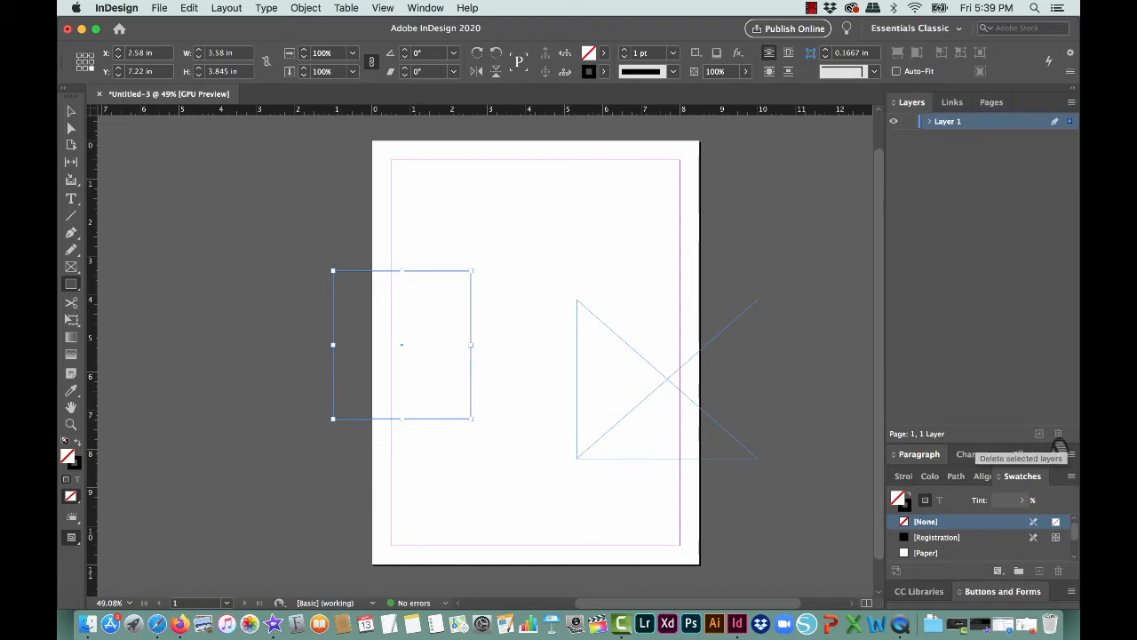
click(949, 102)
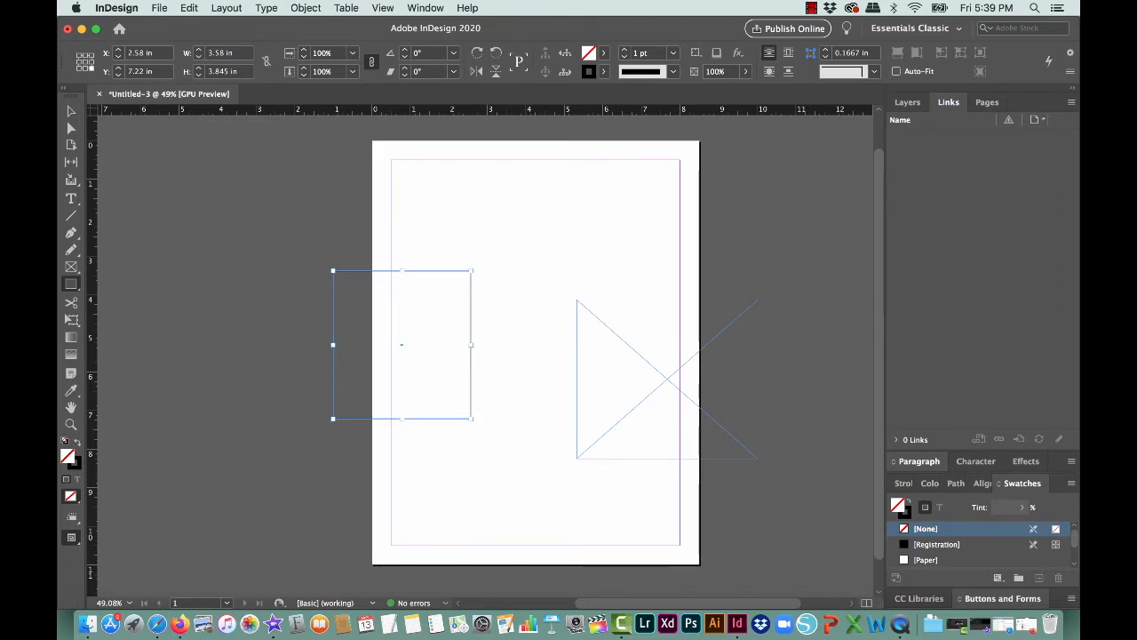
click(986, 102)
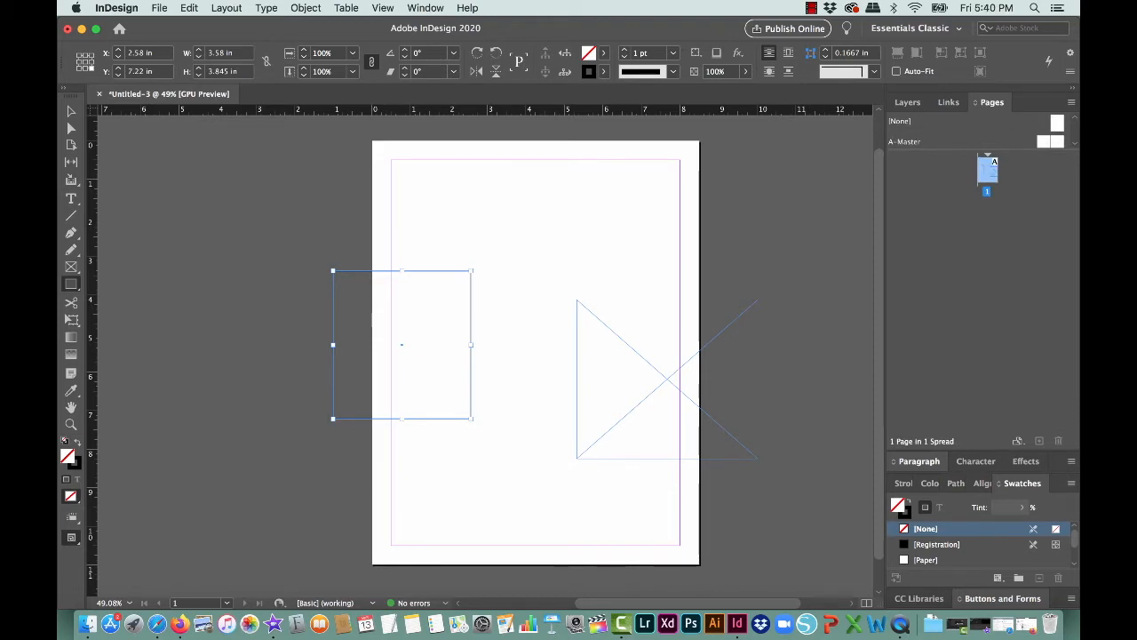
drag(988, 154, 987, 196)
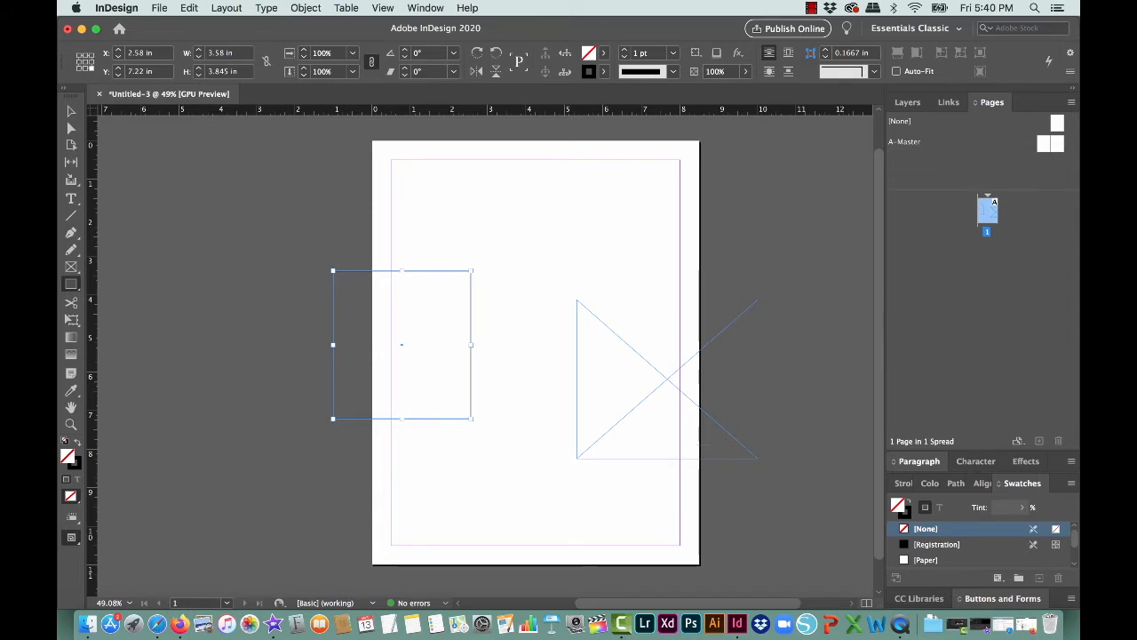
- Add four new pages after page 1
click(1039, 441)
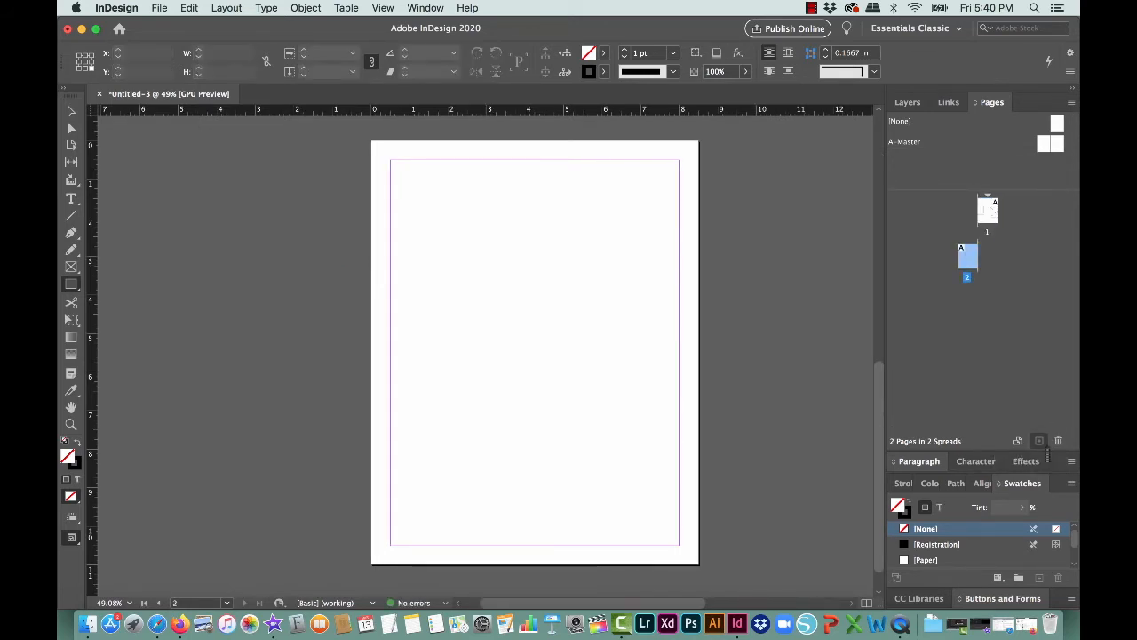
click(1041, 442)
click(1039, 440)
click(1040, 440)
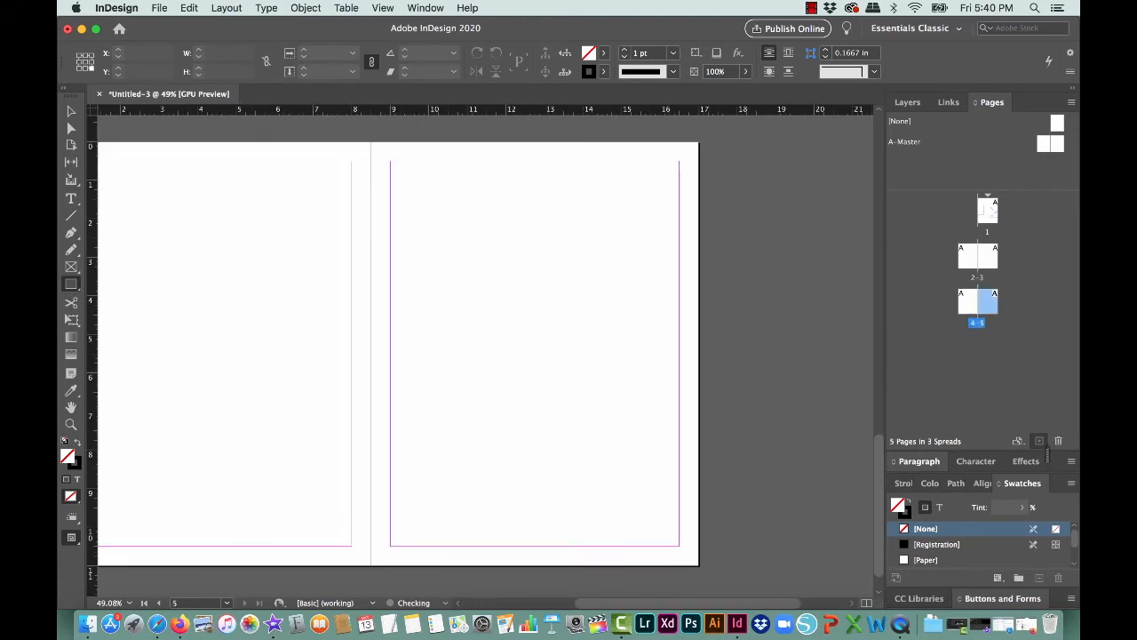
- Delete the four newly added pages
click(1058, 441)
click(1058, 442)
click(1058, 442)
click(1058, 442)
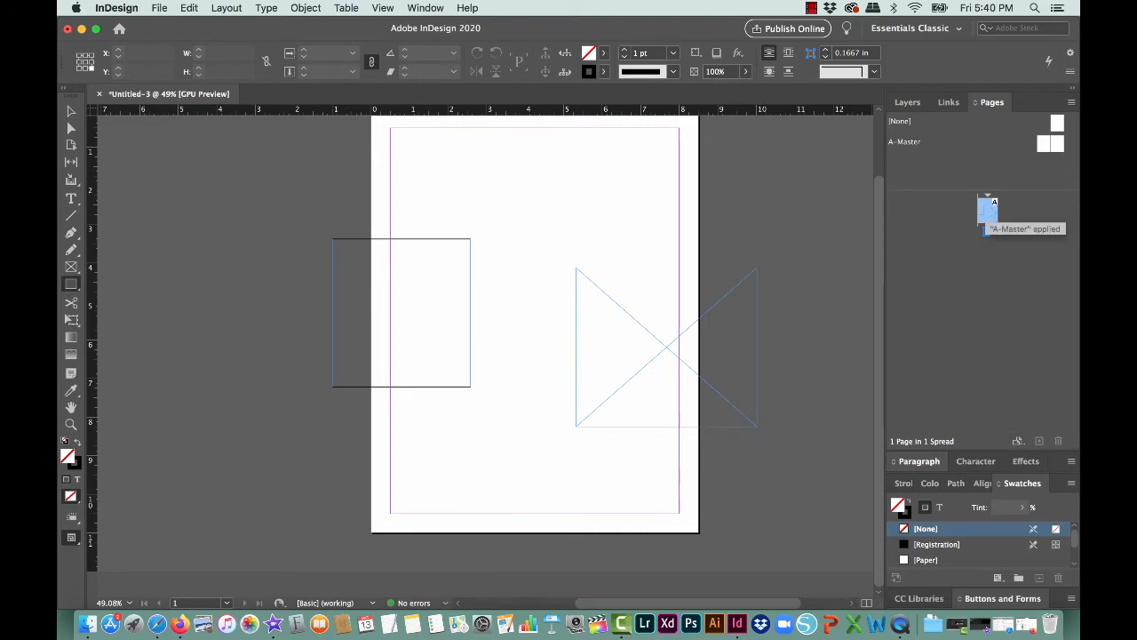
- Set up an insertion of 6 pages after page 1 and cancel it
right_click(987, 213)
click(817, 222)
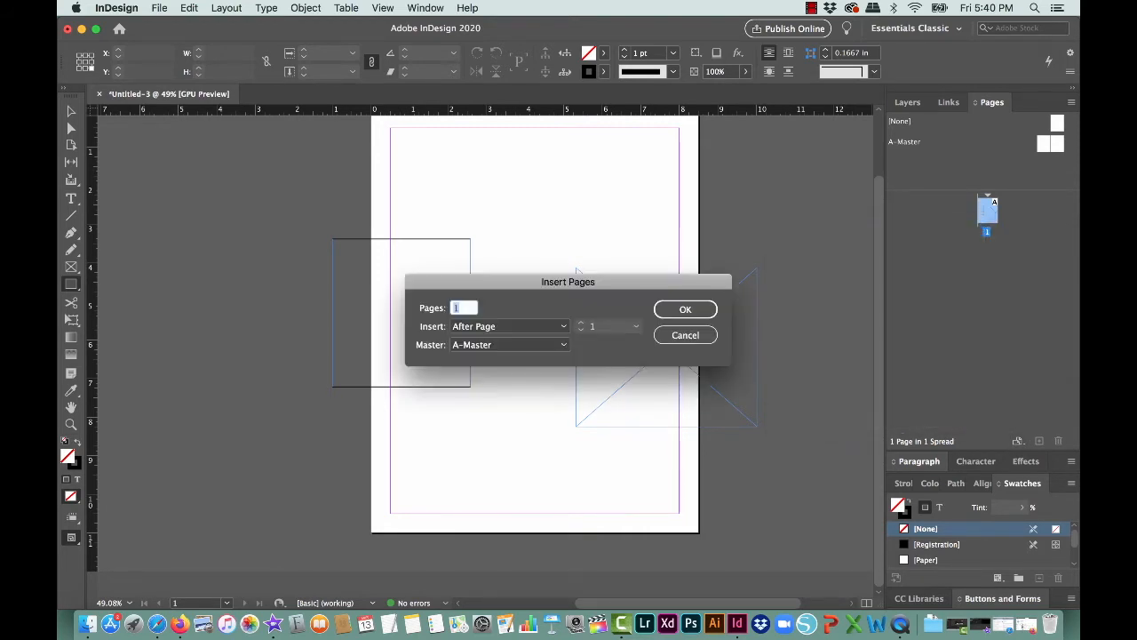
text(6)
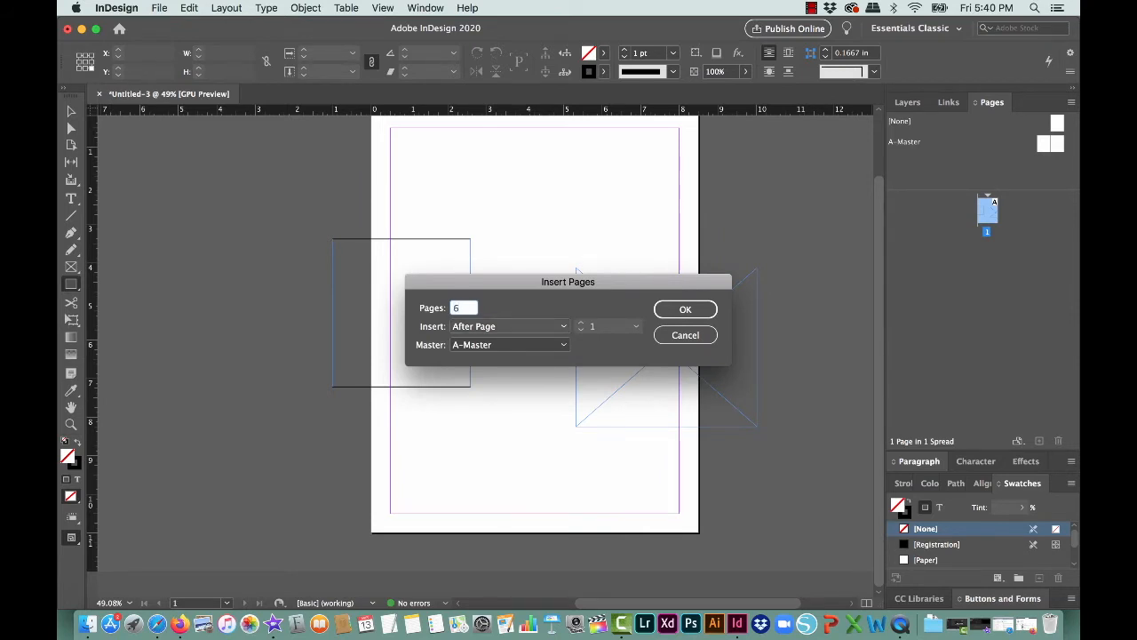
click(509, 326)
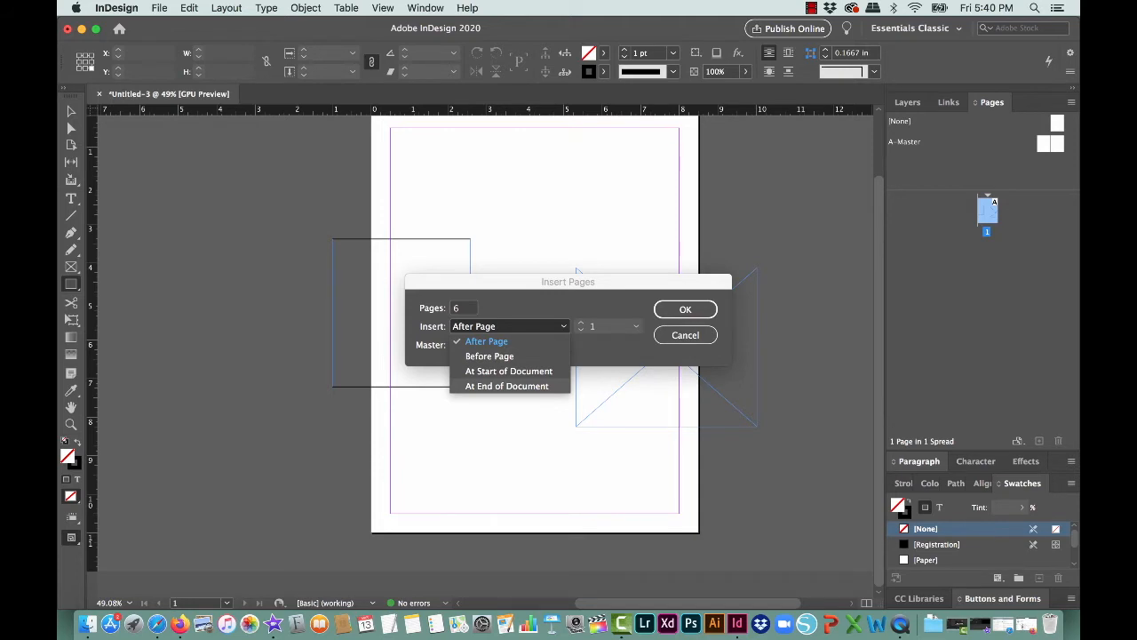
click(487, 341)
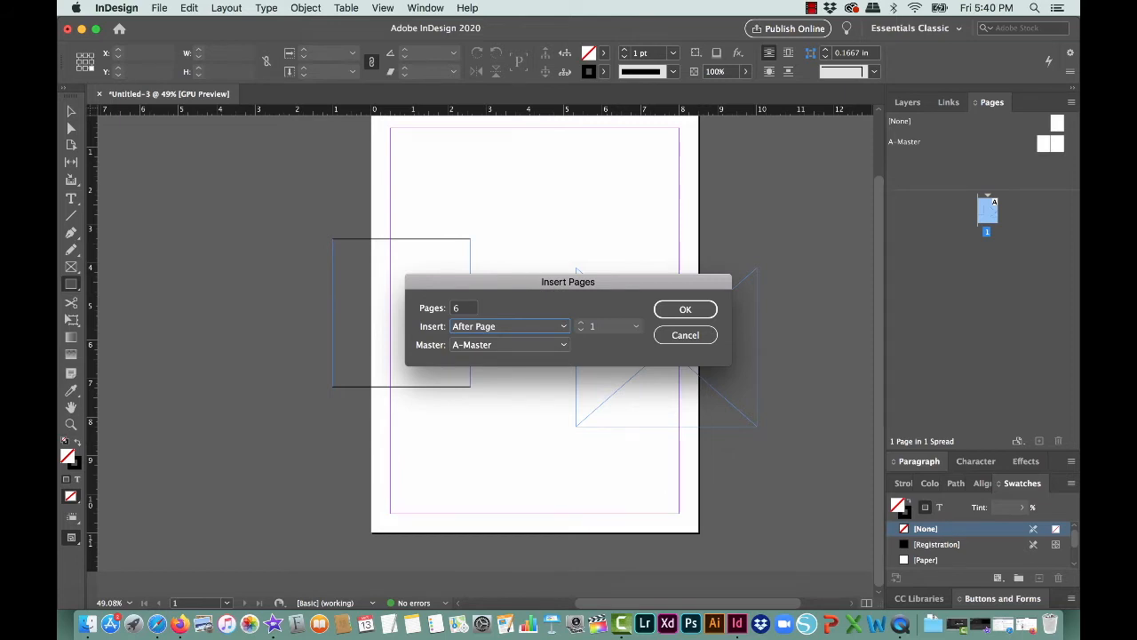
key(Escape)
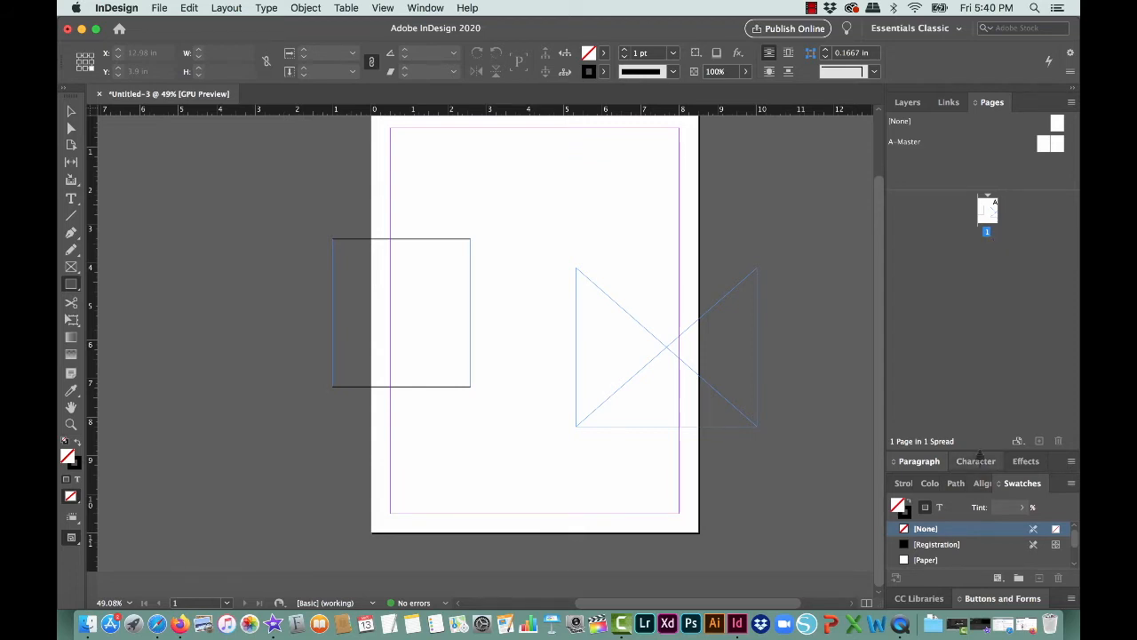
- Give the swatch list more room and place the expanded character settings ahead of the paragraph settings
drag(979, 452, 979, 311)
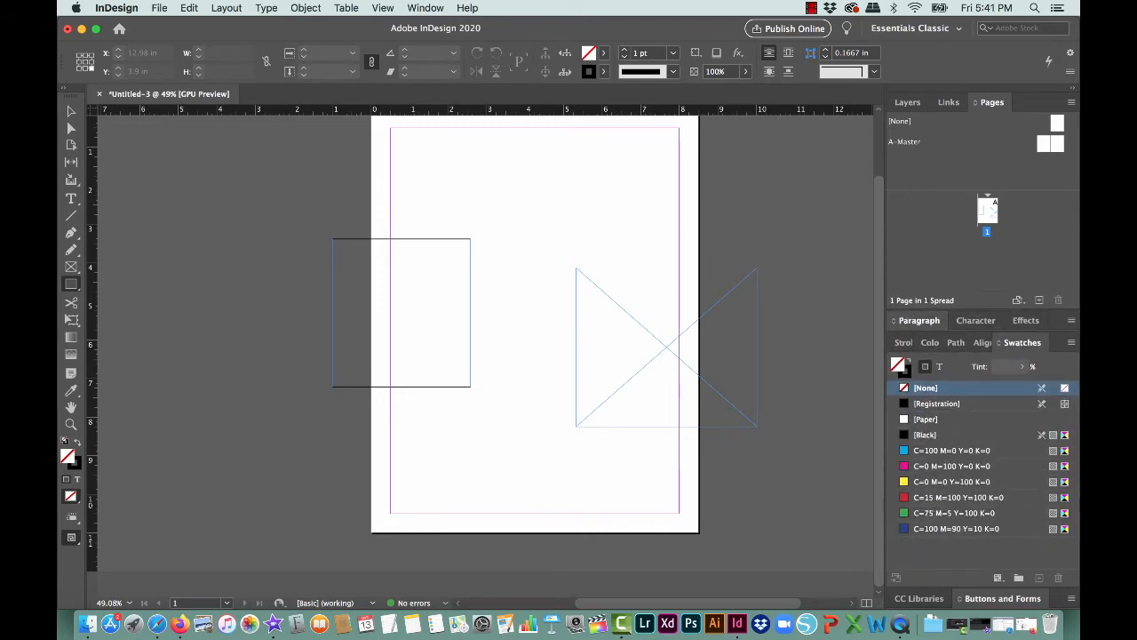
click(919, 320)
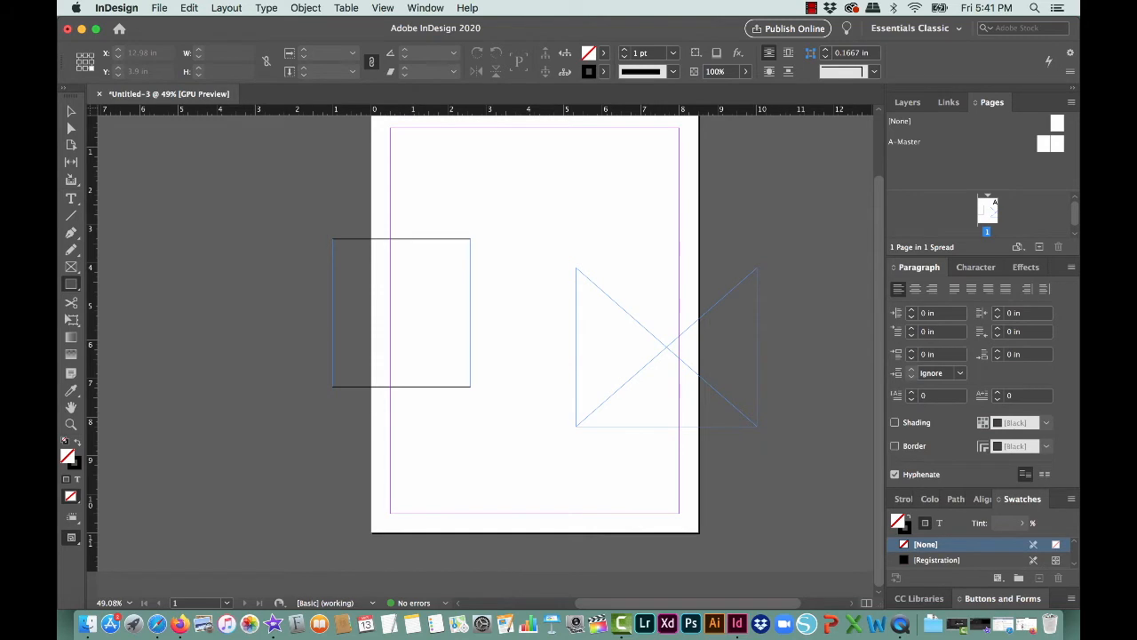
click(975, 266)
drag(975, 267, 920, 267)
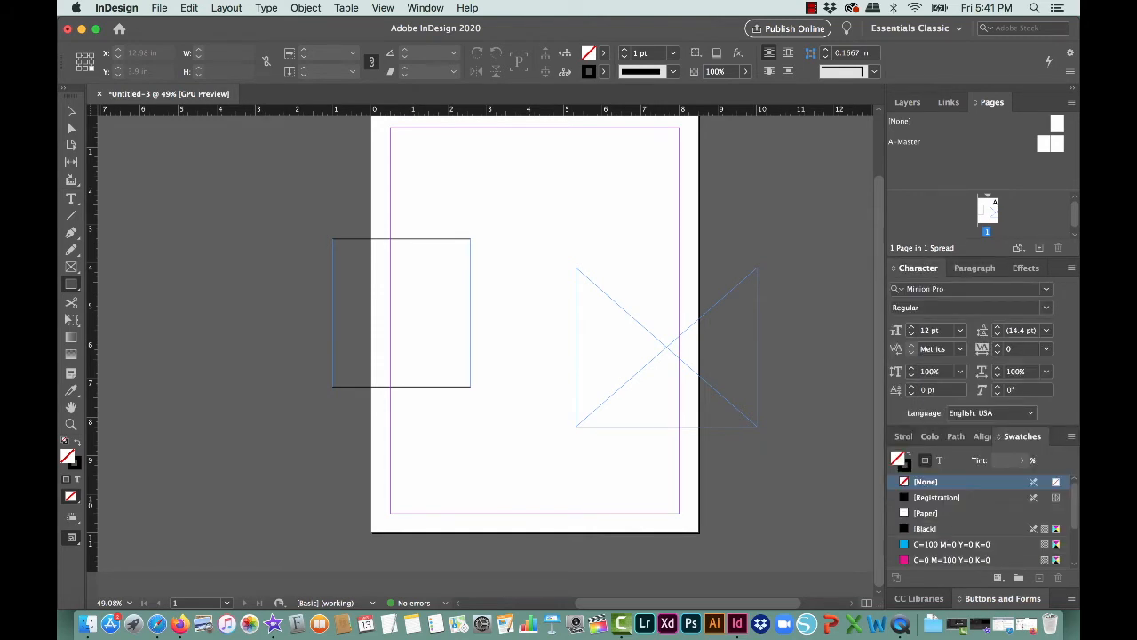
- Show the object effects and look through the available blend modes, keeping Normal
click(1026, 268)
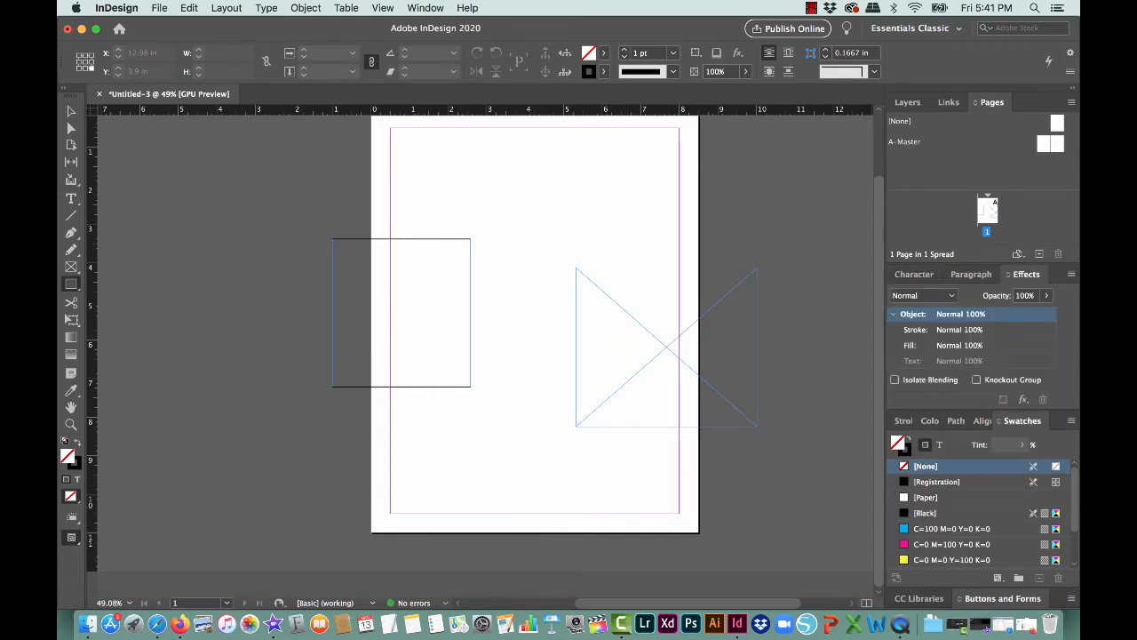
click(924, 295)
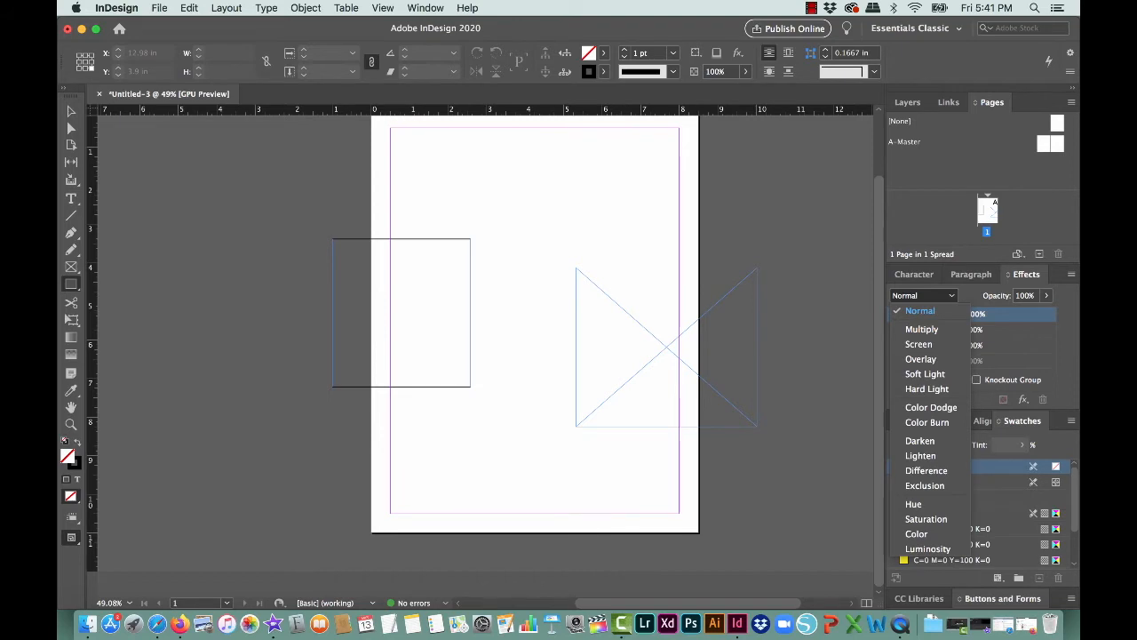
key(Escape)
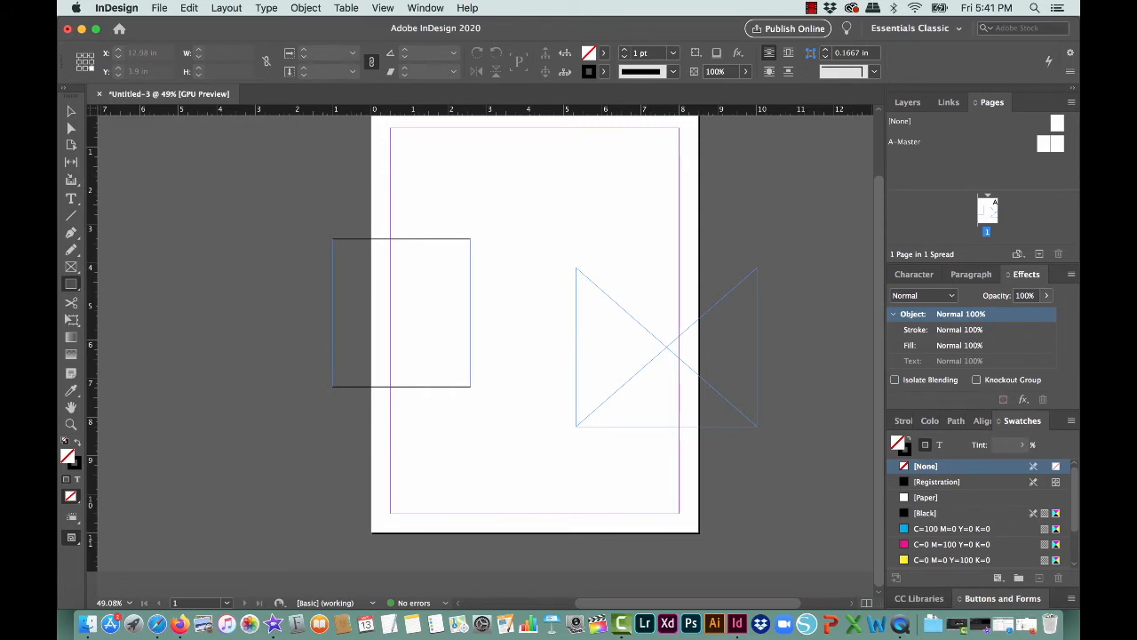
- Look over the blend mode list, the paragraph settings and the character settings
click(924, 295)
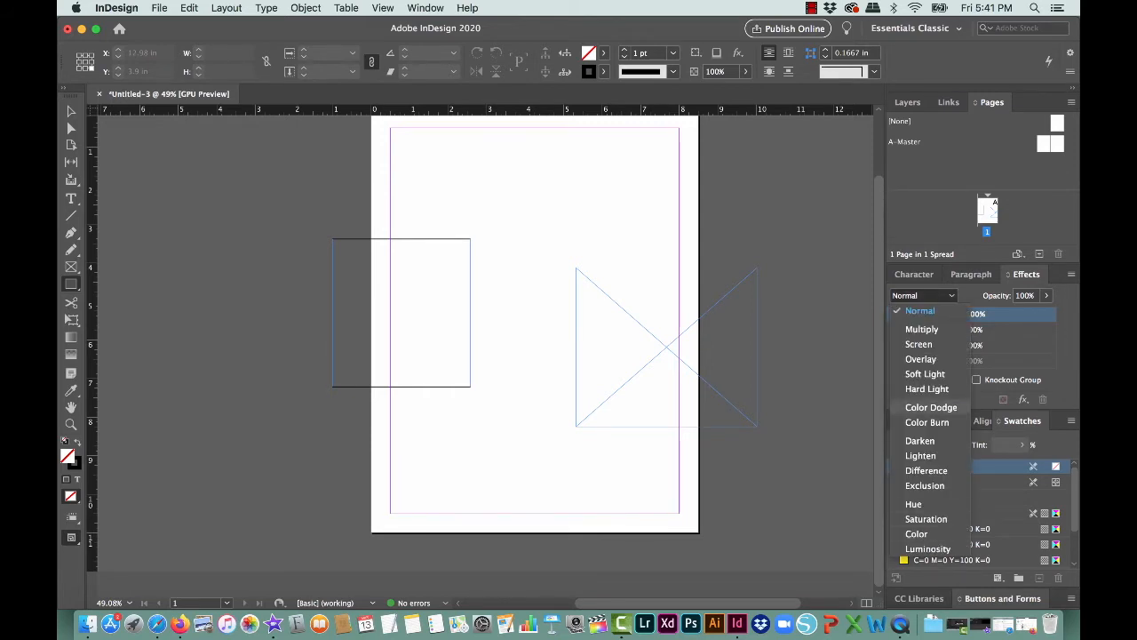
click(970, 274)
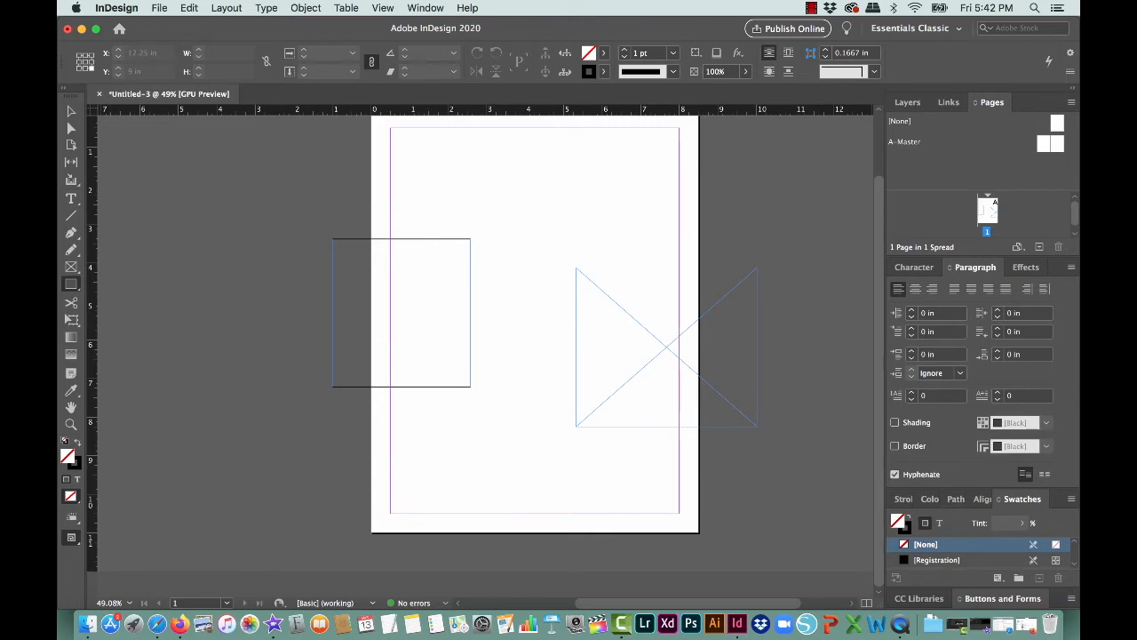
click(914, 266)
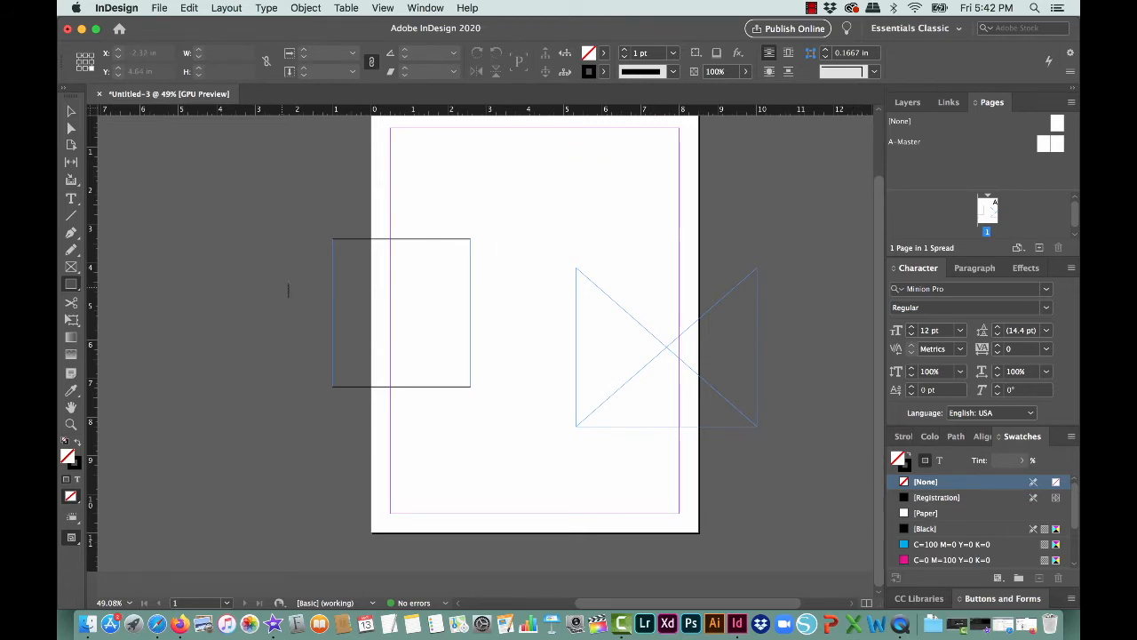
- Draw two text frames with the Type tool, one near the page's upper right and one at its lower left
key(t)
mouse_move(477, 147)
mouse_down()
mouse_move(723, 233)
mouse_move(668, 229)
mouse_up()
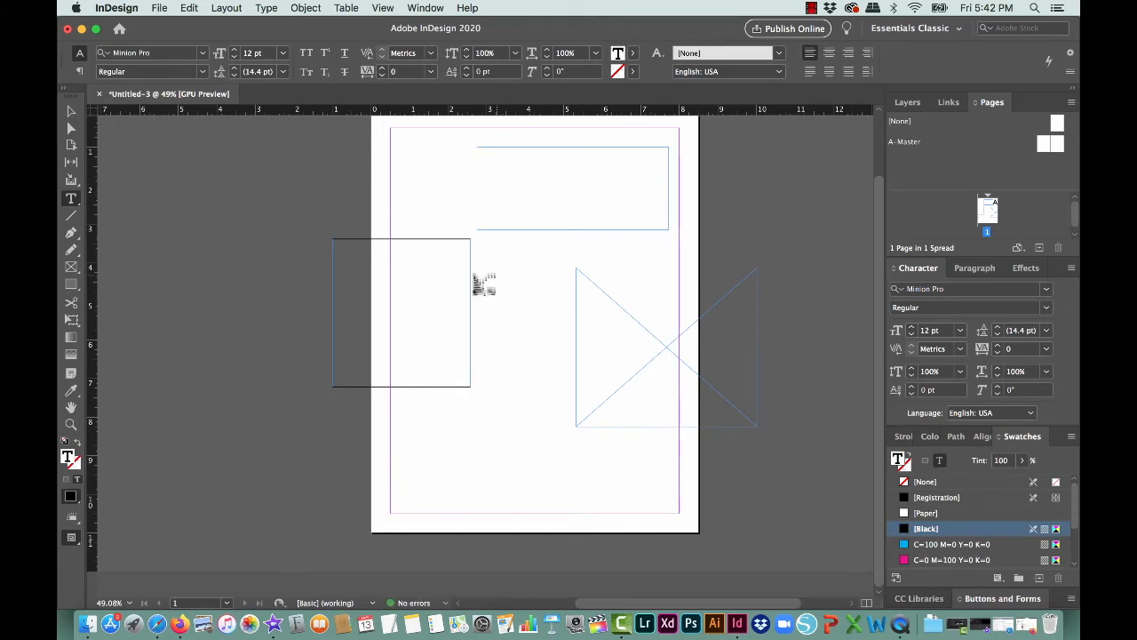
drag(395, 435, 560, 514)
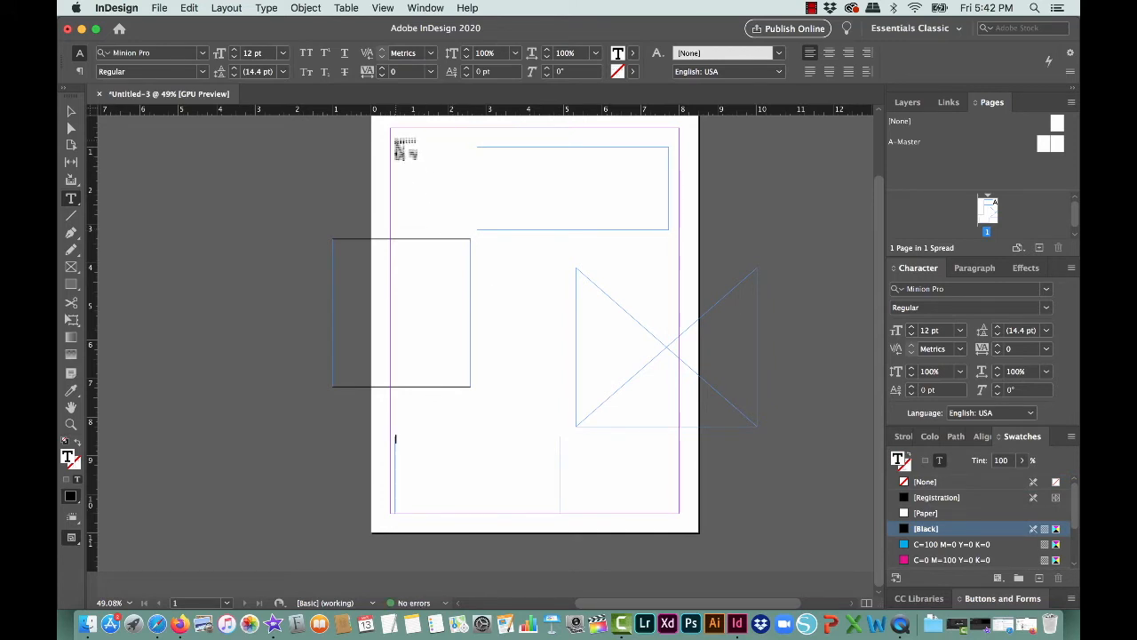
- Draw a narrow full-height text frame along the page's left margin and fill it with placeholder text
drag(392, 129, 528, 519)
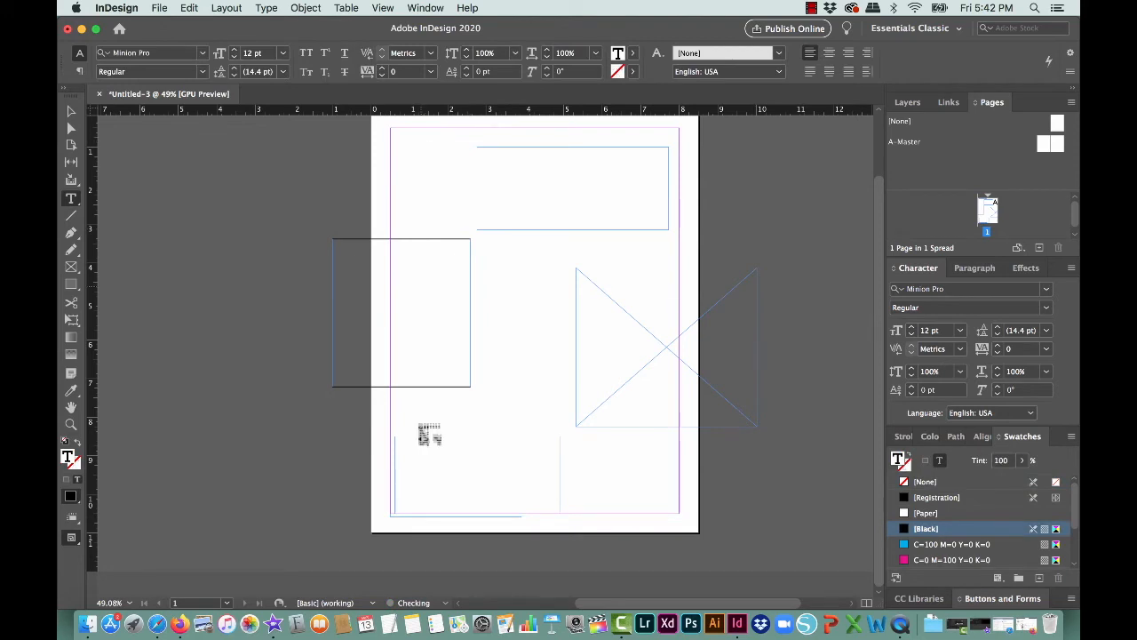
click(266, 8)
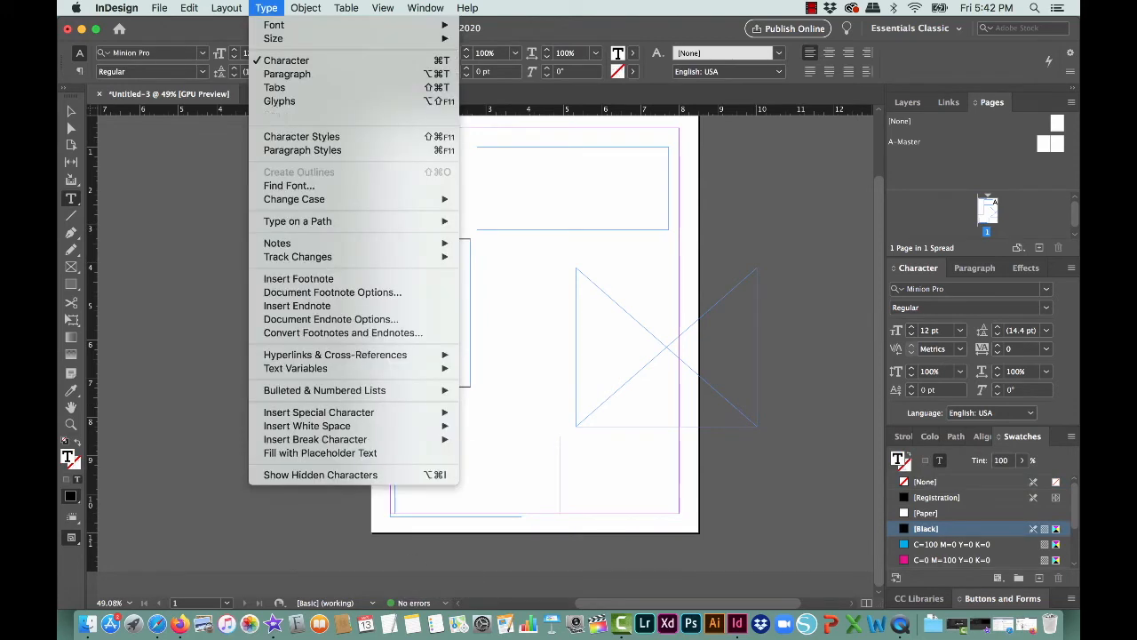
click(320, 452)
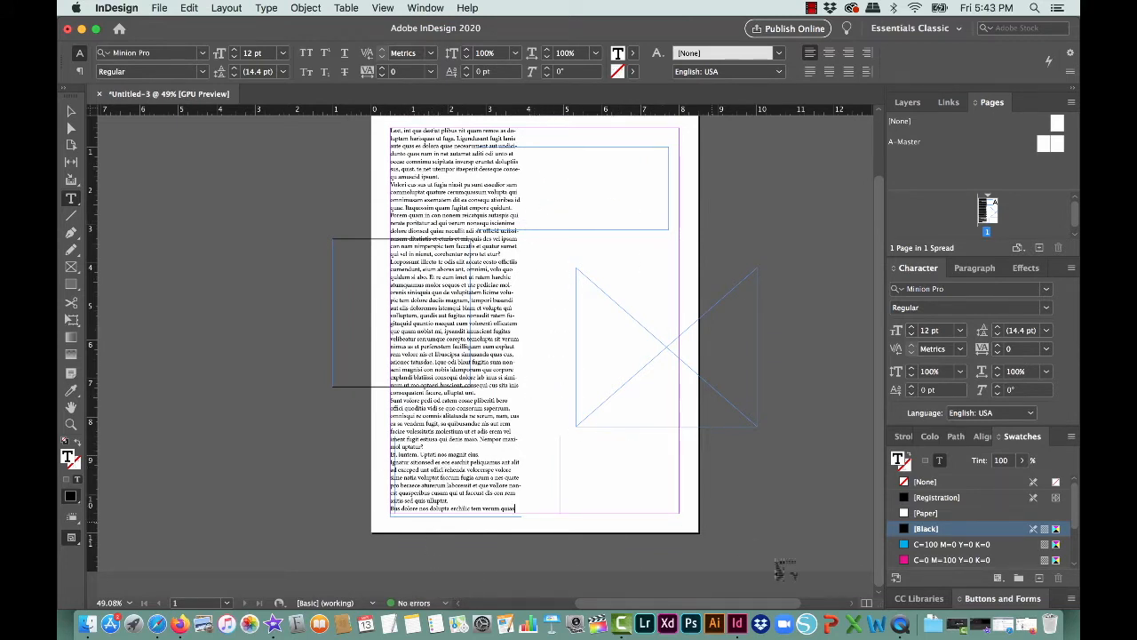
- Select all the placeholder text and browse the available fonts with their live previews
click(425, 138)
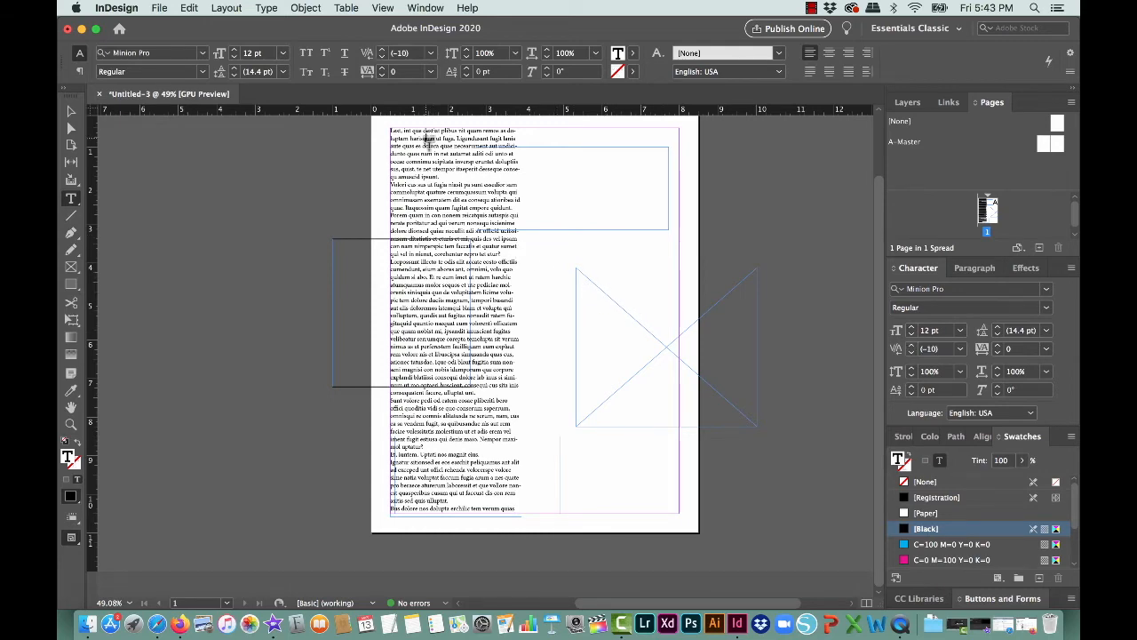
key(super+a)
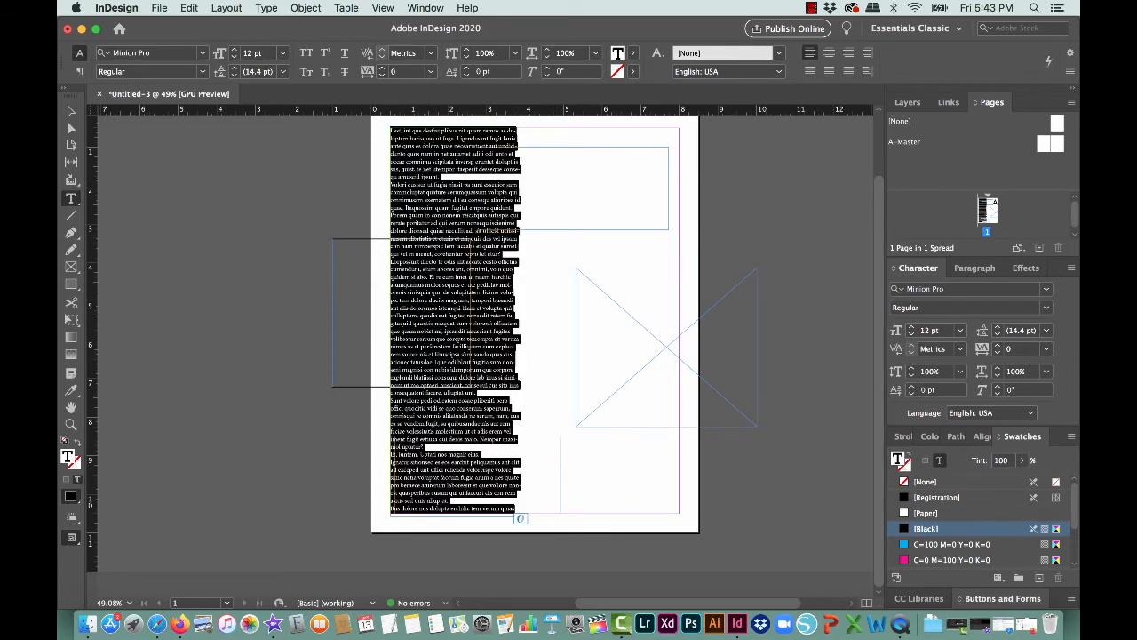
click(1047, 288)
scroll(900, 461, down, 5)
scroll(900, 418, up, 5)
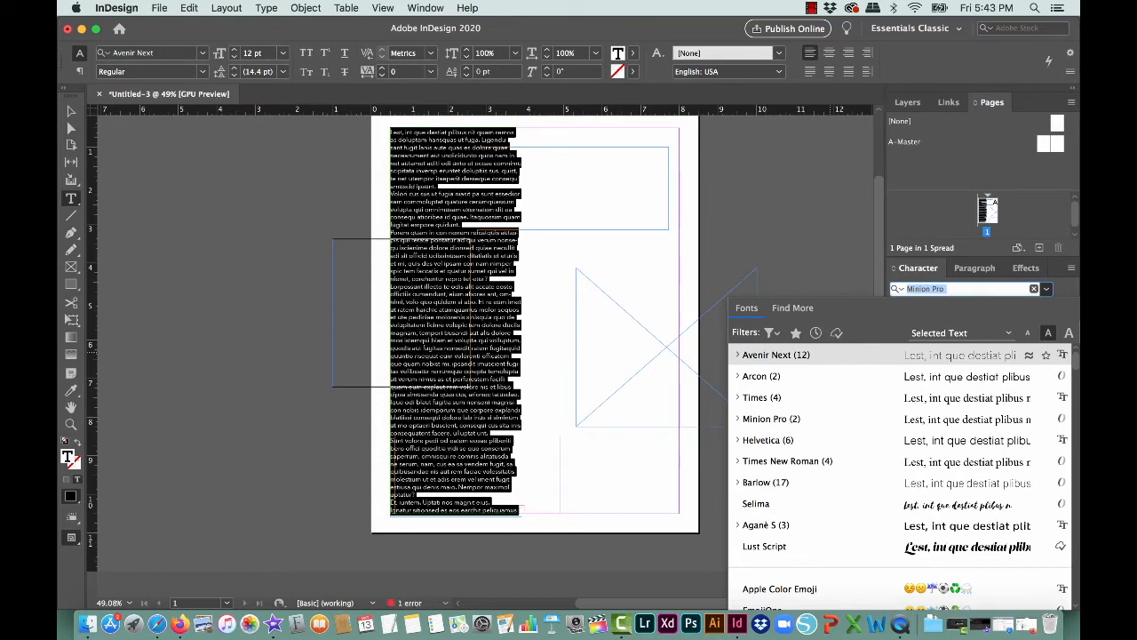
scroll(900, 480, down, 10)
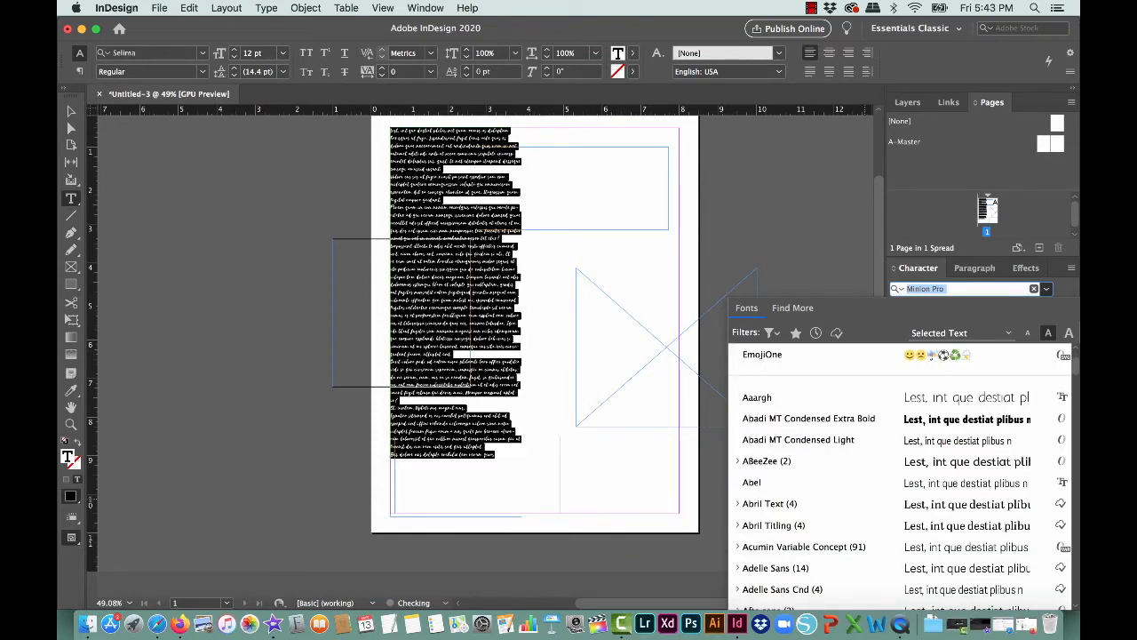
scroll(900, 470, down, 20)
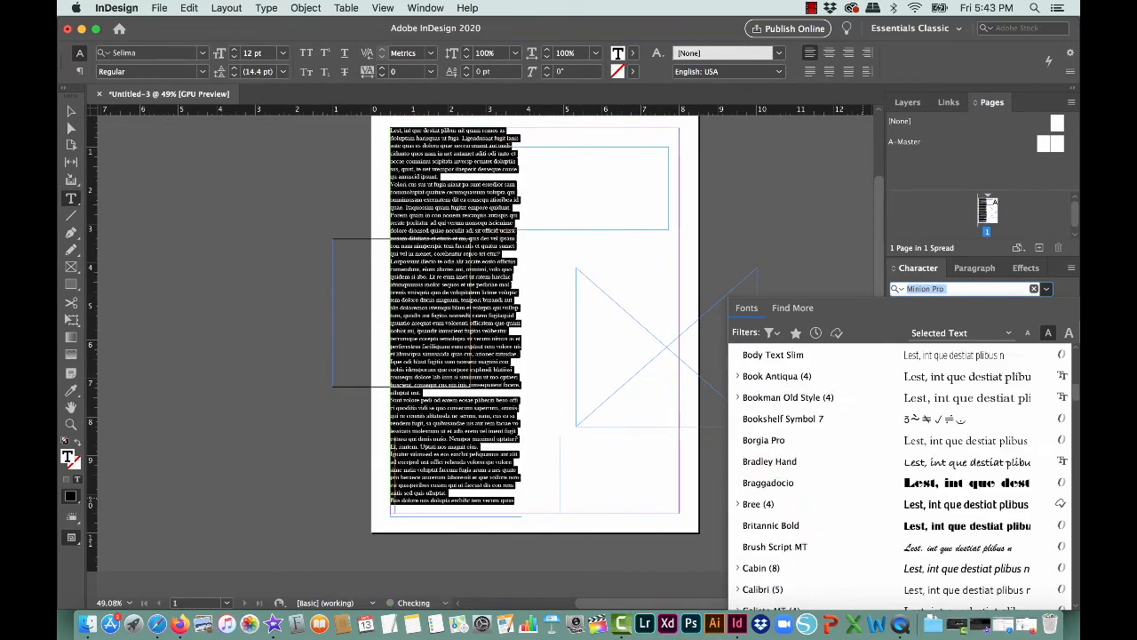
scroll(899, 470, down, 20)
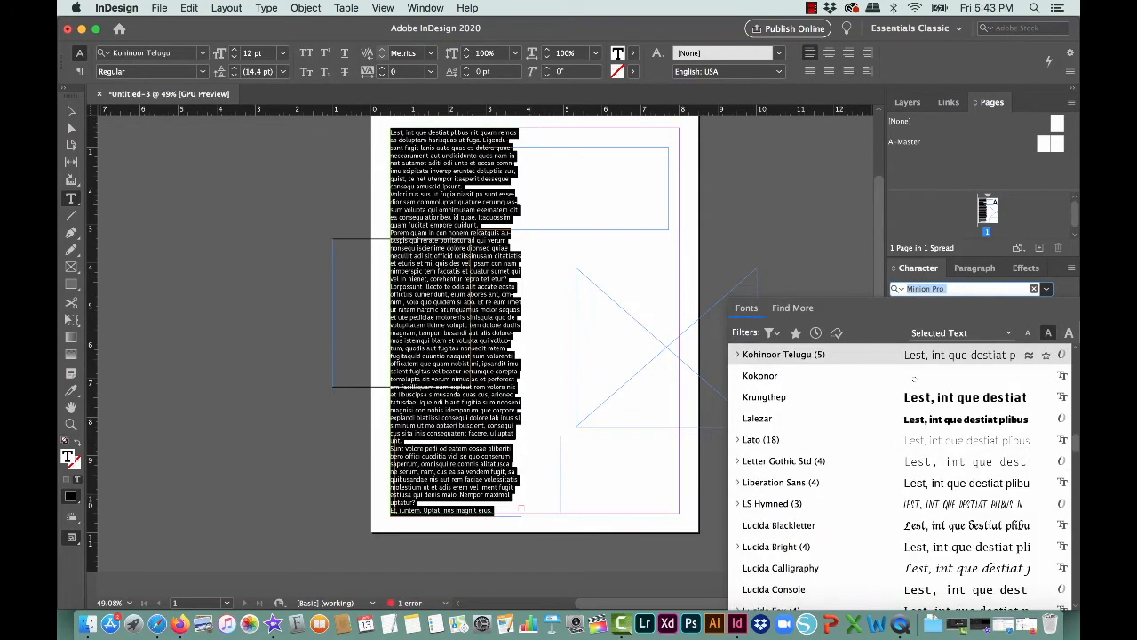
click(203, 53)
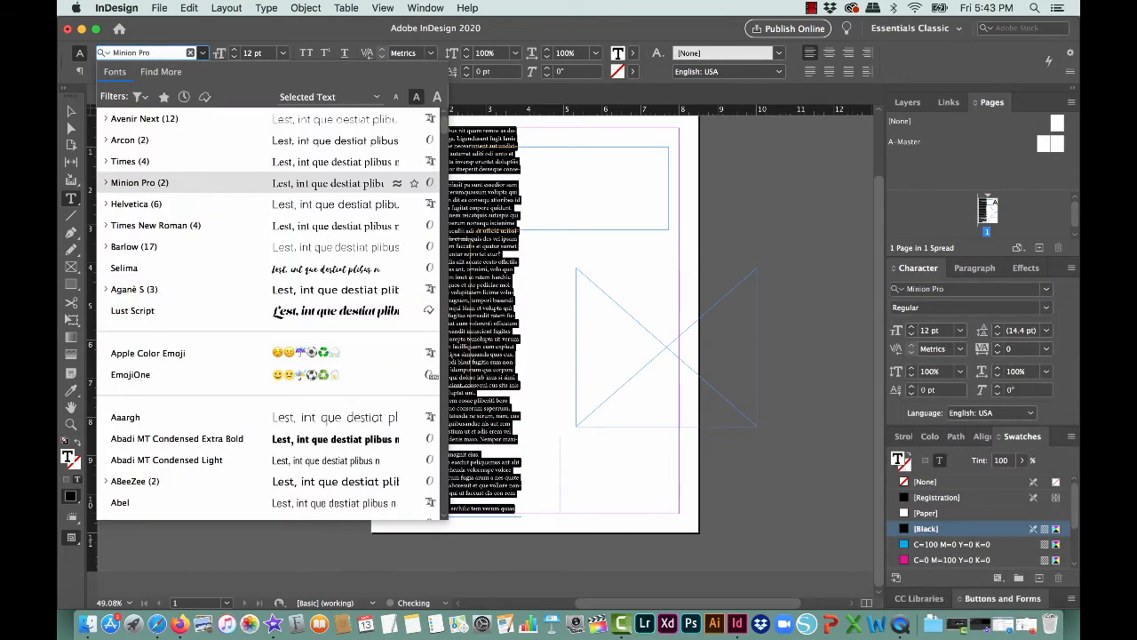
scroll(266, 289, down, 10)
scroll(266, 289, down, 20)
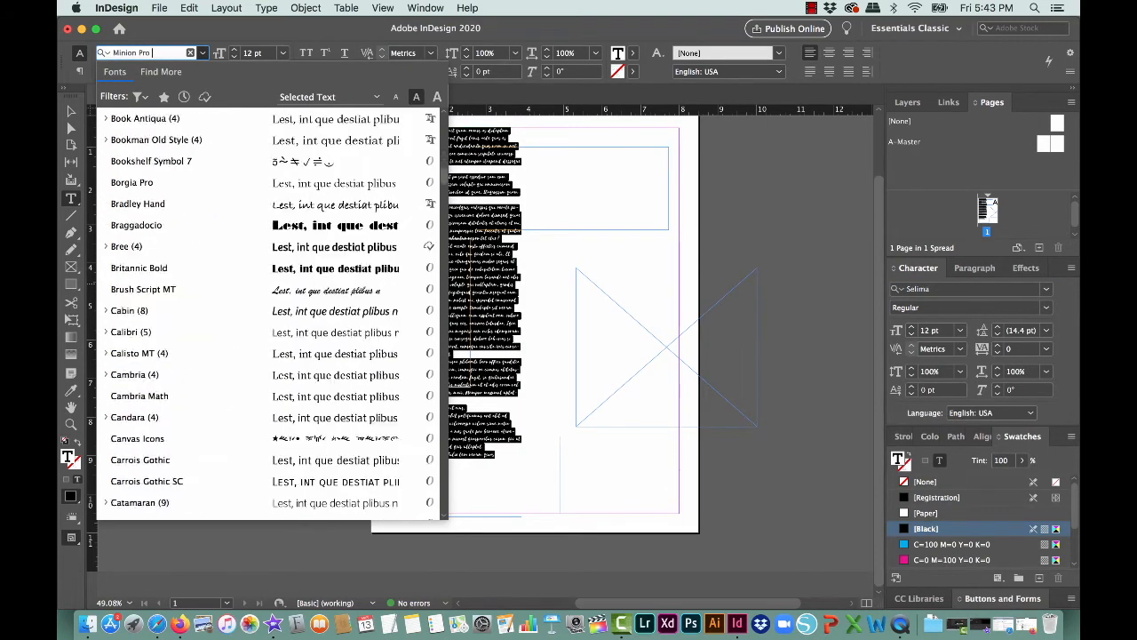
scroll(267, 374, down, 15)
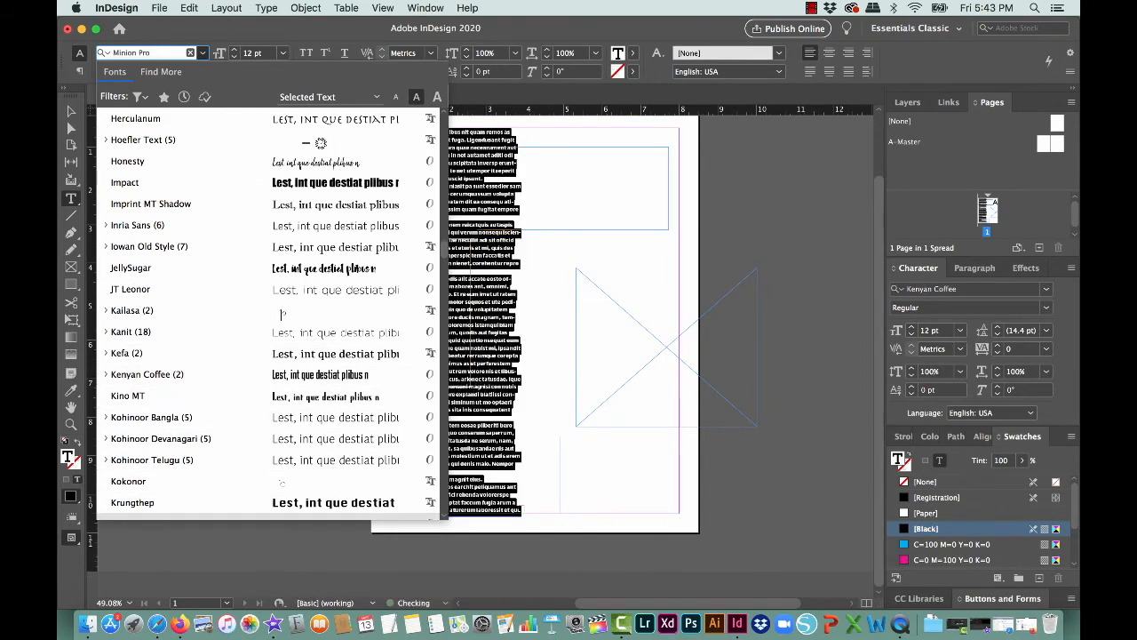
- Switch to Font Book, list all fonts, preview Aaargh and enlarge the window
click(296, 624)
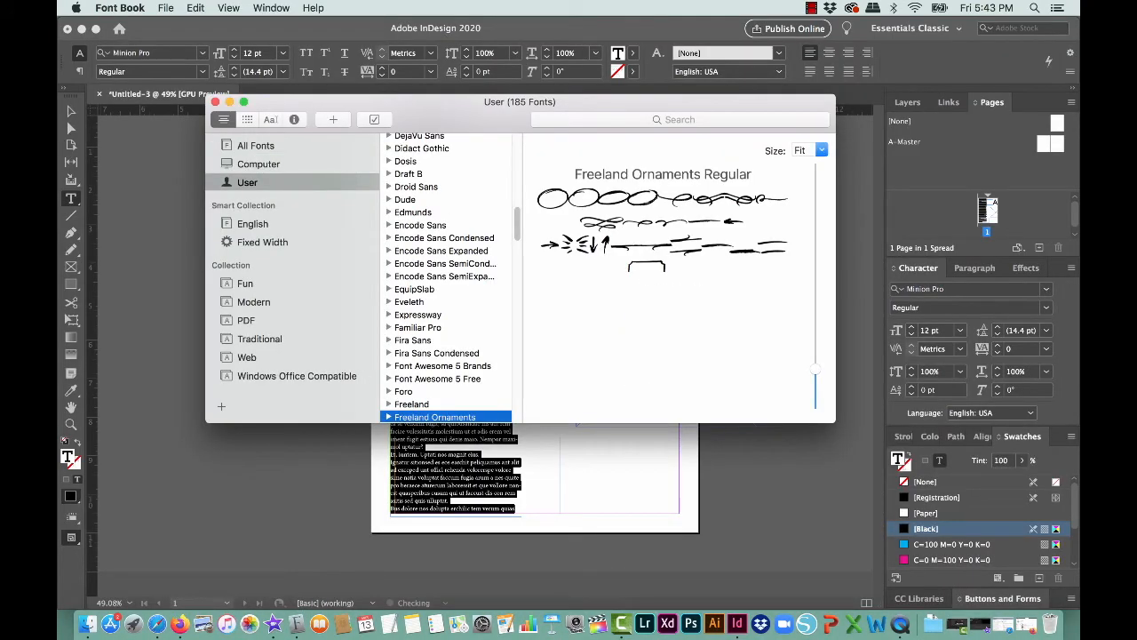
click(256, 146)
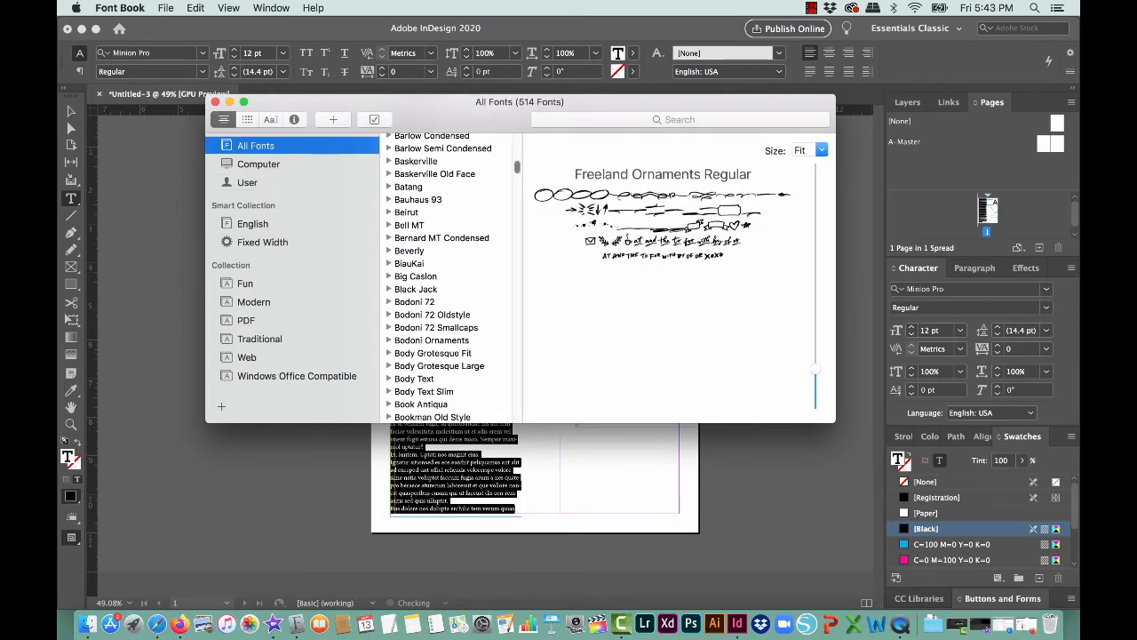
drag(517, 167, 517, 141)
click(408, 139)
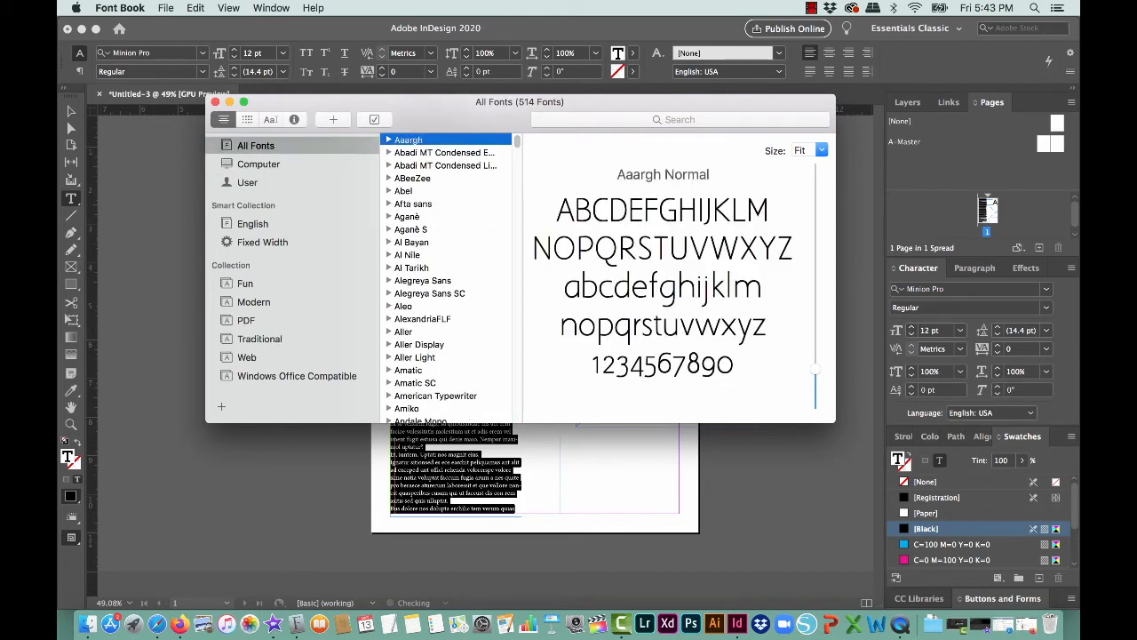
drag(831, 422, 986, 594)
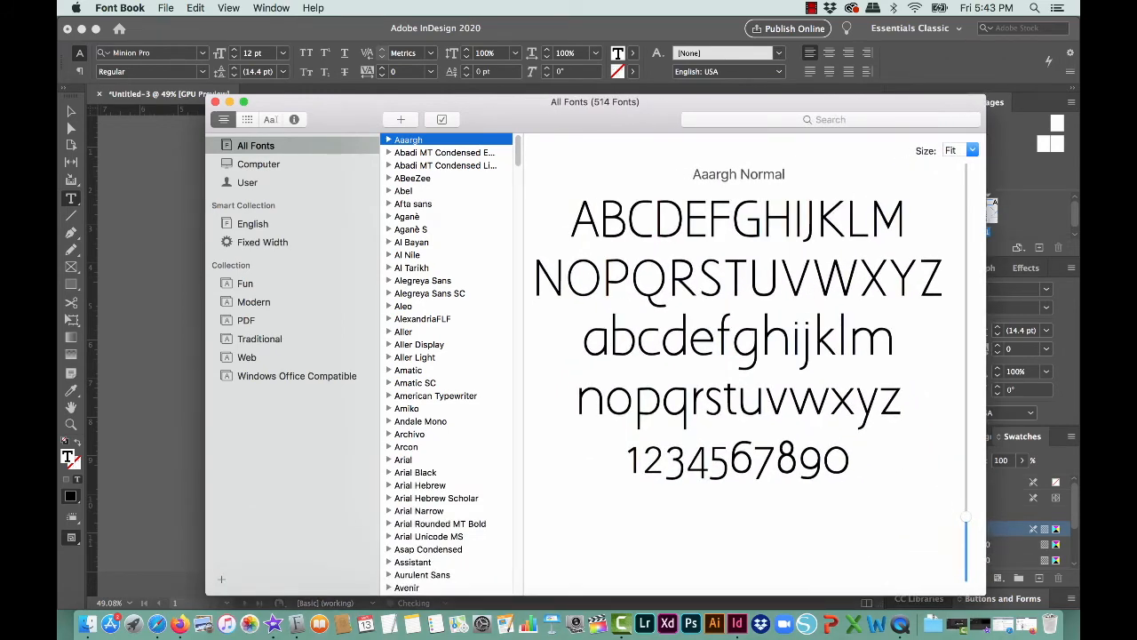
- Preview the installed fonts one after another from Aaargh past Amatic
key(Down)
key(Down)
key(Down)
key(Down)
key(Down)
key(Down)
key(Down)
key(Down)
key(Down)
key(Down)
key(Down)
key(Down)
key(Down)
key(Down)
key(Down)
key(Down)
key(Down)
key(Down)
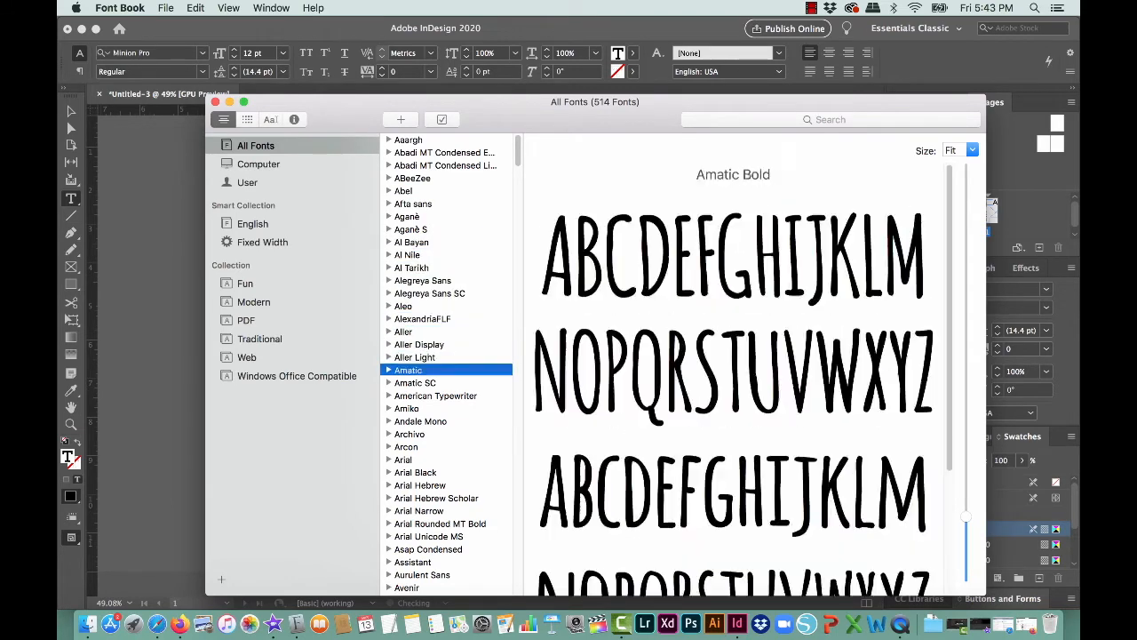
key(Down)
key(Down)
- Show only the user-installed fonts and preview them one by one from Aaargh to Aleo
click(247, 182)
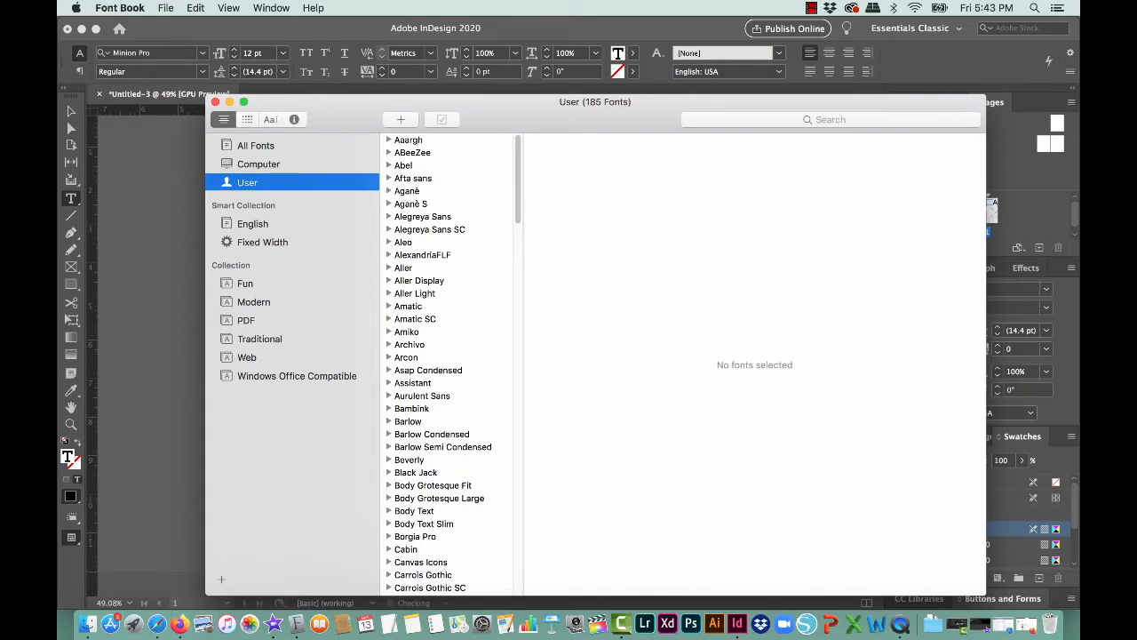
click(409, 140)
key(Down)
key(Down)
key(Down)
key(Down)
key(Down)
key(Down)
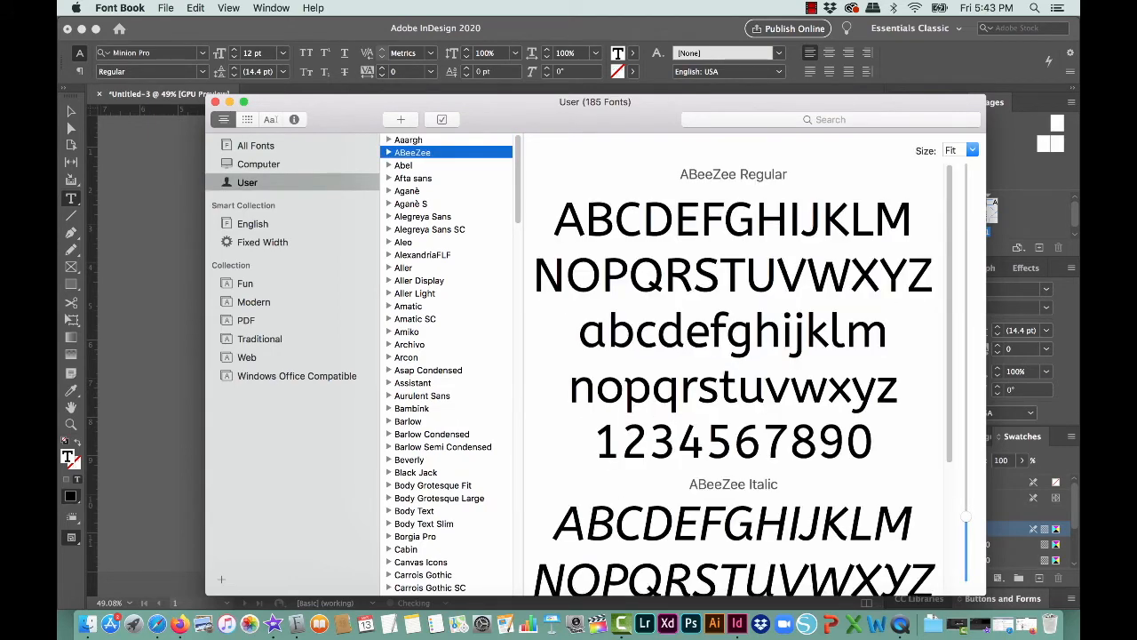
key(Down)
key(Down)
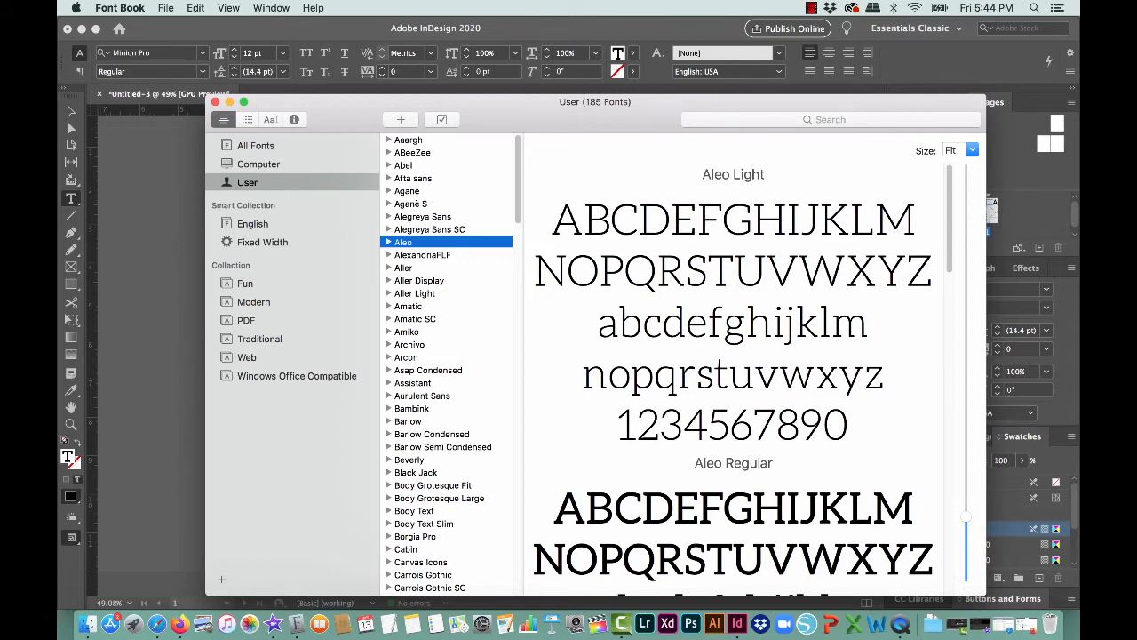
- Preview the Cyntho Slab Pro font and close the Font Book window
scroll(447, 364, down, 8)
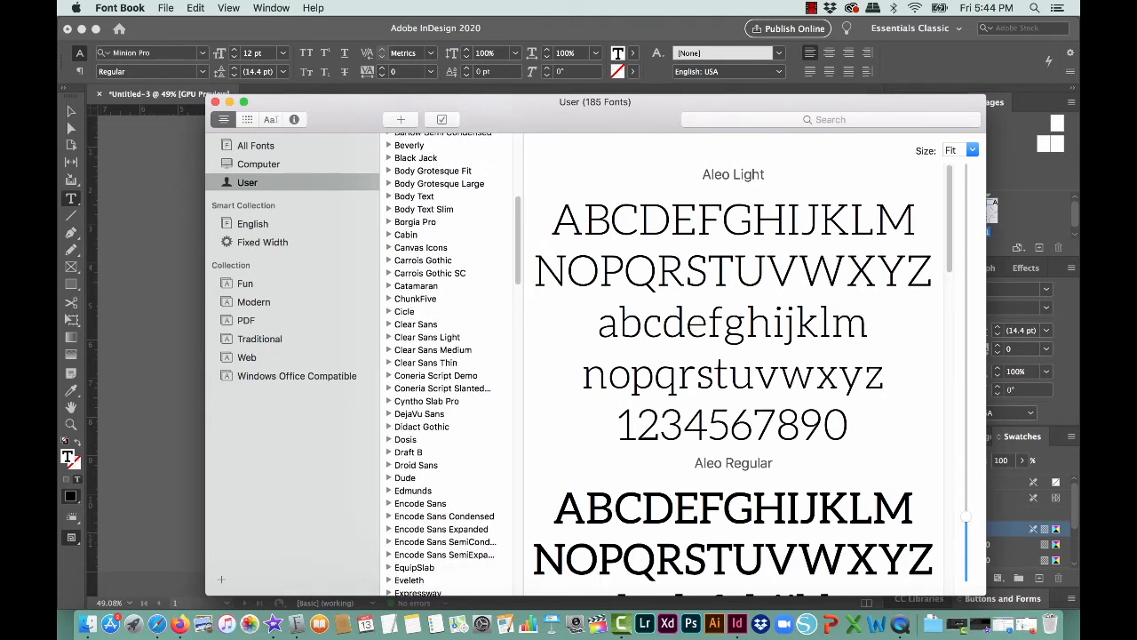
click(426, 401)
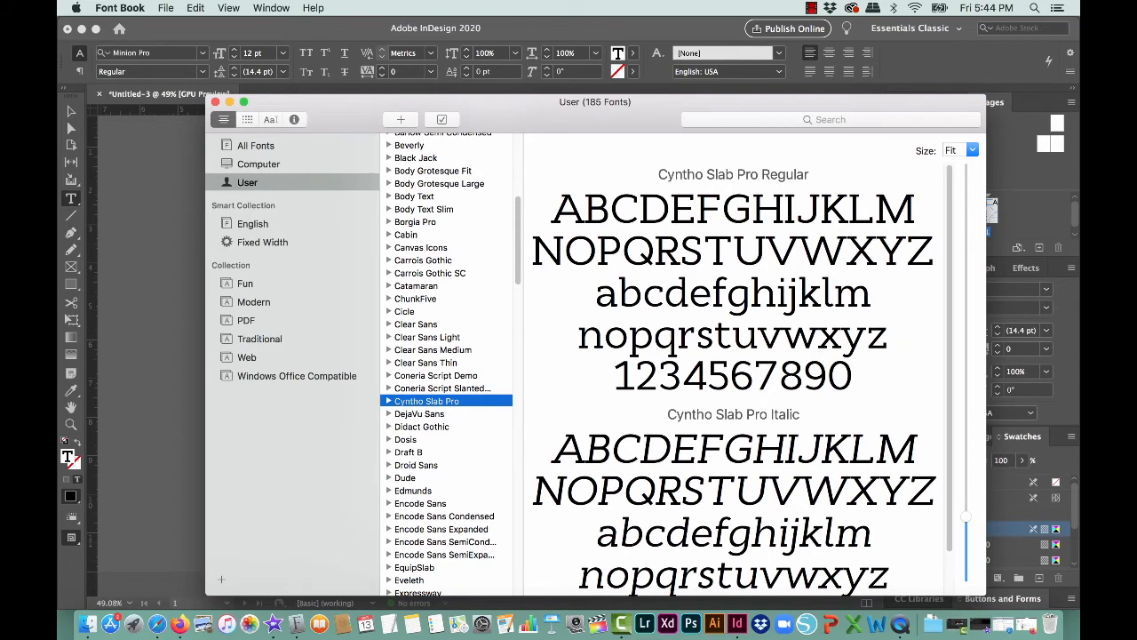
click(215, 102)
- Search the fonts for "cyn" and apply Cyntho Slab Pro Regular to the selected placeholder text
click(142, 53)
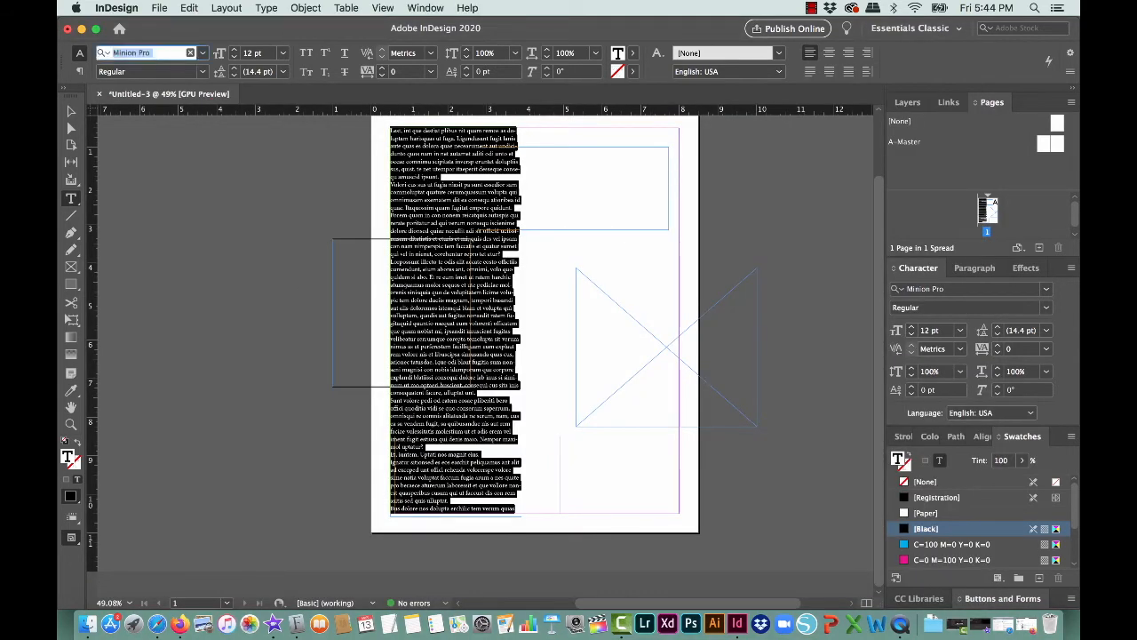
text(cyn)
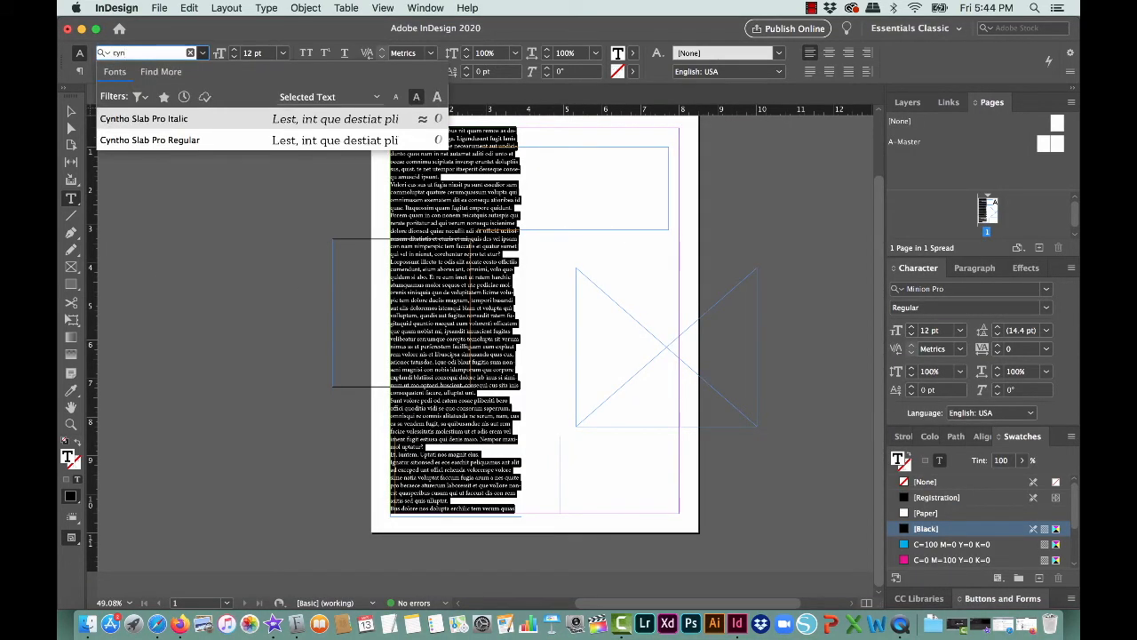
key(Down)
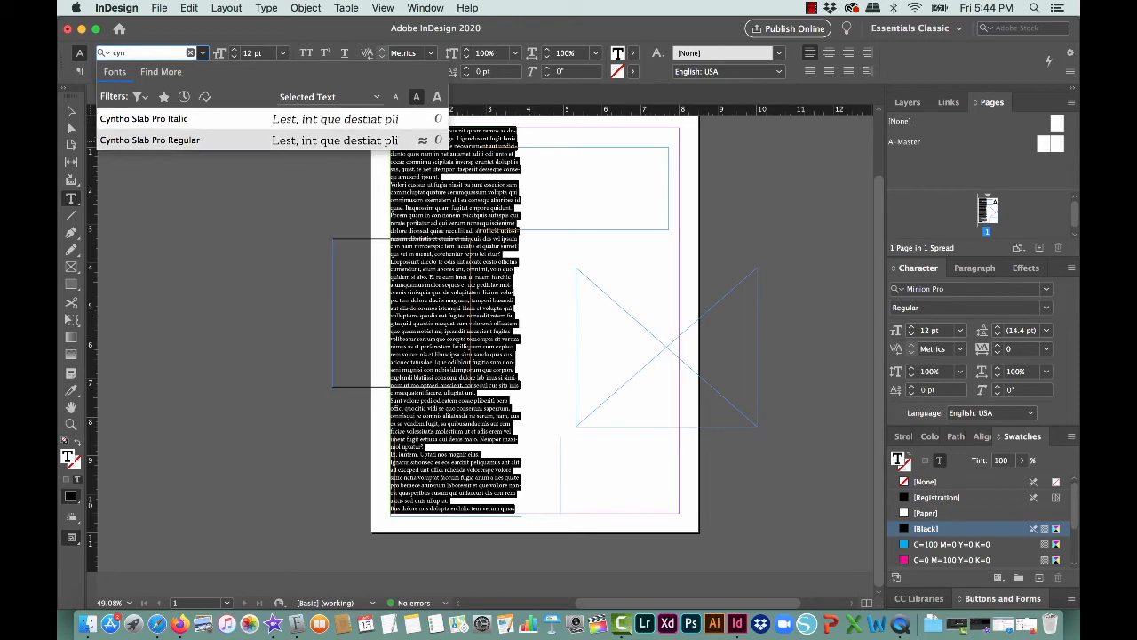
key(Return)
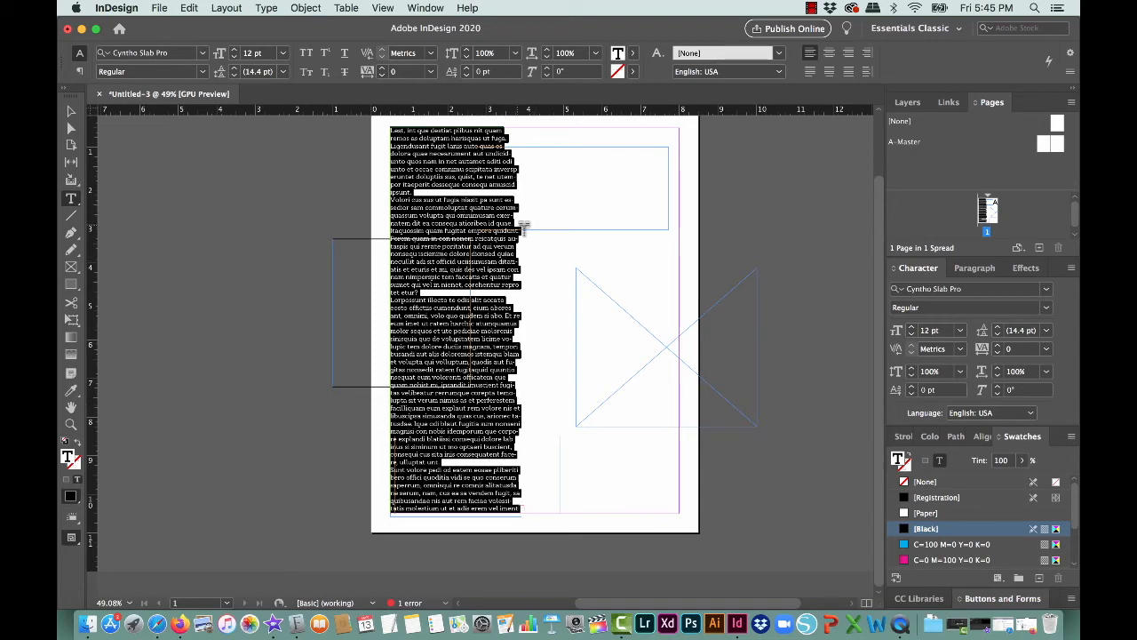
- Draw a small text frame on the pasteboard beside the page and enter "Redding" in it
drag(147, 201, 210, 264)
text(Headin)
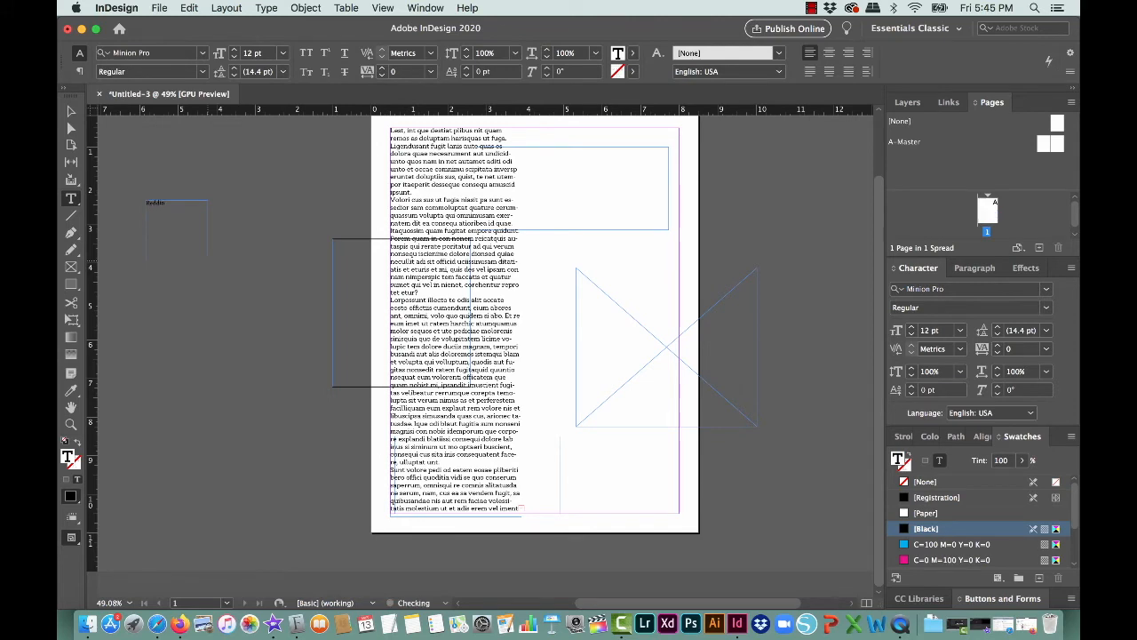
key(Escape)
- Select the word "Redding" and adjust its font size up and down in increments, ending at 34 pt
key(super+a)
key(super+shift+period)
key(super+shift+period)
key(super+shift+period)
key(super+shift+period)
key(super+shift+period)
key(super+shift+period)
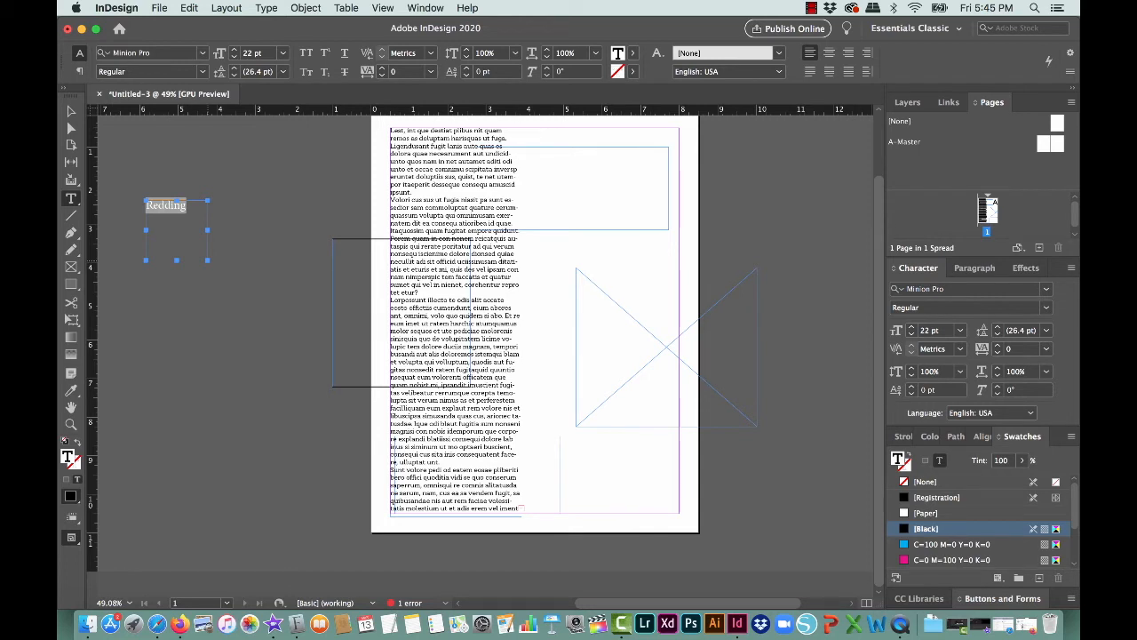
key(super+shift+period)
key(super+shift+period)
key(super+shift+period)
key(super+shift+comma)
key(super+shift+comma)
key(super+shift+comma)
key(super+shift+comma)
key(super+shift+period)
key(super+shift+period)
key(super+shift+period)
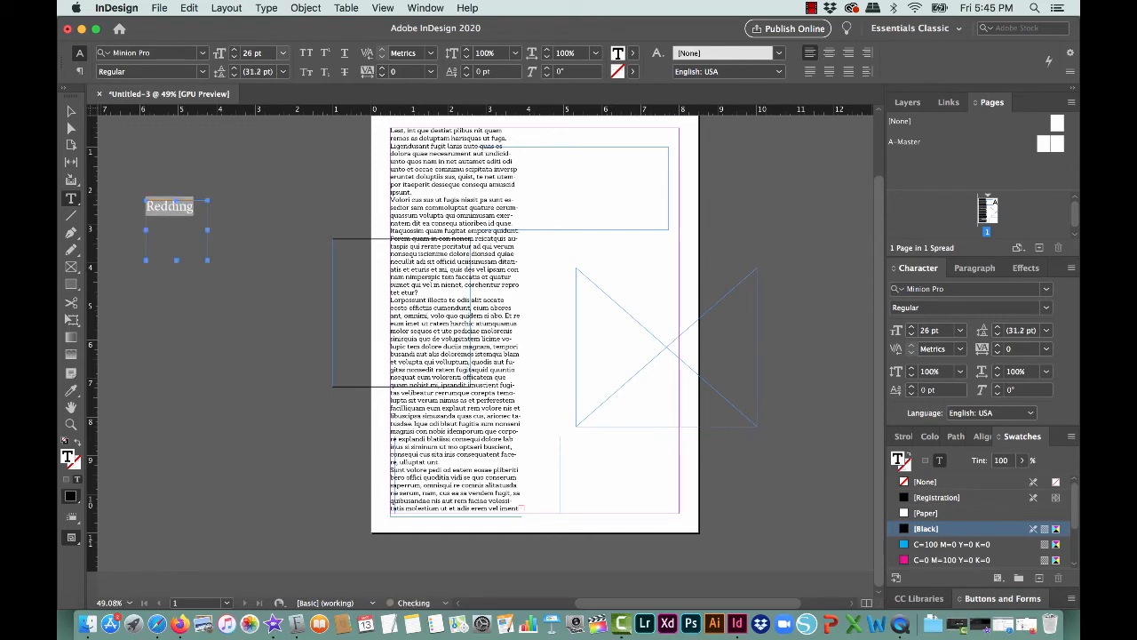
key(super+shift+period)
key(super+shift+period)
key(super+shift+period)
key(super+shift+period)
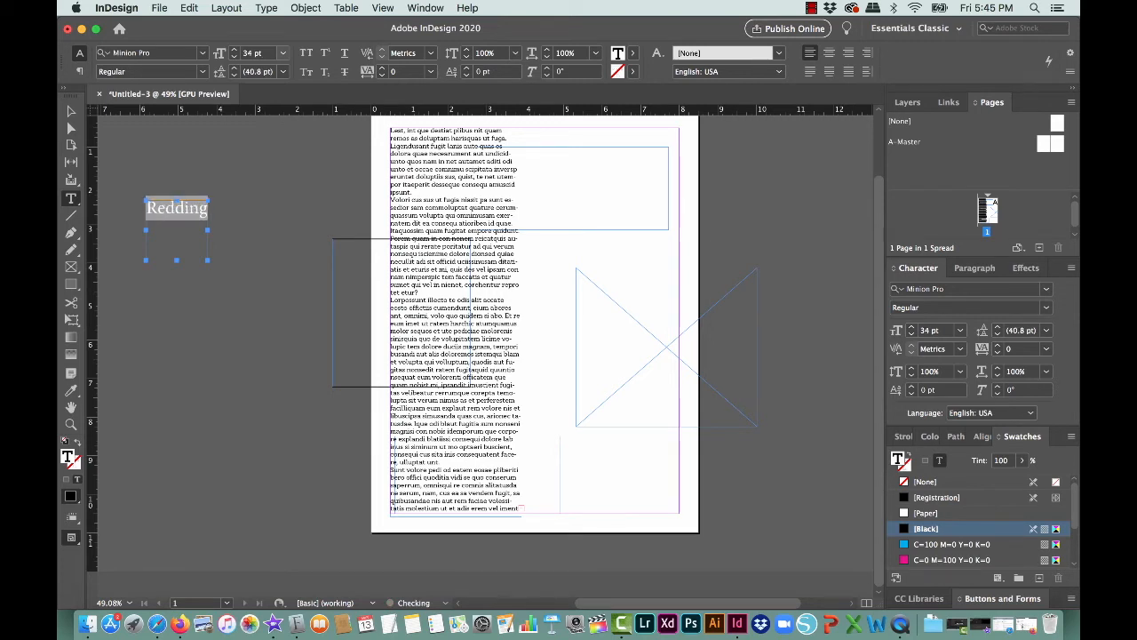
- Reduce the font size of "Redding" in increments to 32 pt and leave text editing
click(259, 53)
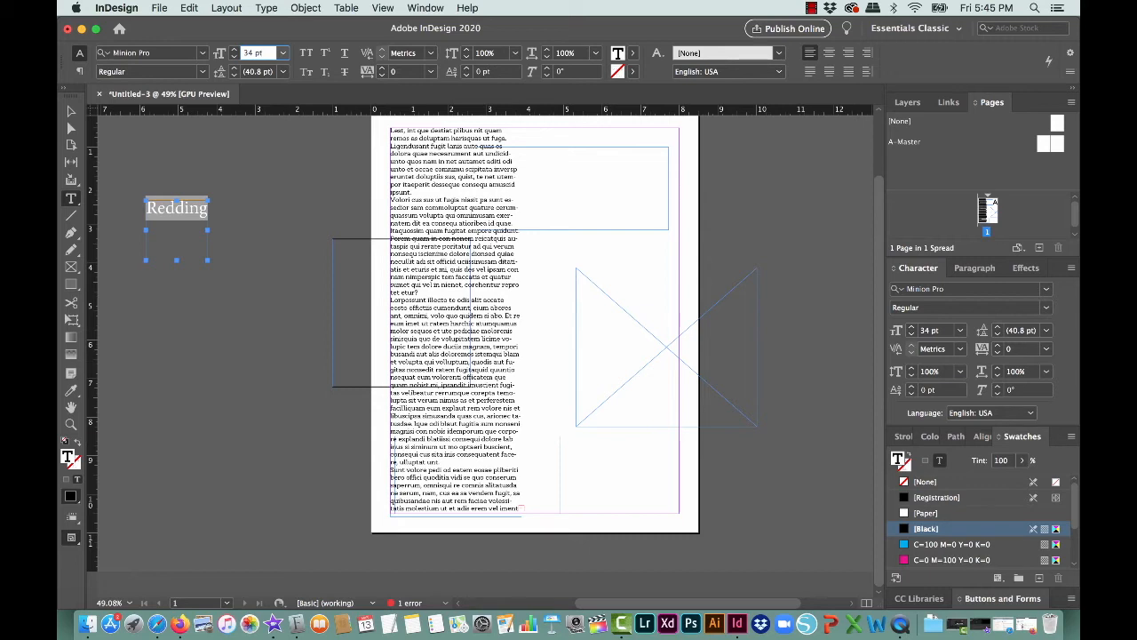
key(Down)
key(Down)
key(Down)
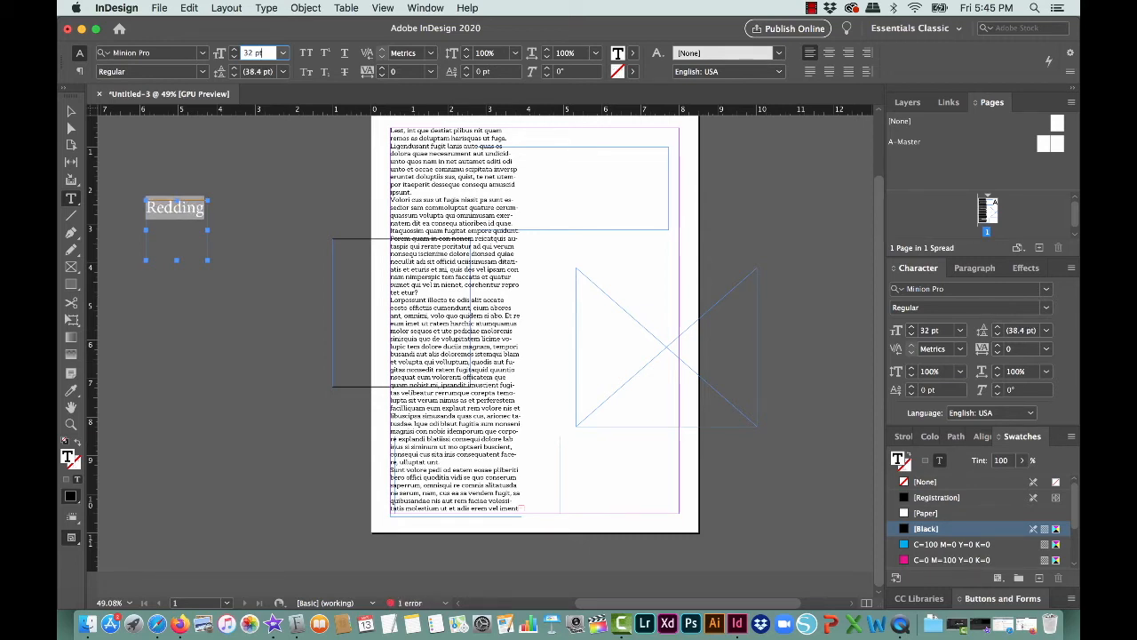
key(Escape)
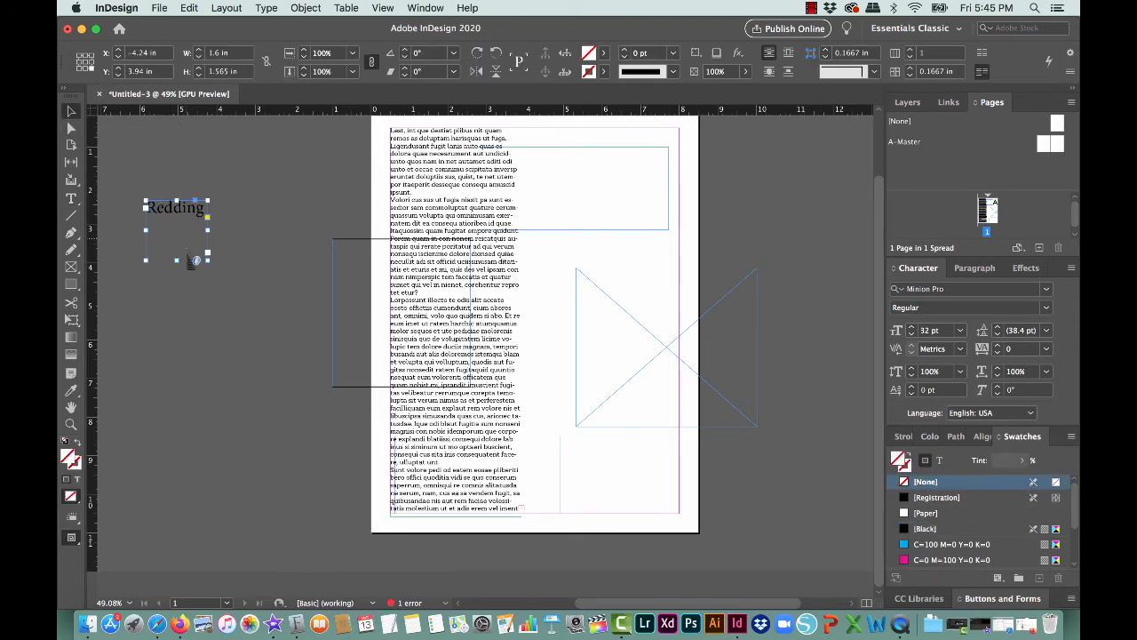
- Enlarge the text frame to about 4.4 × 3.5 in and set the word "Redding" to 72 pt
drag(207, 259, 316, 336)
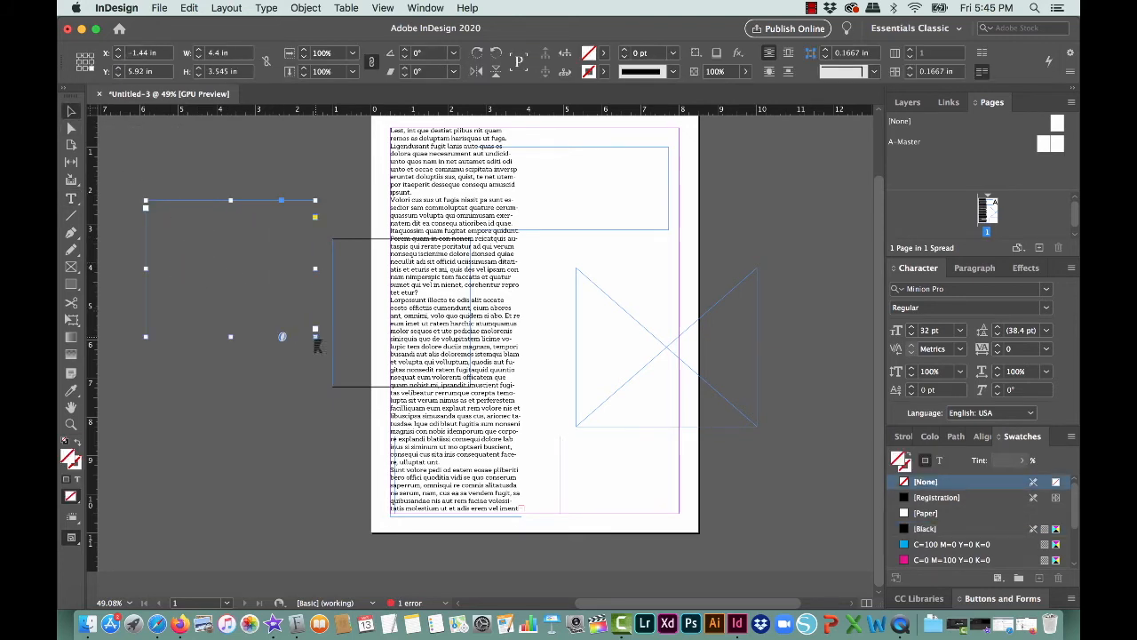
double_click(203, 213)
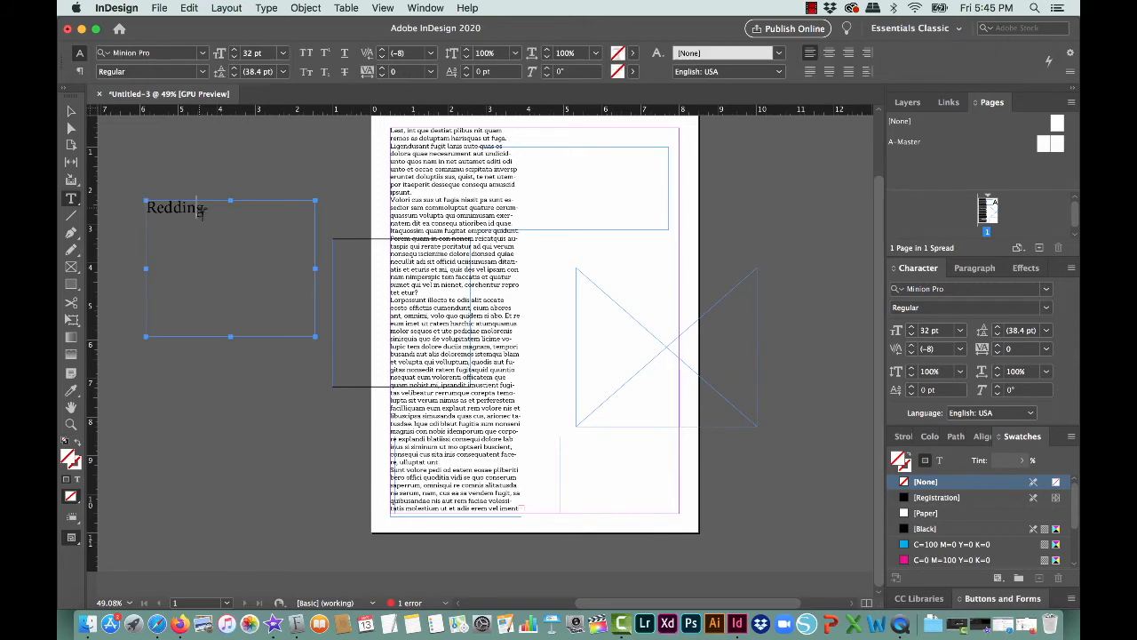
key(super+a)
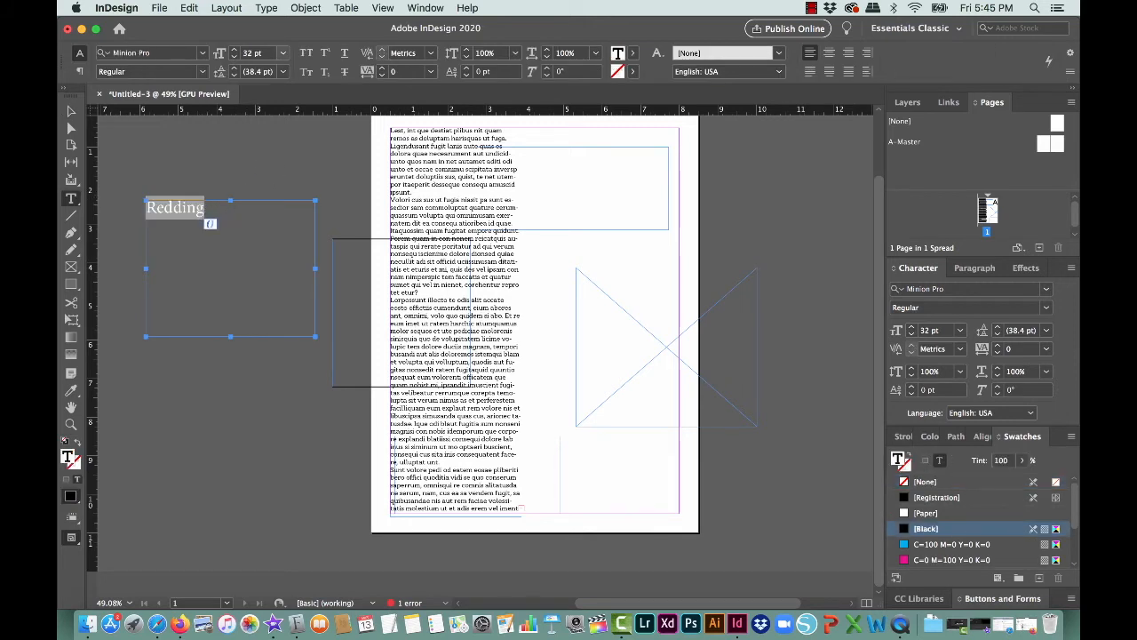
click(283, 52)
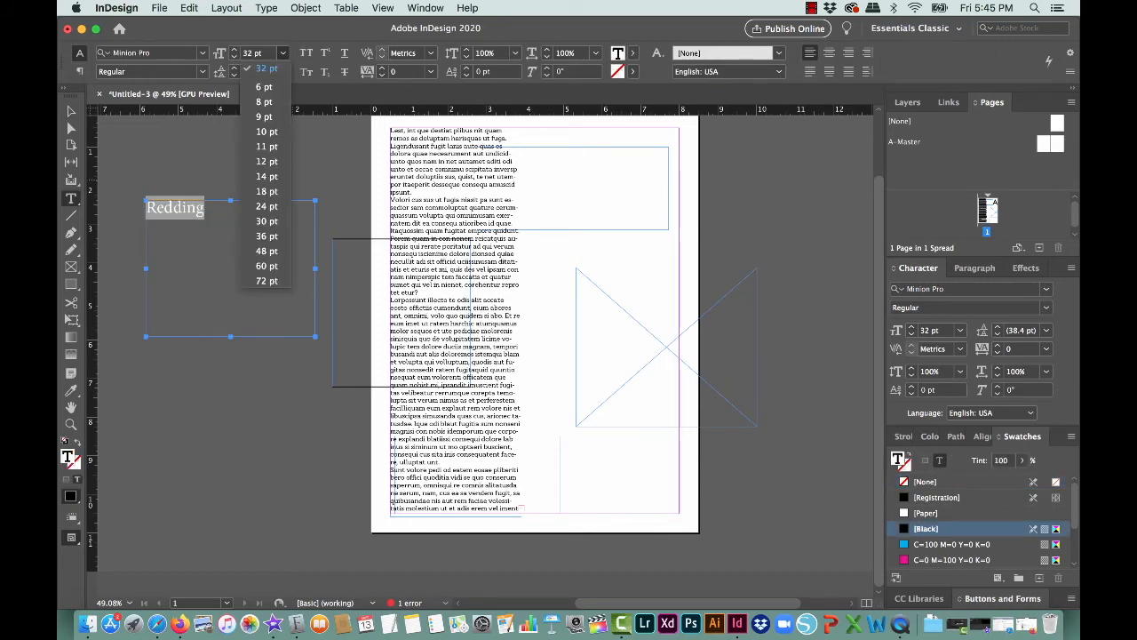
click(266, 279)
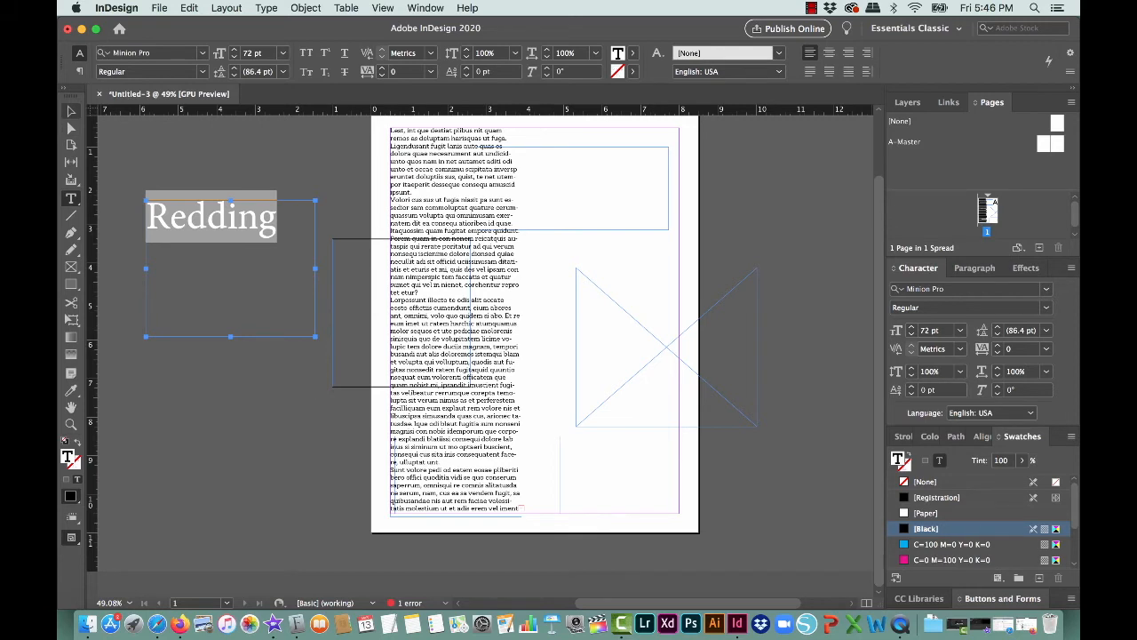
- Shrink the "Redding" frame to about 3.8 × 1.3 in and move it farther from the page on the pasteboard
key(Escape)
drag(321, 348, 293, 258)
drag(221, 234, 320, 257)
- Scale the frame with its text to about 9.6 × 3.3 in using Free Transform, and try rotating it 45°
key(e)
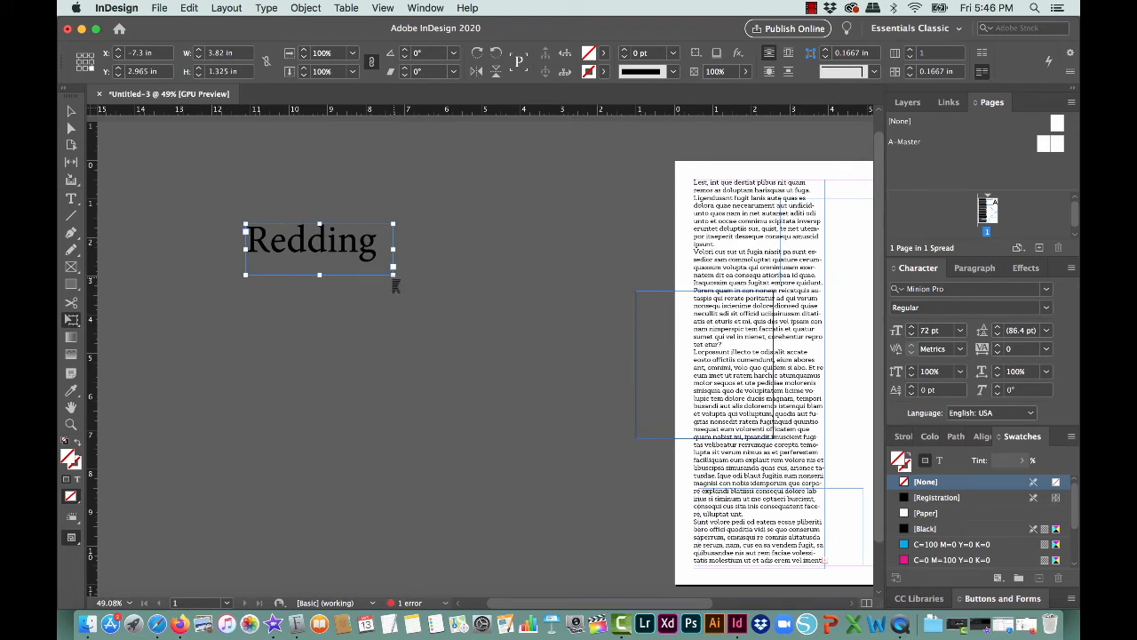
drag(395, 284, 602, 431)
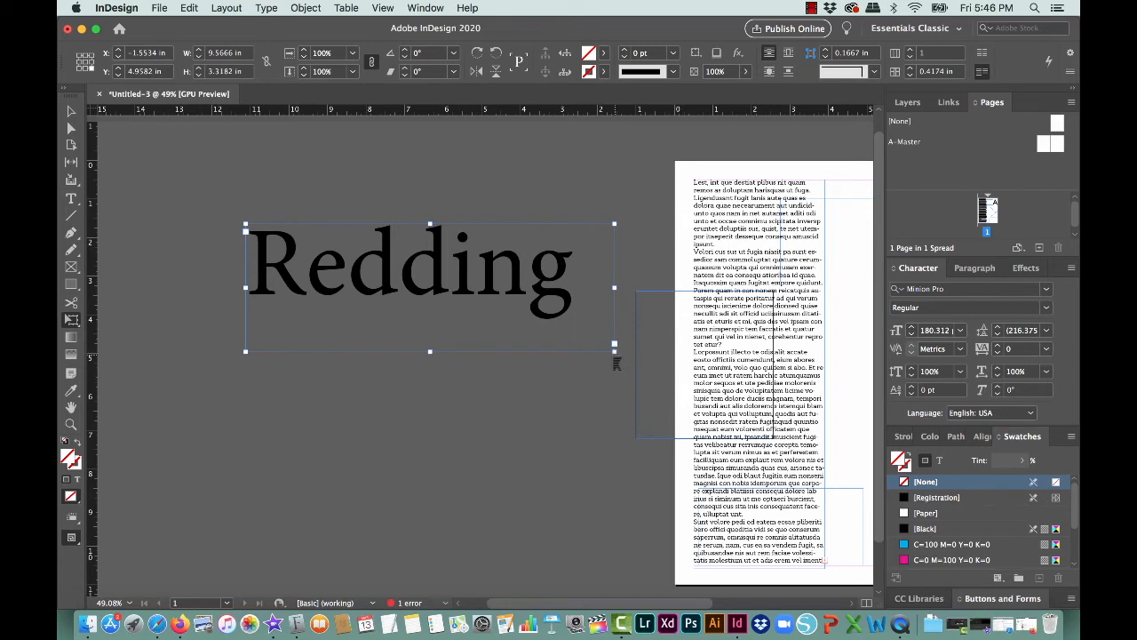
drag(617, 362, 532, 274)
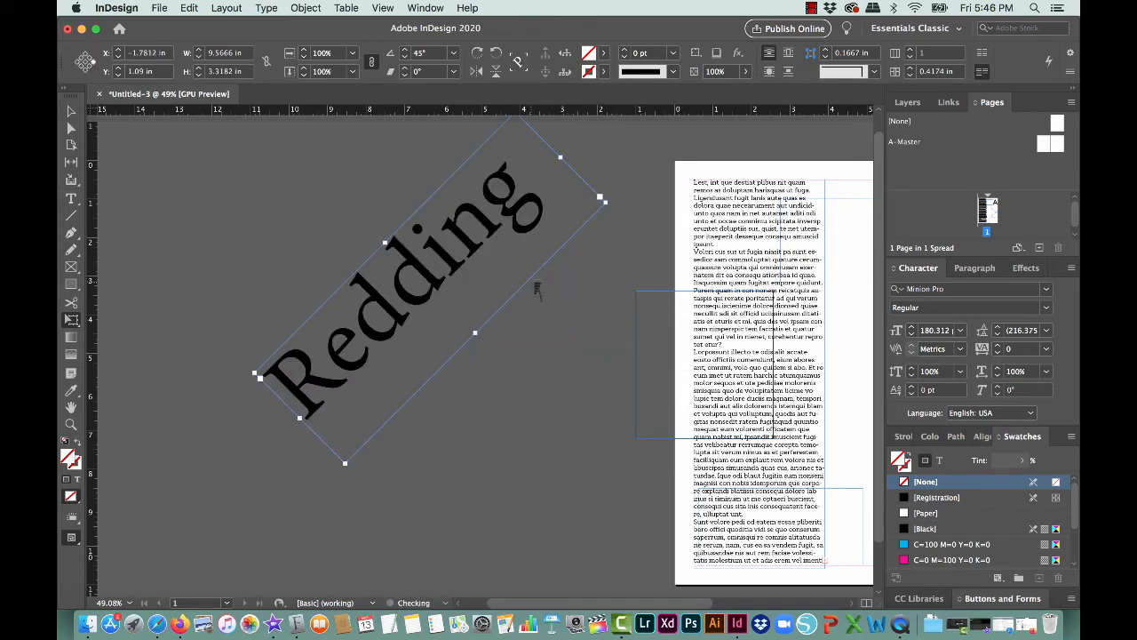
key(super+z)
- Scale the "Redding" frame proportionally down to about 6.8 × 2.4 in, and try scaling it from its center
drag(615, 348, 506, 311)
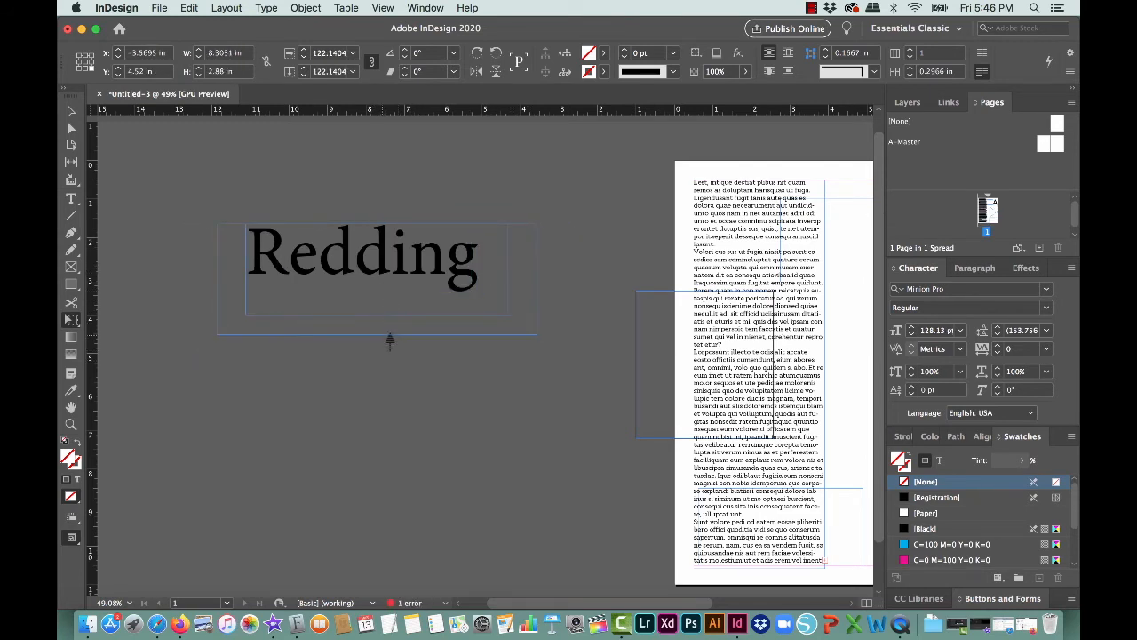
key(super+z)
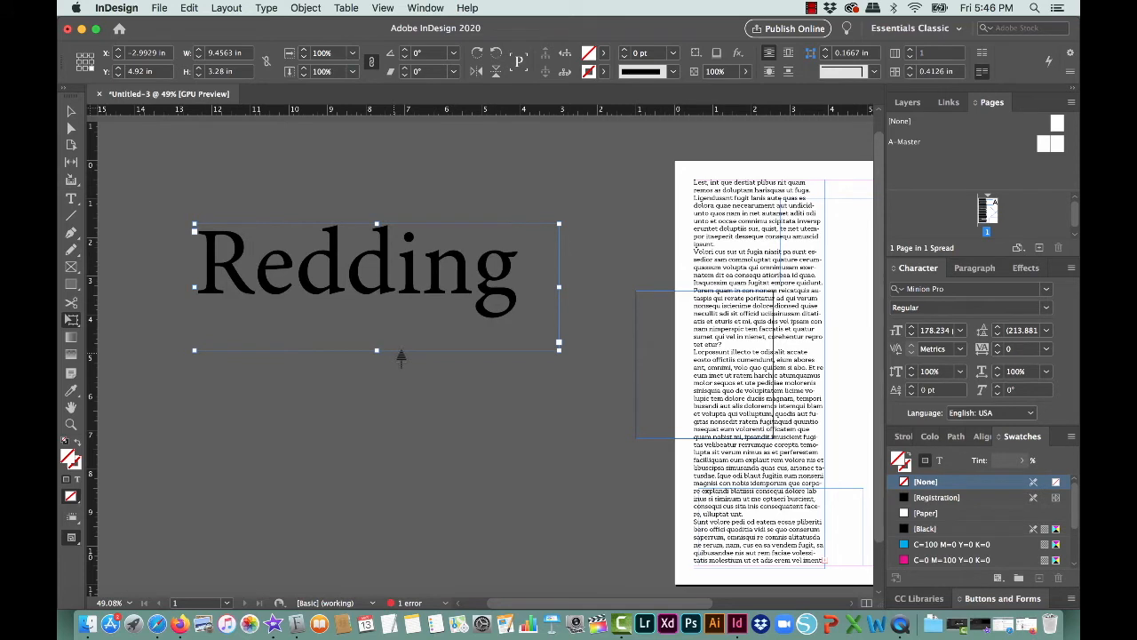
key(super+shift+z)
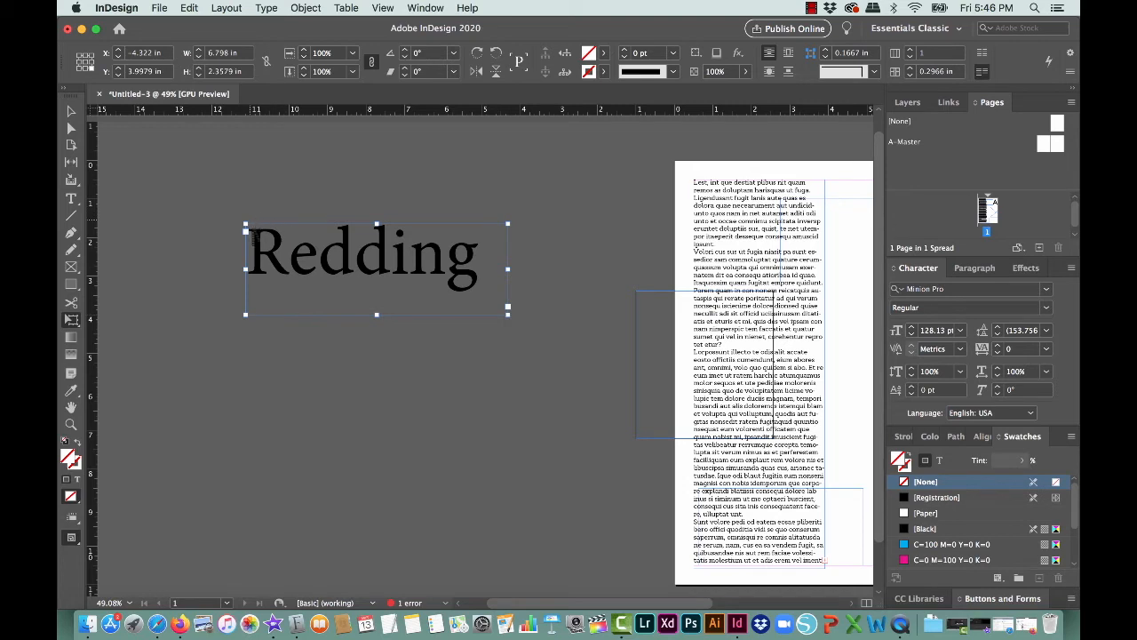
- Scale the frame proportionally up to about 9 × 3.1 in, and try distorting it to about 9.2 × 1.1 in
drag(246, 315, 178, 393)
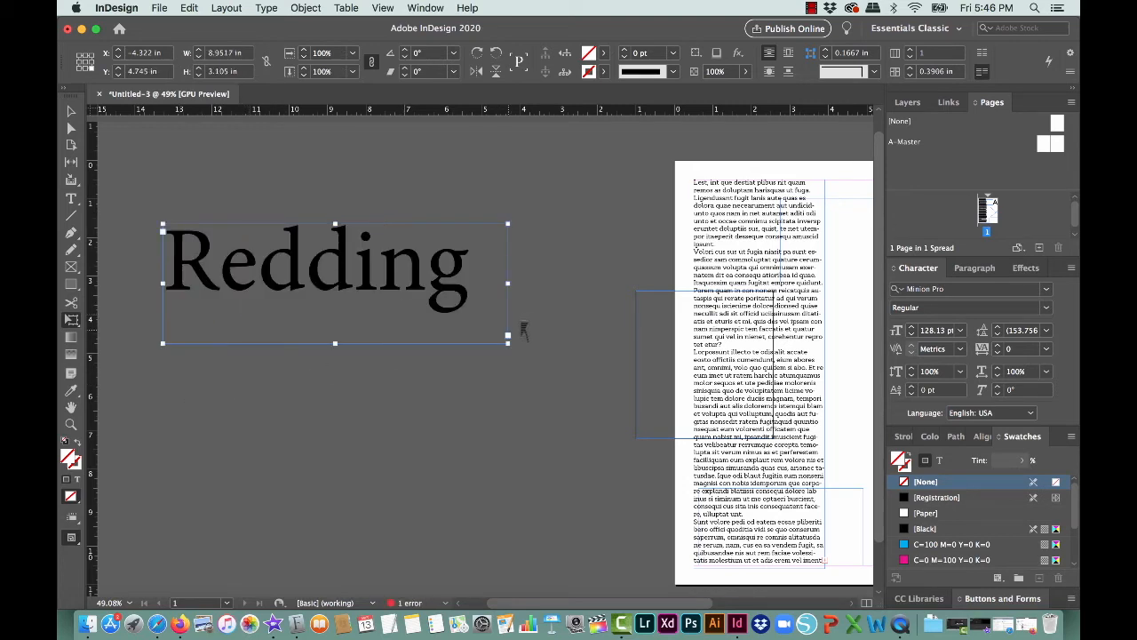
drag(508, 338, 515, 264)
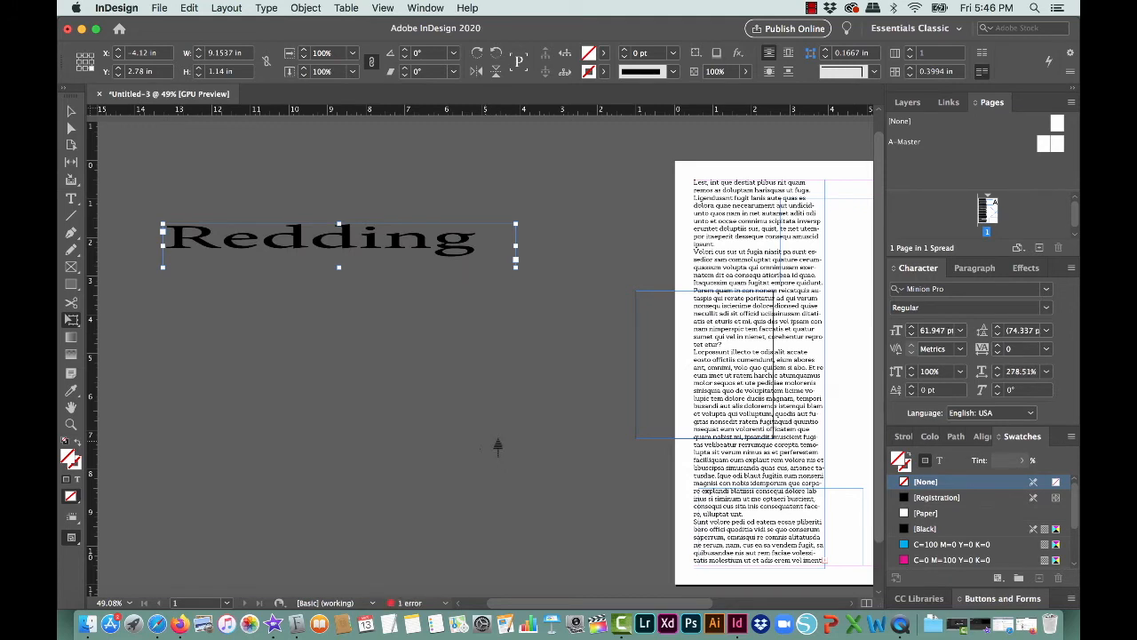
key(super+z)
- Squeeze the frame and its text vertically to a height of 3 in, undoing the further transforms
drag(338, 344, 338, 326)
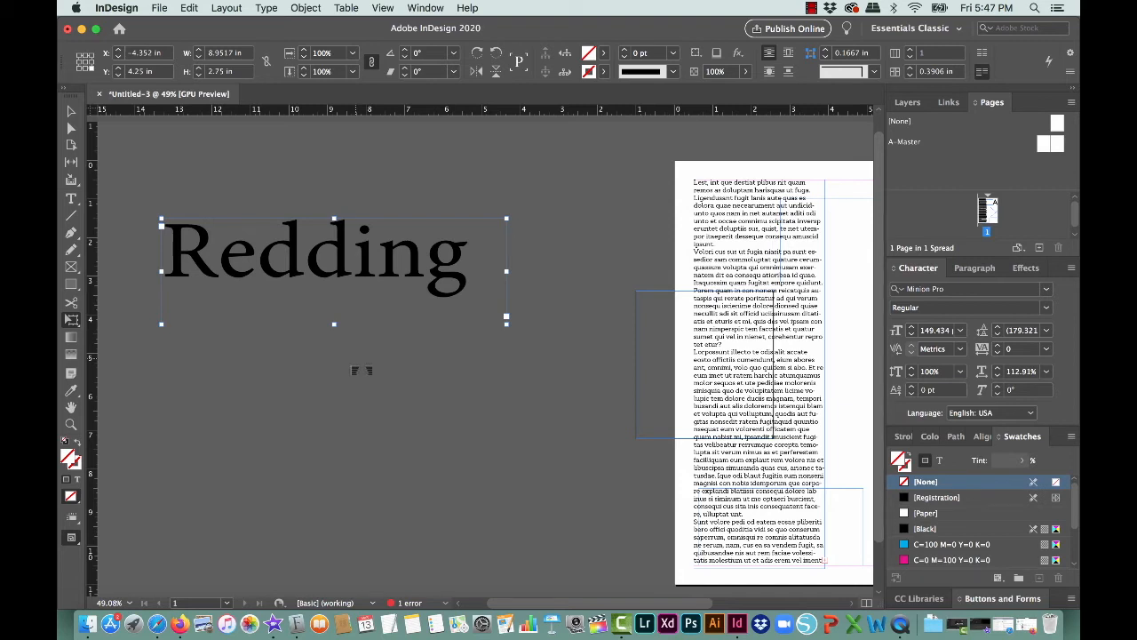
key(super+z)
key(super+z)
key(super+z)
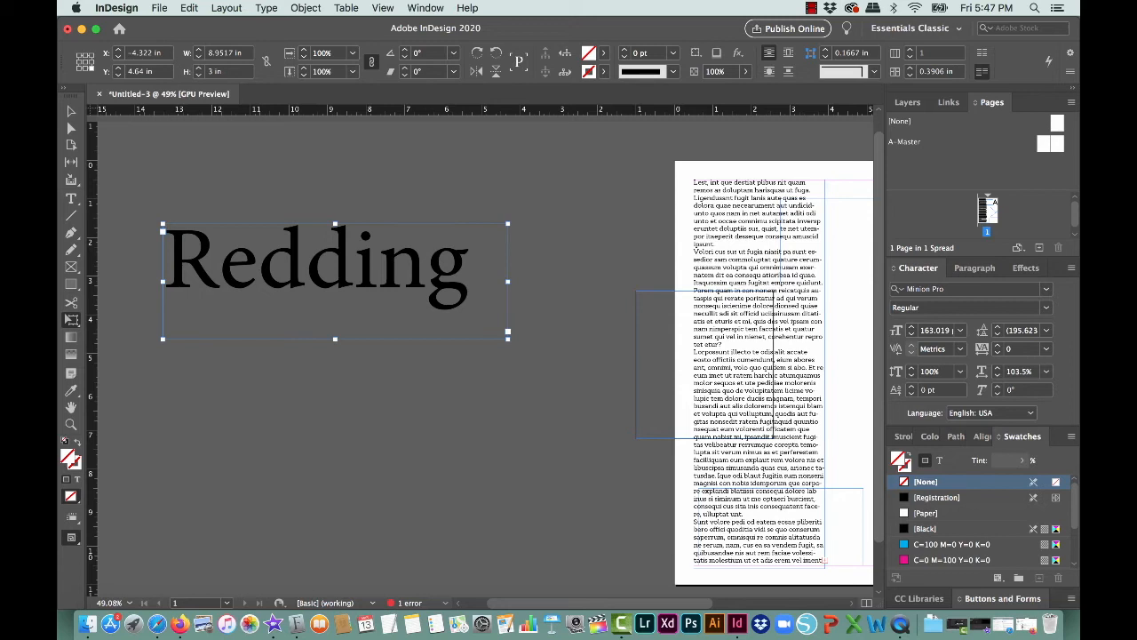
- Return to the Selection tool and fill the "Redding" text with the red C=15 M=100 Y=100 swatch
click(603, 52)
click(603, 53)
key(v)
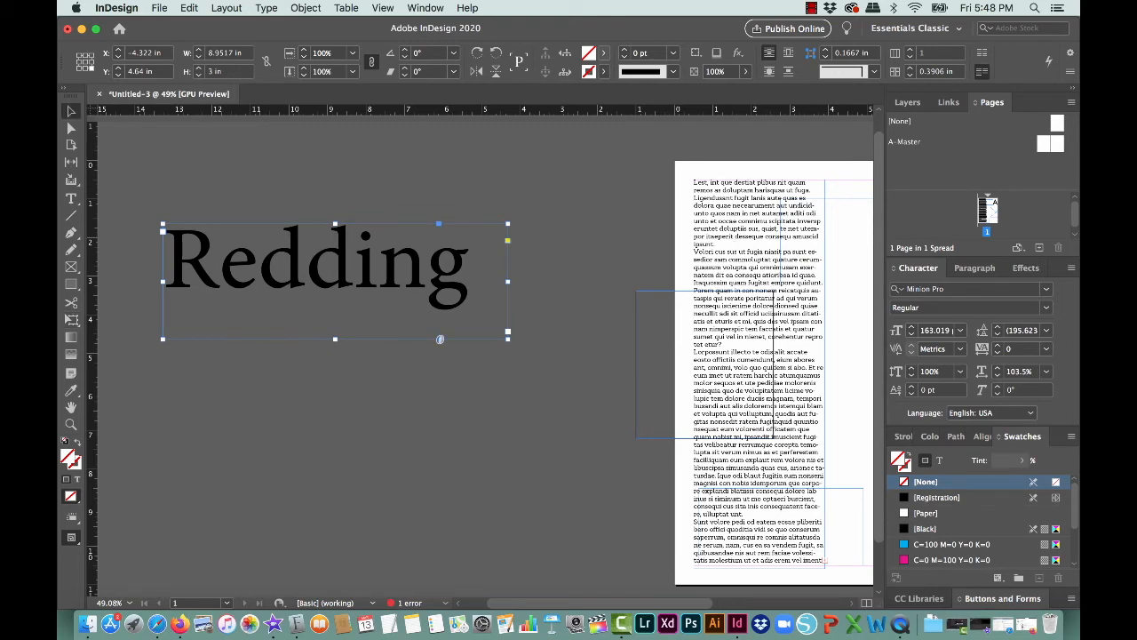
click(603, 52)
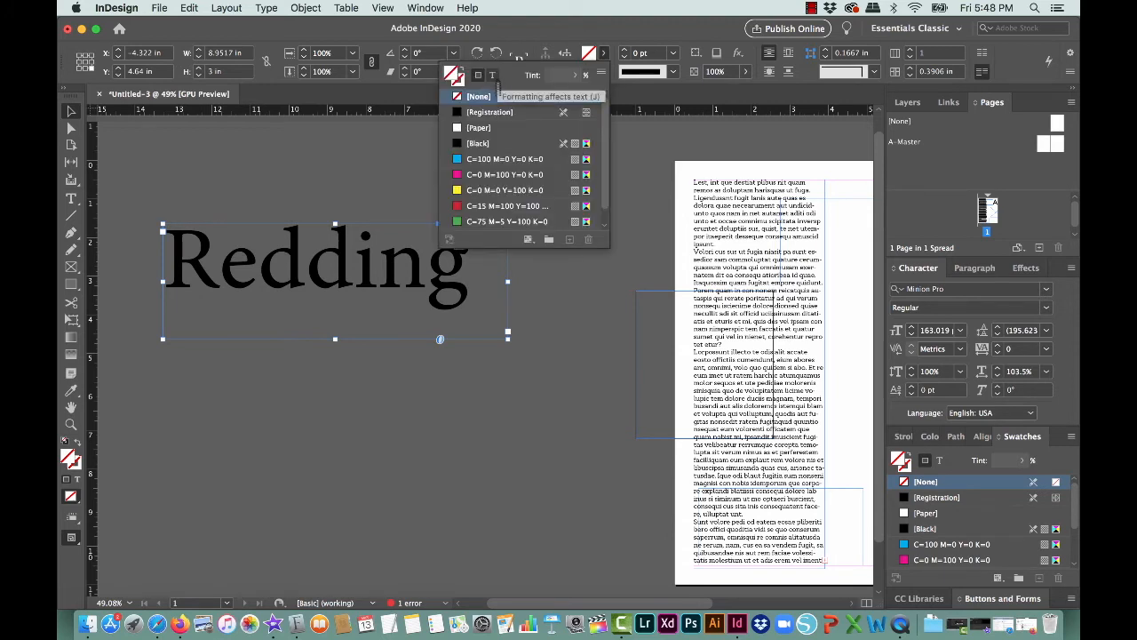
click(492, 74)
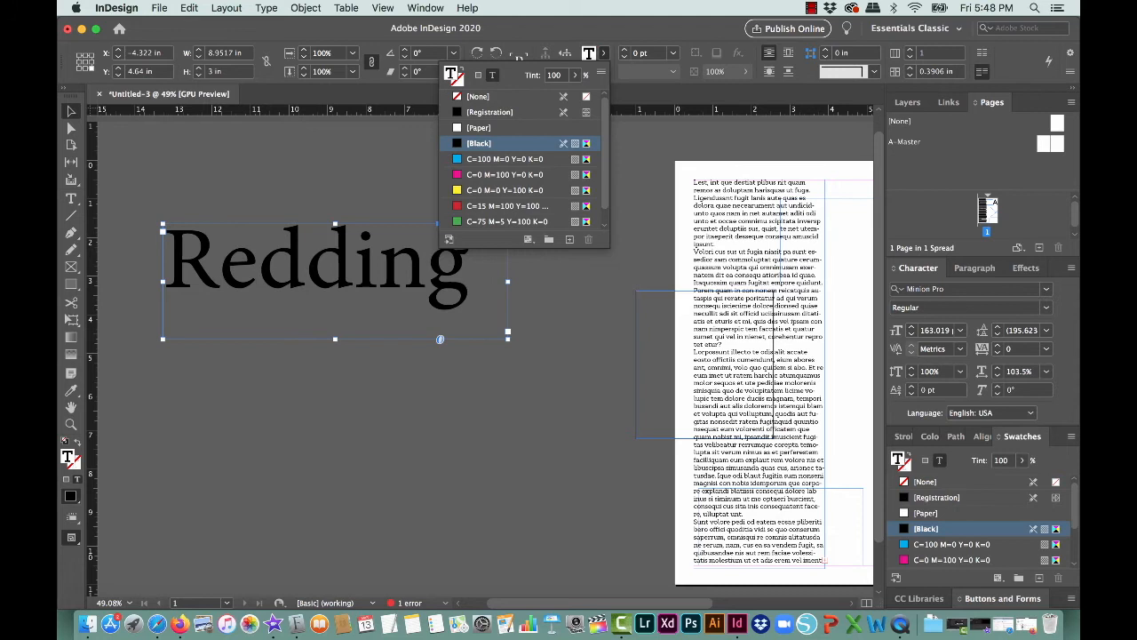
click(505, 205)
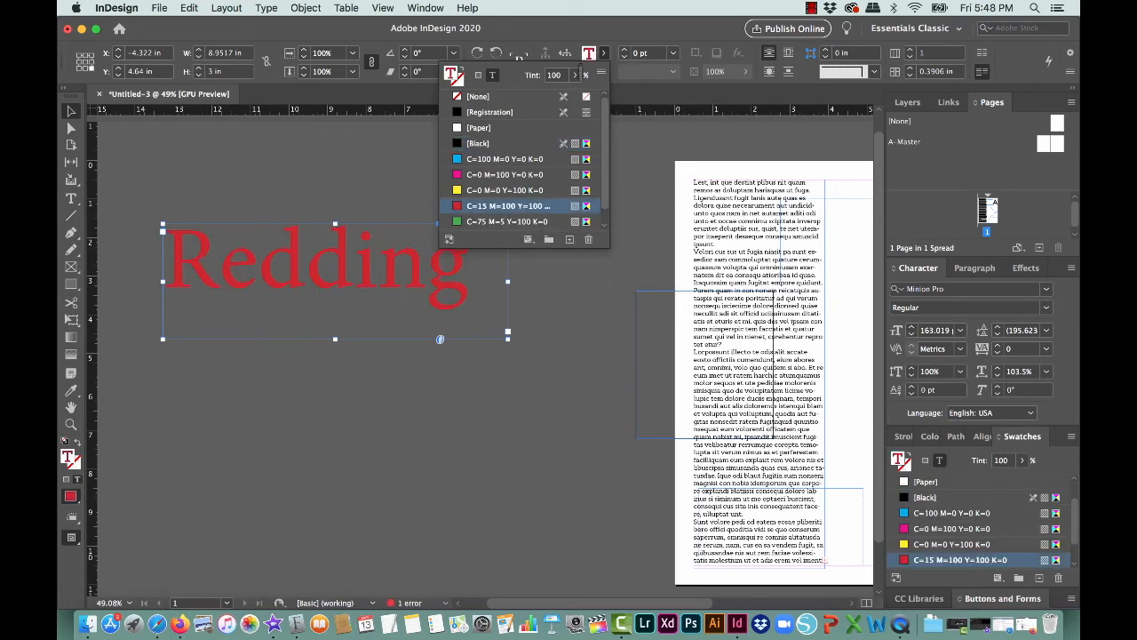
- Compare the fill settings of the frame and its text, and reselect the "Redding" frame
key(Escape)
click(604, 53)
click(478, 76)
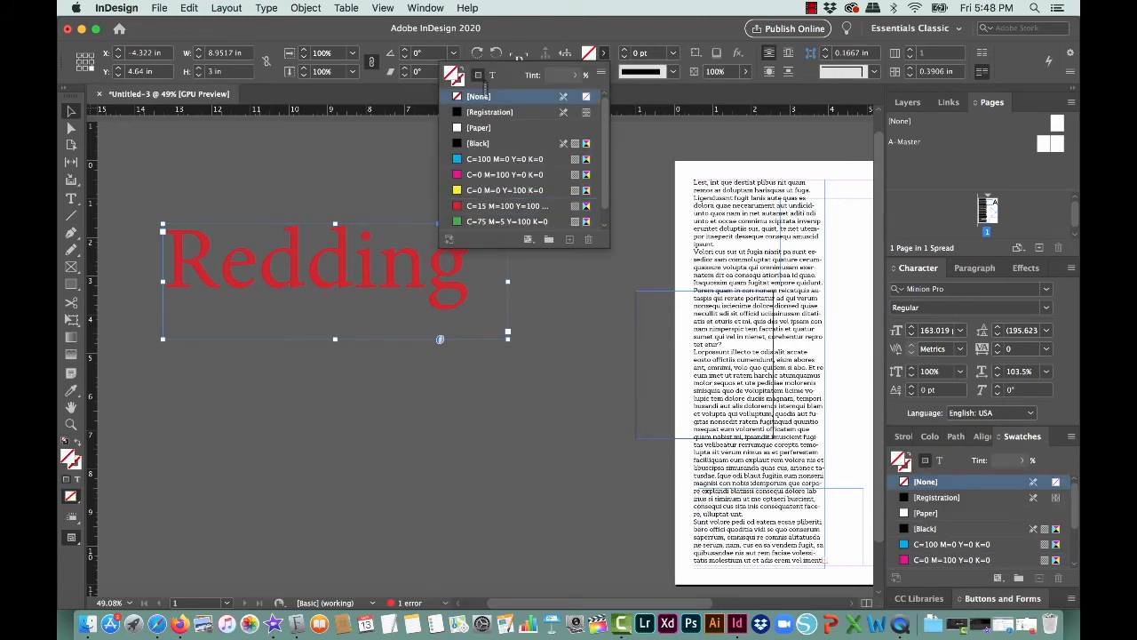
click(493, 75)
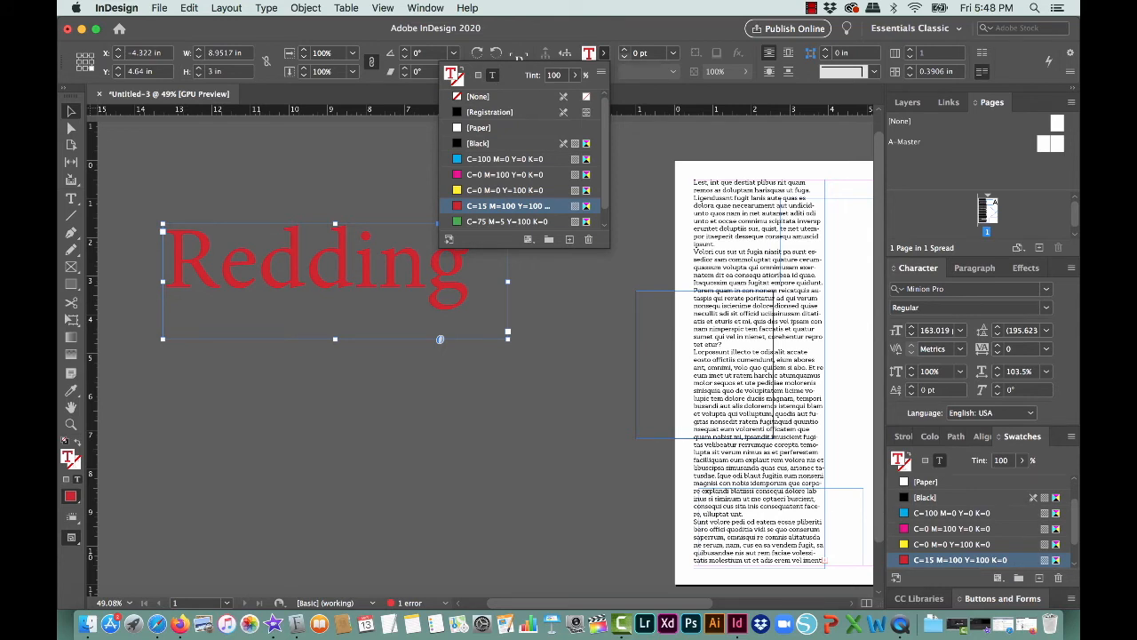
click(604, 329)
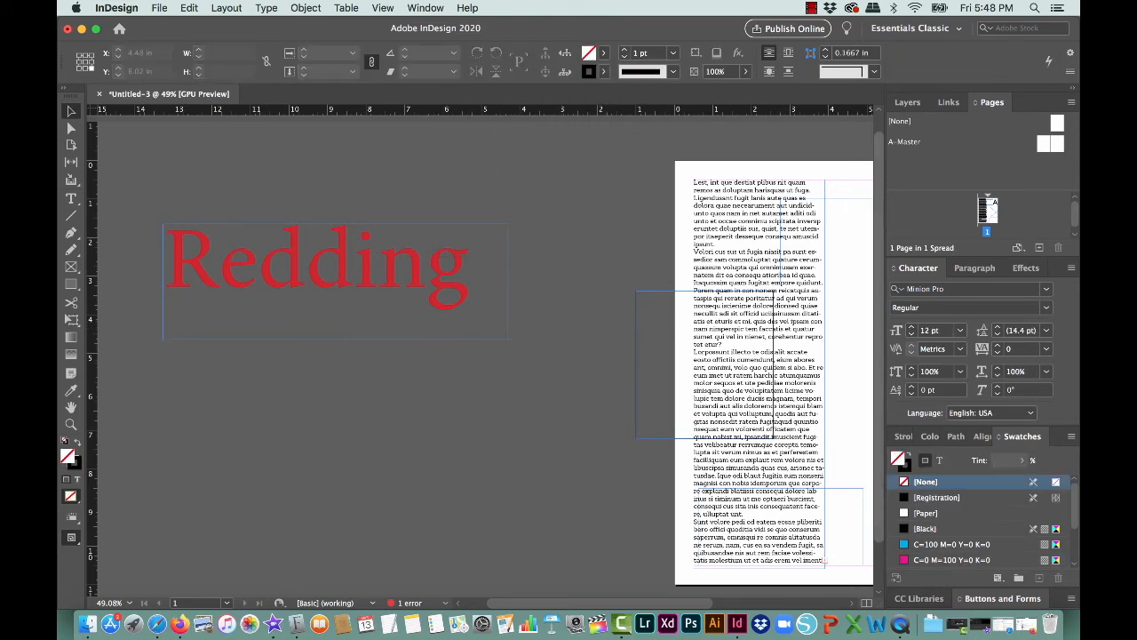
click(458, 282)
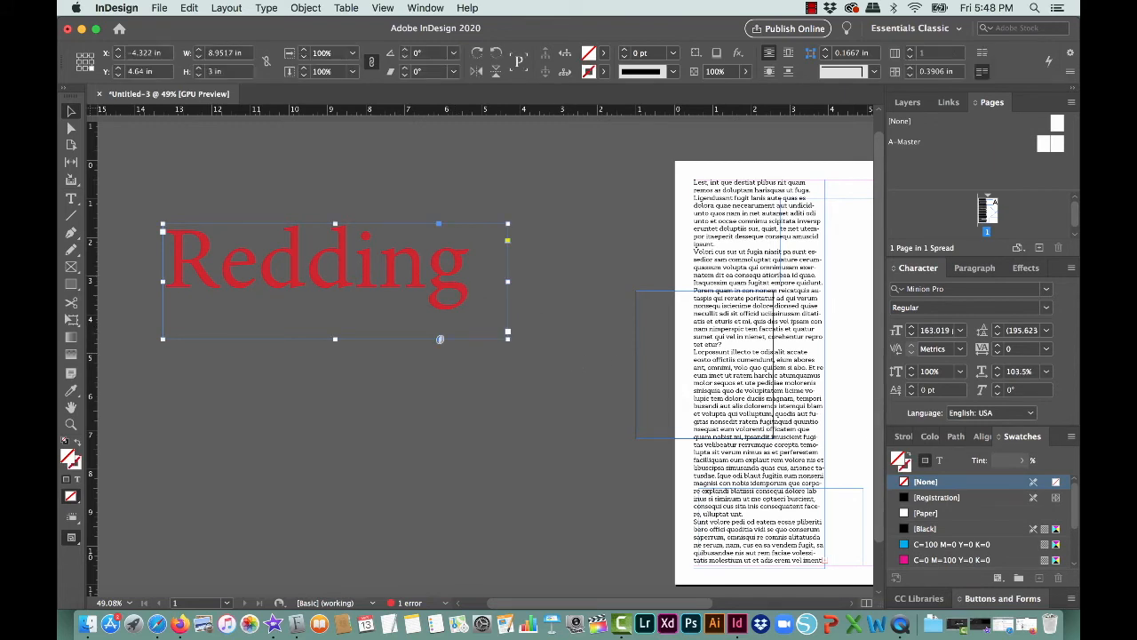
- Fill the text with magenta C=0 M=100 Y=0 K=0 and its frame with cyan C=100 M=0 Y=0 K=0
click(938, 461)
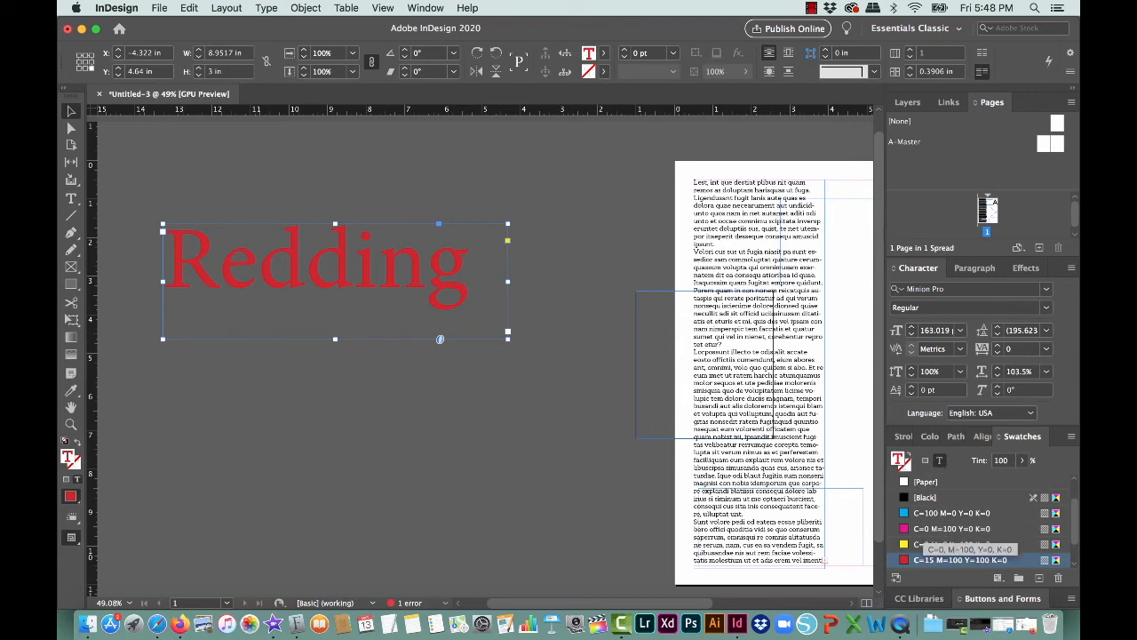
click(931, 529)
click(926, 460)
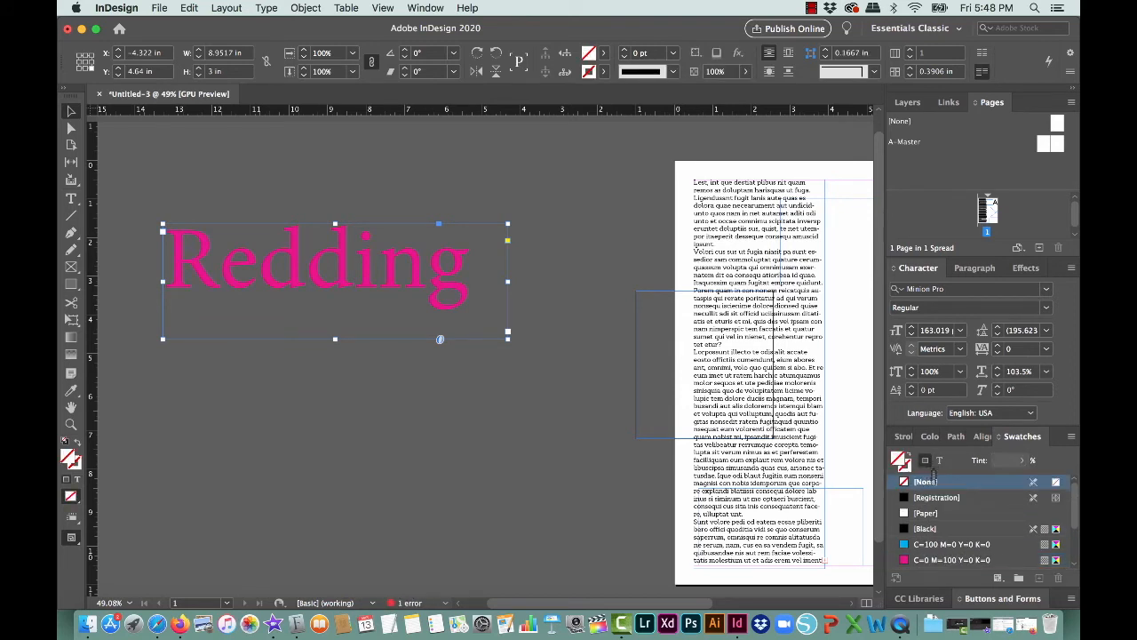
click(928, 544)
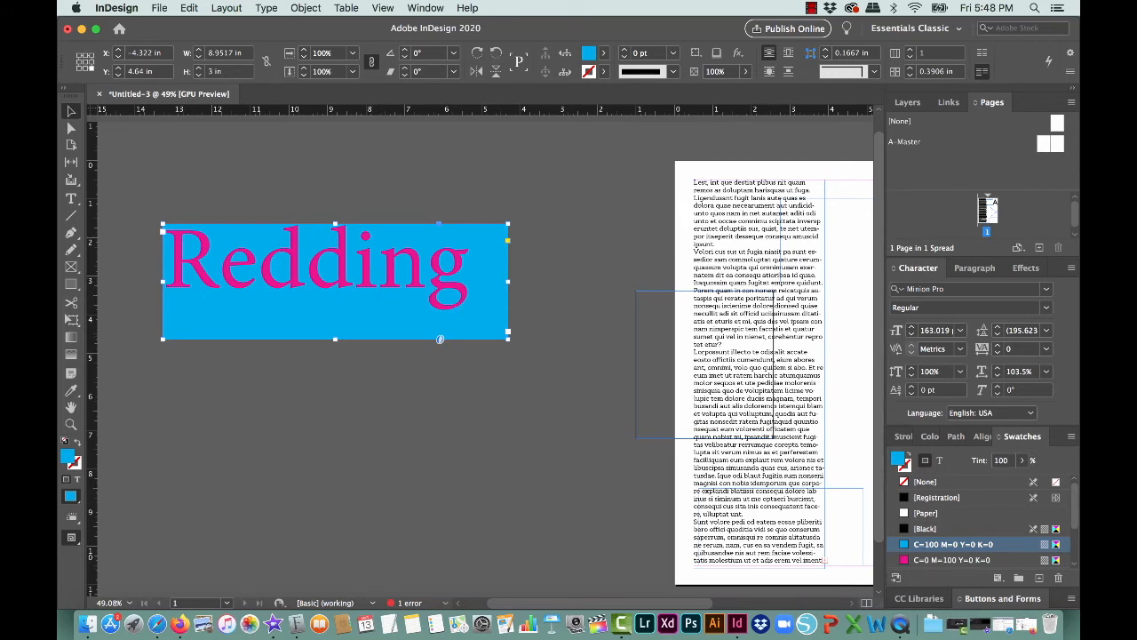
- Change the fill of the "Redding" text to yellow C=0 M=0 Y=100 K=0
click(939, 460)
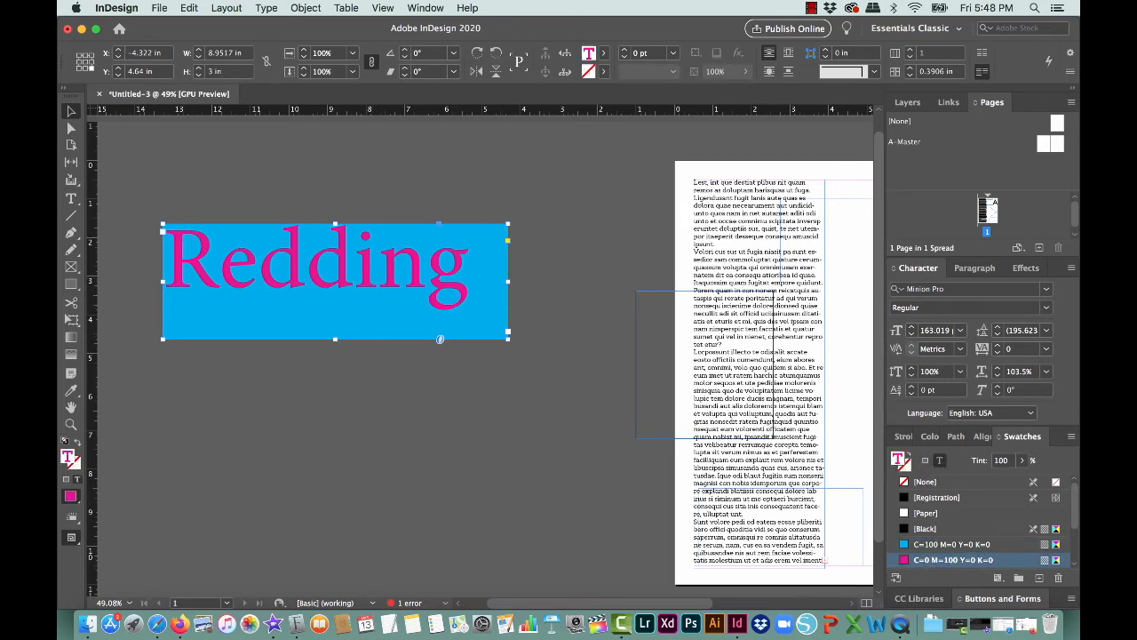
scroll(977, 524, down, 2)
click(950, 544)
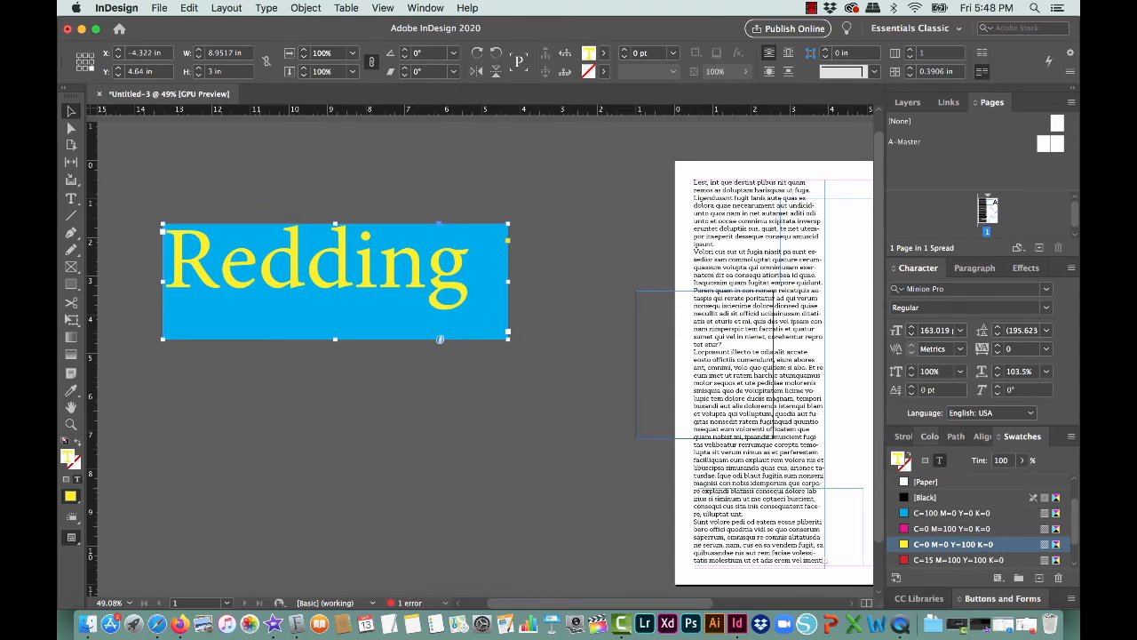
- Give the "Redding" text a stroke weight of 1 pt
click(924, 436)
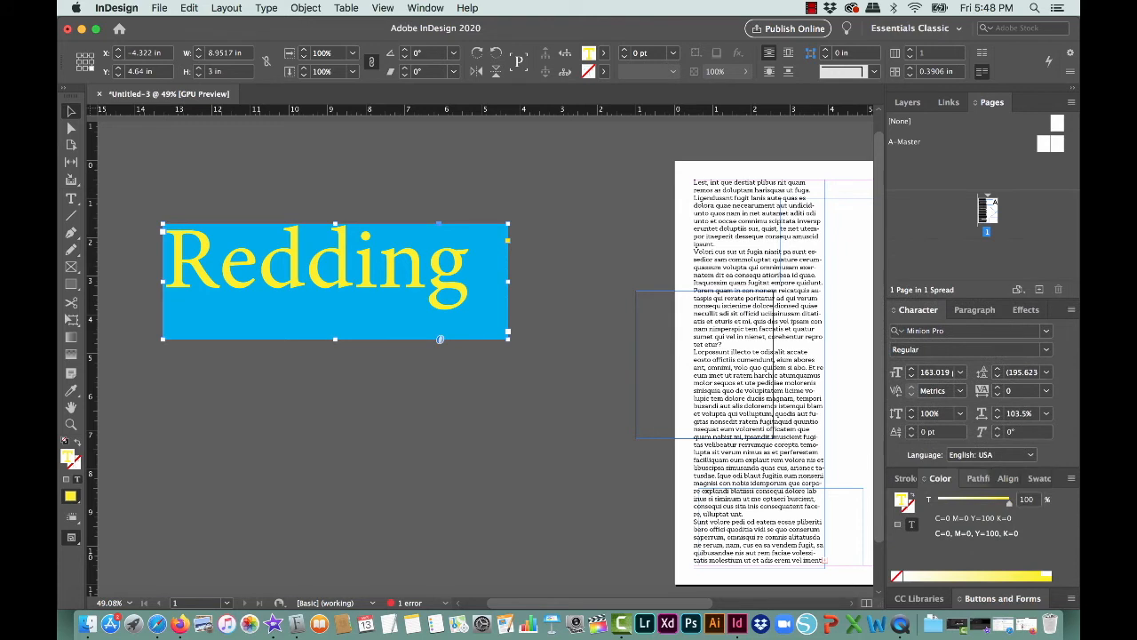
click(905, 478)
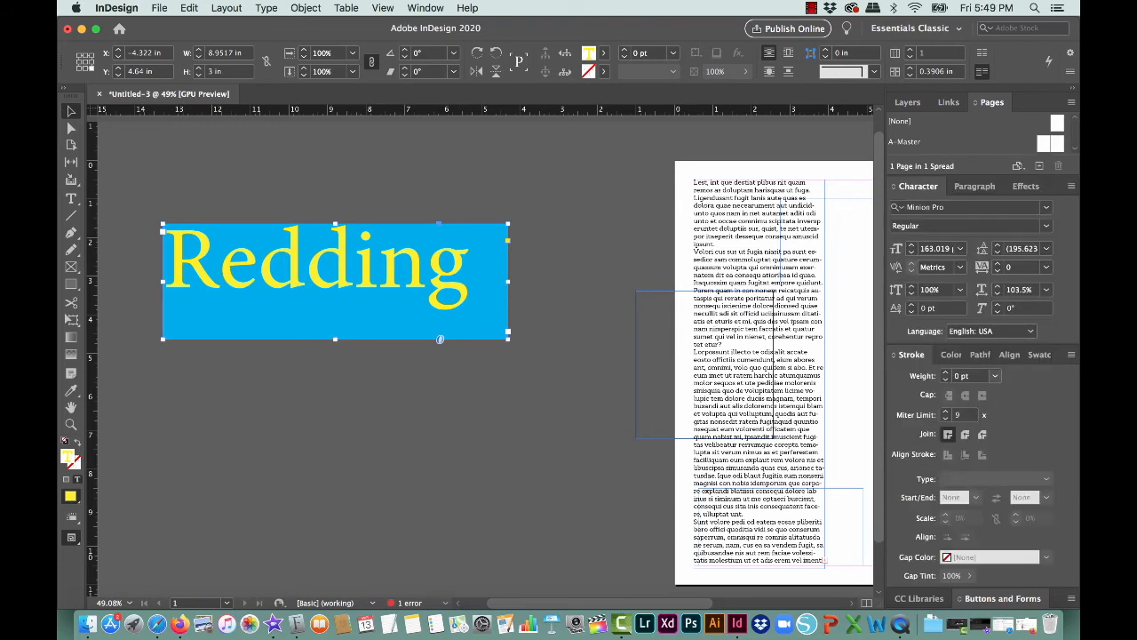
click(995, 374)
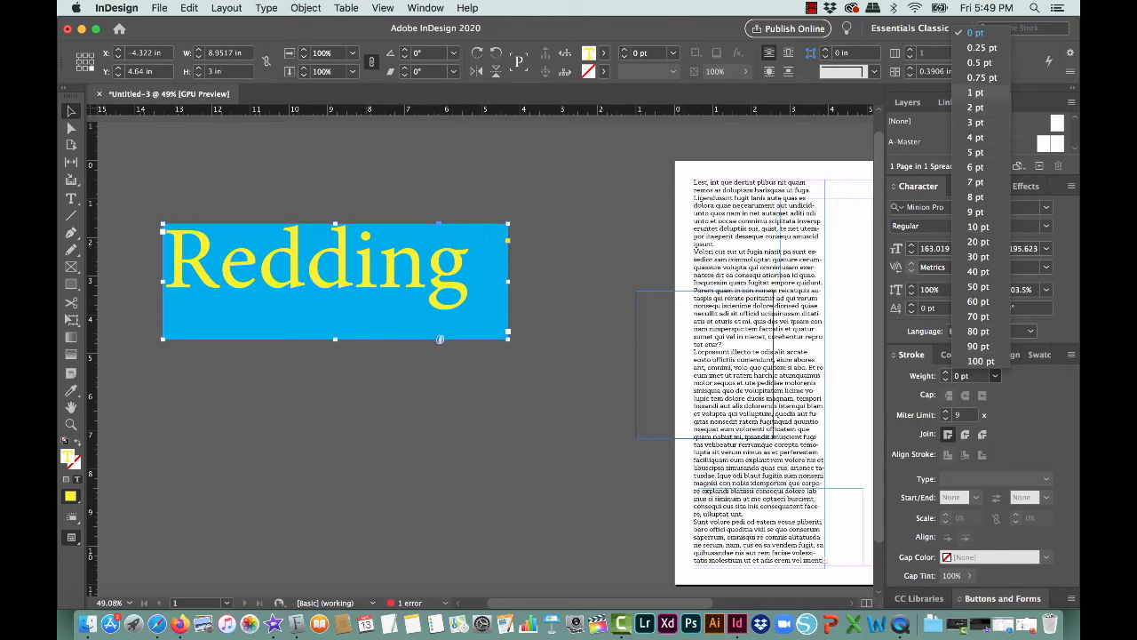
click(976, 92)
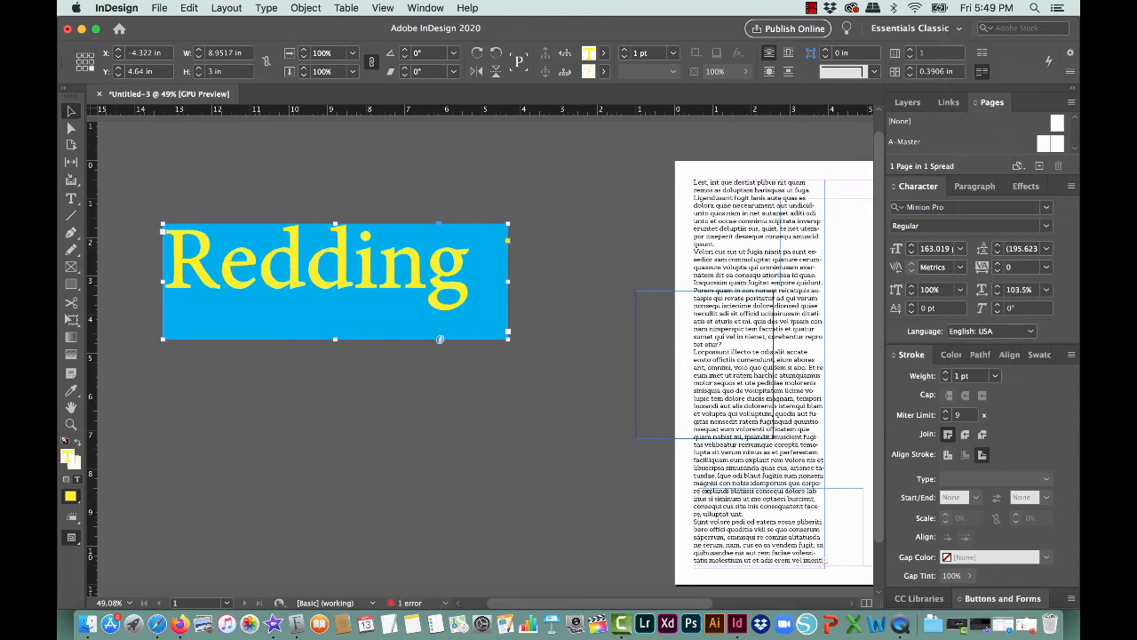
- Give the "Redding" text a black stroke of 6 pt, trying the round join and settling on the bevel join
click(603, 71)
click(480, 162)
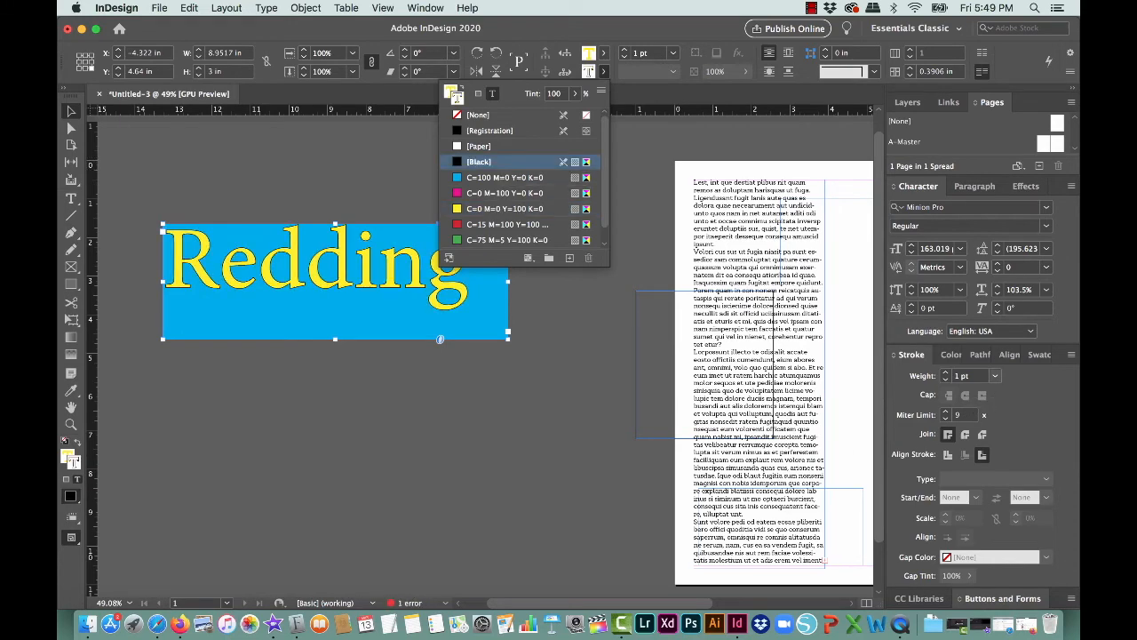
click(994, 375)
click(975, 166)
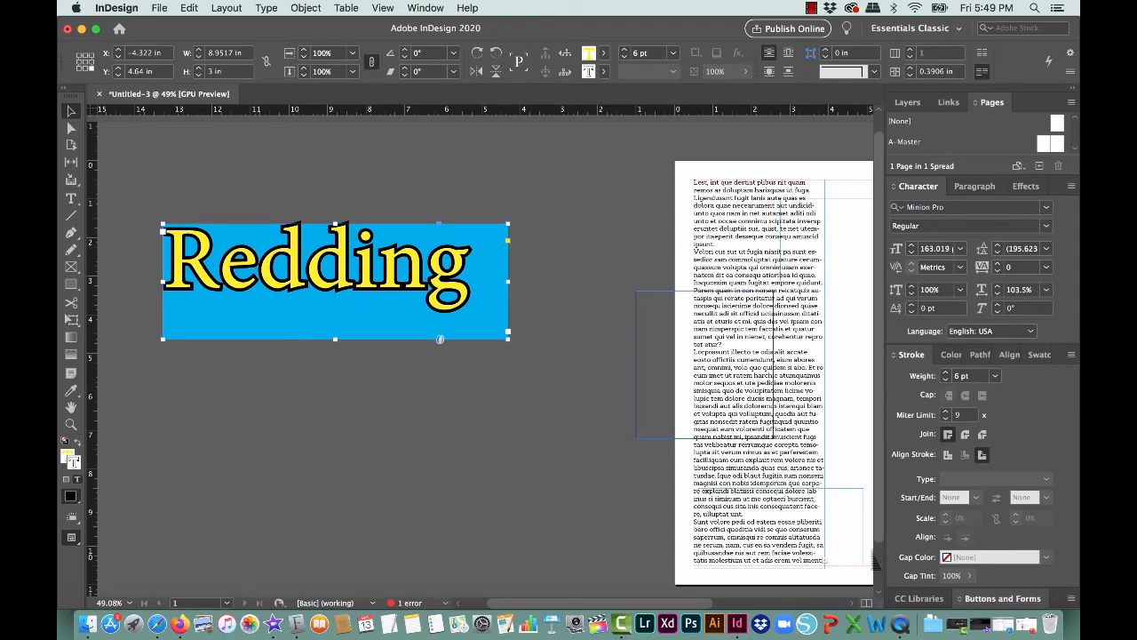
click(965, 435)
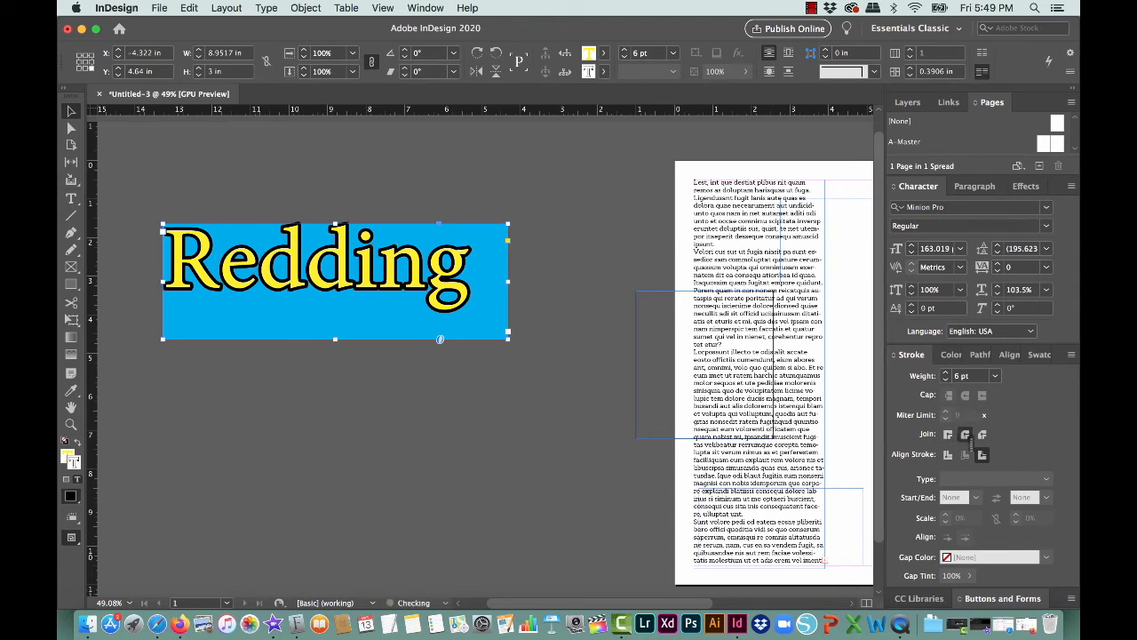
click(982, 434)
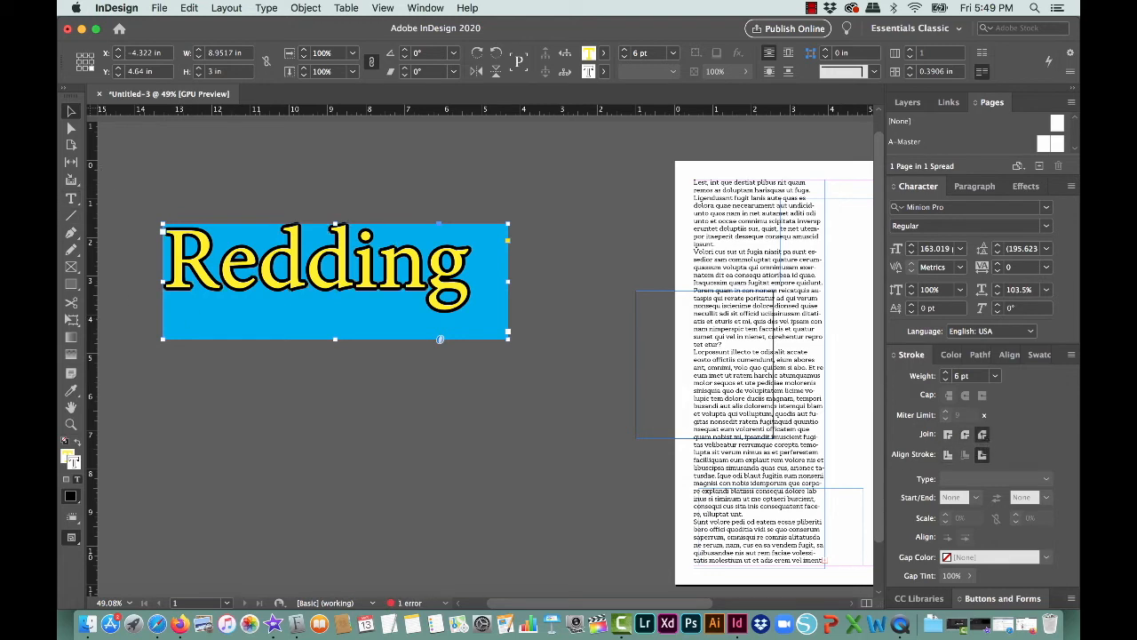
- Draw a rectangle about 5.96 by 2.92 in below the "Redding" frame and fill it with magenta C=0 M=100 Y=0 K=0
click(71, 284)
drag(245, 407, 473, 518)
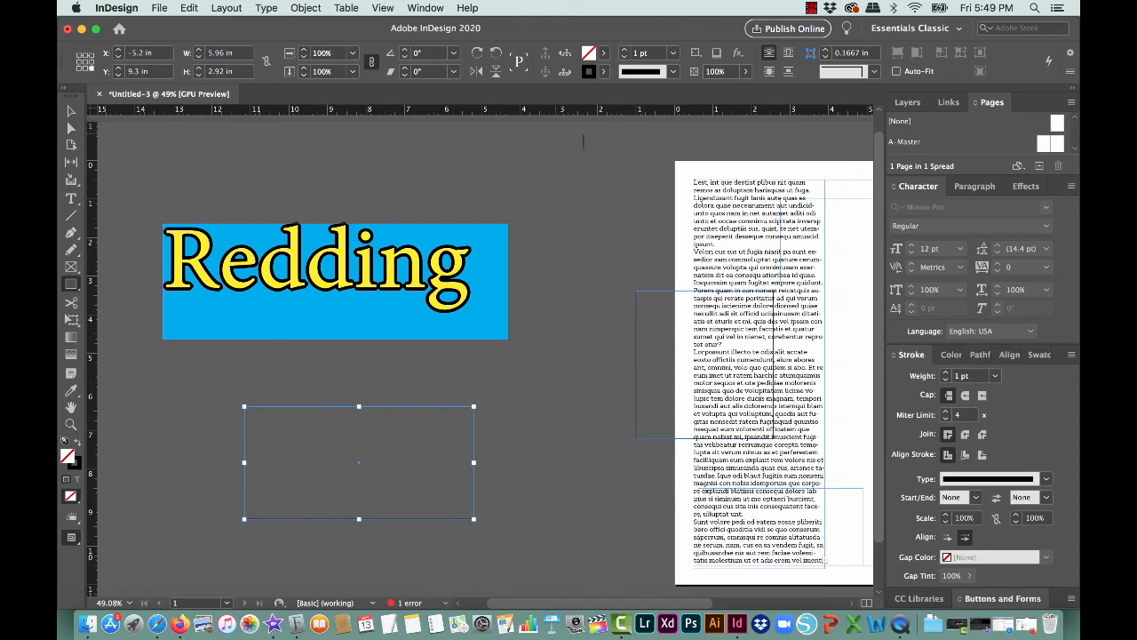
click(605, 53)
click(506, 175)
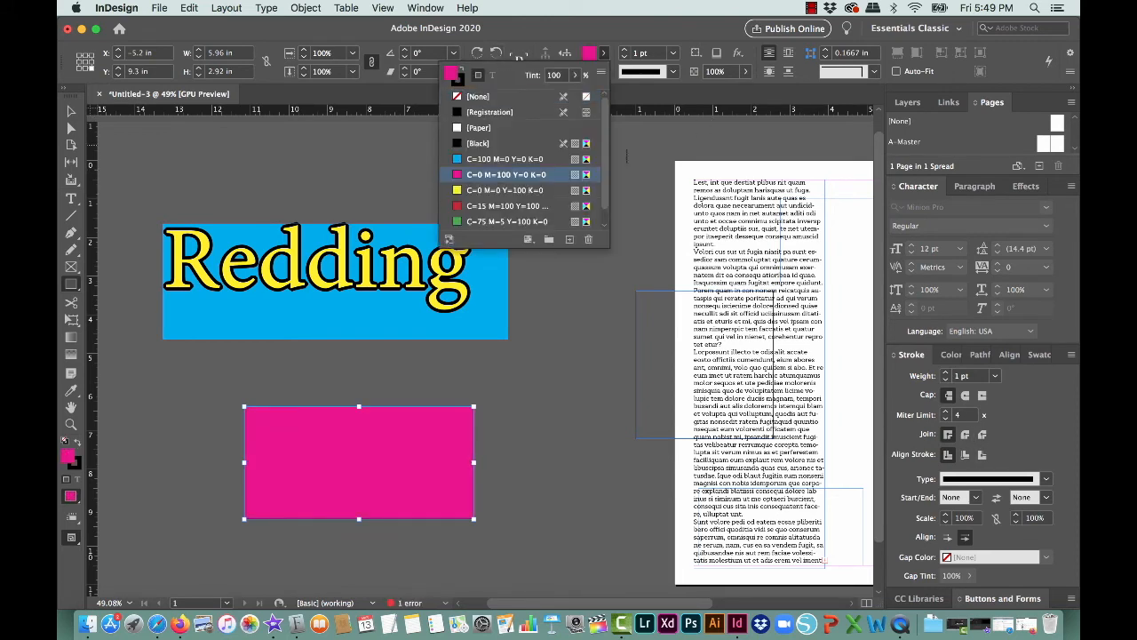
click(622, 153)
click(629, 332)
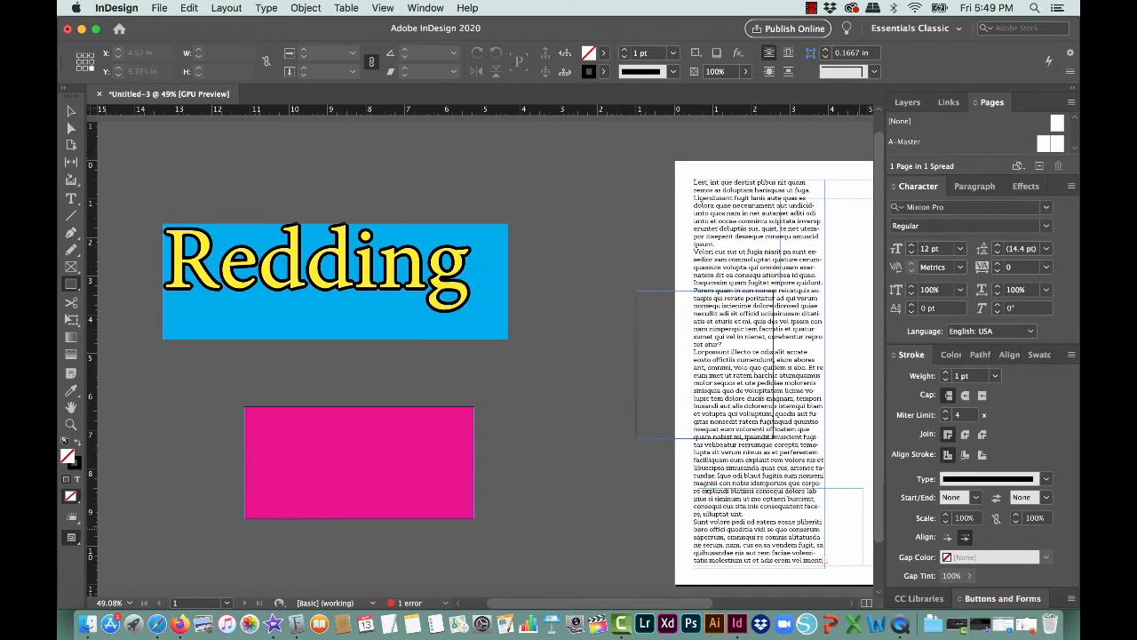
click(960, 375)
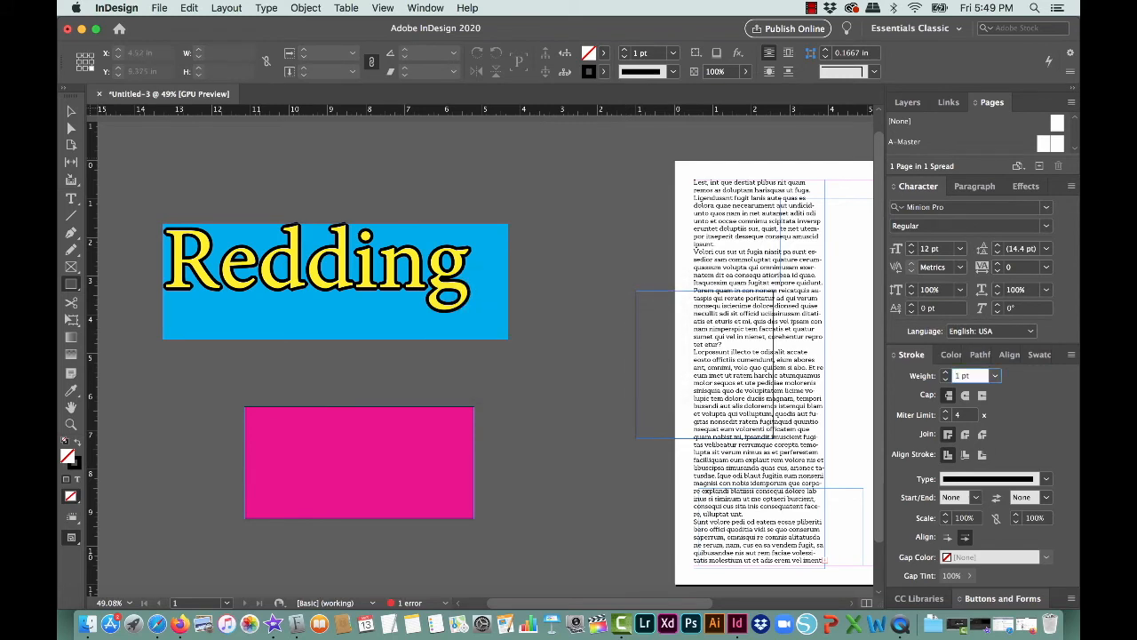
key(Up)
key(Up)
key(Up)
key(Up)
key(Up)
key(Up)
key(Up)
key(Up)
key(Up)
key(Up)
key(Up)
key(Up)
double_click(972, 376)
text(1)
key(Return)
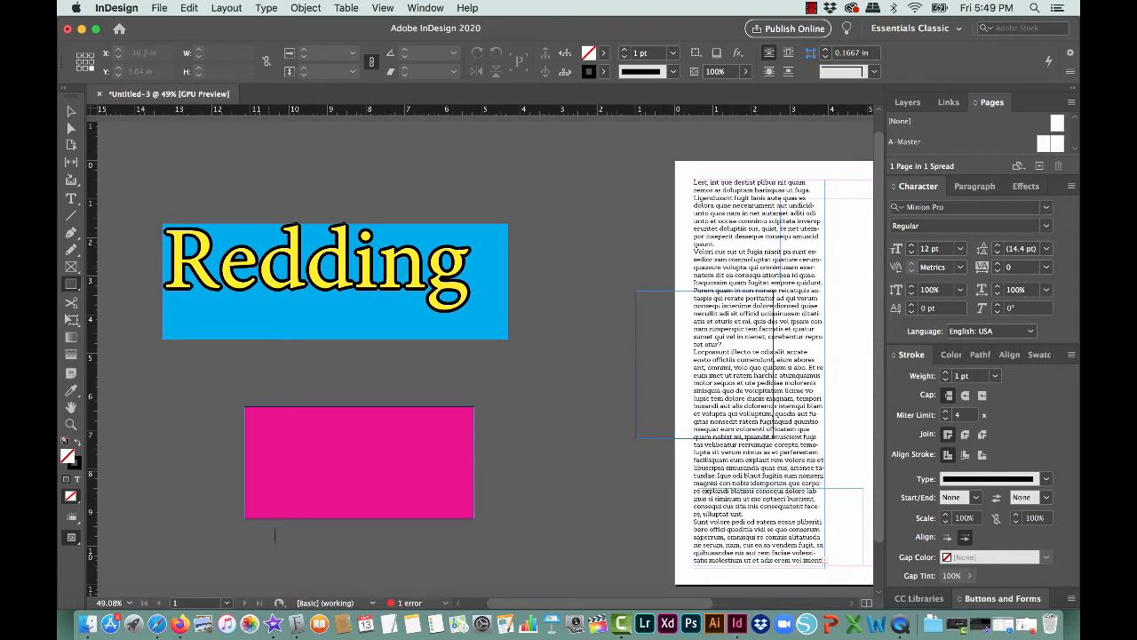
- Raise the stroke weight of the magenta rectangle to 66 pt
key(v)
click(314, 466)
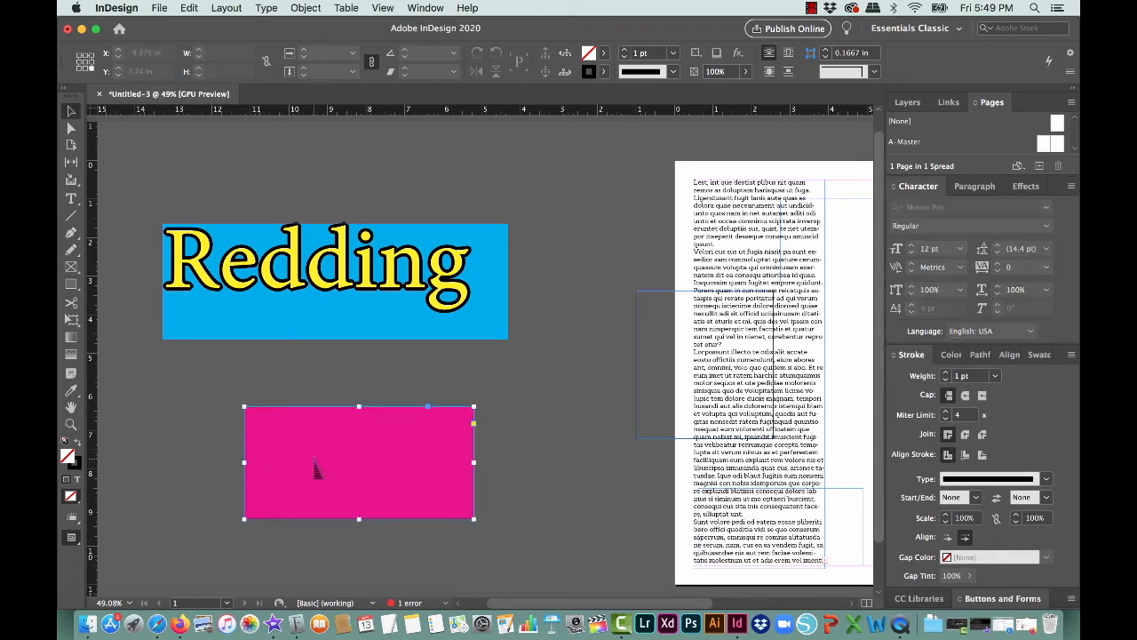
click(962, 376)
text(6)
key(Return)
key(Up)
key(Up)
key(Up)
key(Up)
key(Up)
key(Up)
key(Up)
key(Up)
key(Up)
key(Up)
key(Up)
key(Up)
key(Up)
key(Up)
key(Up)
key(Up)
key(Up)
key(Up)
key(Up)
key(Up)
key(Up)
key(Up)
key(Up)
key(Up)
key(Up)
key(Up)
key(Up)
key(Up)
key(Up)
key(Up)
key(Up)
key(Up)
key(Up)
key(Up)
key(Up)
key(Up)
key(Up)
key(Up)
key(Up)
key(Up)
key(Up)
key(Up)
key(Up)
key(Up)
key(Up)
key(Up)
key(Up)
key(Up)
key(Up)
key(Up)
key(Up)
key(Up)
key(Up)
key(Up)
key(Up)
key(Up)
key(Up)
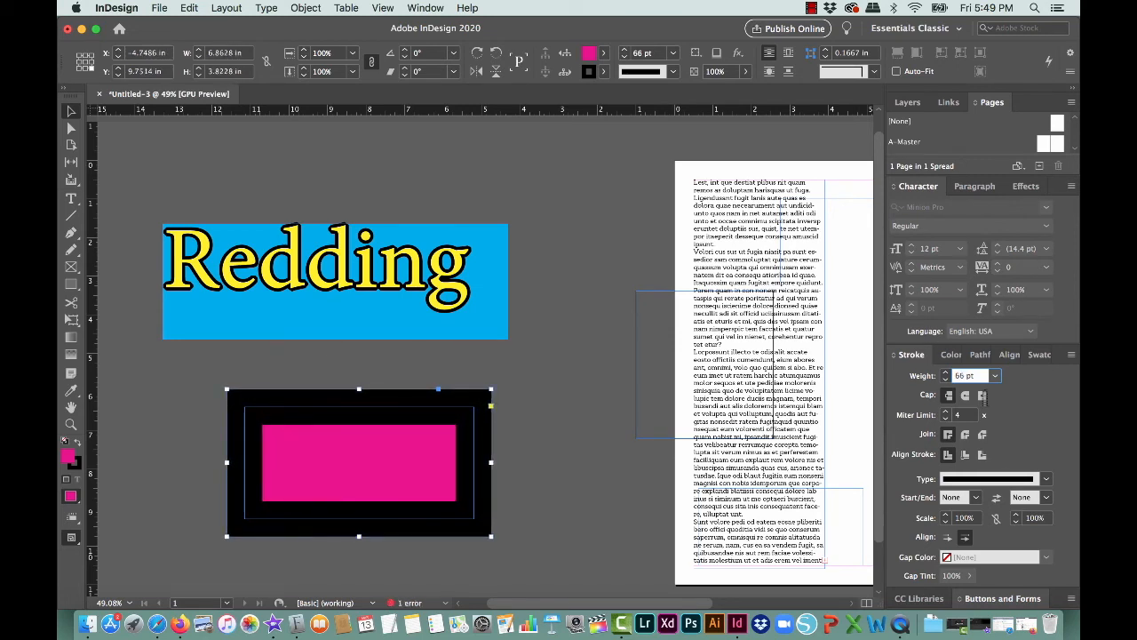
- Give the rectangle's stroke a round cap and round join, trying inside alignment before aligning it to the outside
click(965, 394)
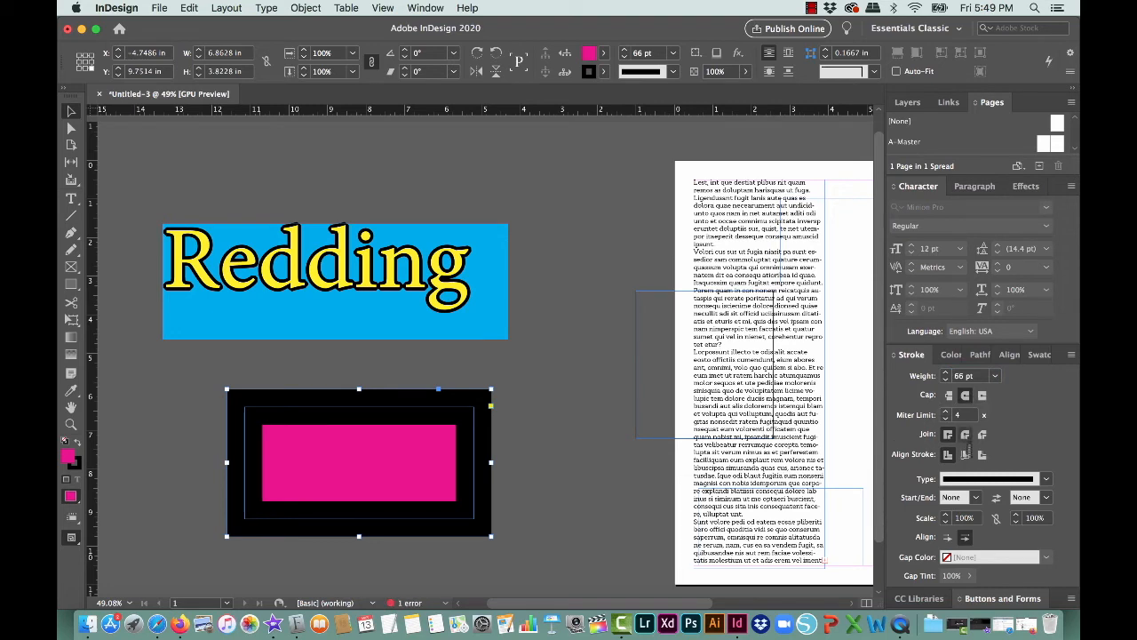
click(965, 433)
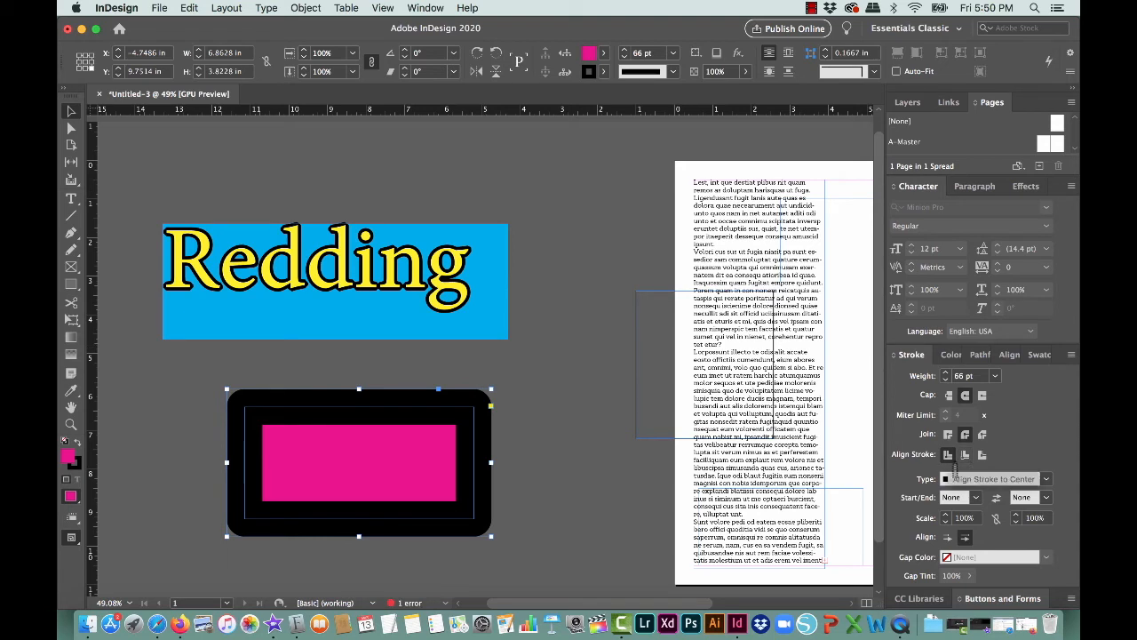
click(966, 454)
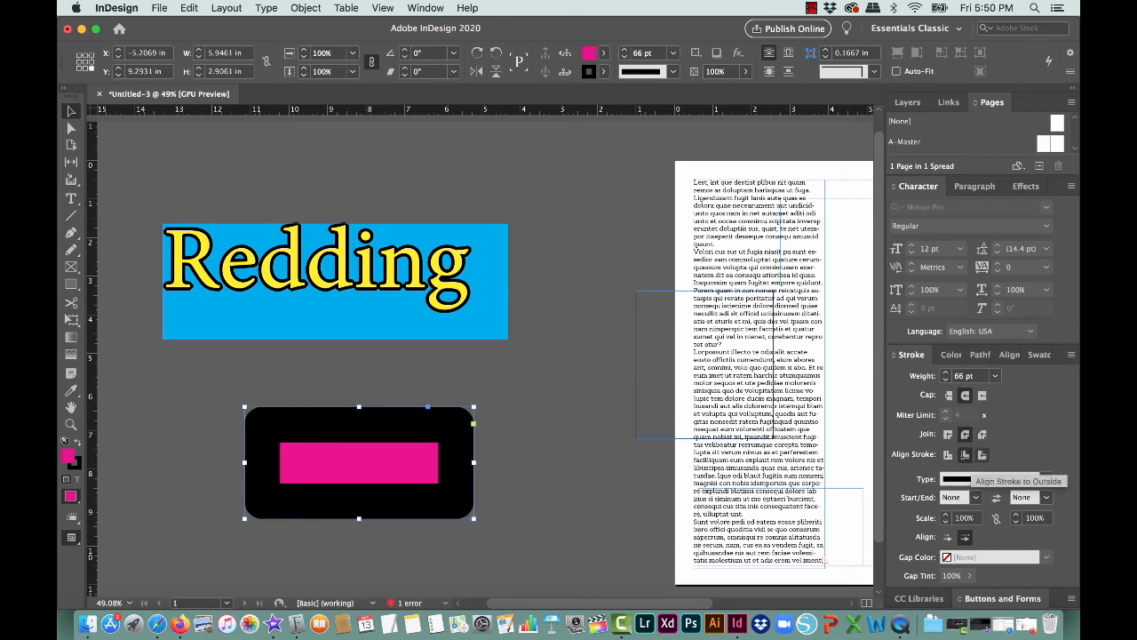
click(982, 454)
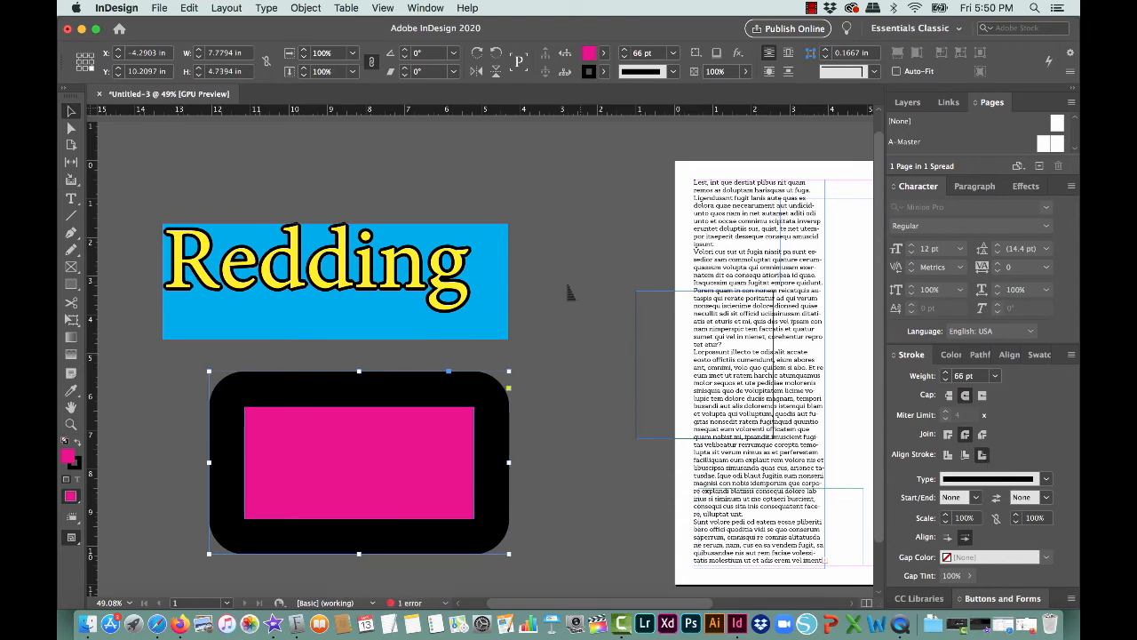
- Delete the "Redding" text frame above the magenta rectangle
drag(352, 407, 431, 426)
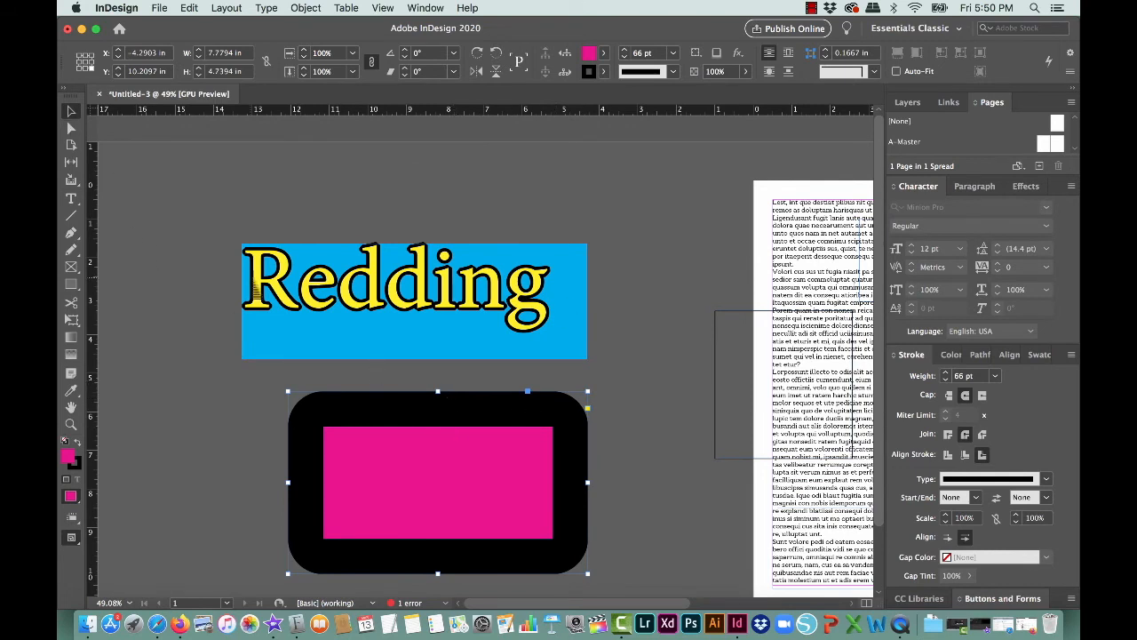
click(277, 284)
key(Delete)
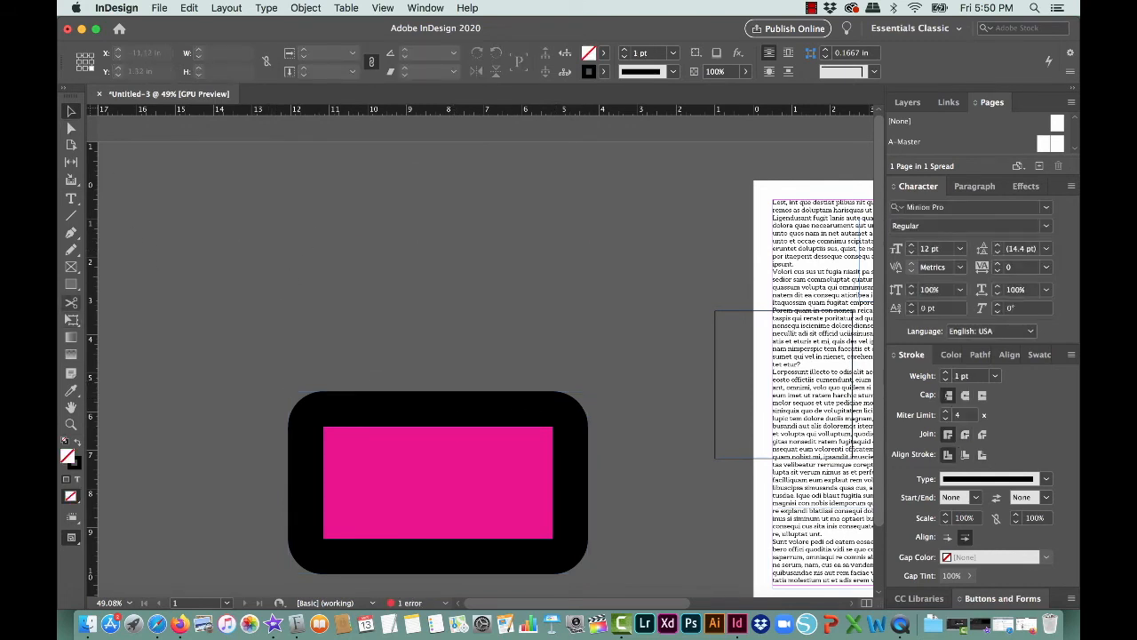
- Create a 2 by 2 in square on the pasteboard above the magenta rectangle, using exact dimensions
click(71, 283)
click(259, 260)
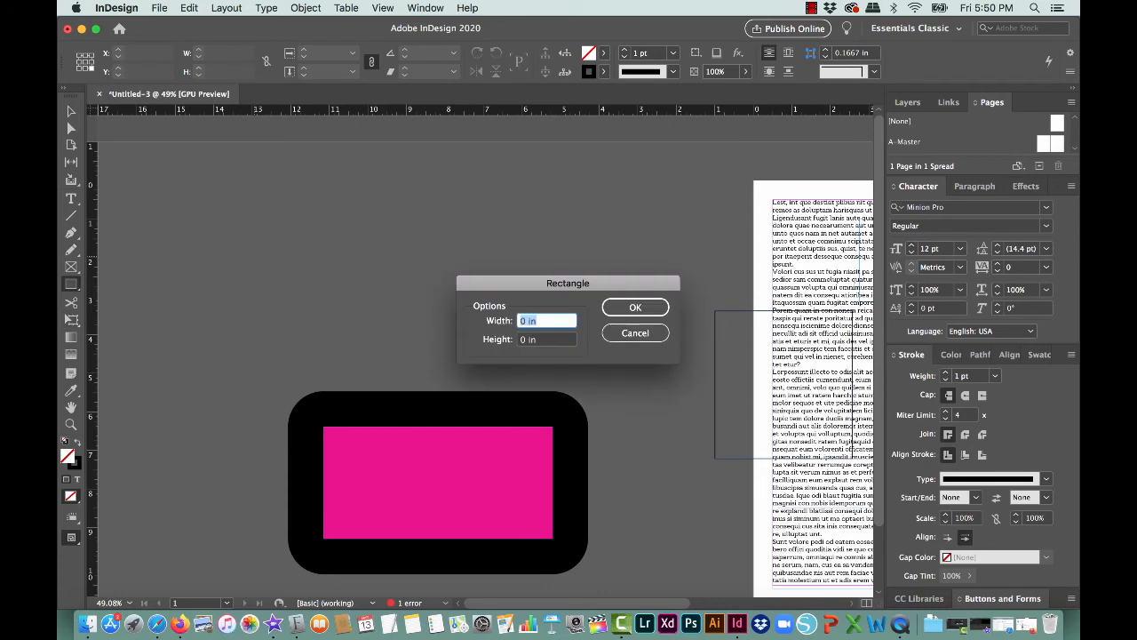
text(2)
key(Tab)
text(2)
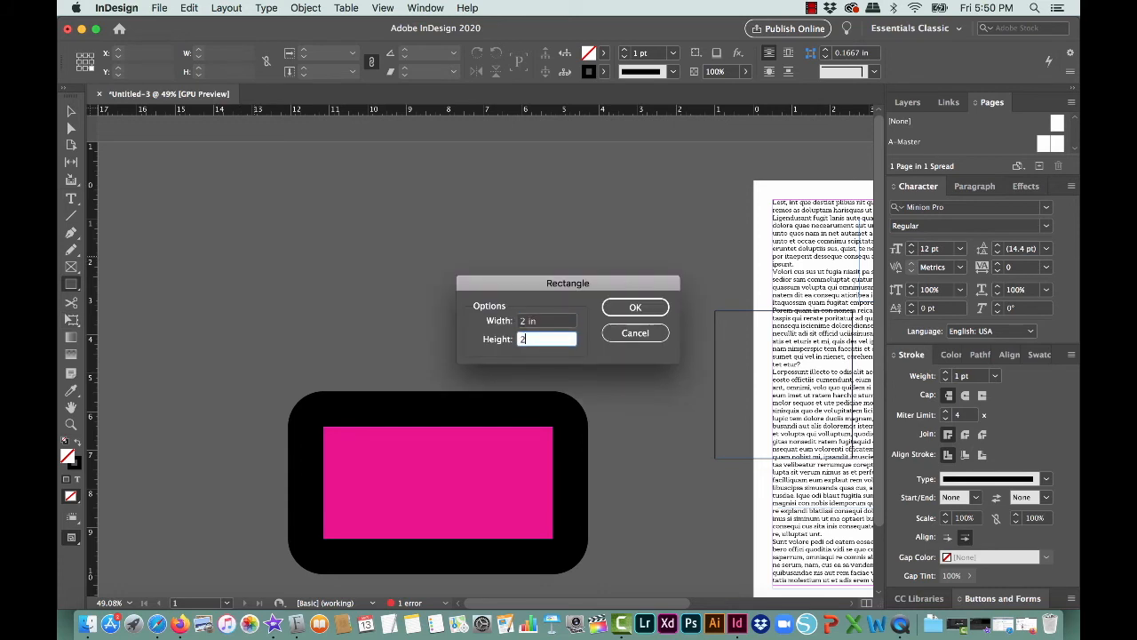
key(Return)
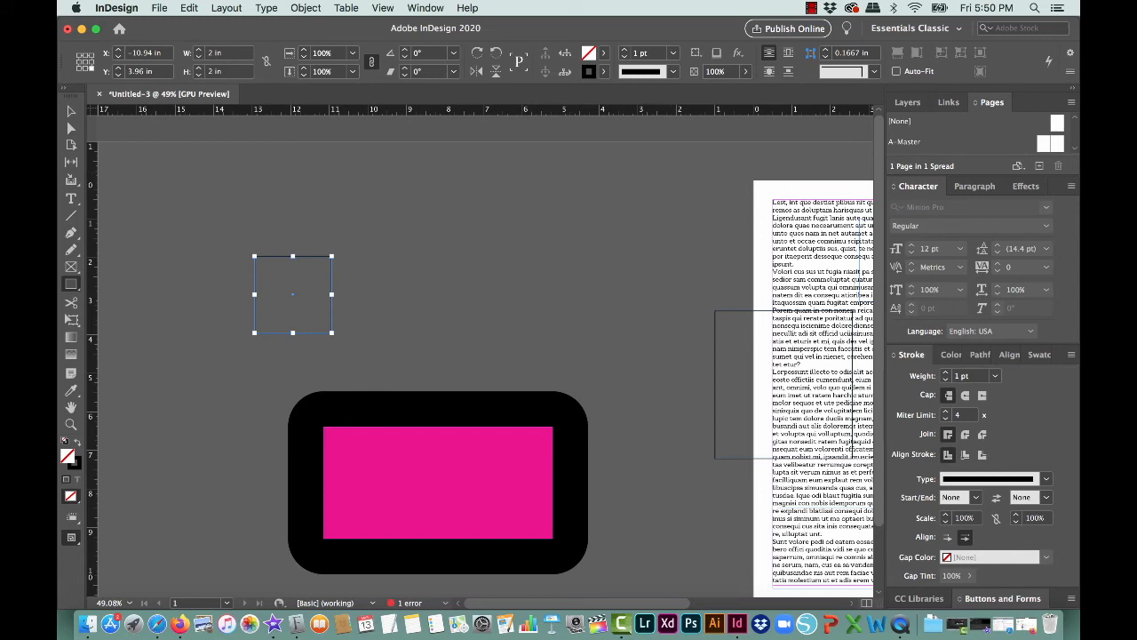
- Set the square's stroke weight to 10 pt and align the stroke to the inside
click(658, 52)
text(10)
key(Return)
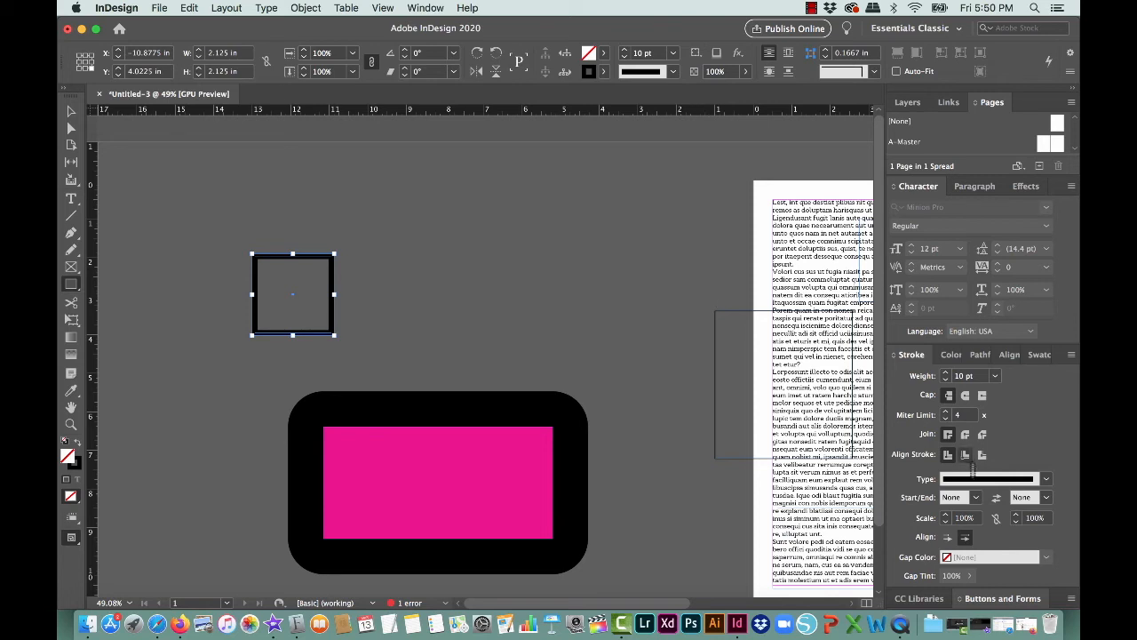
click(964, 454)
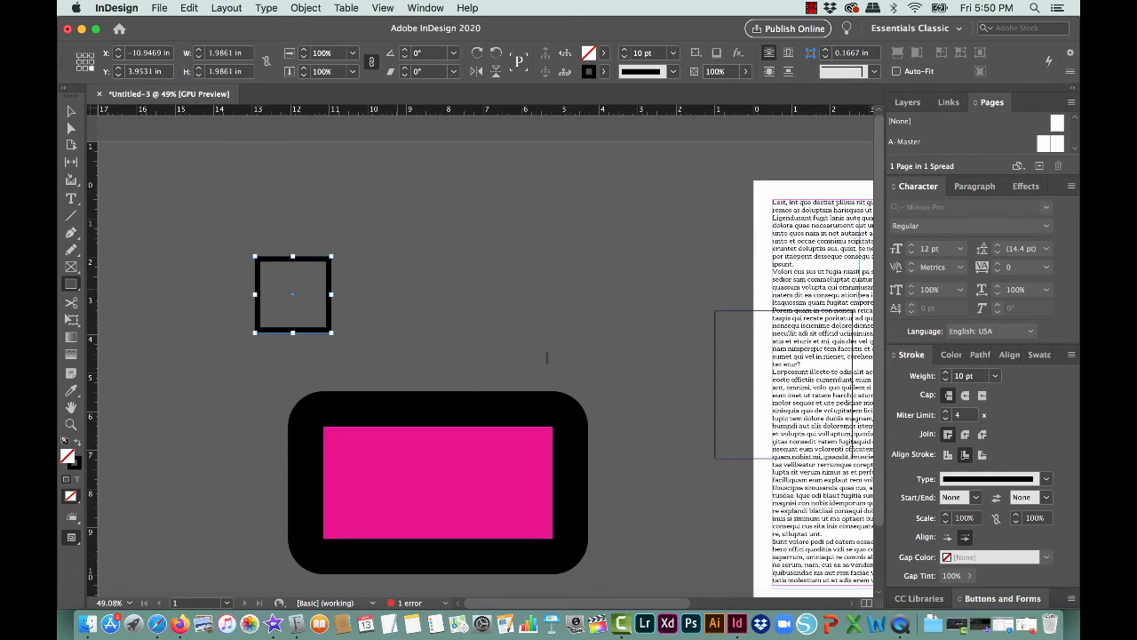
- Select the magenta rectangle and try the Thick - Thick and Thick - Thin stroke types on it
click(1046, 479)
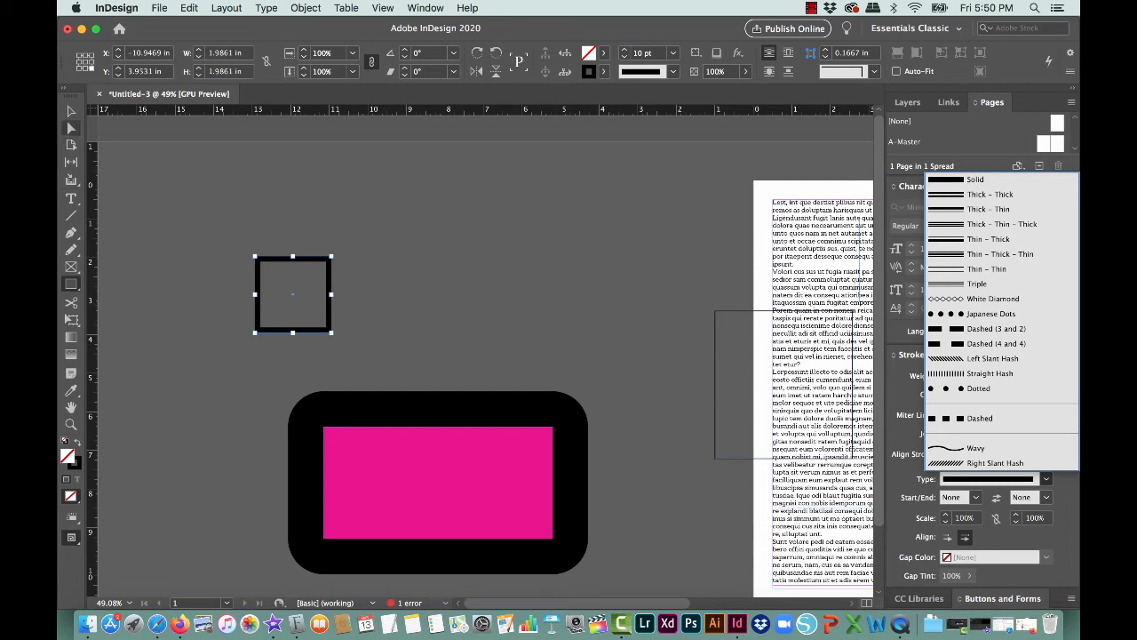
click(71, 128)
click(71, 112)
click(363, 444)
click(1047, 479)
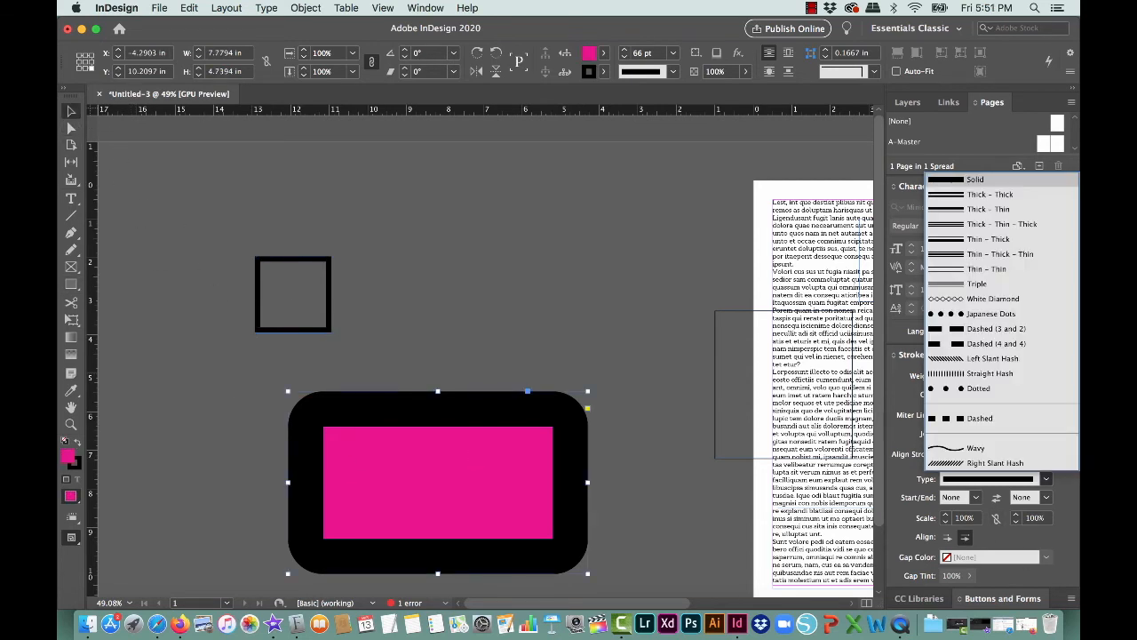
click(968, 193)
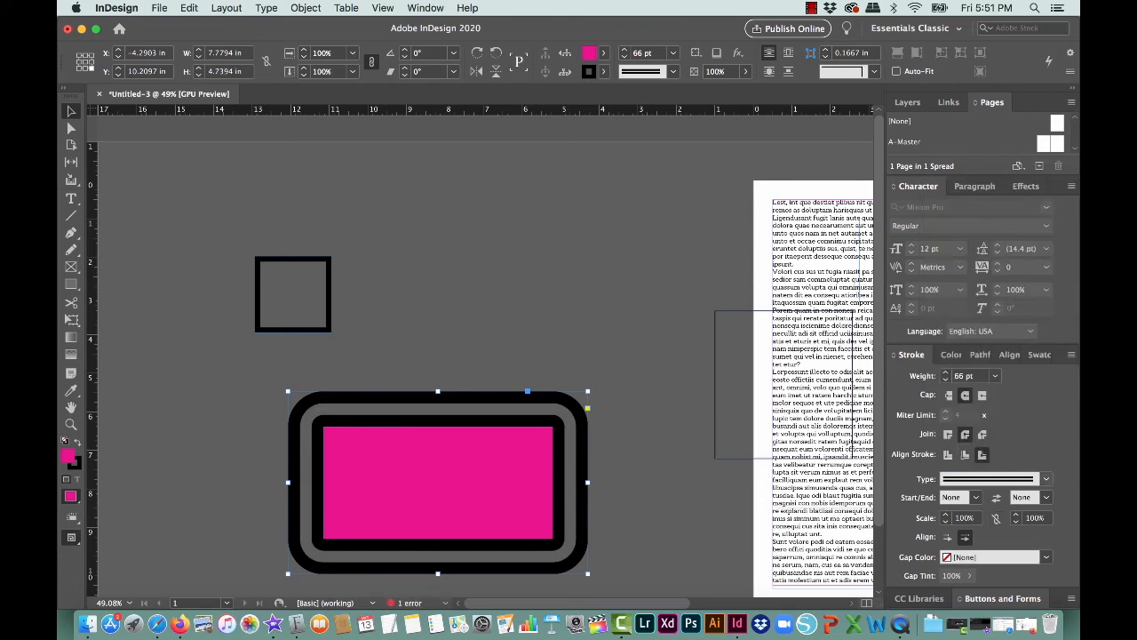
click(1046, 478)
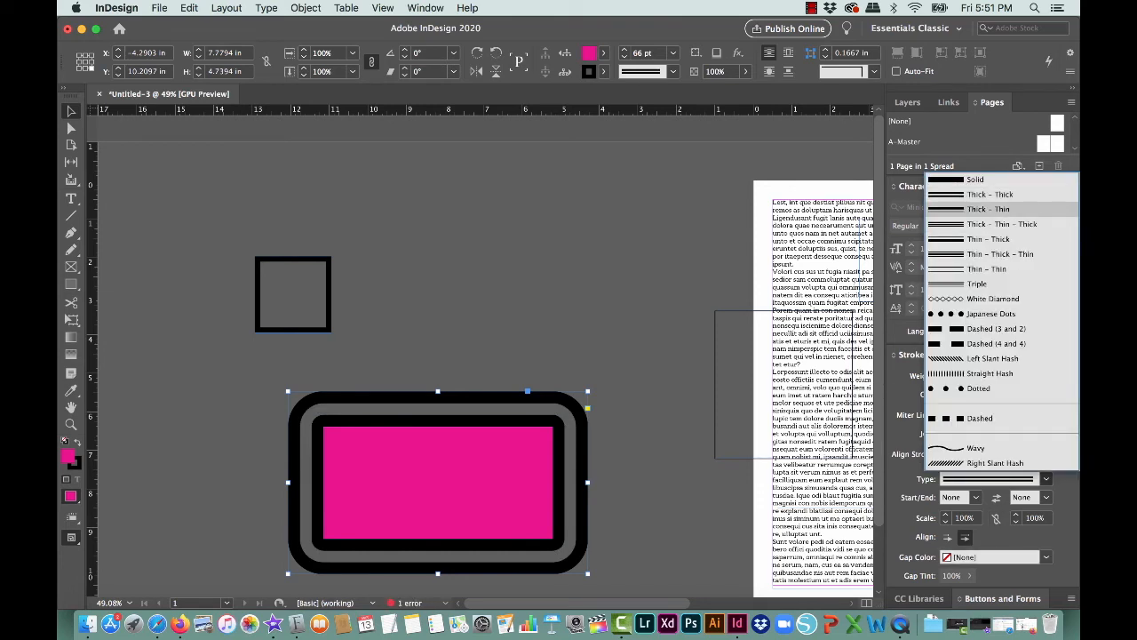
click(988, 208)
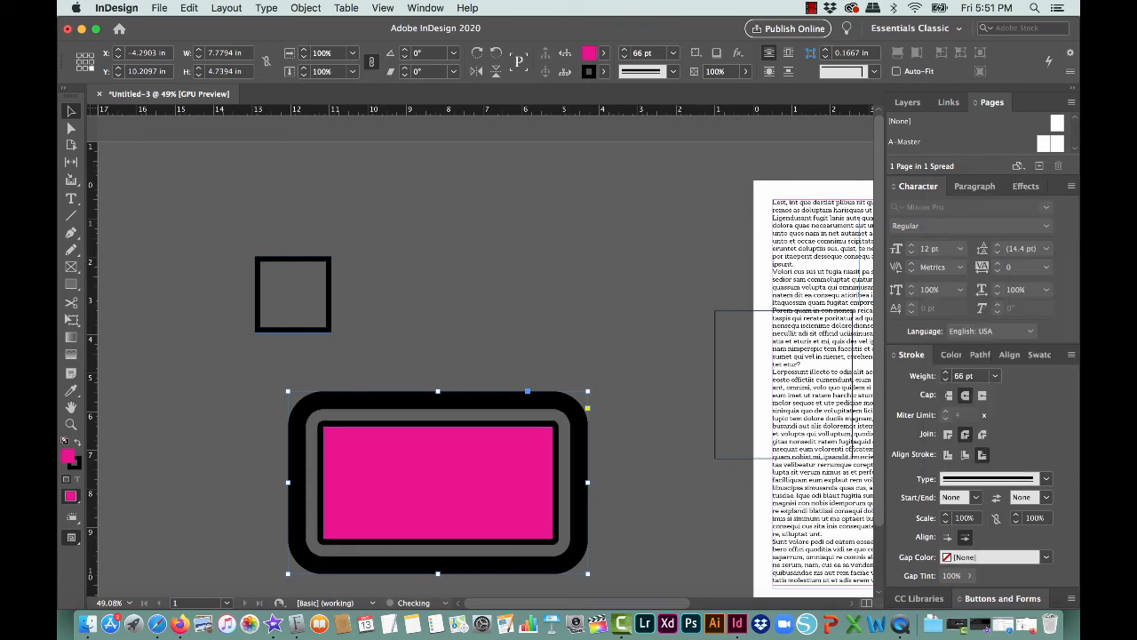
- Try the Japanese Dots and Dashed (4 and 4) stroke types on the magenta rectangle
click(1046, 479)
click(986, 313)
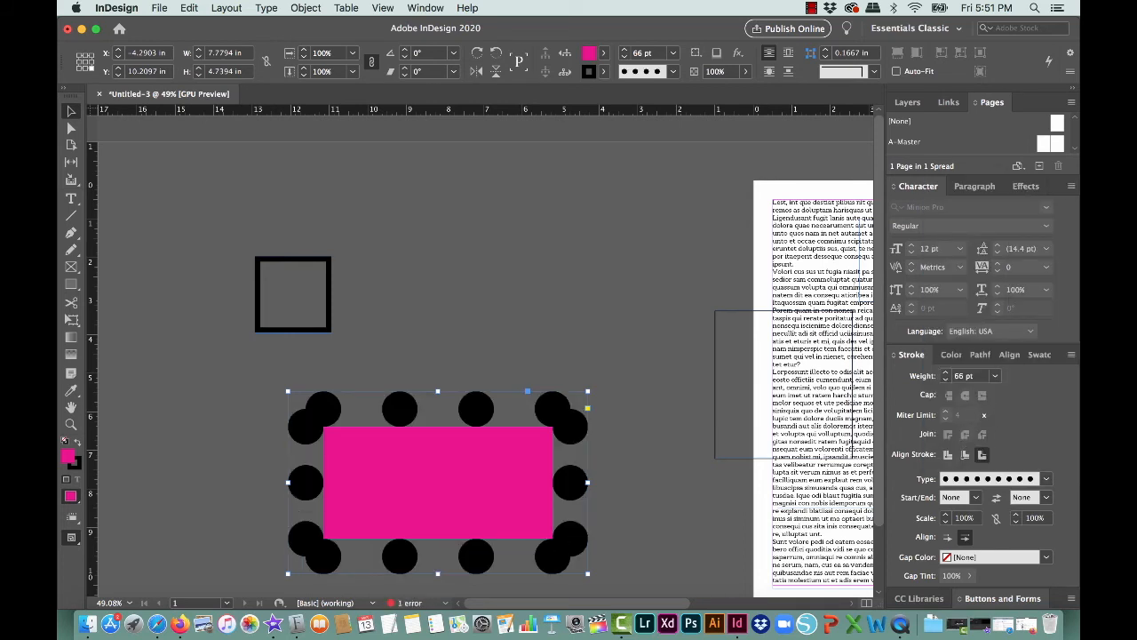
click(1047, 479)
click(986, 346)
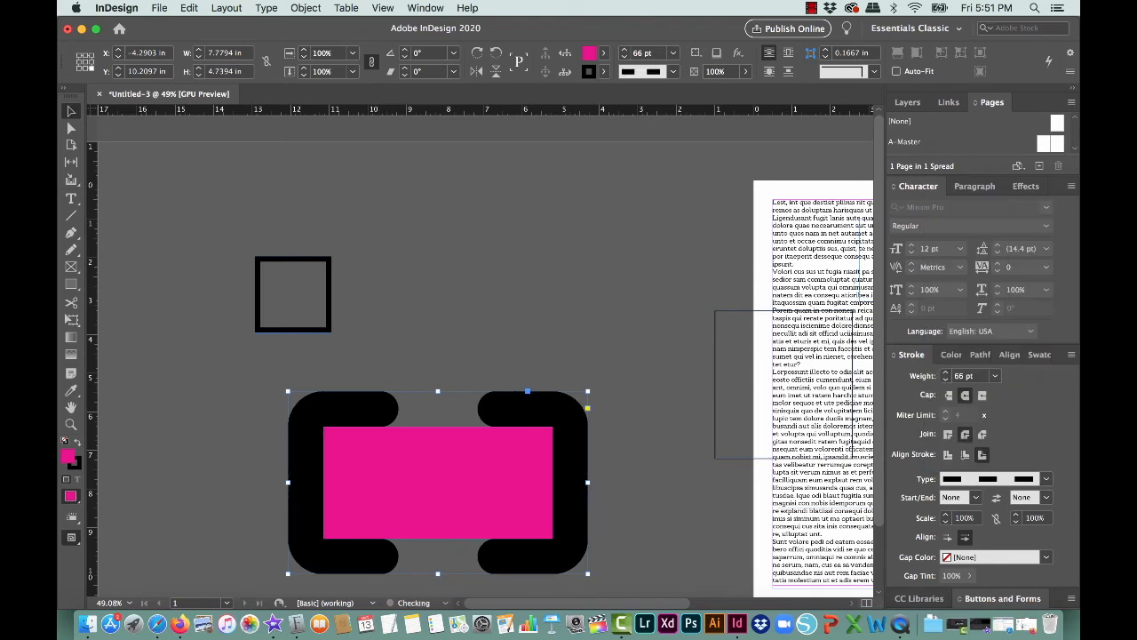
click(1046, 479)
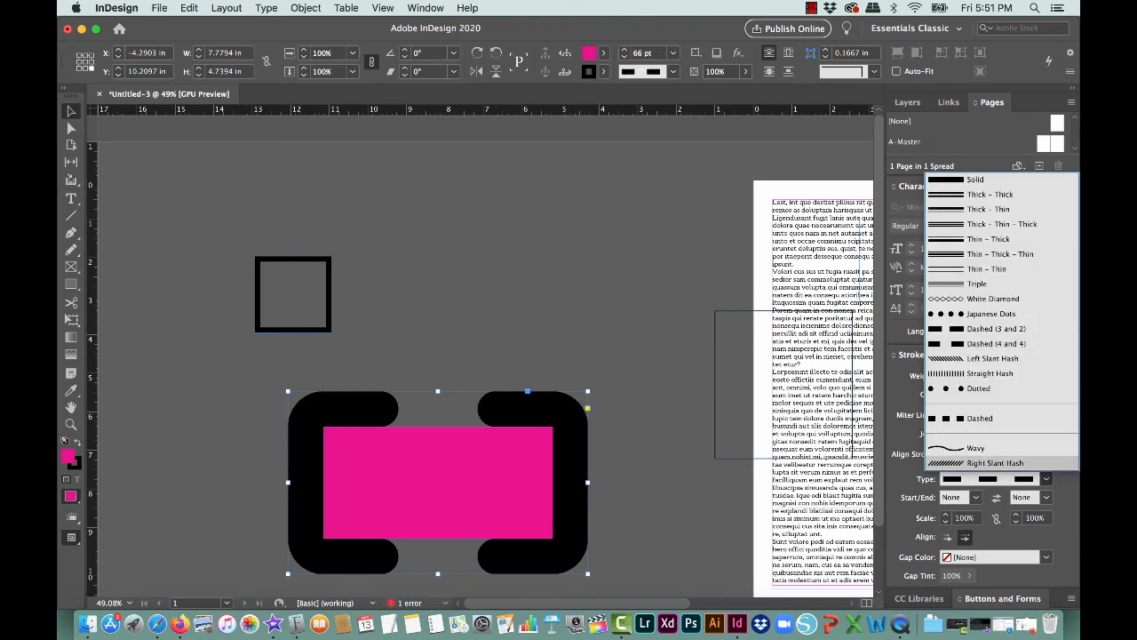
click(909, 434)
- Set the magenta rectangle's stroke weight to 30 pt
double_click(964, 376)
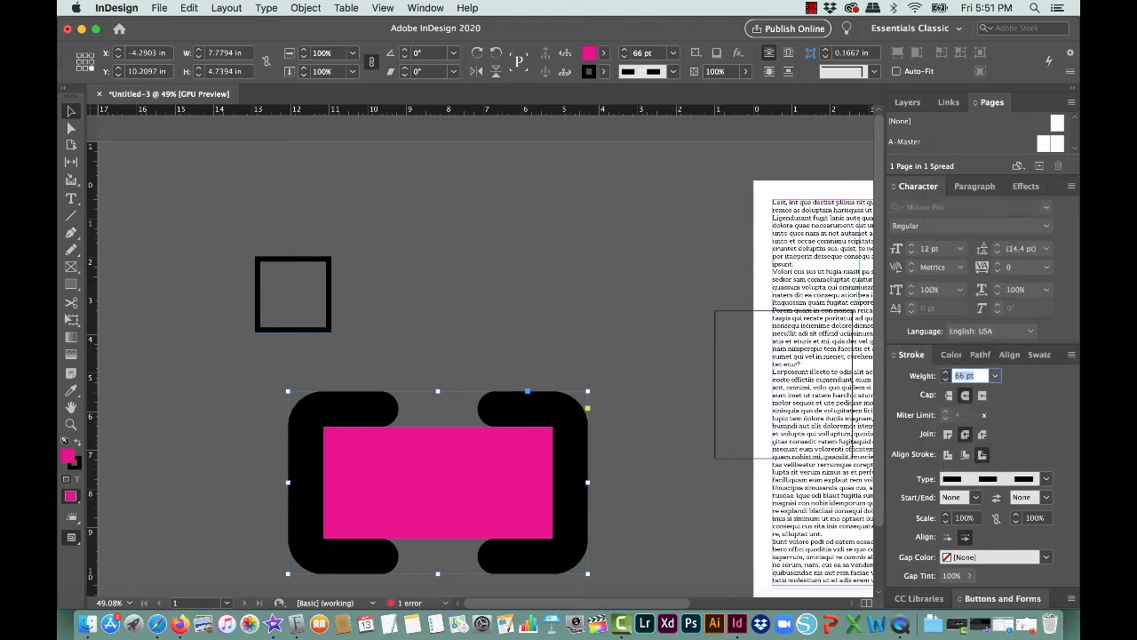
text(390)
key(Return)
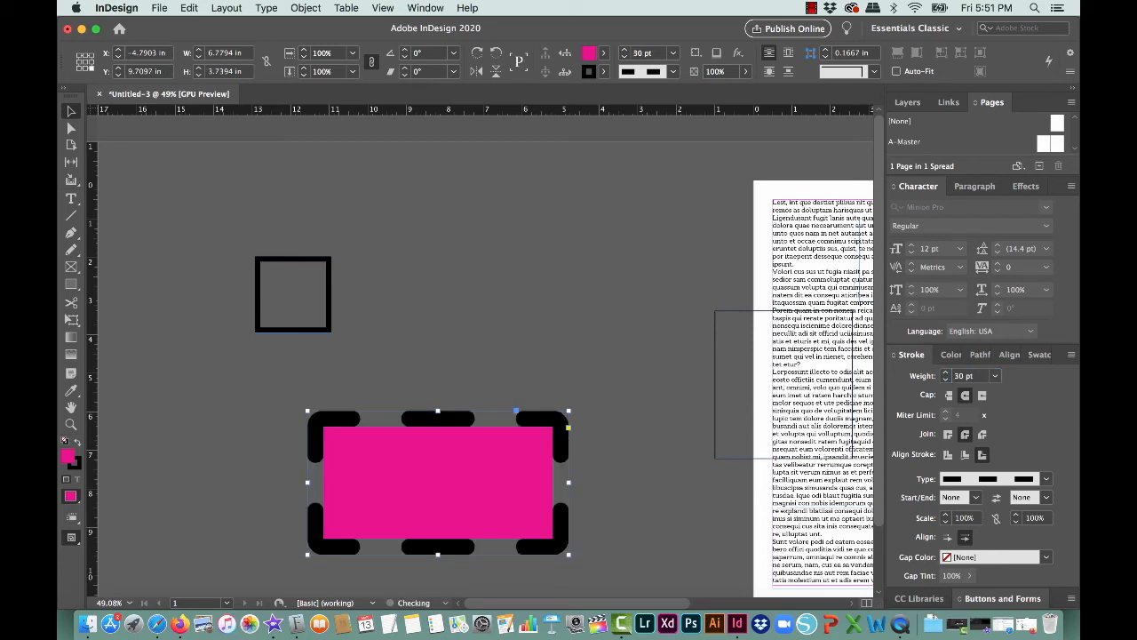
- Try the Right Slant Hash, Wavy and Straight Hash stroke types on the magenta rectangle
click(1045, 478)
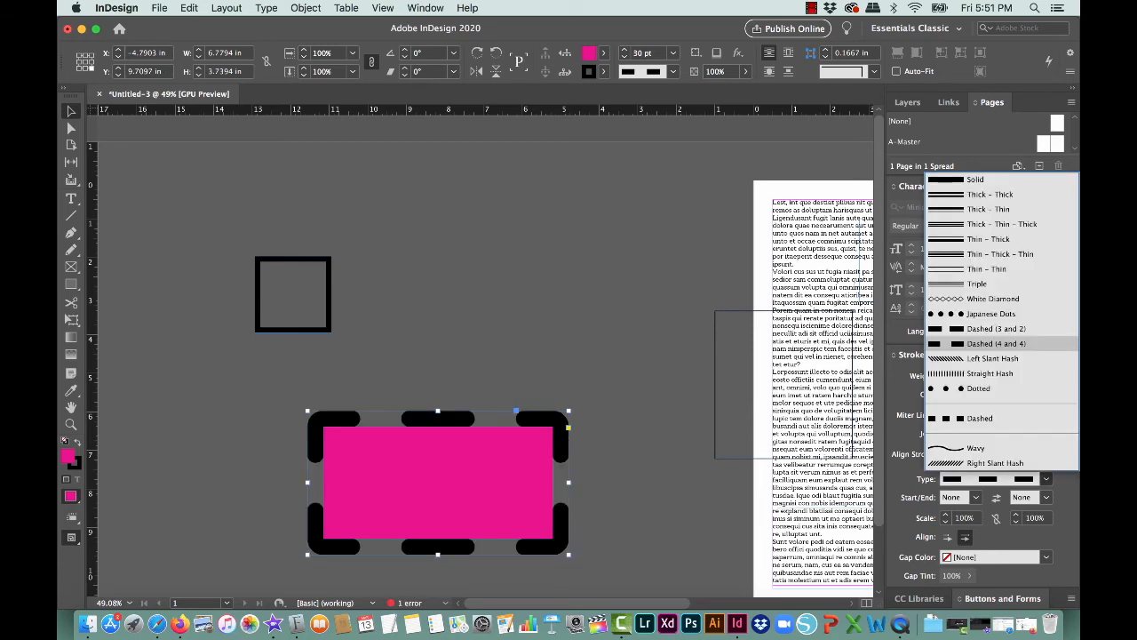
click(995, 463)
click(1045, 477)
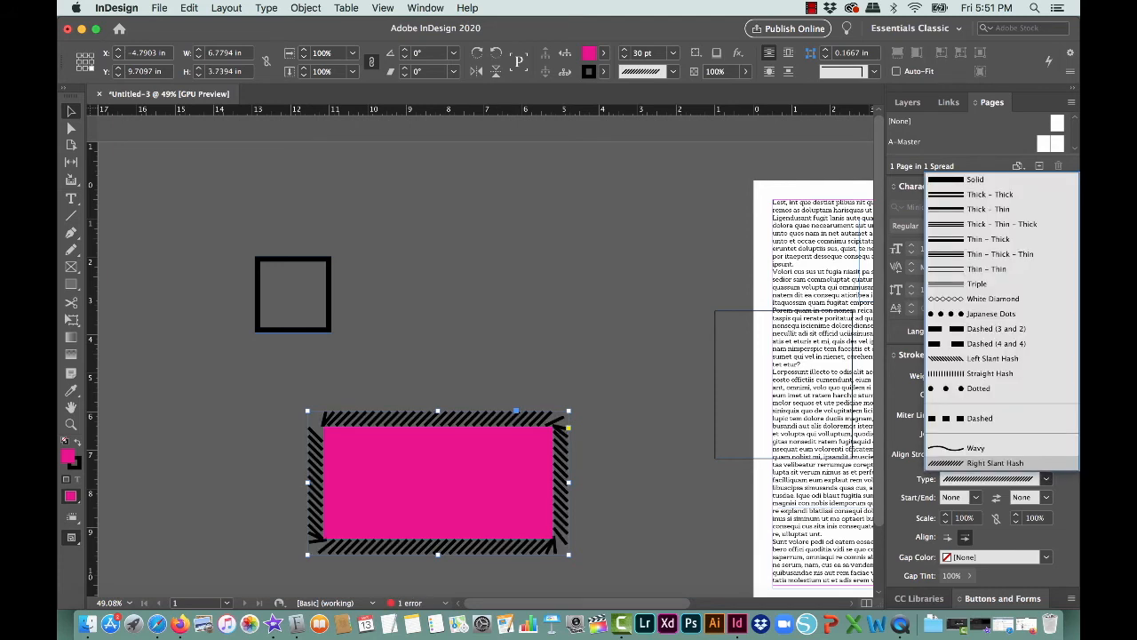
click(975, 447)
click(1045, 478)
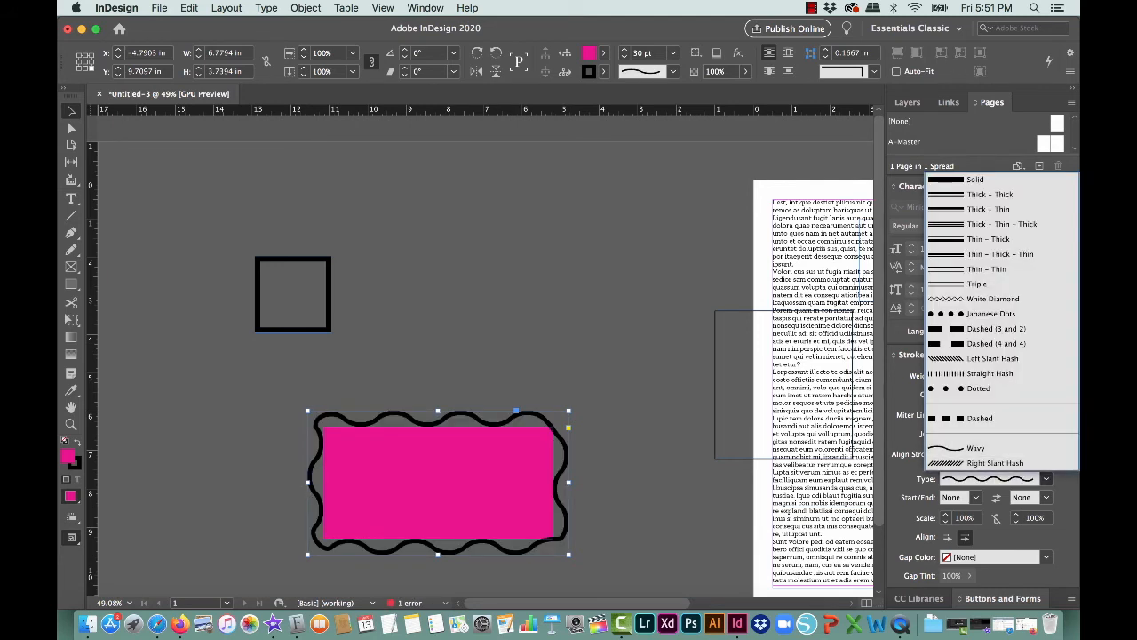
click(990, 373)
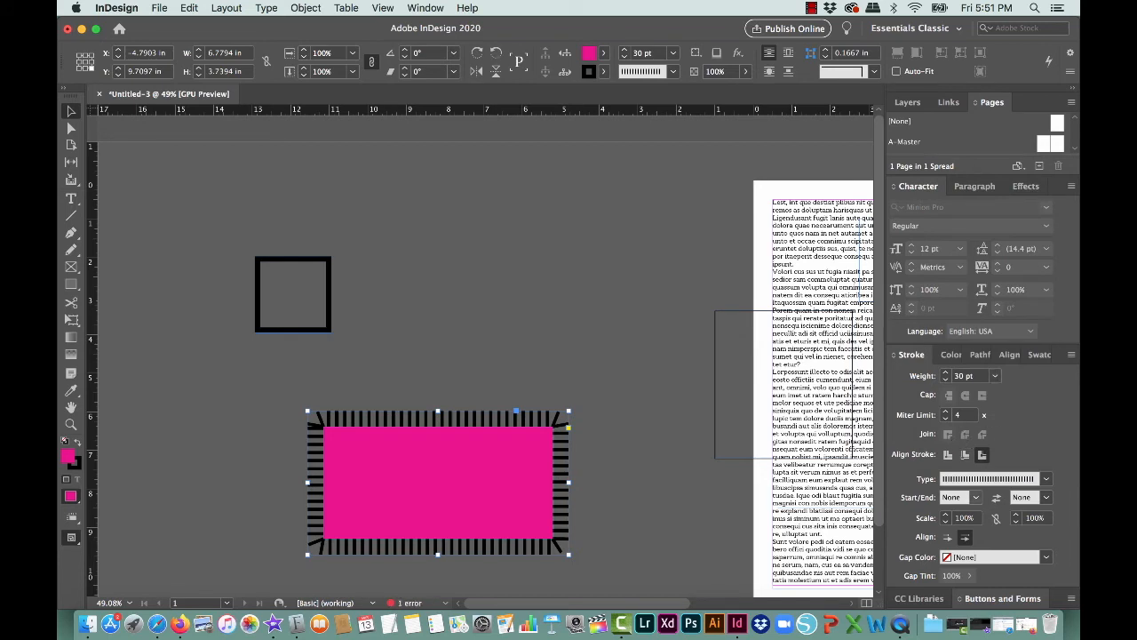
- Draw a horizontal line about 4.62 in long above the magenta rectangle and set its stroke weight to 29 pt
click(71, 214)
drag(476, 263, 652, 262)
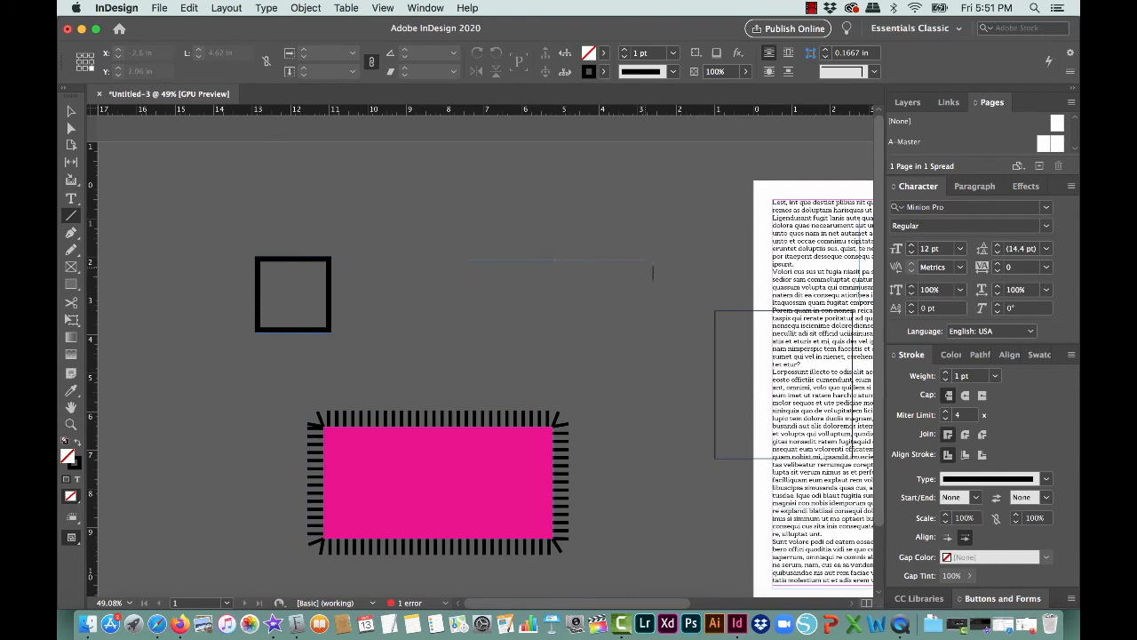
click(966, 376)
text(29)
key(Return)
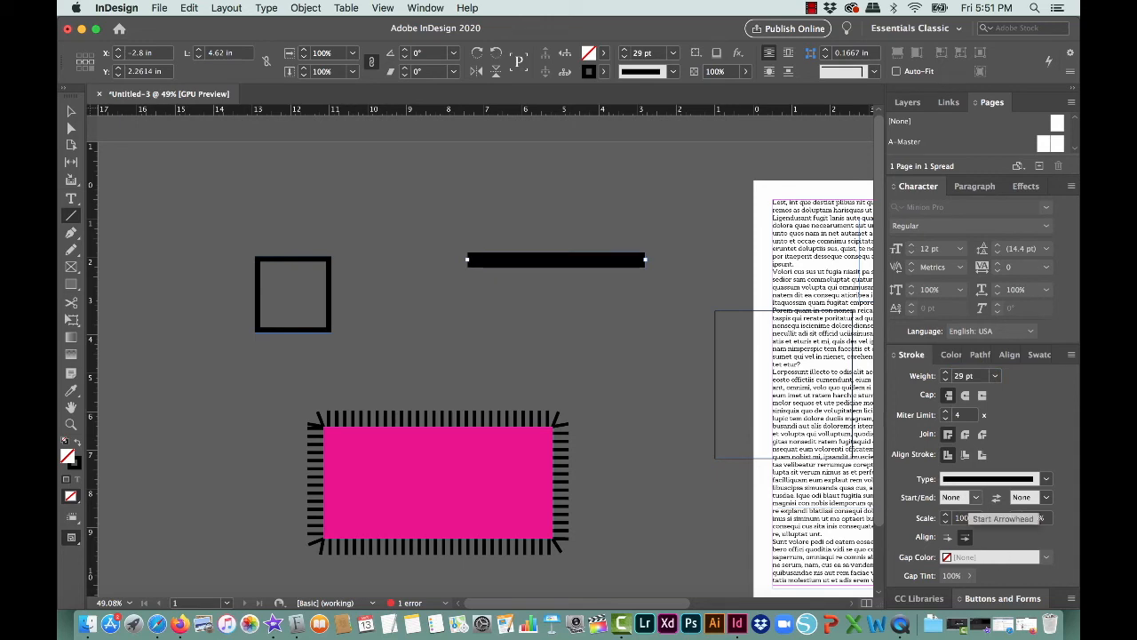
- Give the thick line a CircleSolid start, try a Triangle end, and set its end shape to Square
click(964, 496)
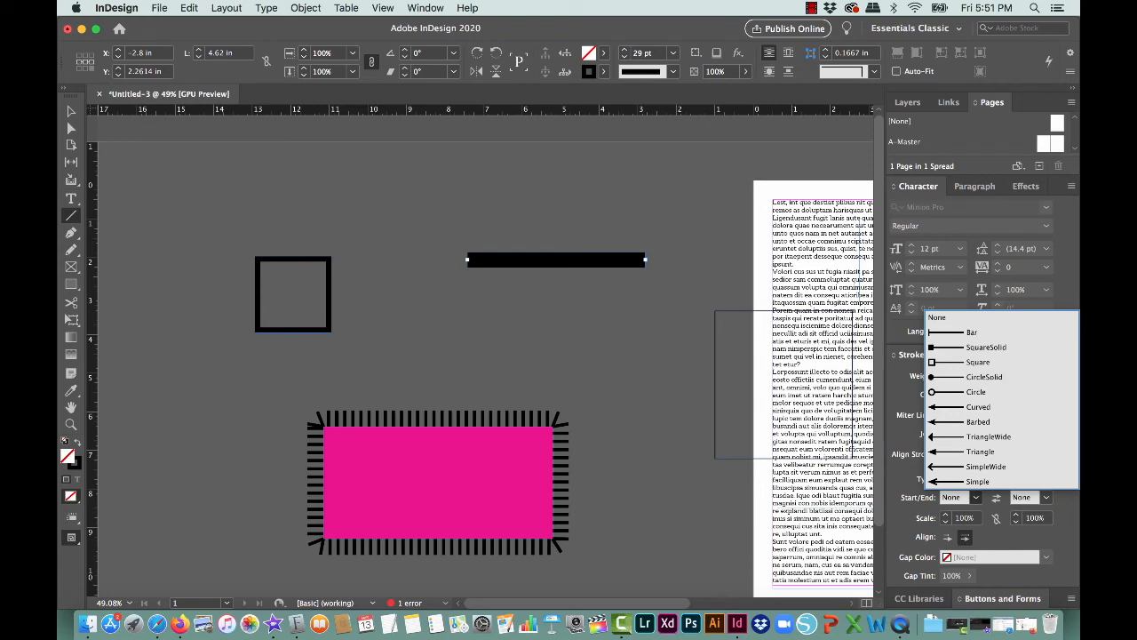
click(977, 376)
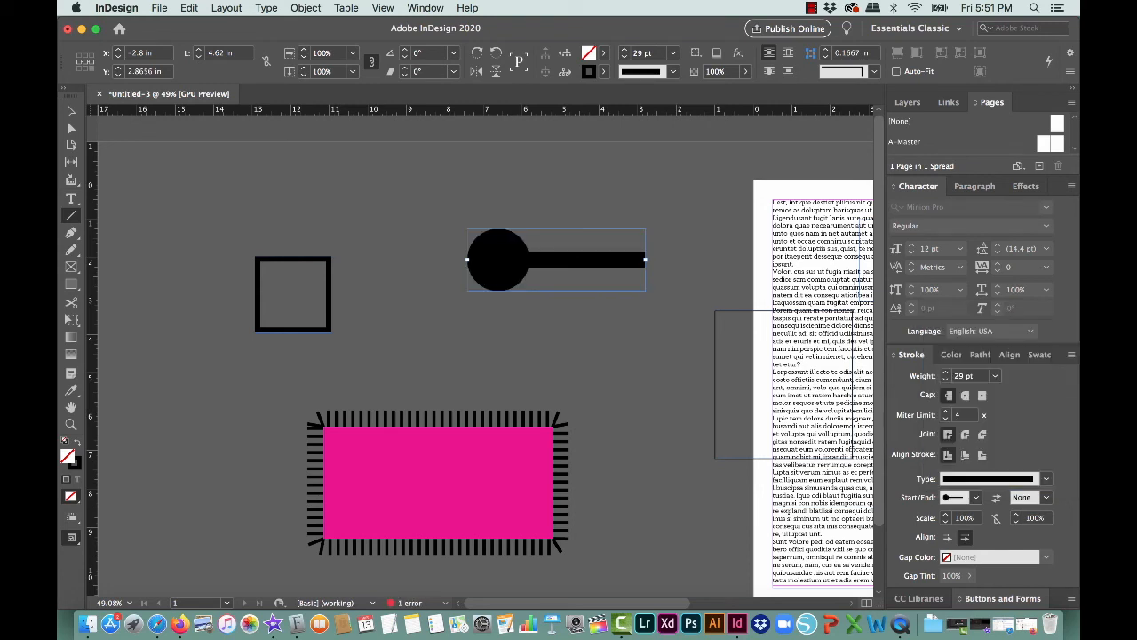
click(1046, 498)
click(977, 451)
click(1046, 497)
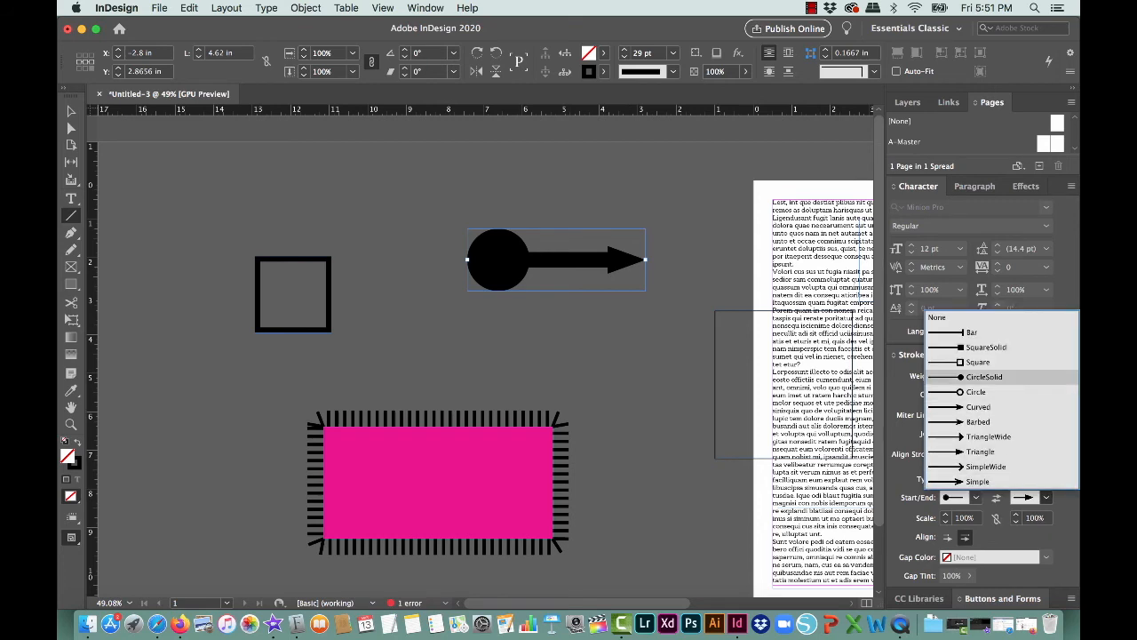
click(977, 361)
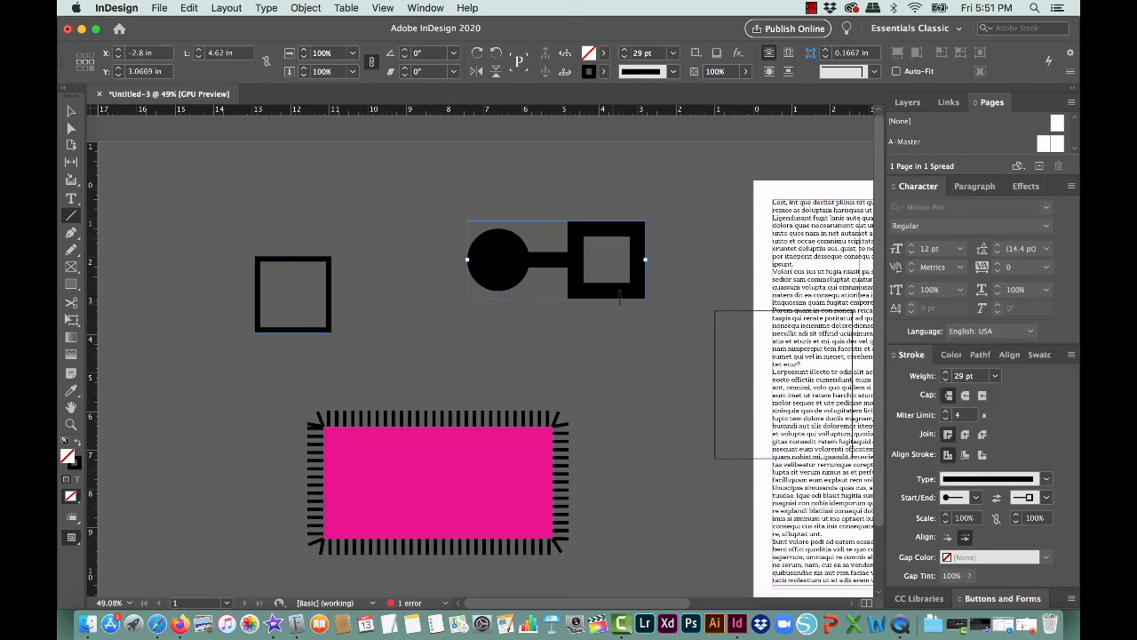
mouse_move(509, 351)
mouse_down()
mouse_move(693, 351)
mouse_move(610, 350)
mouse_up()
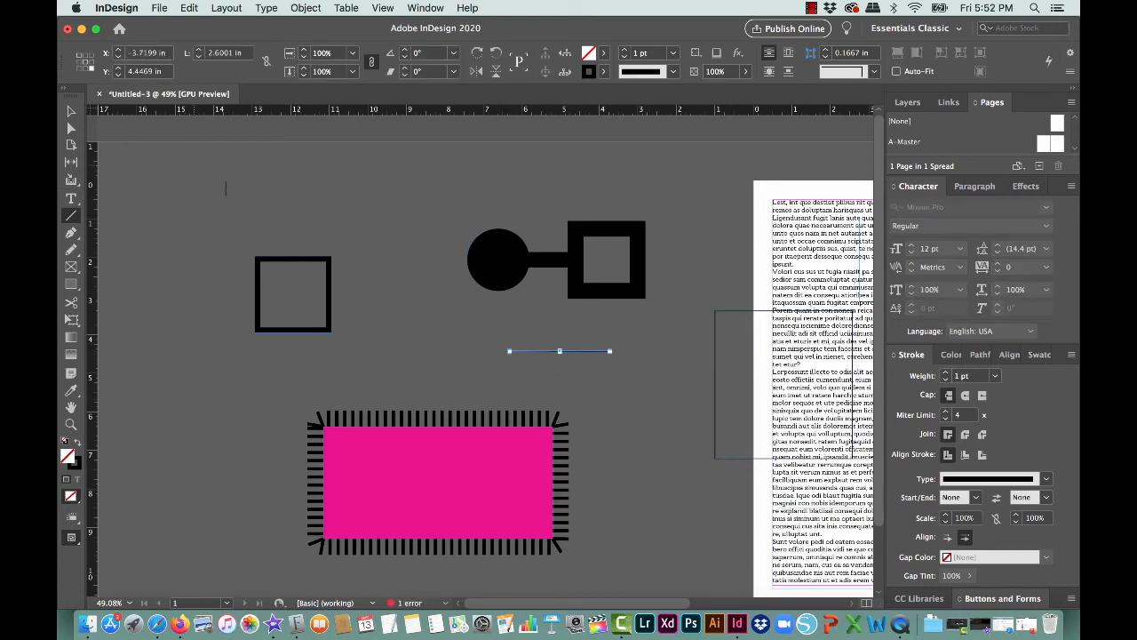
click(71, 112)
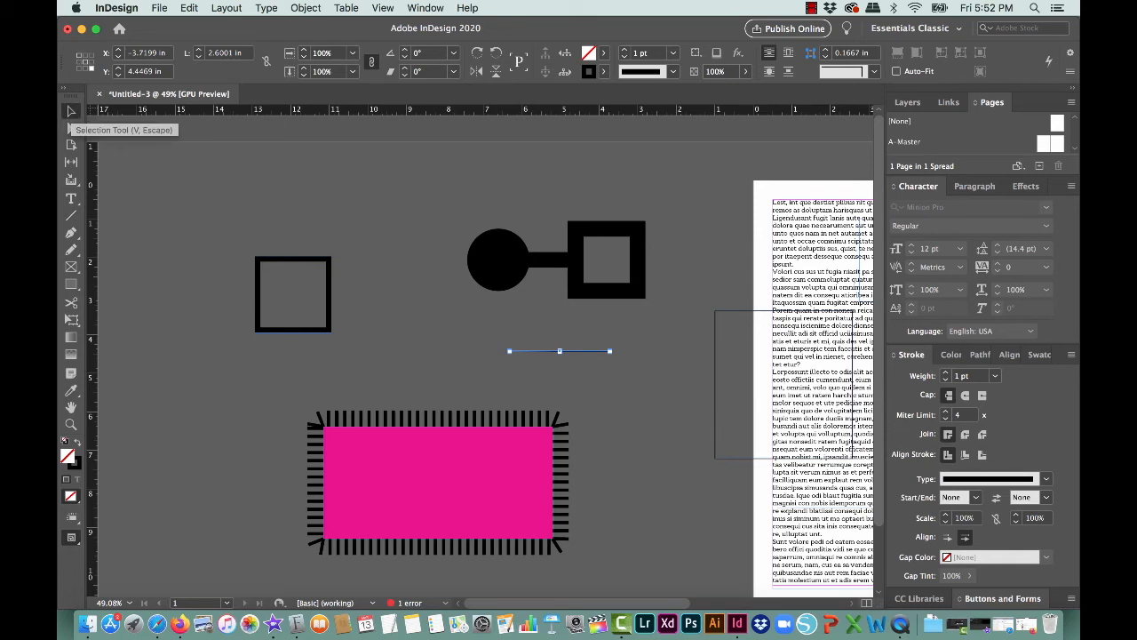
key(BackSpace)
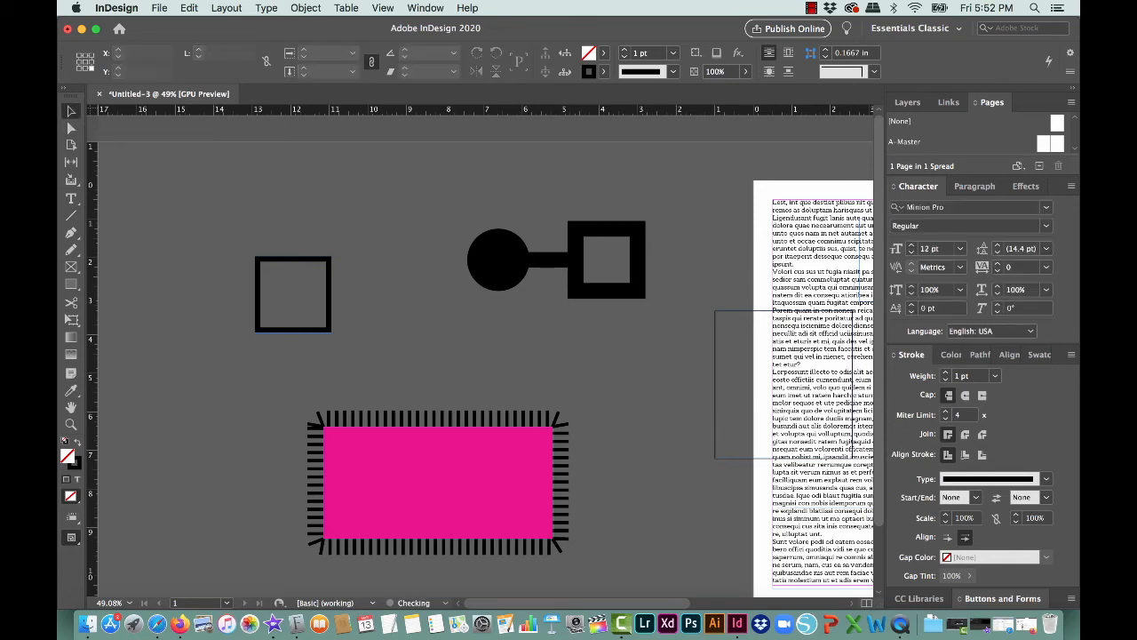
- Select the magenta rectangle, try aligning its stroke to the inside and center, and return the alignment to the outside
click(472, 516)
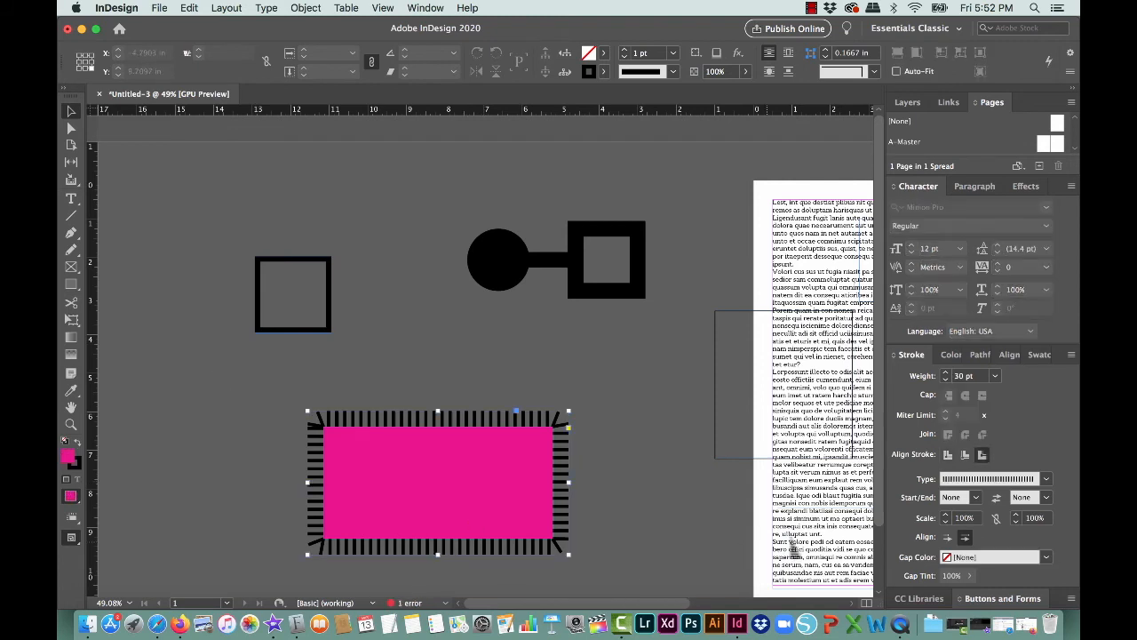
click(965, 453)
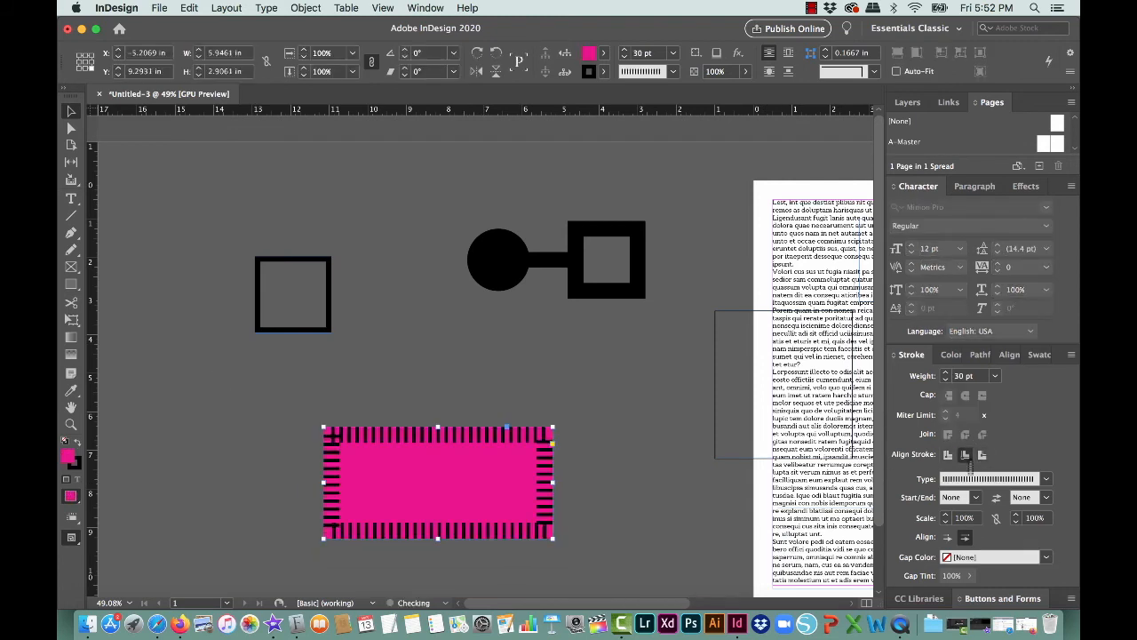
click(948, 454)
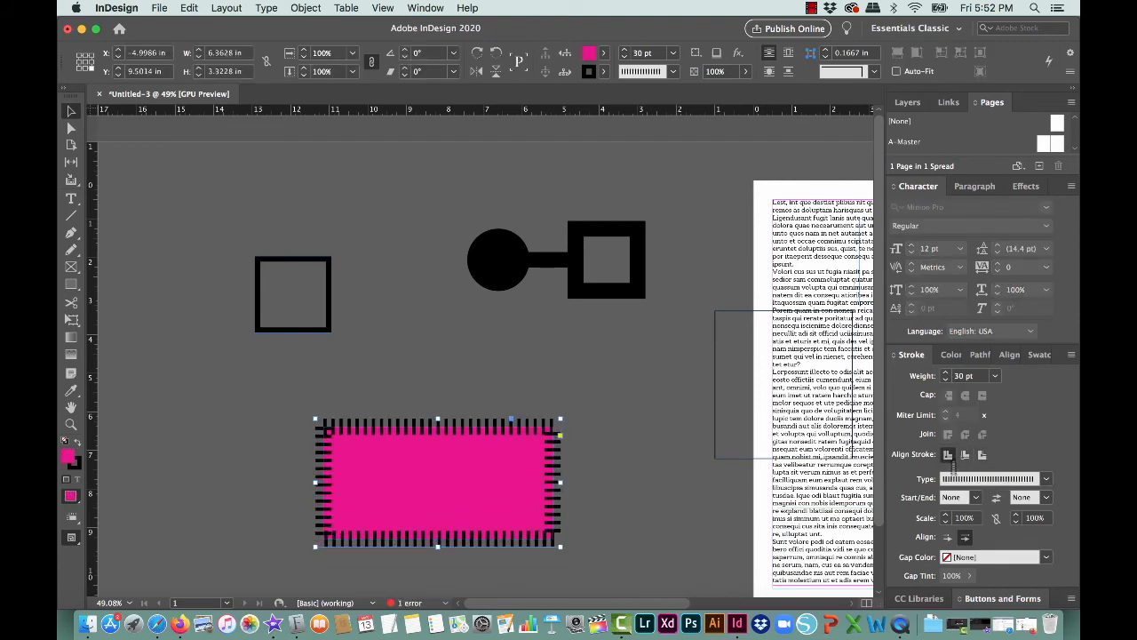
click(965, 454)
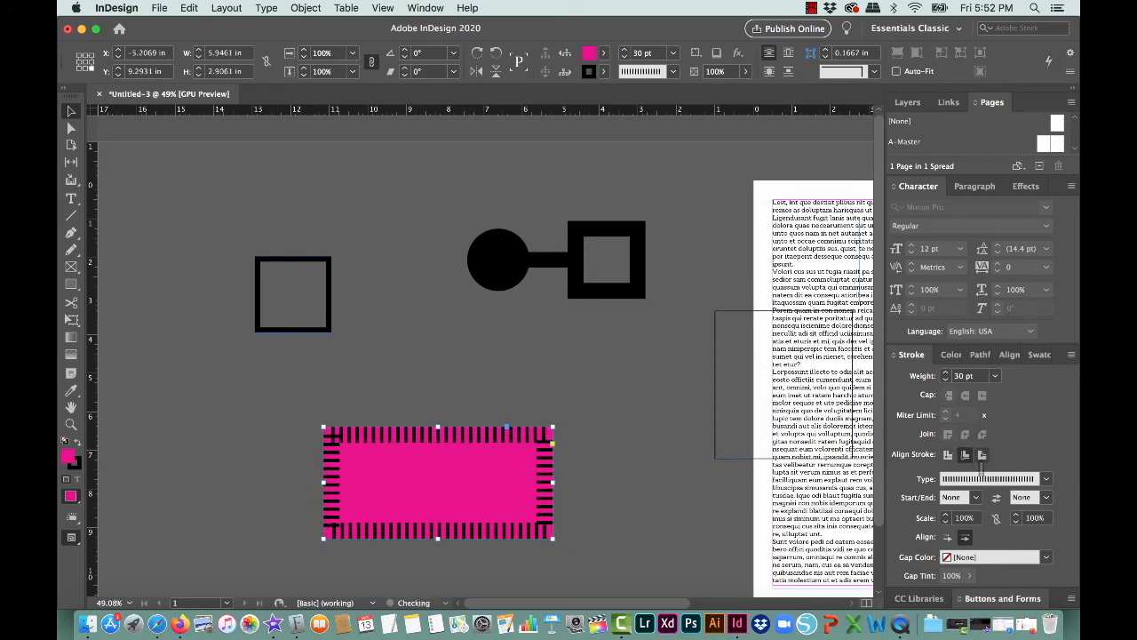
click(981, 454)
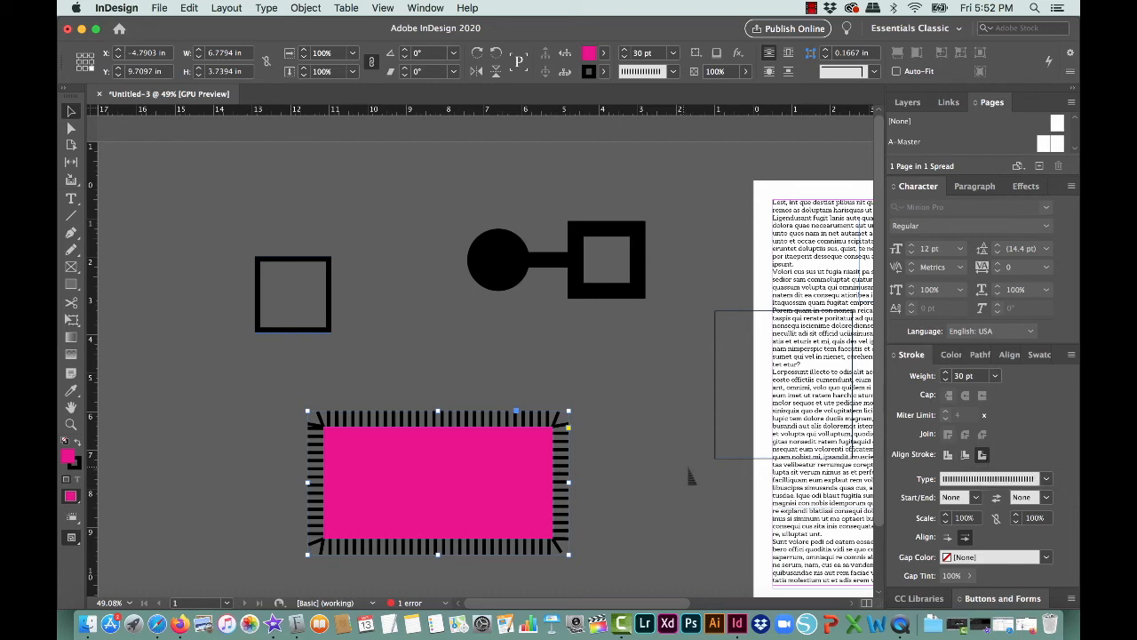
- Change the magenta rectangle's stroke type to Japanese Dots and reduce its stroke weight to 8 pt
click(1046, 478)
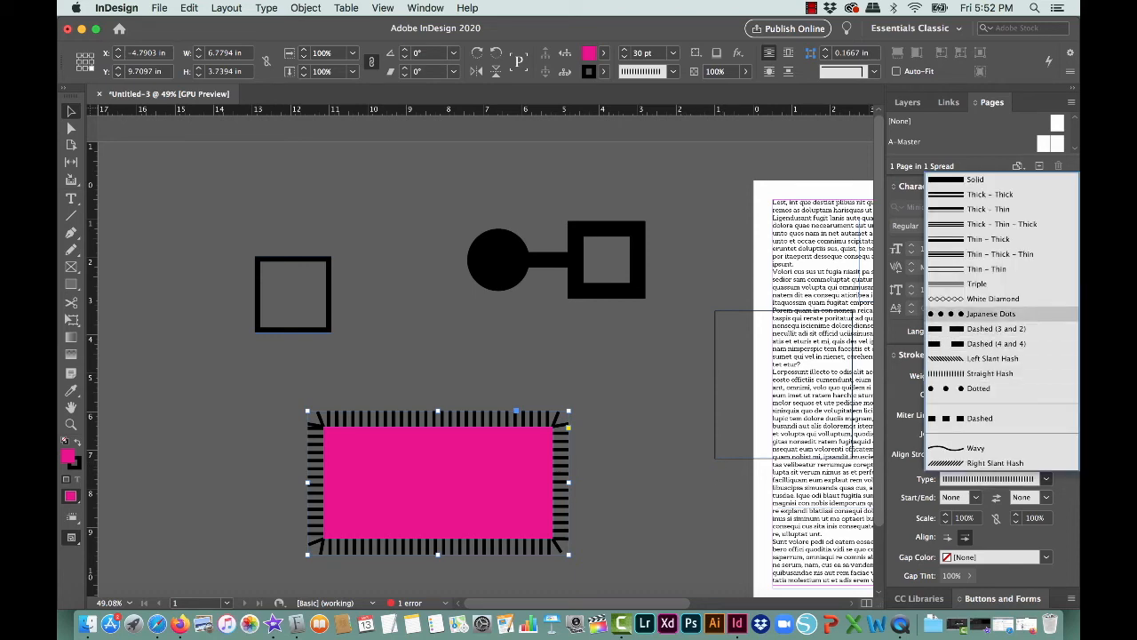
click(999, 414)
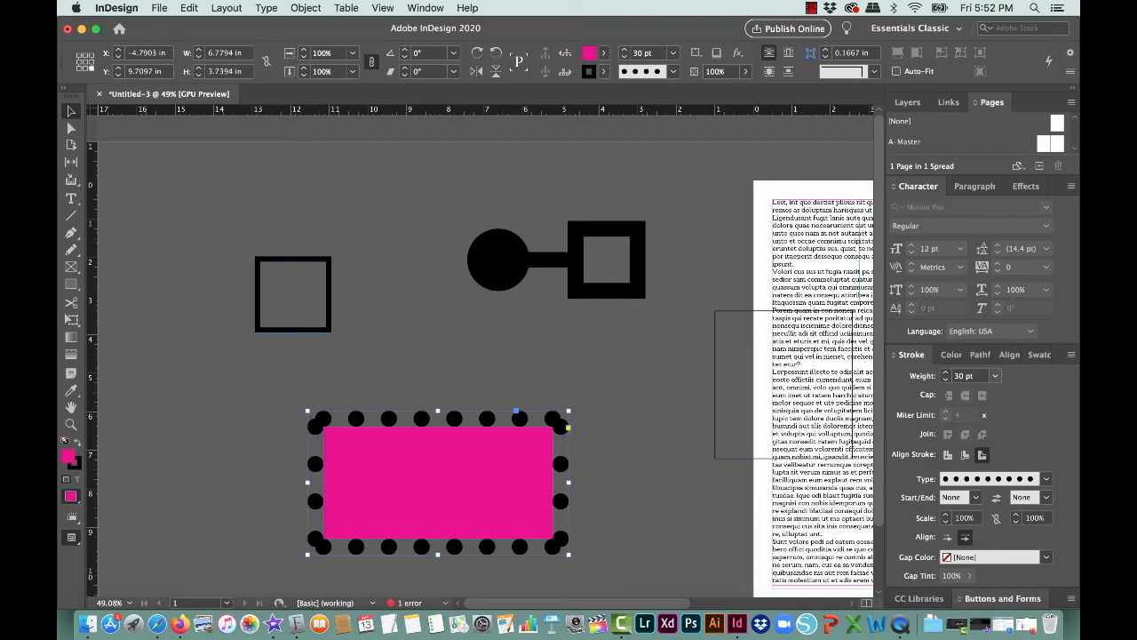
click(945, 379)
key(Down)
key(Down)
key(Down)
key(Down)
key(Down)
key(Down)
key(Down)
key(Down)
key(Down)
key(Down)
key(Down)
key(Down)
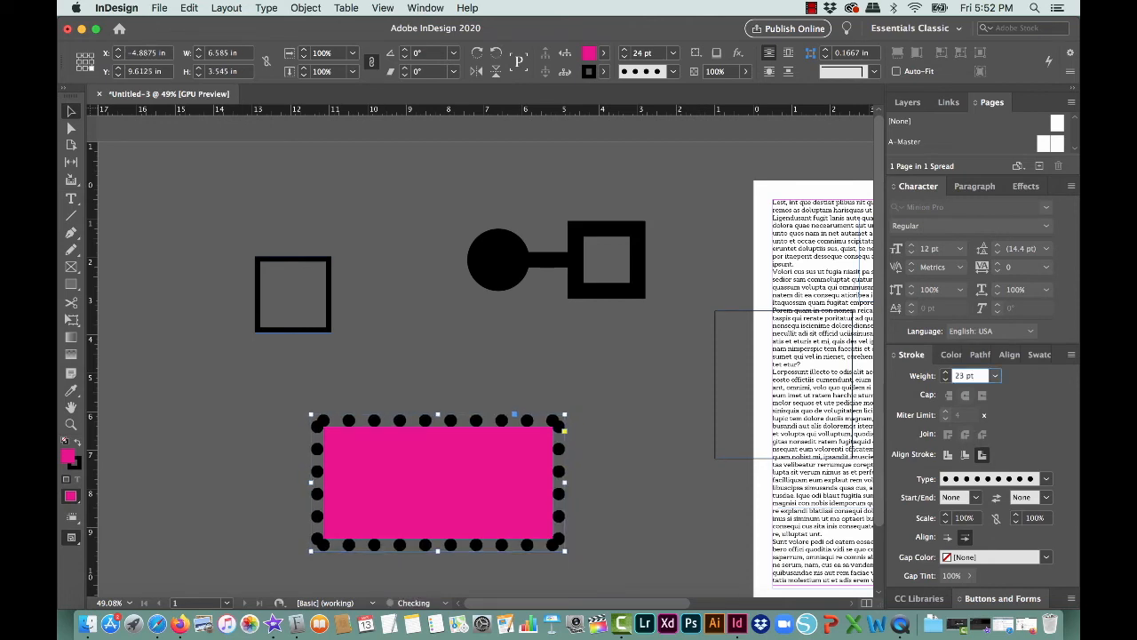
key(Down)
key(Down)
key(Down)
key(Down)
key(Down)
key(Down)
key(Down)
key(Down)
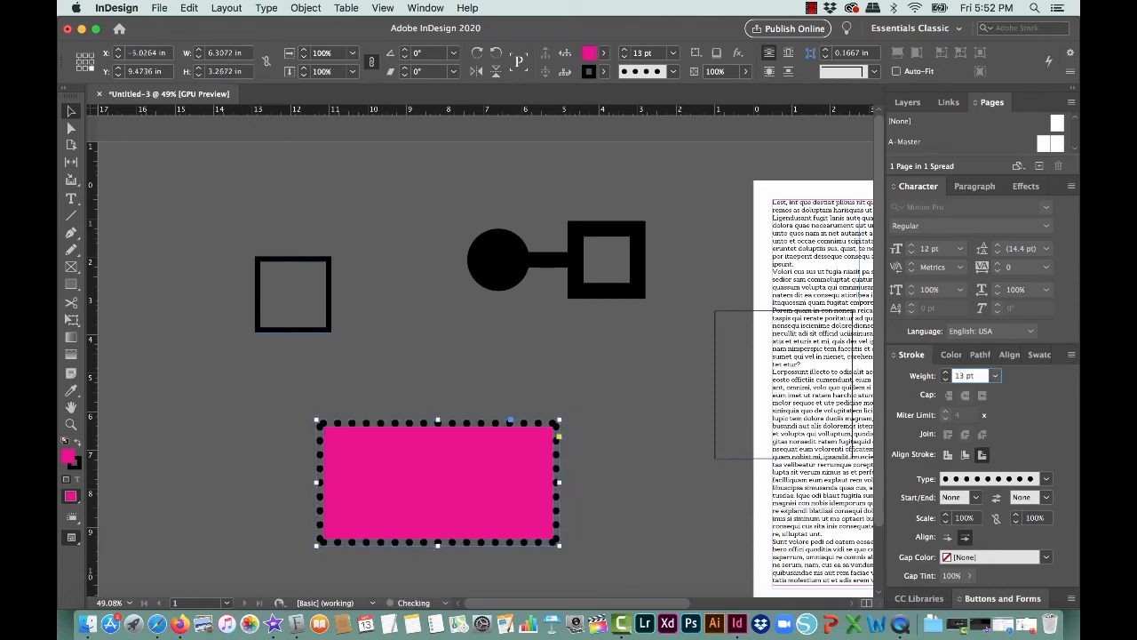
key(Down)
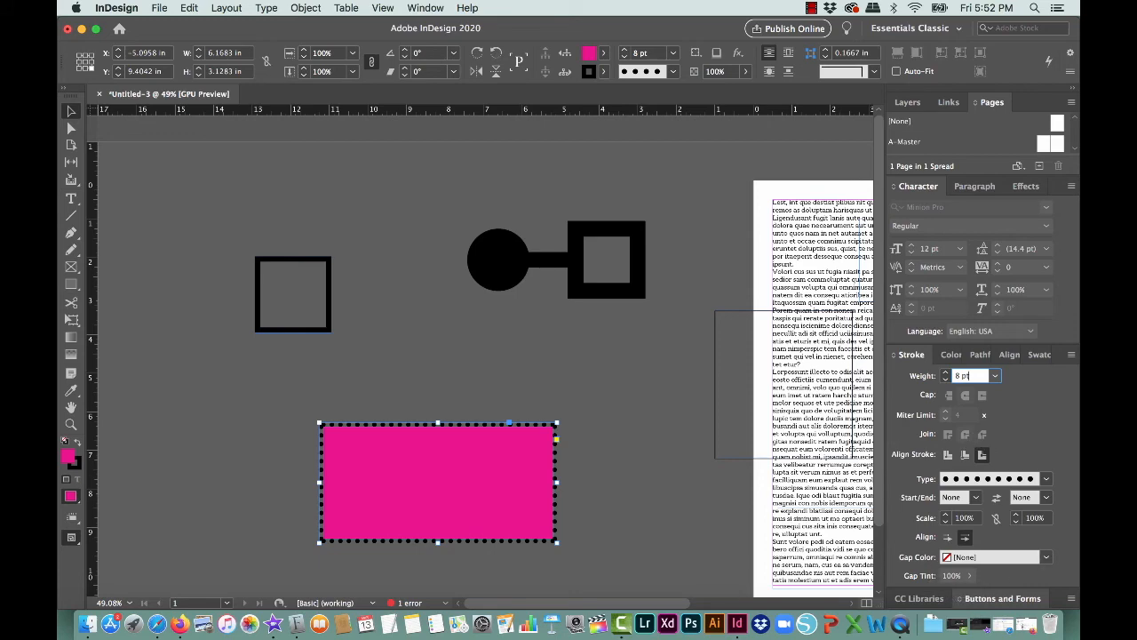
- Try yellow (C=0 M=0 Y=100 K=0) as the dotted stroke's gap color and change it to C=100 M=0 Y=0 K=0
drag(543, 489, 648, 533)
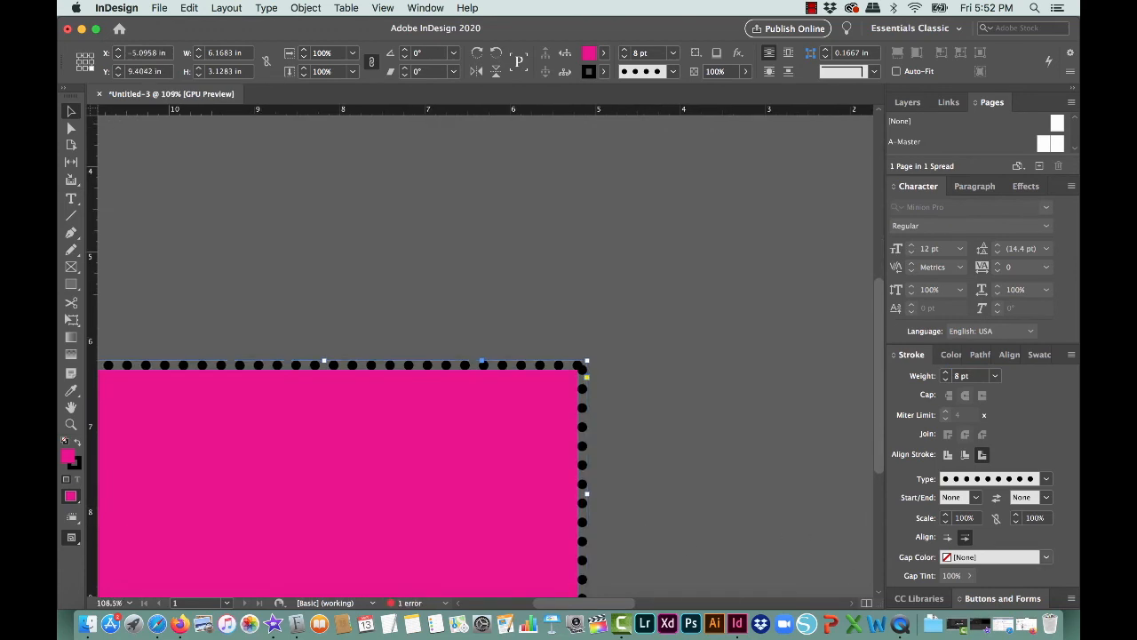
click(1046, 556)
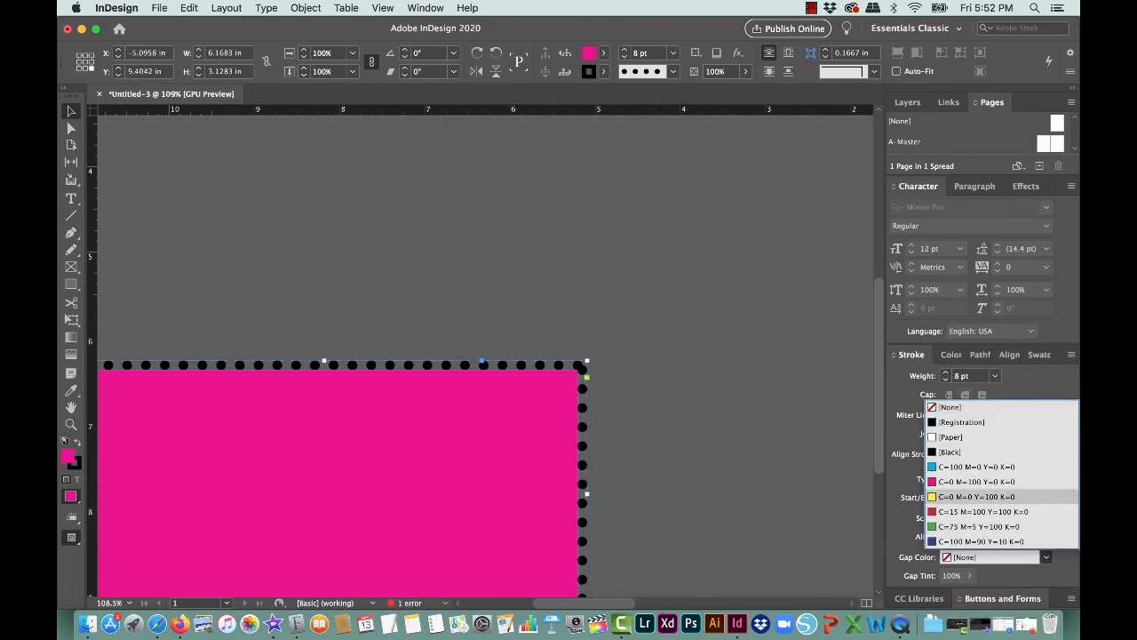
click(986, 496)
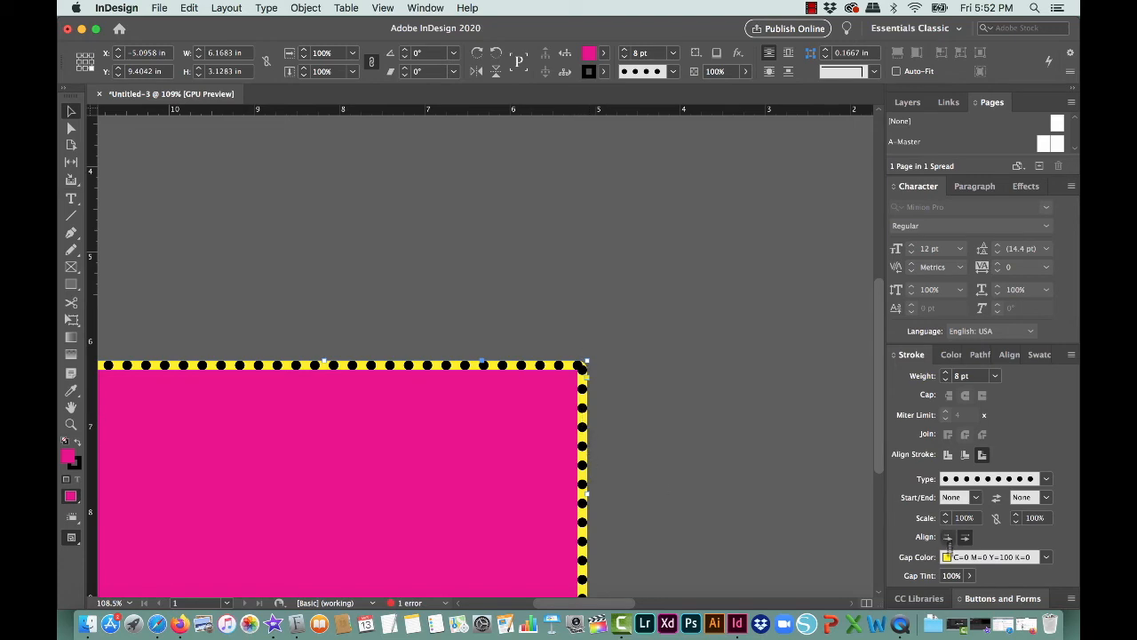
click(1045, 556)
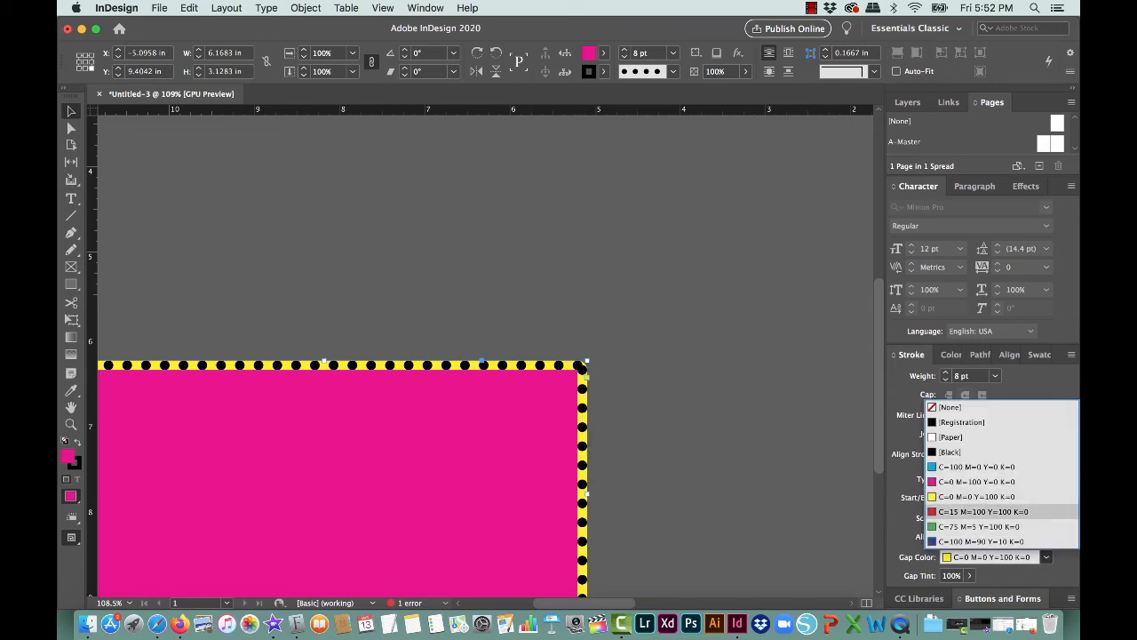
click(1021, 467)
- Lower the gap tint of the rectangle's dotted stroke to 43% and deselect the rectangle
click(969, 574)
drag(970, 593, 927, 592)
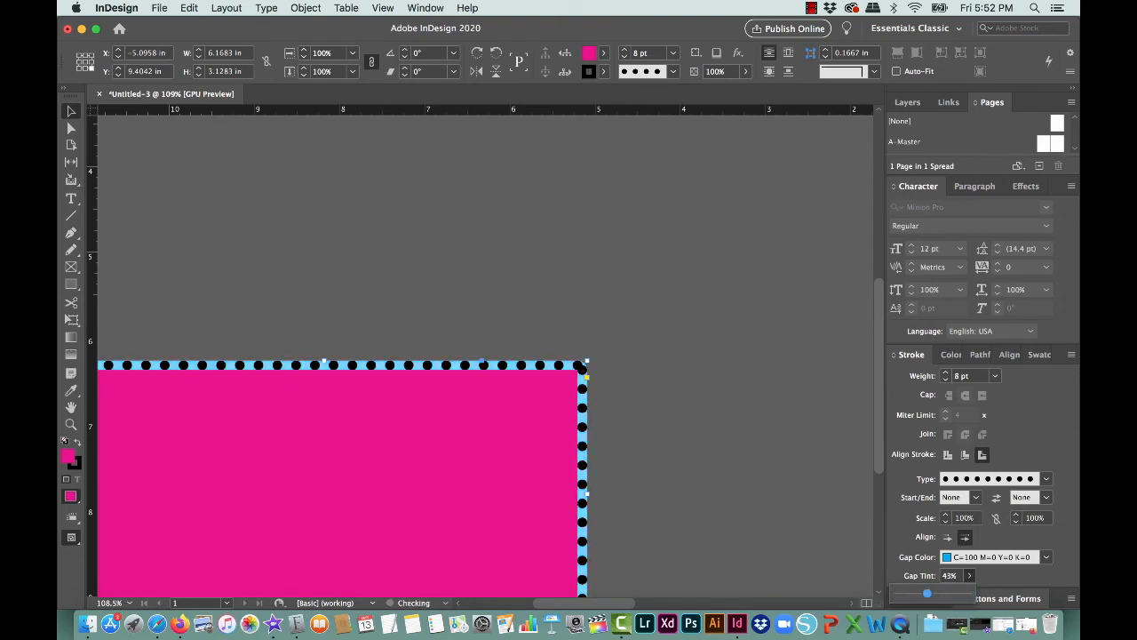
click(746, 457)
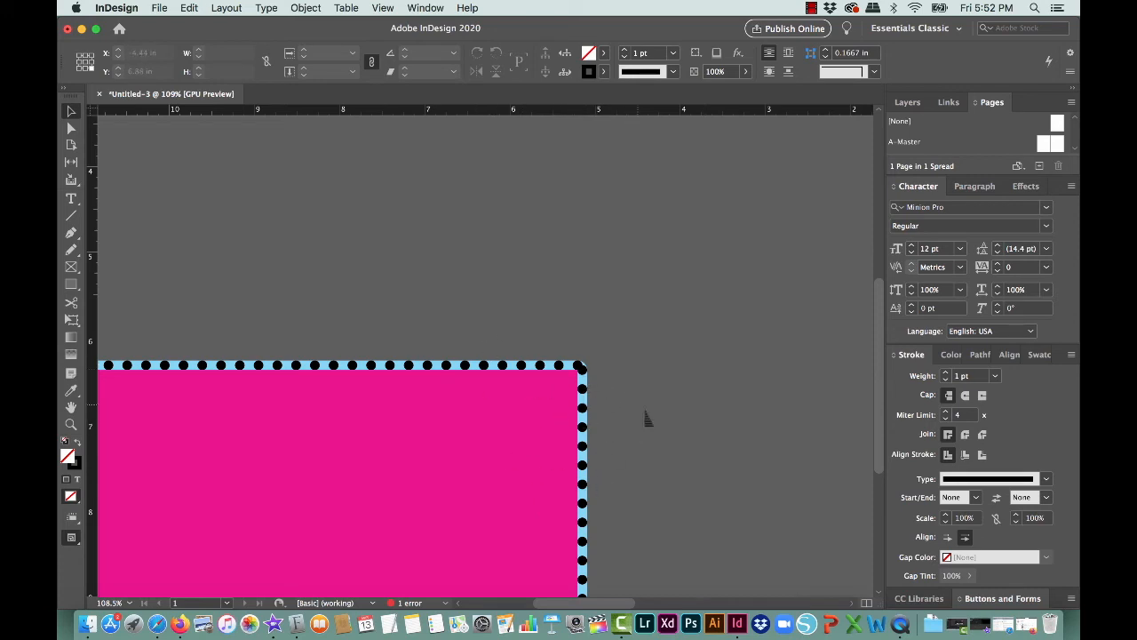
- Select the magenta rectangle and change its stroke type to Dashed with a butt cap
click(543, 423)
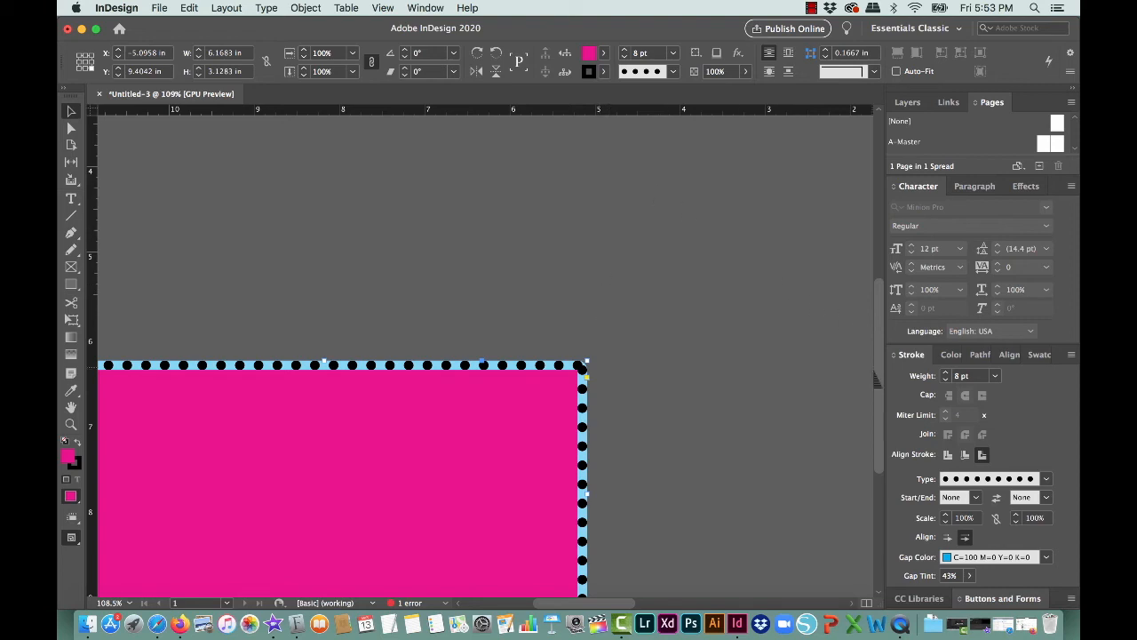
click(1047, 479)
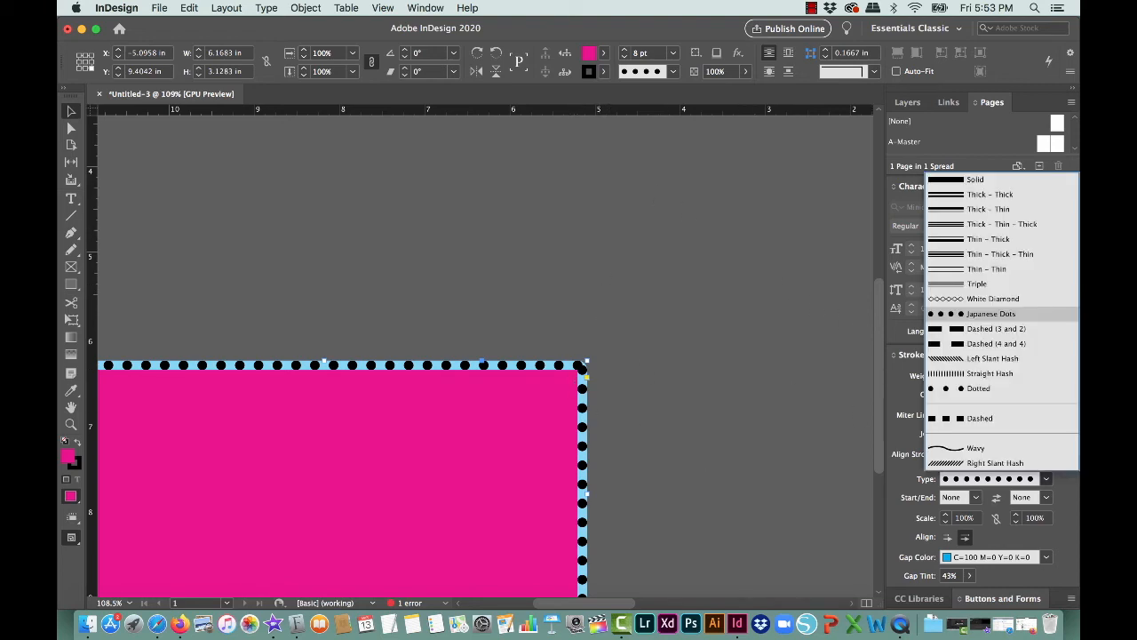
click(1038, 418)
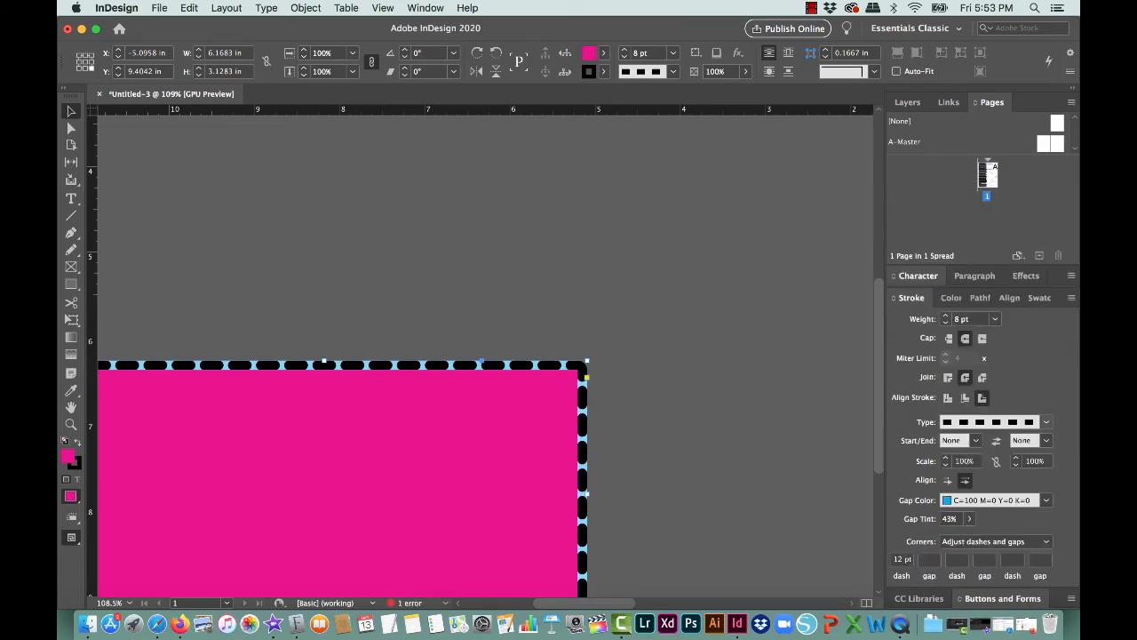
click(949, 339)
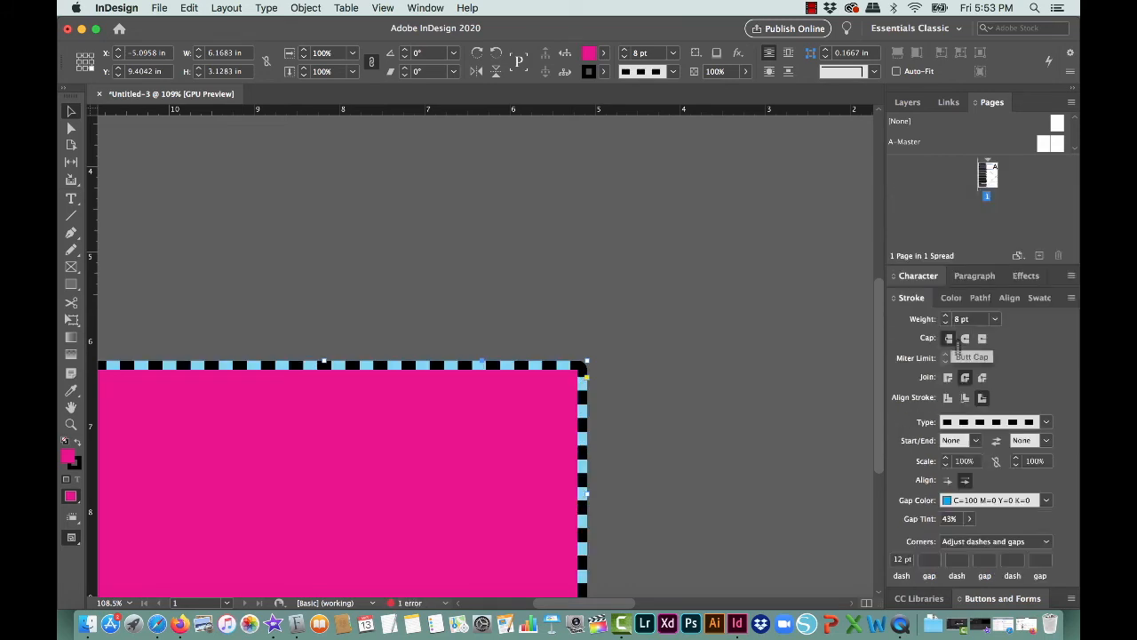
key(super+0)
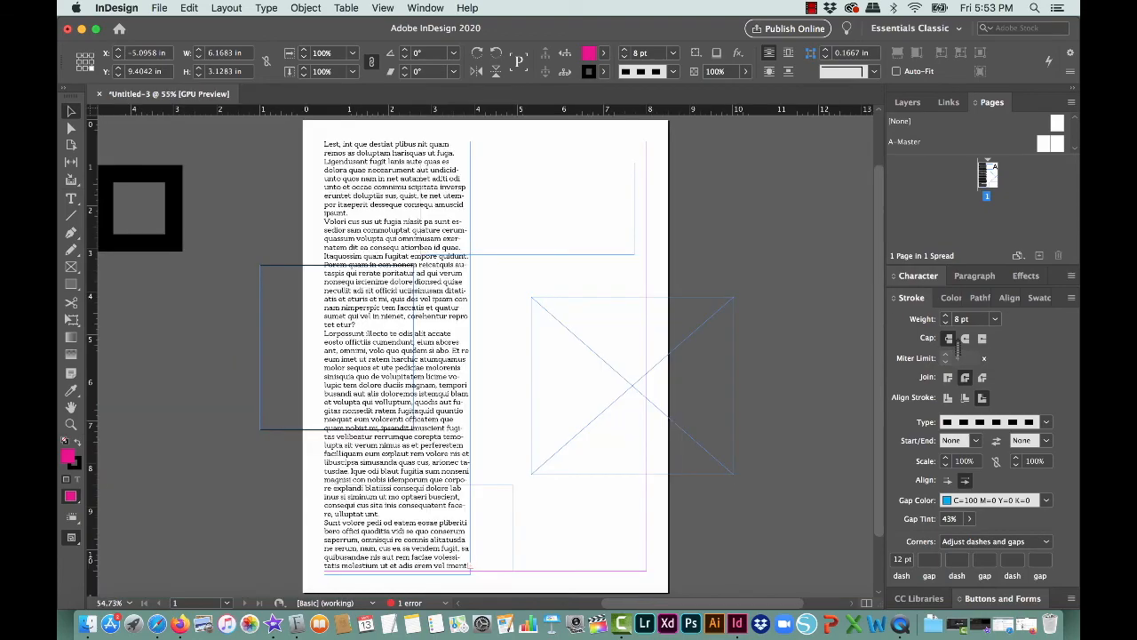
scroll(601, 380, left, 10)
scroll(602, 380, up, 2)
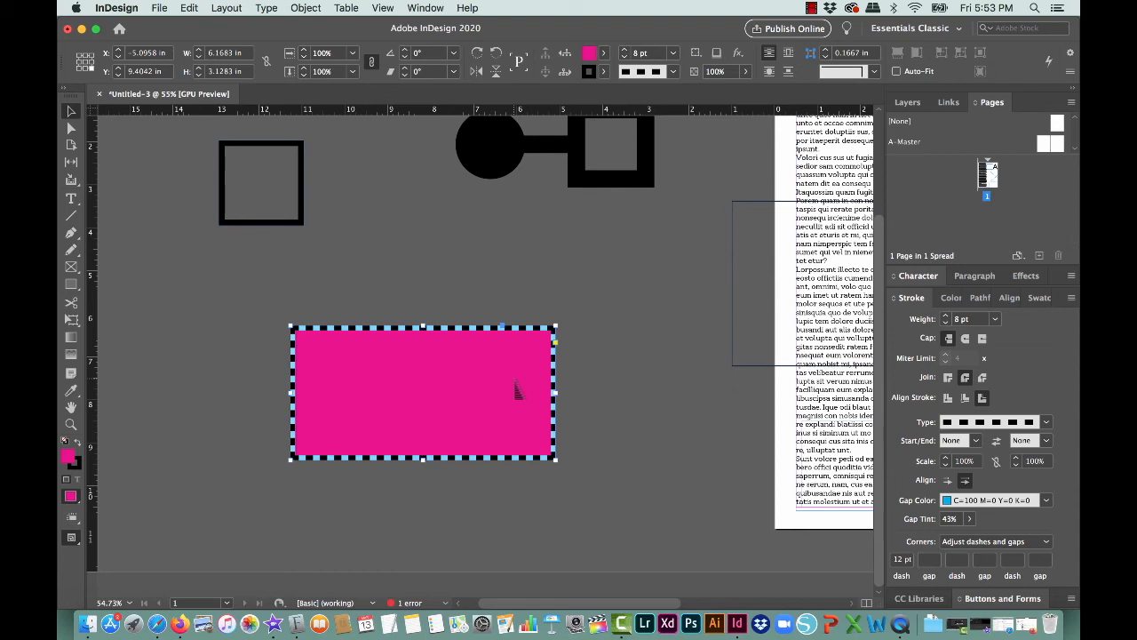
- Try [Paper] as the gap color of the magenta rectangle's dashed stroke, change it to [None], and deselect the rectangle
click(1046, 500)
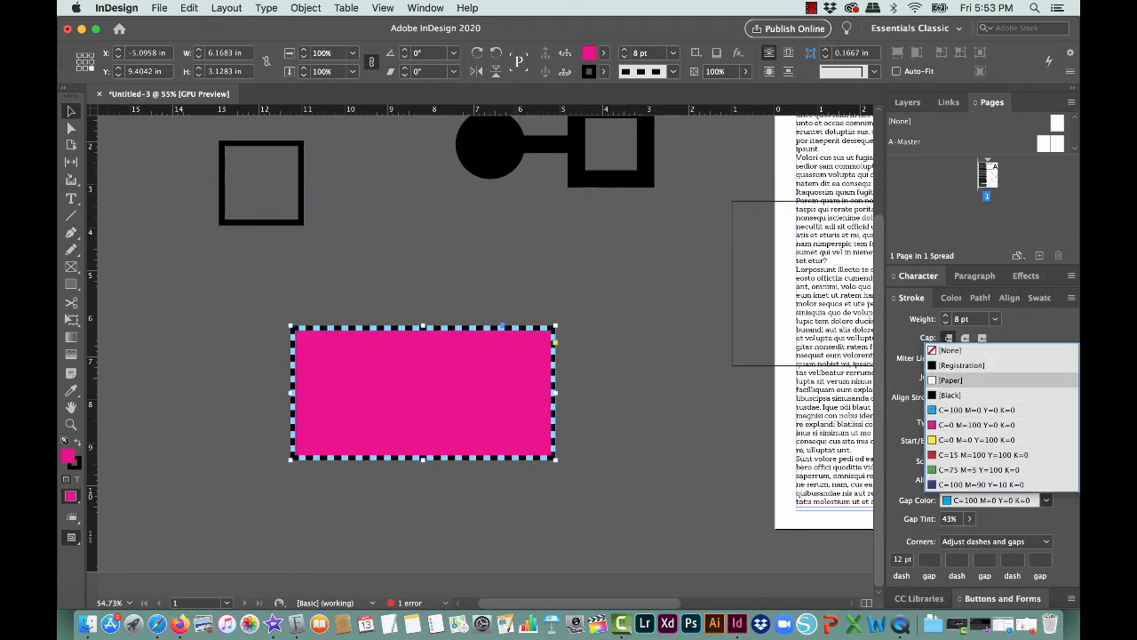
click(977, 379)
click(674, 371)
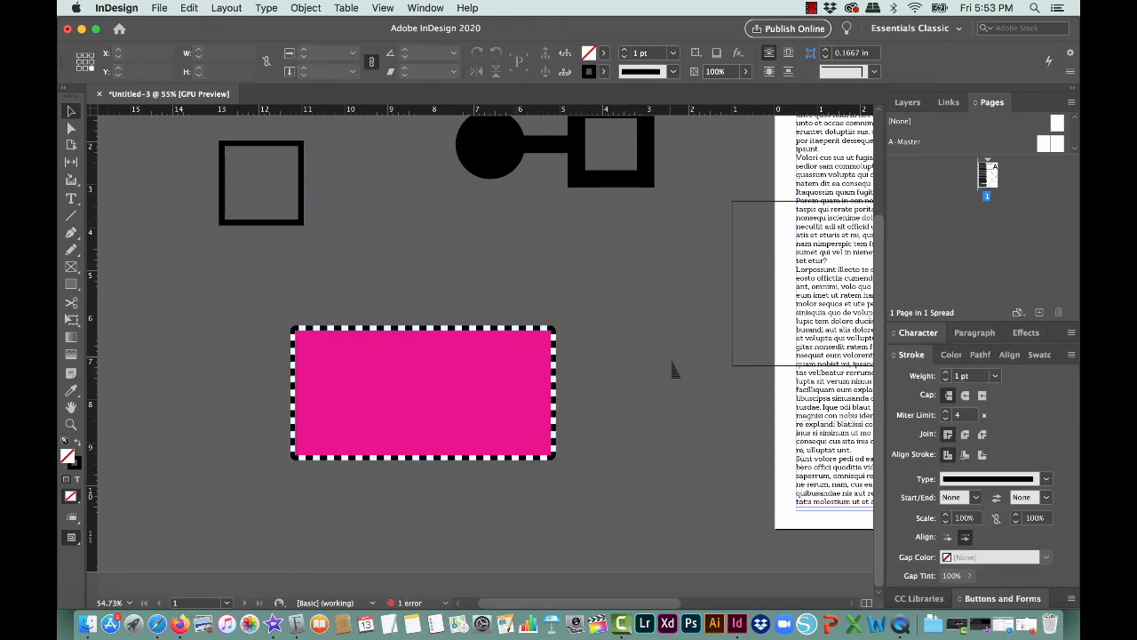
click(561, 393)
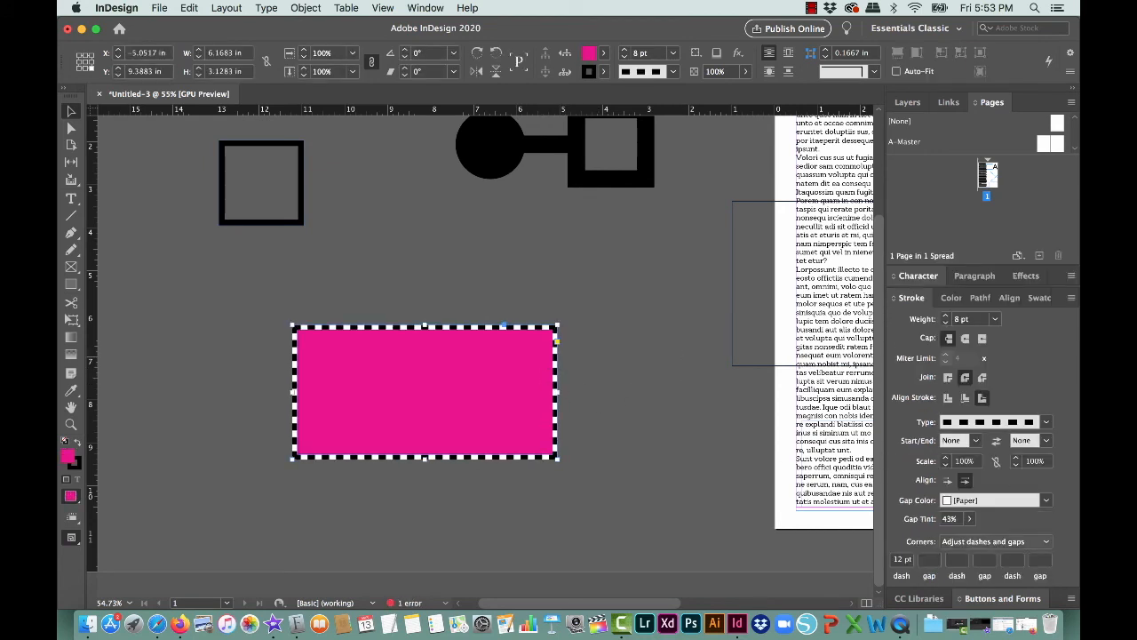
click(1046, 500)
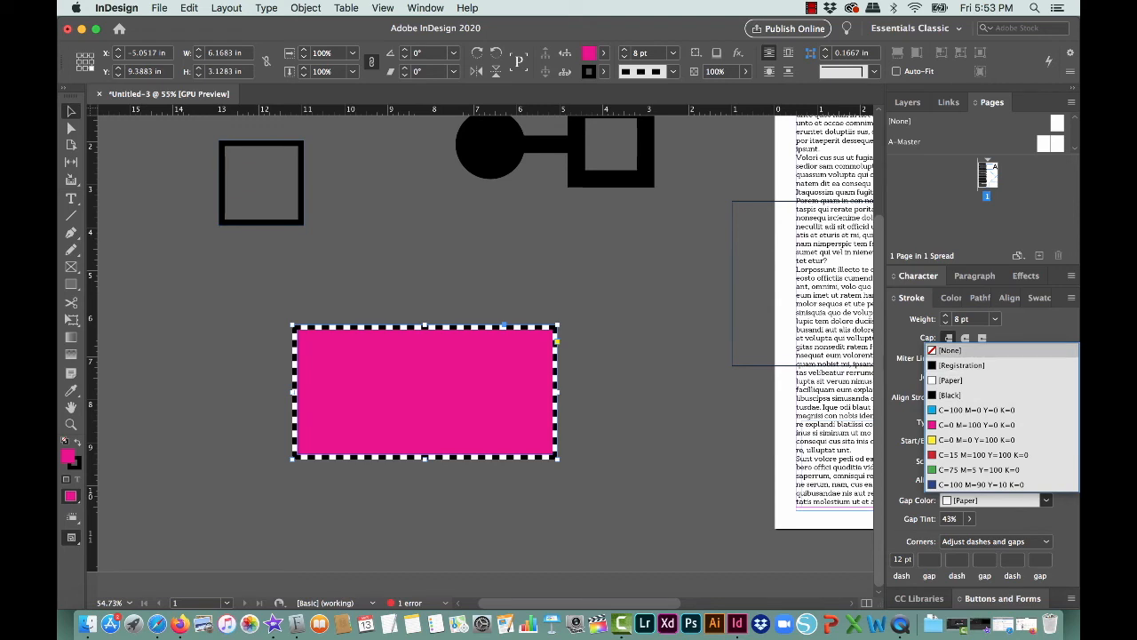
click(950, 350)
click(646, 326)
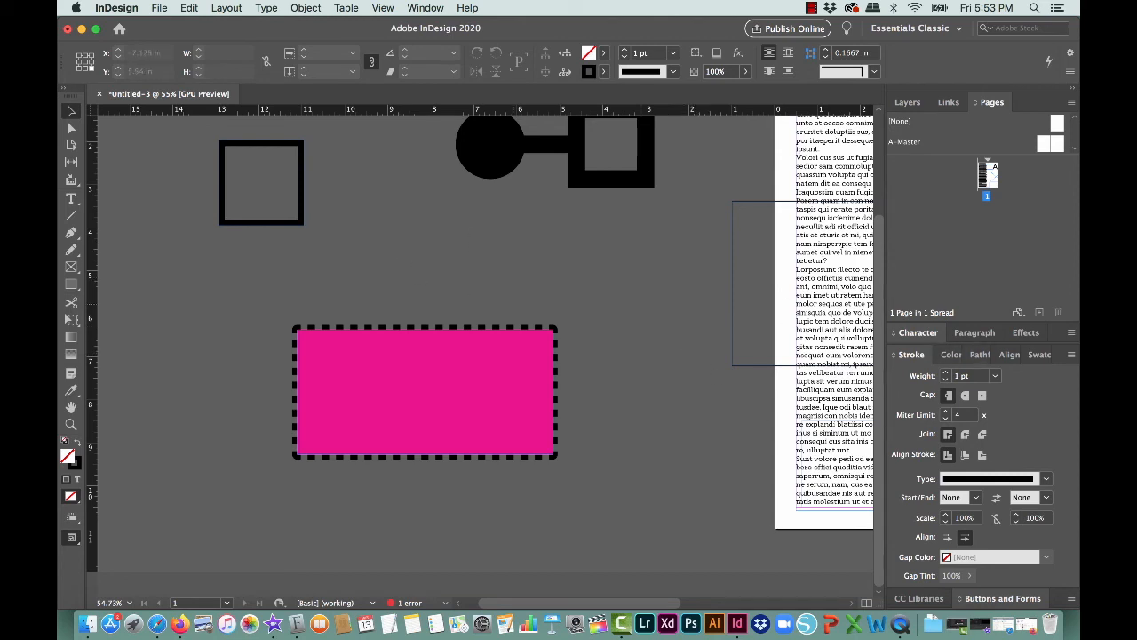
- Show the Pathfinder options and move the black-outlined square to just above the magenta rectangle
click(974, 355)
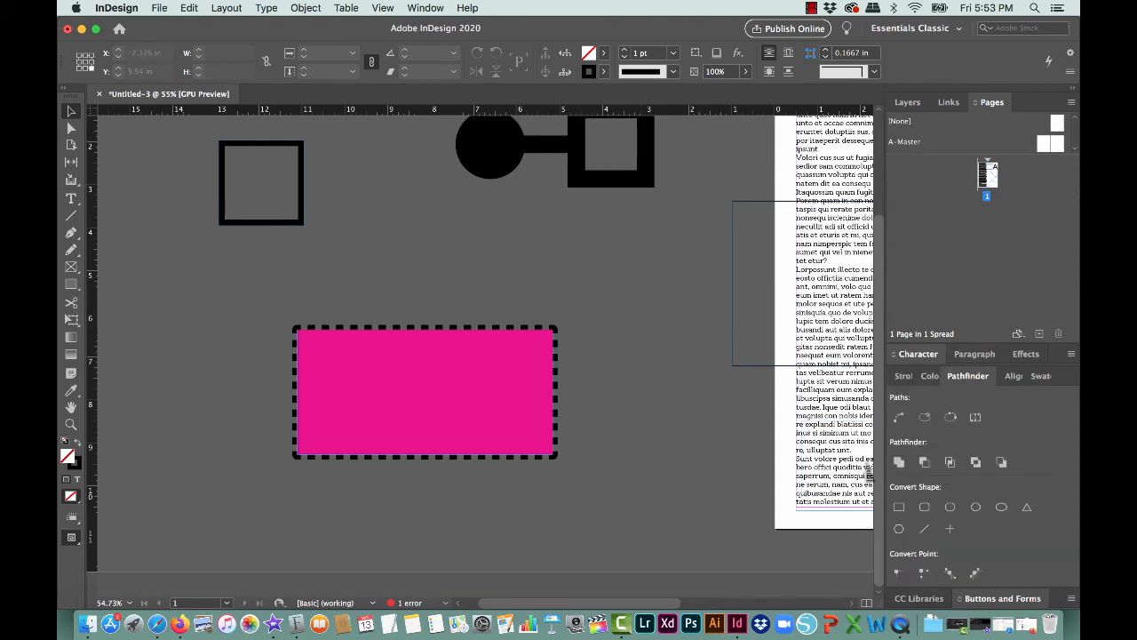
click(281, 222)
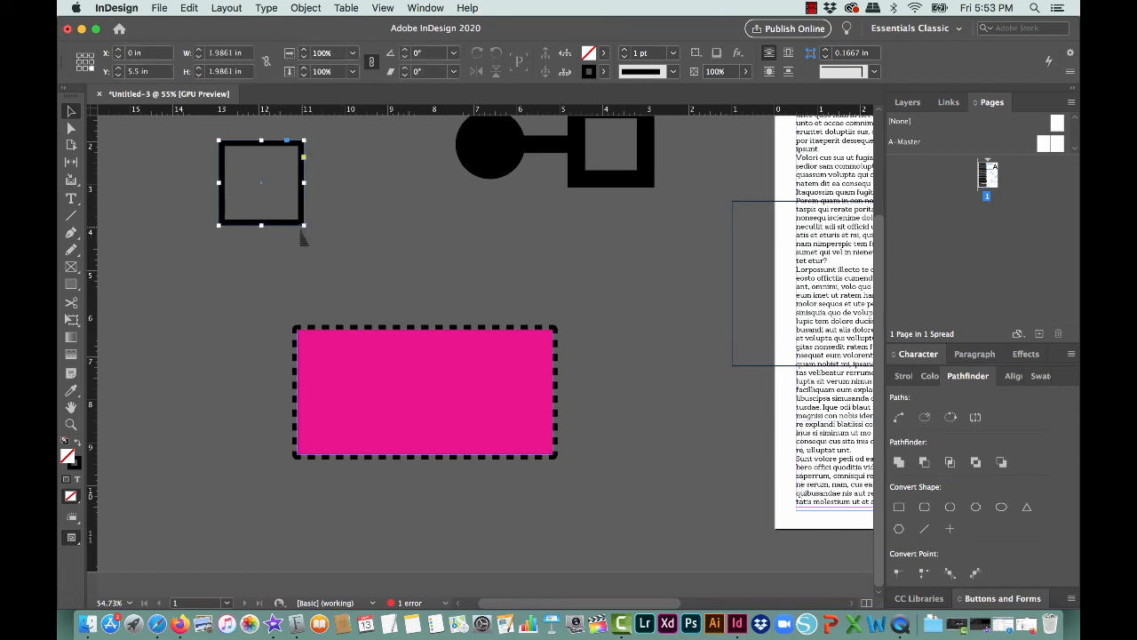
drag(287, 224, 401, 303)
shift+click(453, 424)
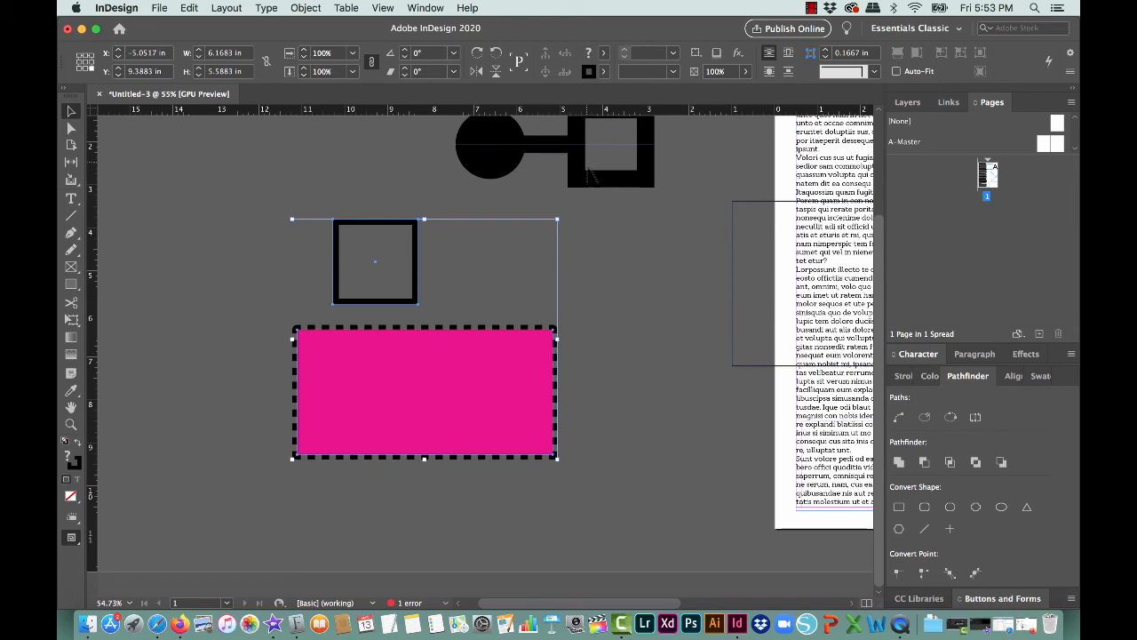
click(599, 210)
- Delete the thick black line with the circle and square arrowheads
drag(527, 155, 532, 247)
click(531, 245)
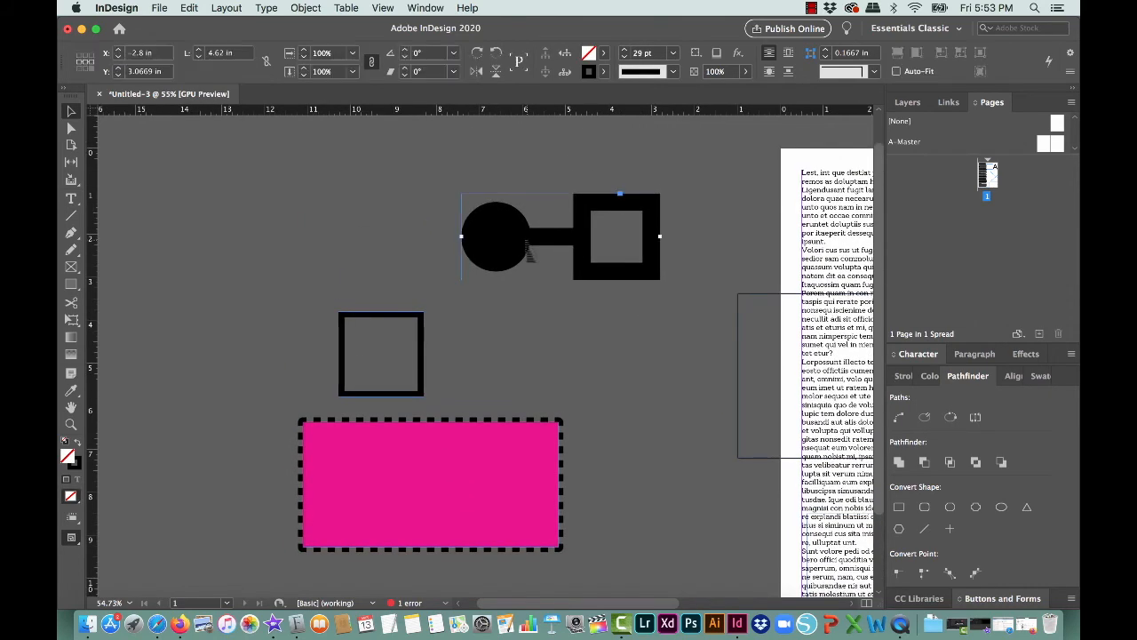
key(Delete)
- Delete the magenta rectangle and duplicate the black-outlined square once above and once below the original
drag(380, 334, 438, 227)
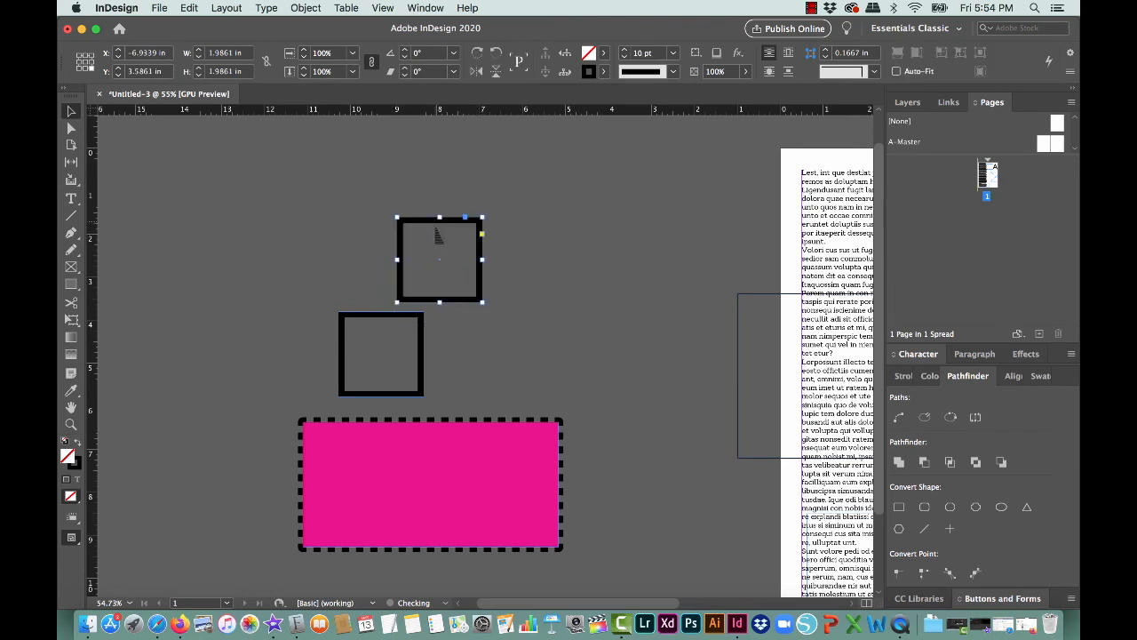
click(399, 526)
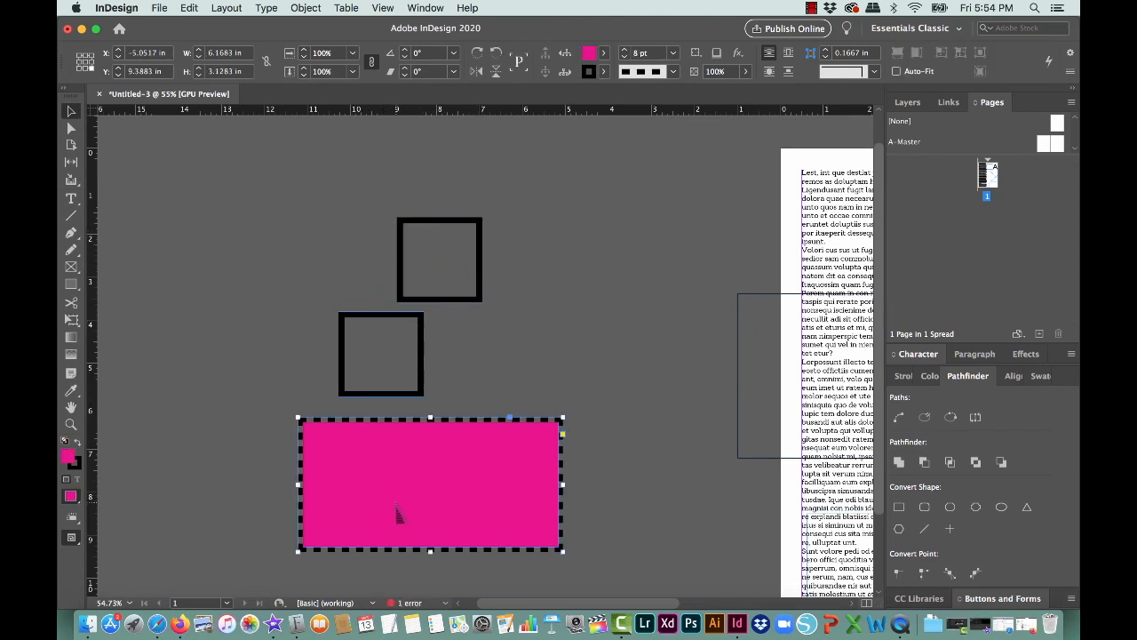
key(Delete)
drag(347, 360, 395, 470)
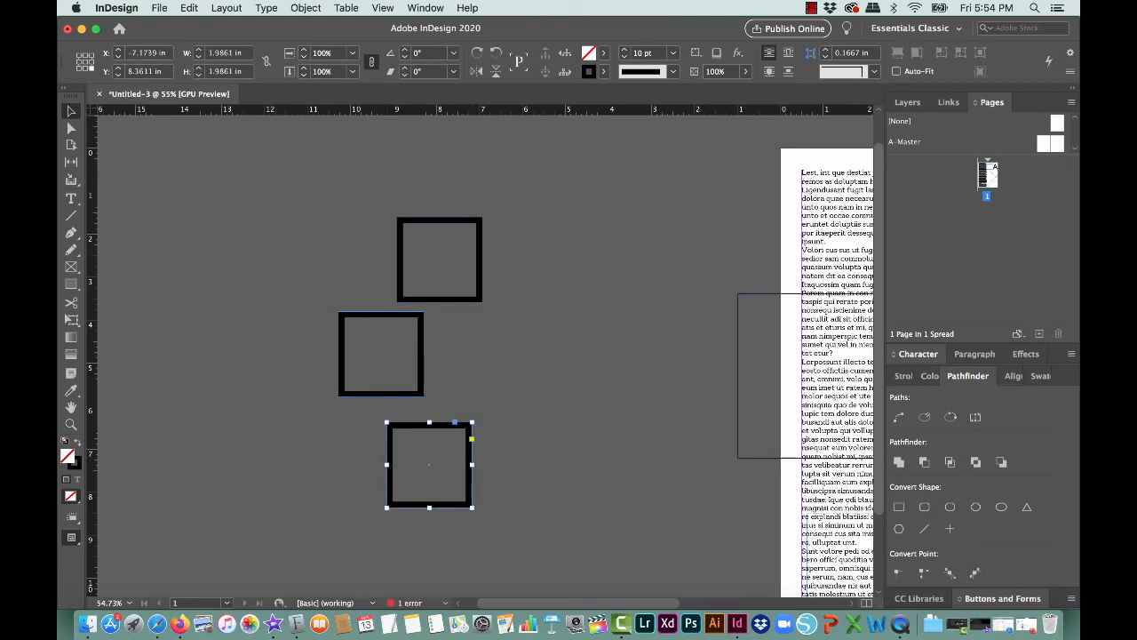
- Fill the lowest square with C=100 M=0 Y=0 K=0, the middle with C=0 M=100 Y=0 K=0 and the highest with C=0 M=0 Y=100 K=0
click(1036, 376)
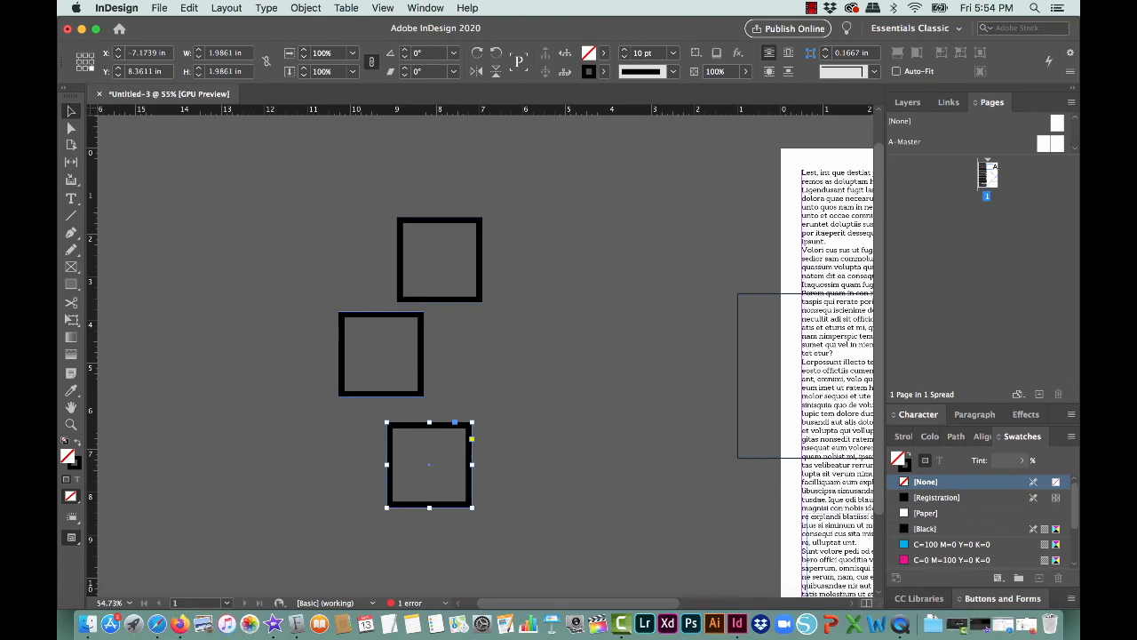
click(951, 544)
click(402, 354)
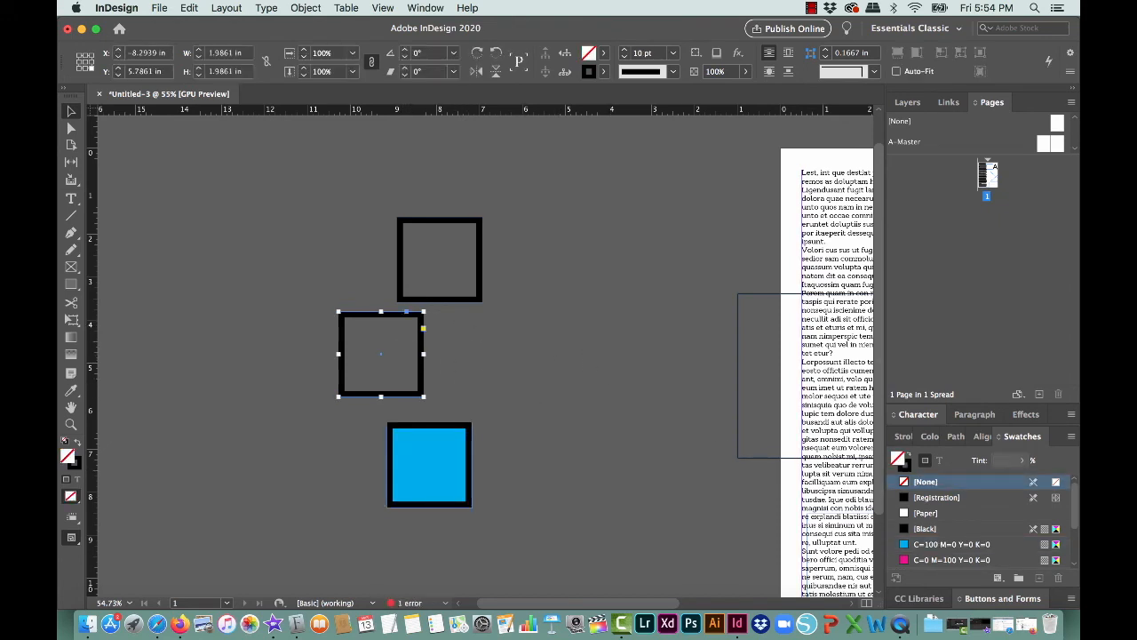
click(951, 559)
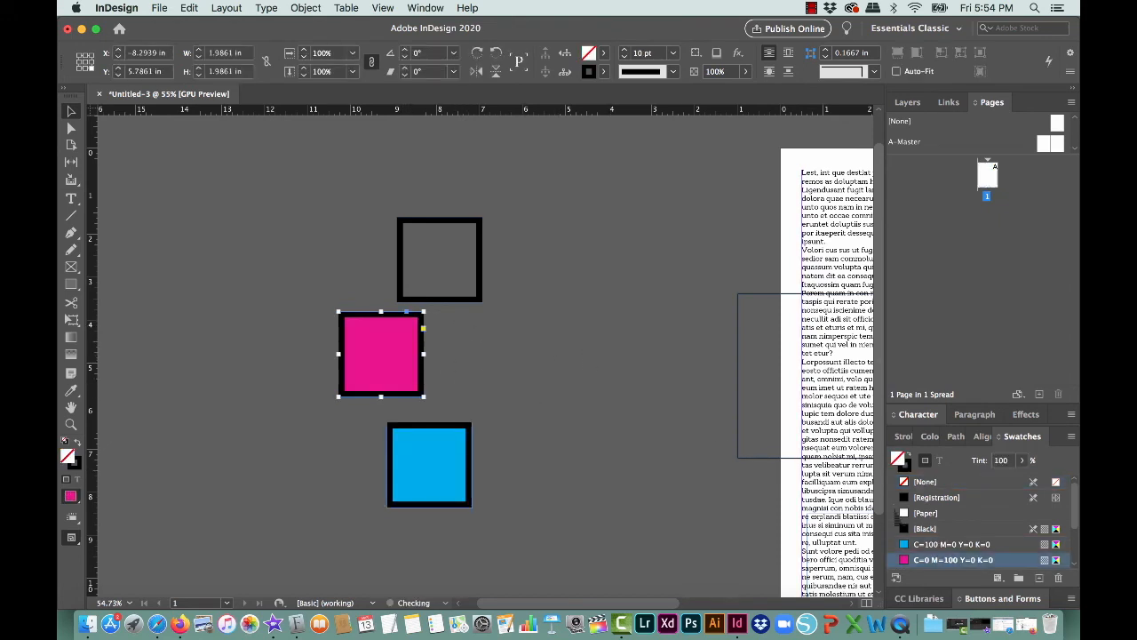
click(480, 256)
scroll(950, 524, down, 2)
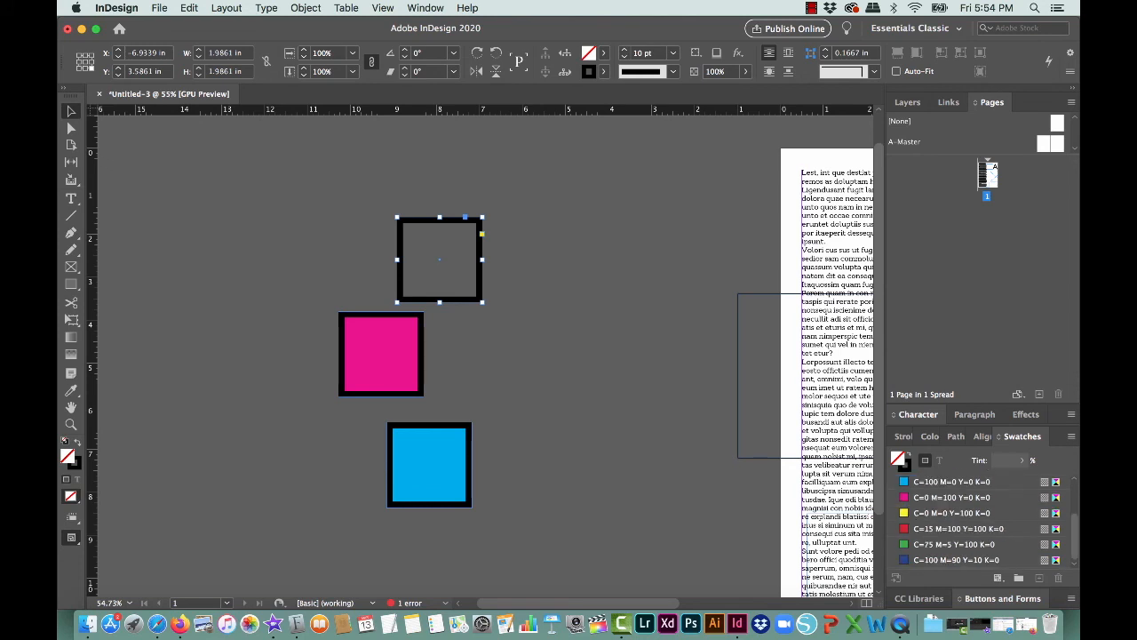
click(950, 513)
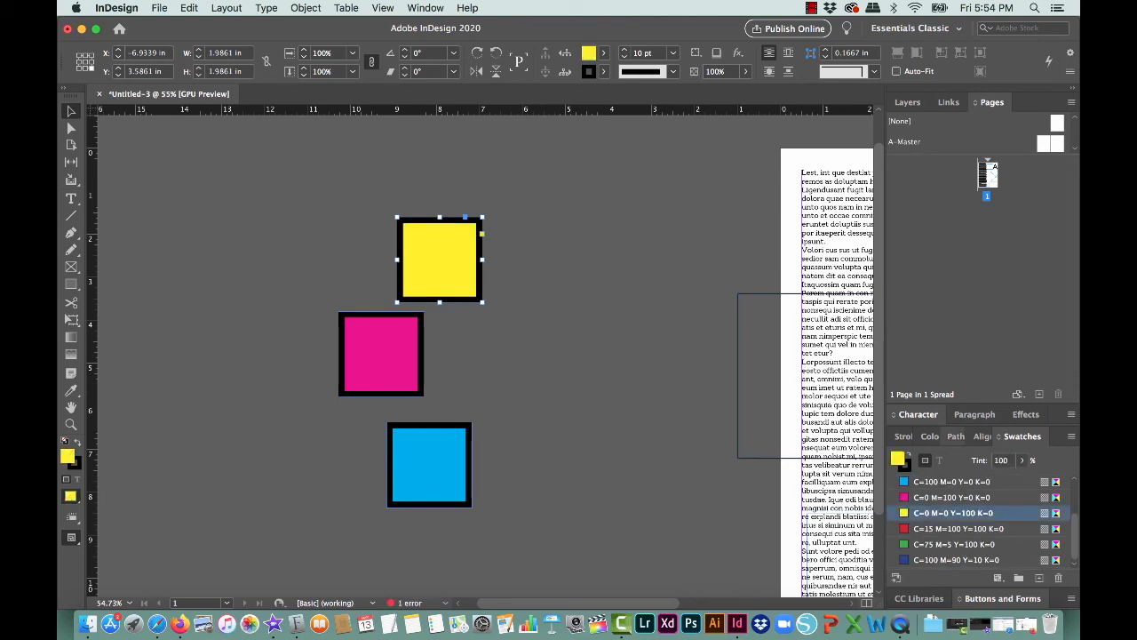
- Move the yellow square so it overlaps the magenta square's upper-left corner, and select both squares
click(955, 436)
drag(436, 251, 323, 288)
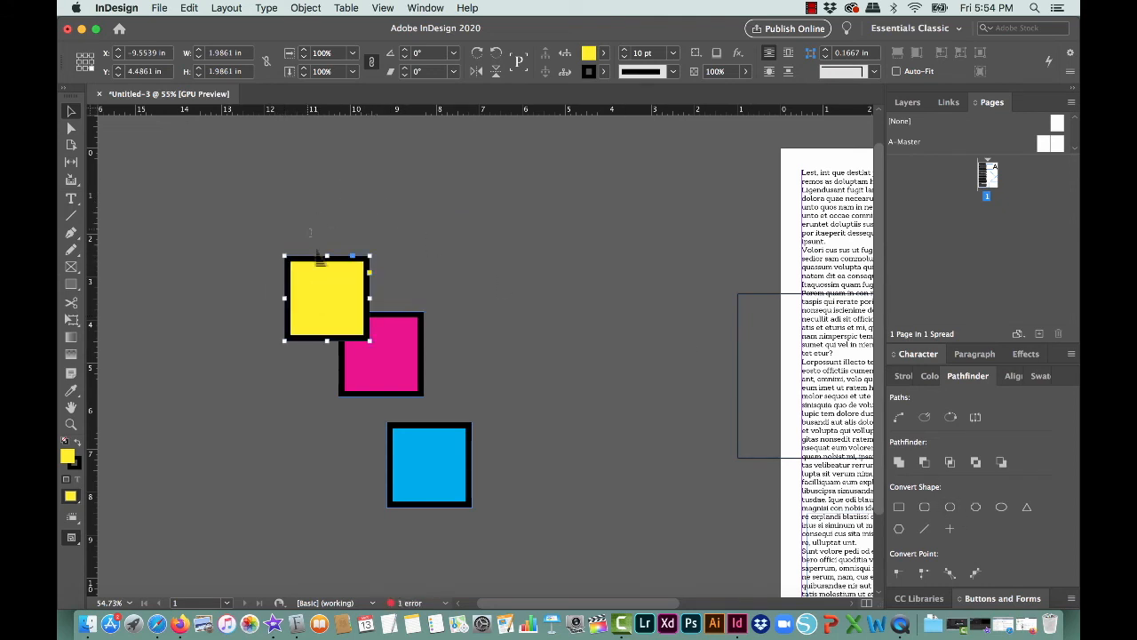
shift+click(405, 362)
- Try the Pathfinder operations Add, Subtract, Intersect, Exclude Overlap and Minus Back on the two overlapping squares, undoing each one
click(899, 462)
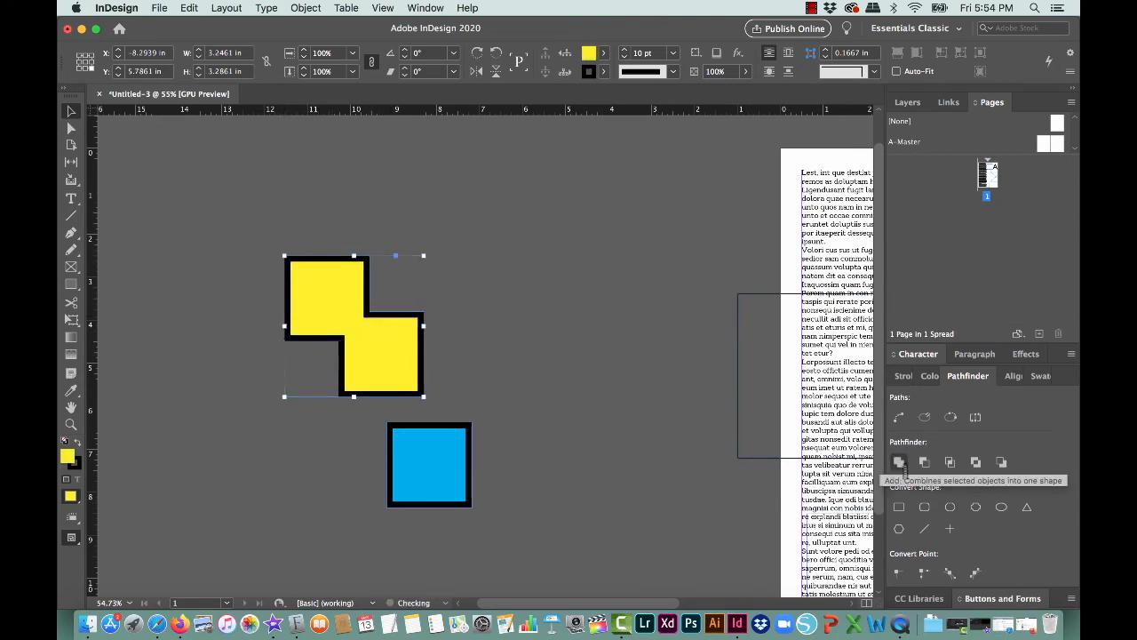
key(super+z)
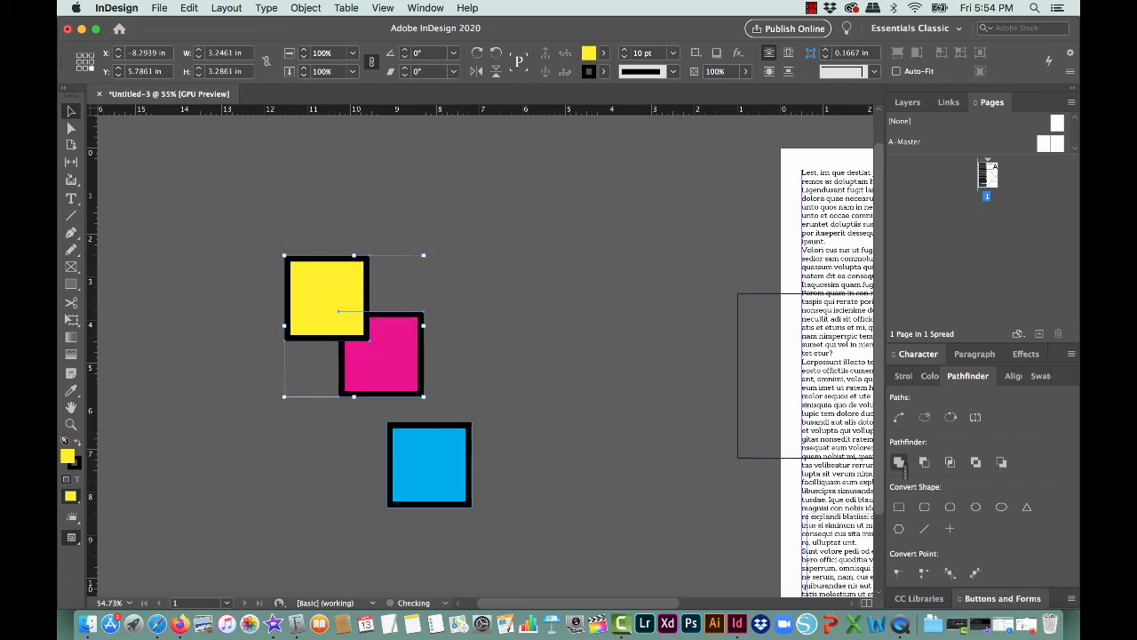
click(924, 462)
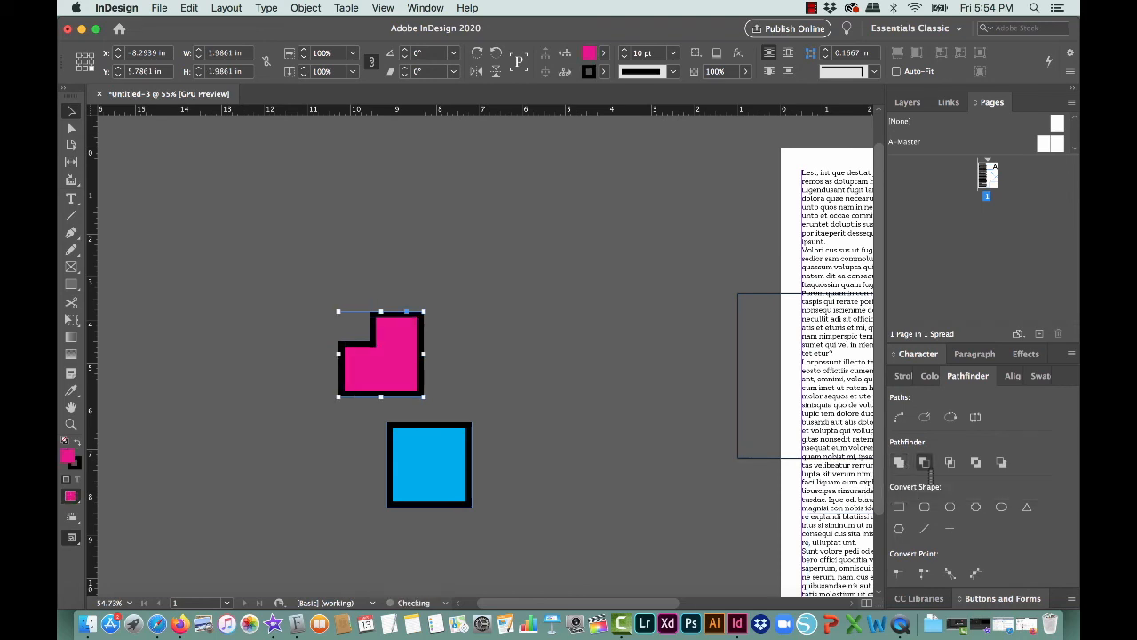
key(super+z)
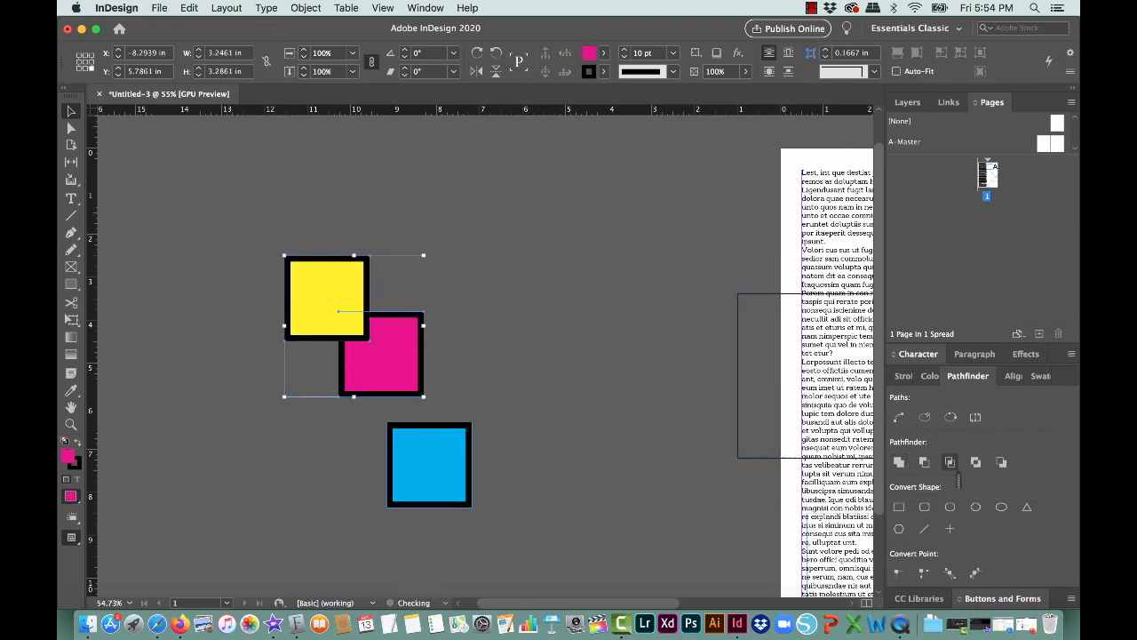
click(950, 462)
key(super+z)
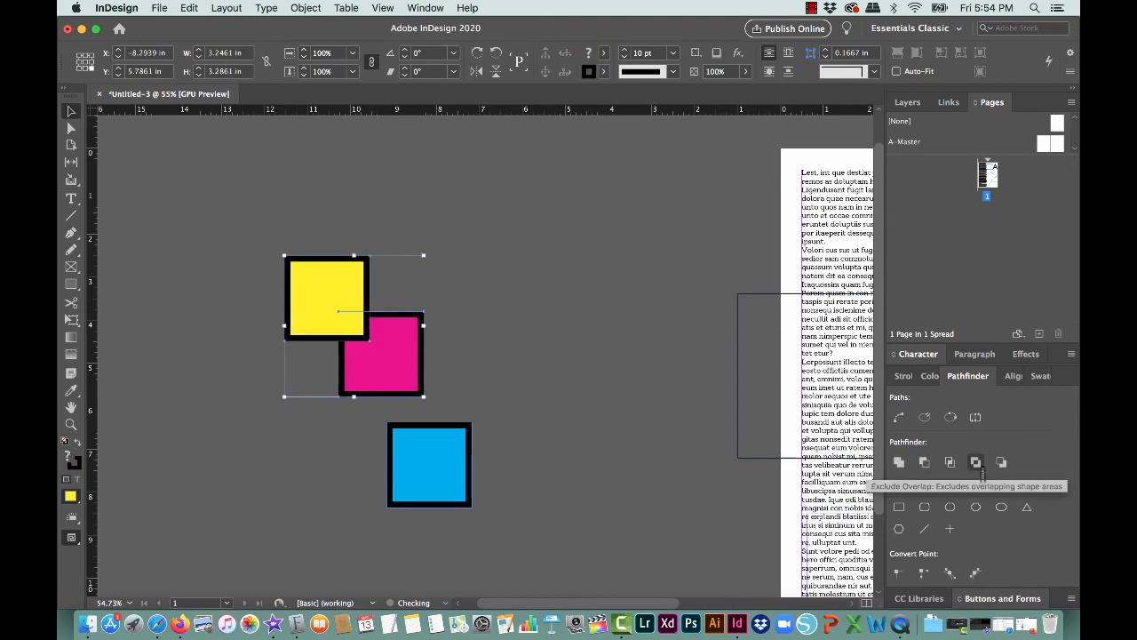
click(975, 462)
key(super+z)
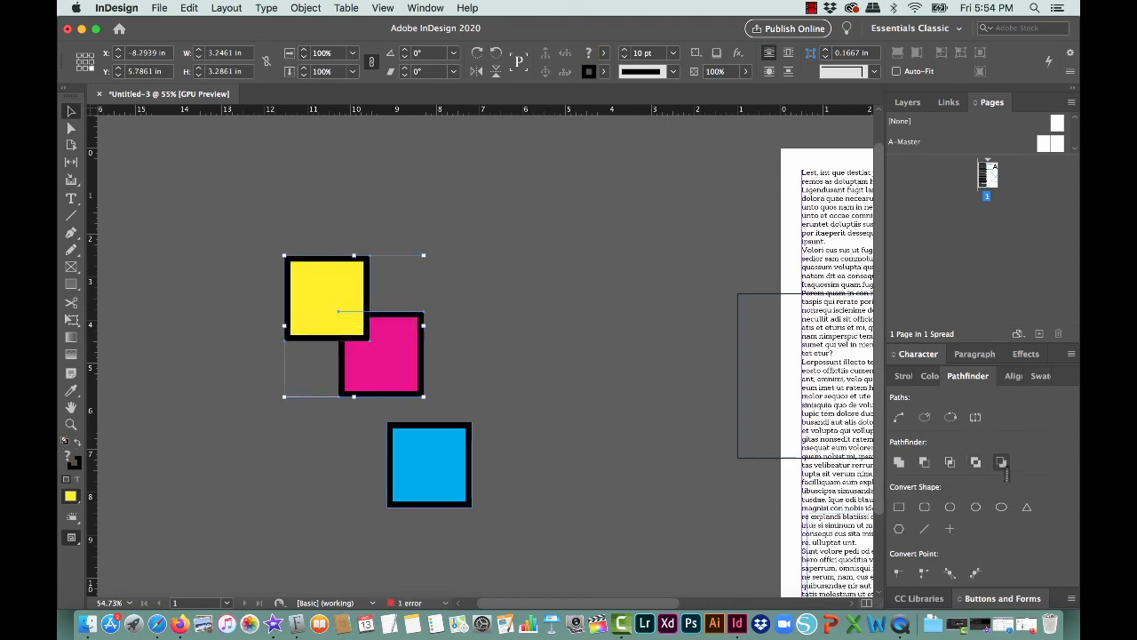
click(1002, 463)
key(super+z)
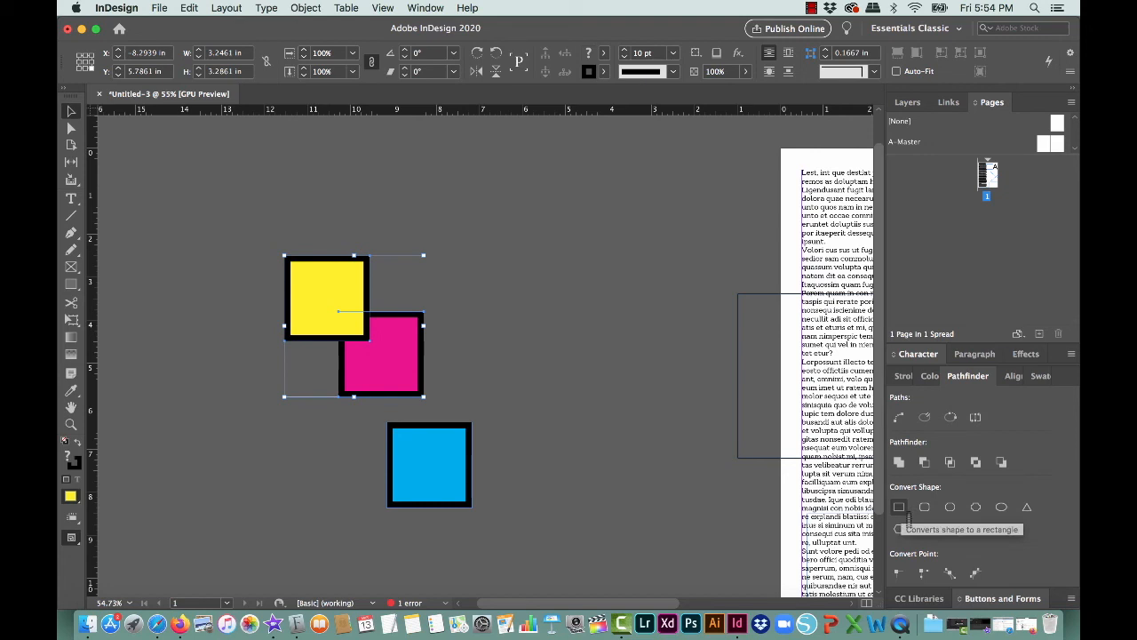
- Try converting the yellow and magenta squares to inverse rounded rectangles and triangles, and convert them back to plain rectangles
click(977, 508)
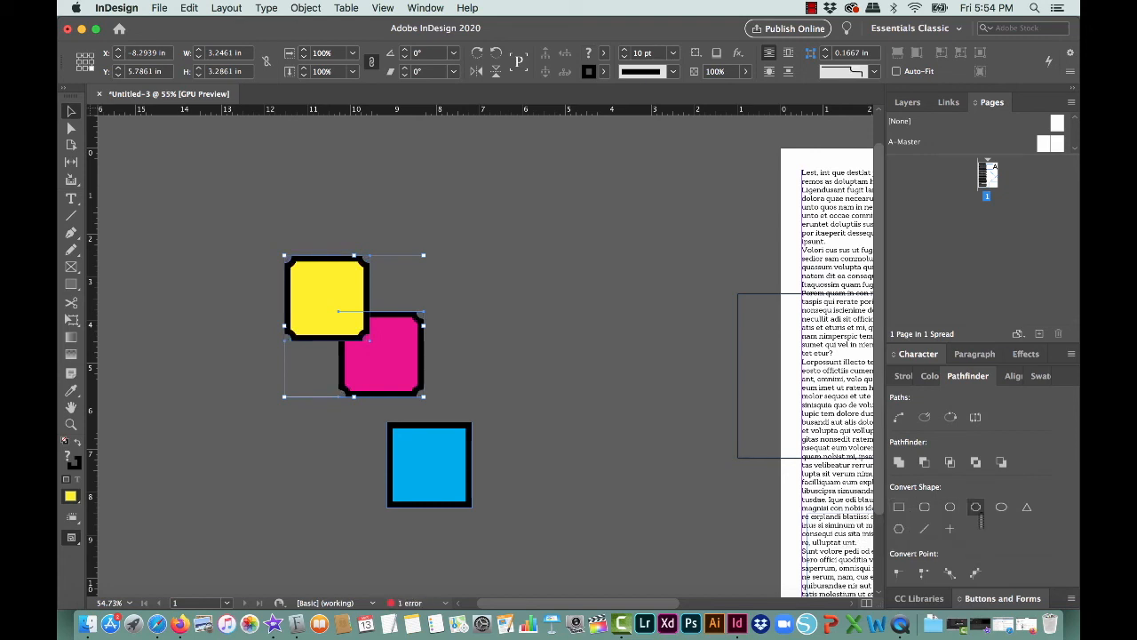
click(1027, 507)
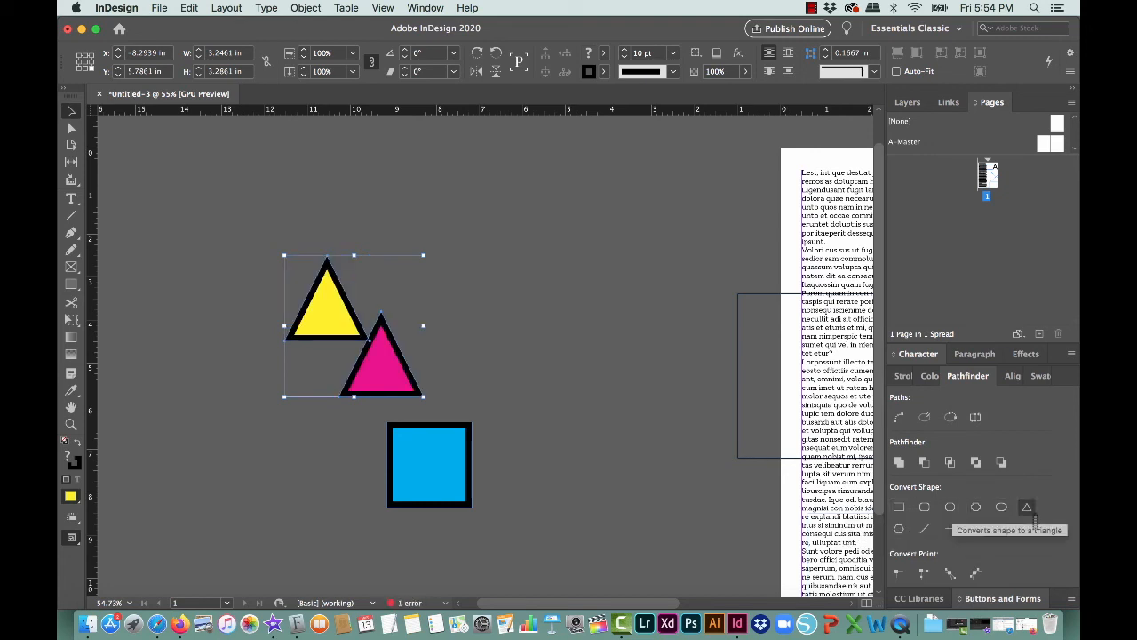
key(ctrl+z)
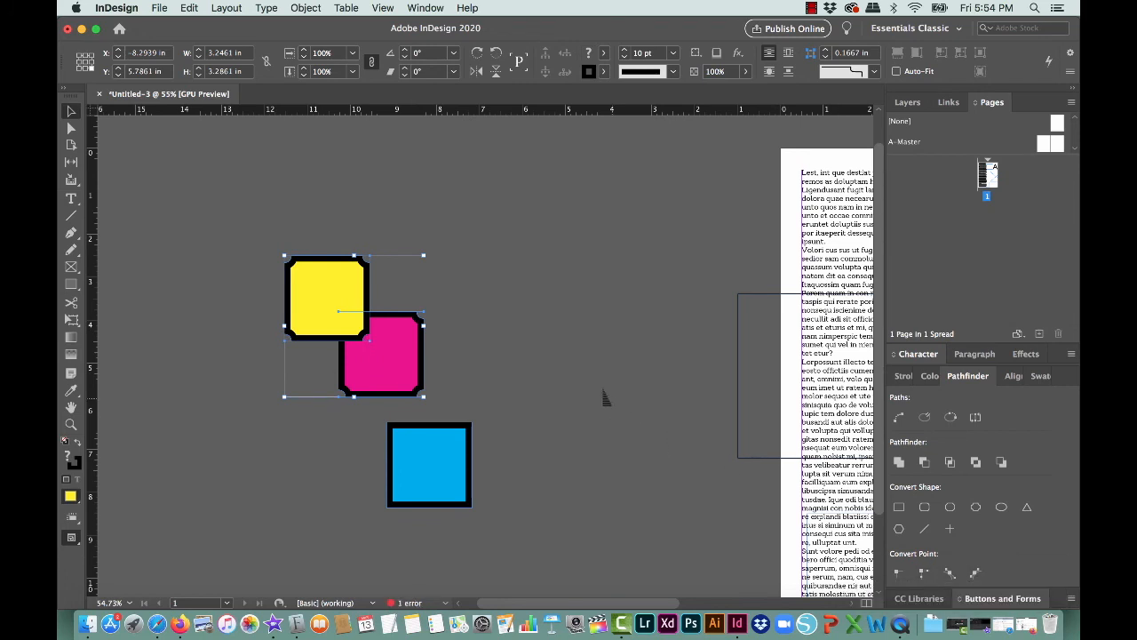
click(899, 506)
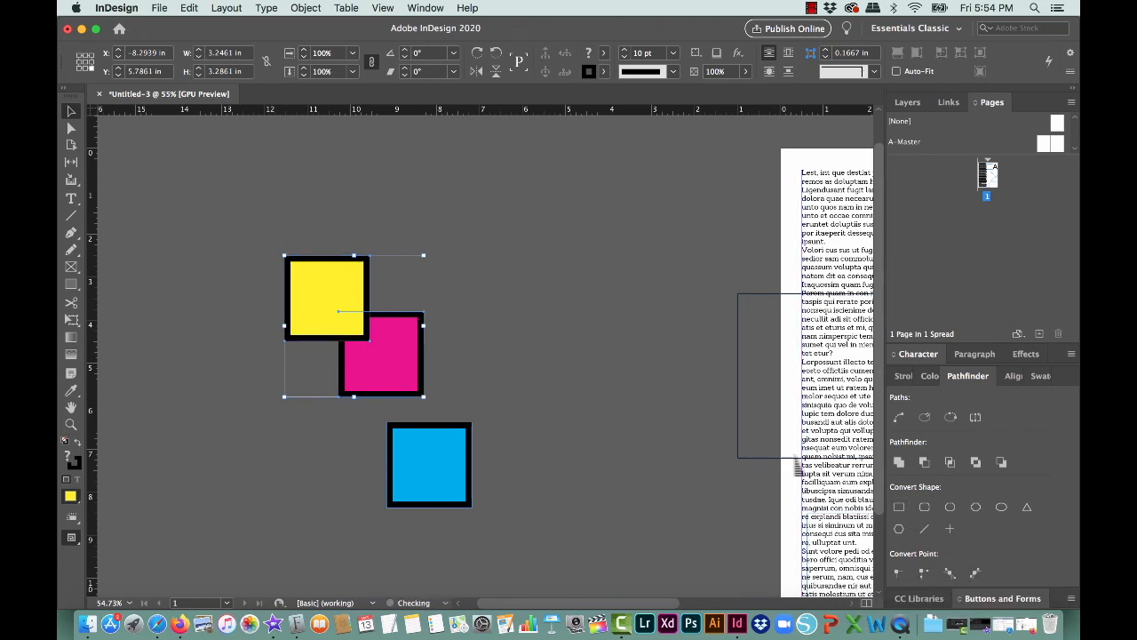
- Move the magenta and yellow squares apart so that they form a staggered column above the cyan square
click(561, 400)
drag(399, 324, 430, 343)
drag(353, 263, 388, 246)
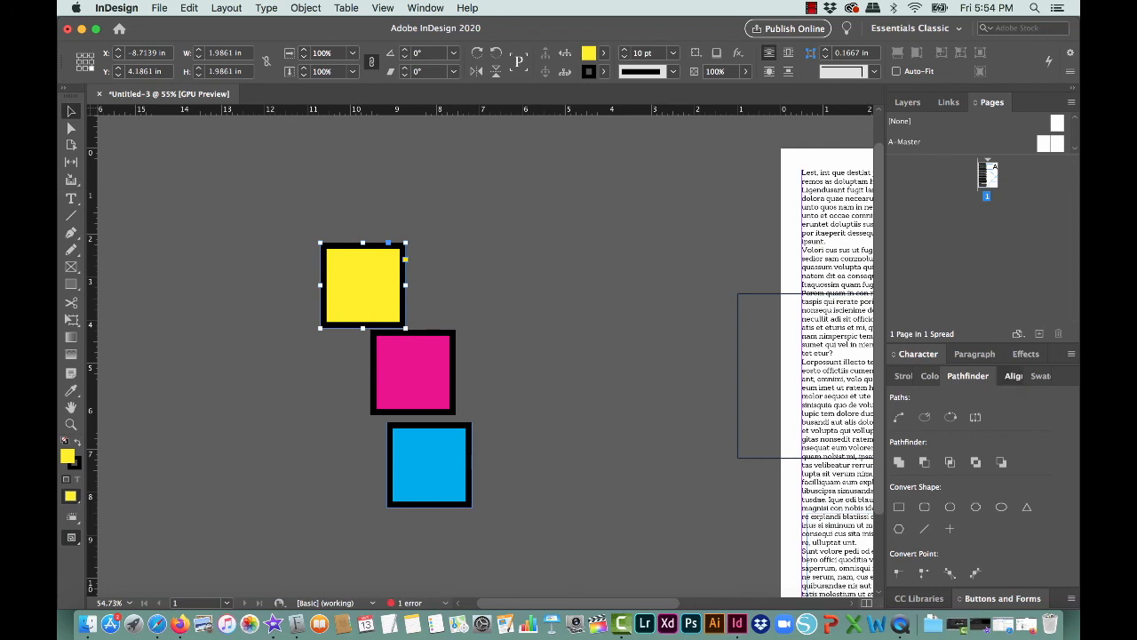
- Select all three squares, try aligning their horizontal centers and left edges, and align them by their right edges instead
click(1013, 376)
drag(238, 197, 505, 554)
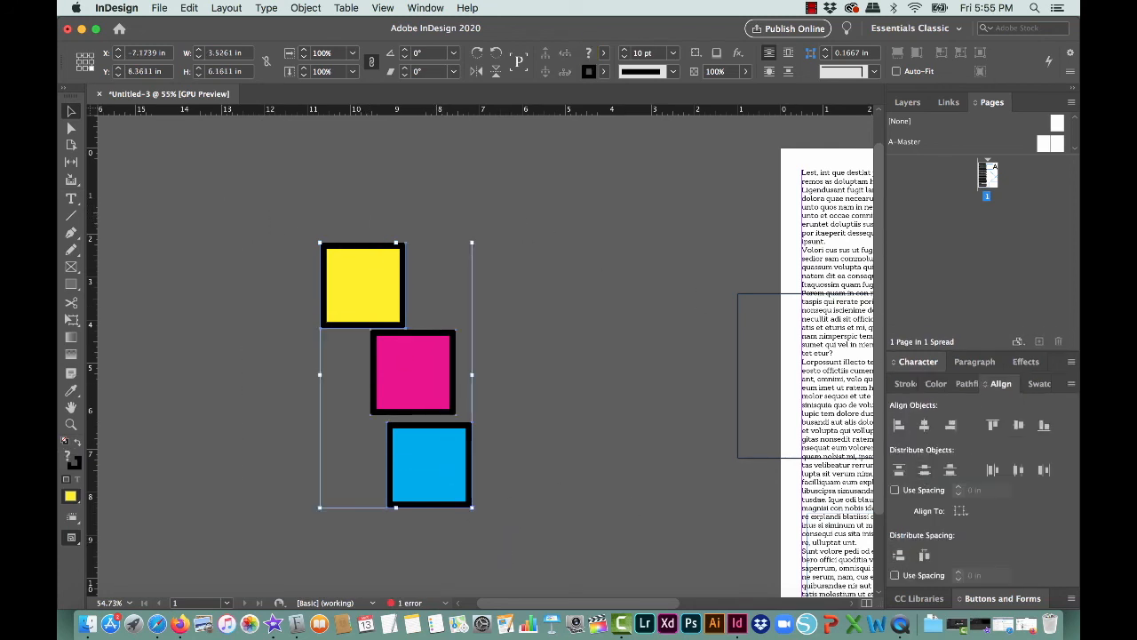
click(924, 426)
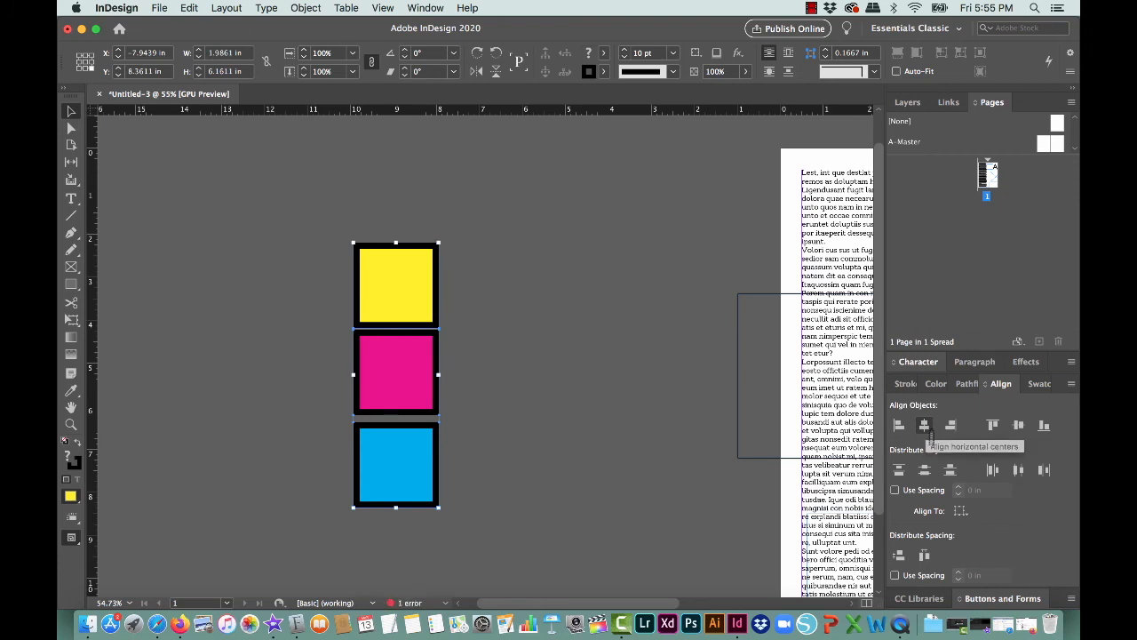
key(super+z)
click(899, 425)
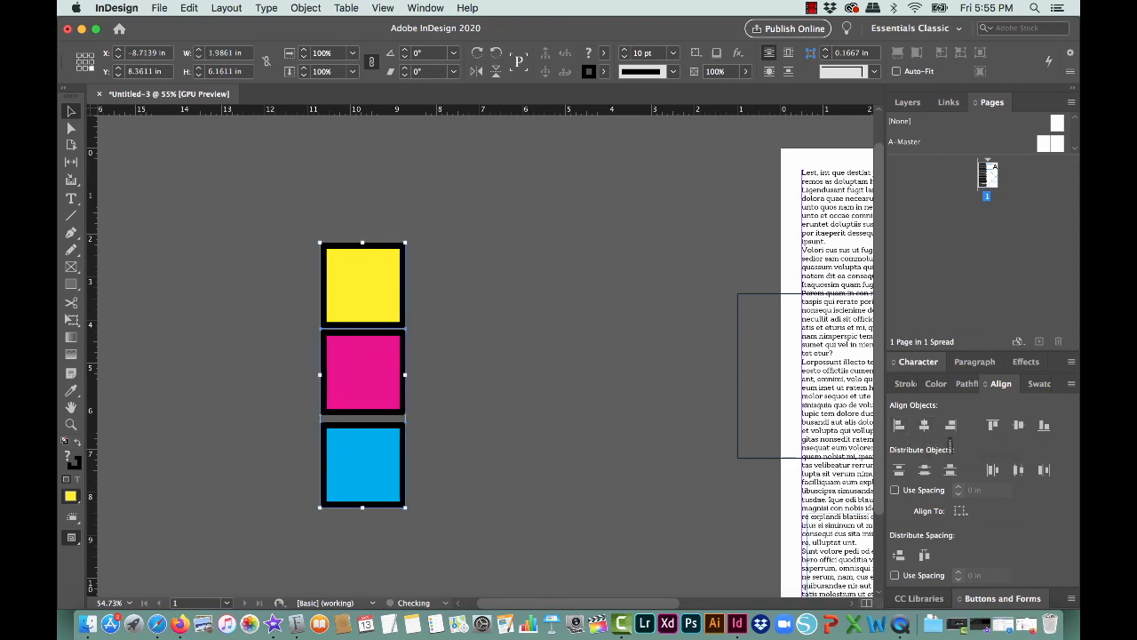
key(super+z)
click(950, 426)
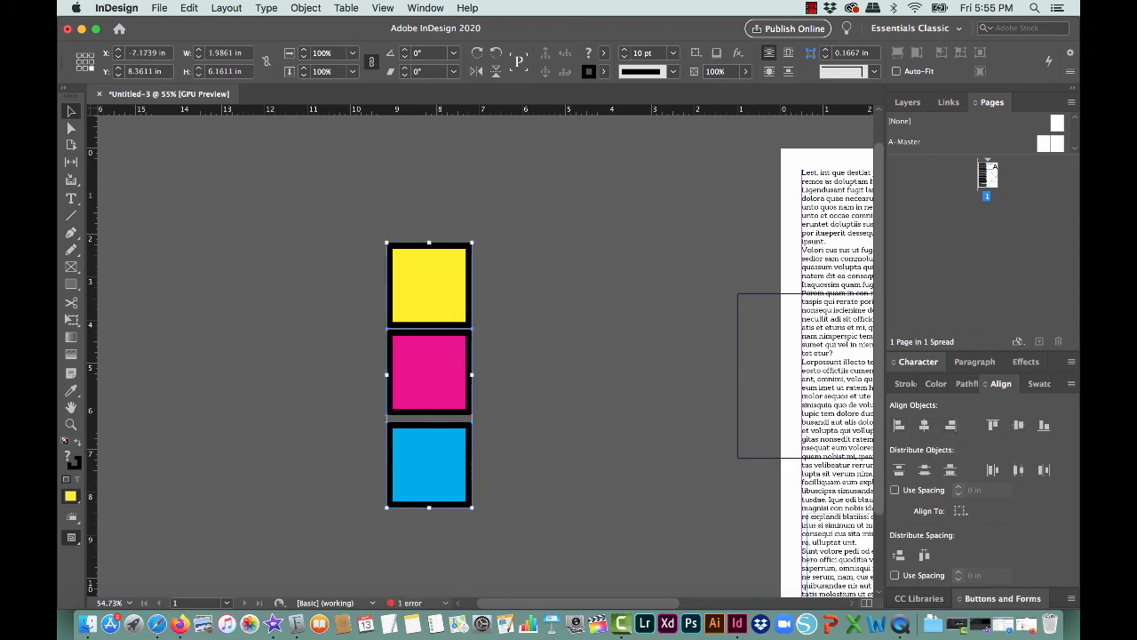
- Try aligning the three squares by their top edges, undo it, and distribute their vertical centers evenly
click(999, 429)
key(super+z)
click(924, 469)
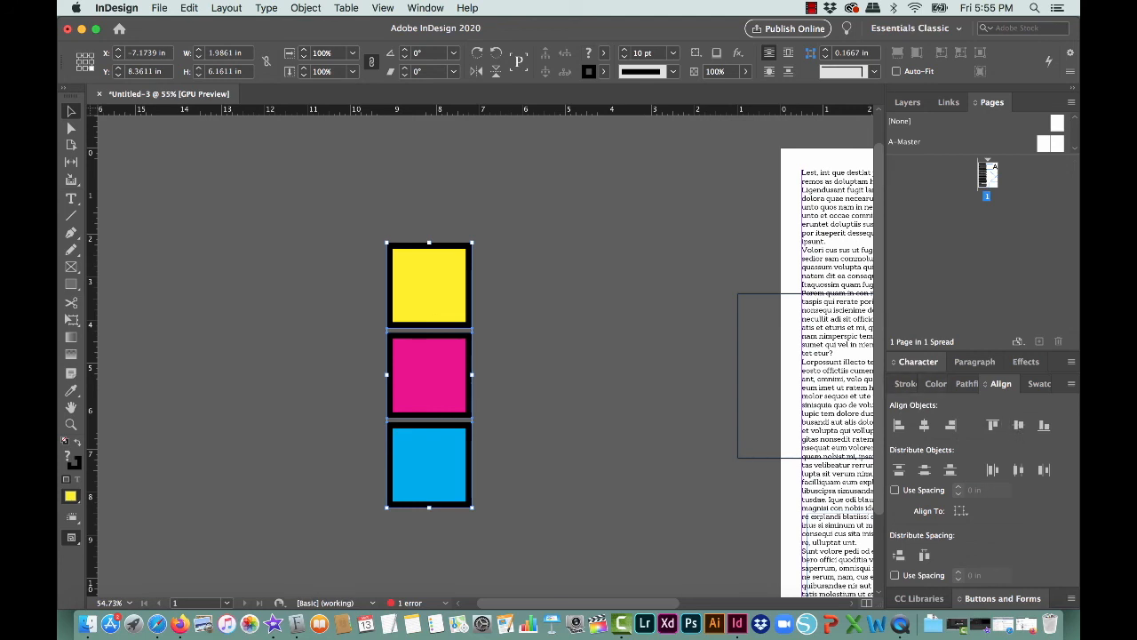
- Expand CC Libraries, detach it as a floating panel over the pasteboard, and lengthen it to show more library content
click(919, 599)
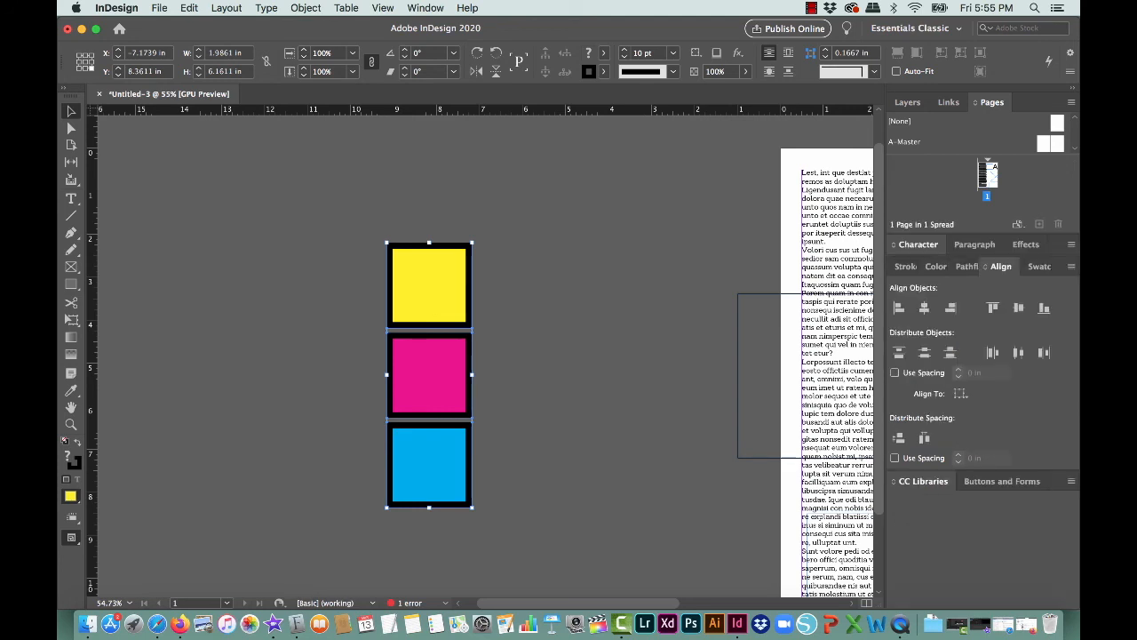
drag(923, 481, 605, 151)
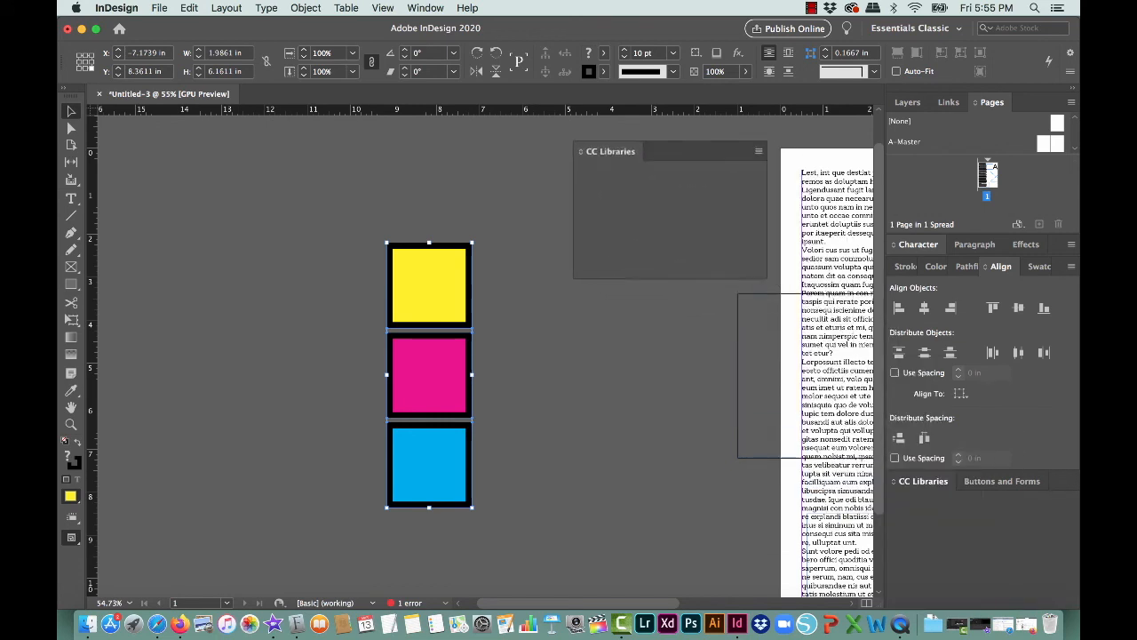
drag(668, 281, 668, 562)
- Duplicate the yellow square beside the column of squares and enlarge the copy to about 4.1 in wide by 7.5 in high
click(346, 260)
drag(437, 282, 213, 195)
drag(248, 238, 340, 475)
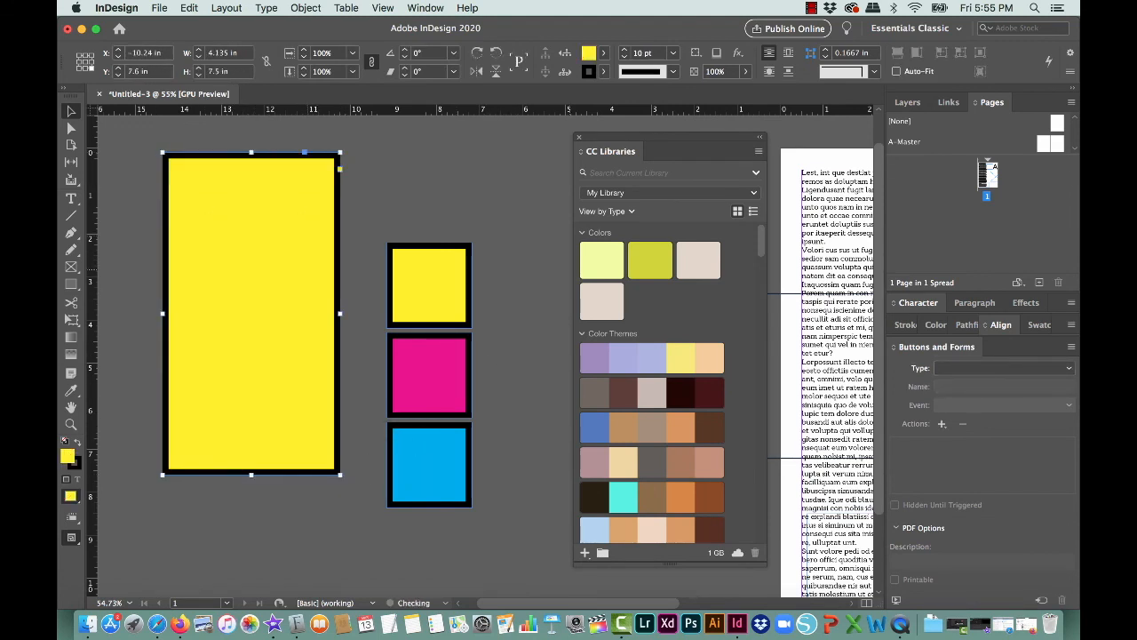
- Try filling the large rectangle with My Library colors, including light purple, blue from Theme 4, and the brown, orange and turquoise of Theme 2
click(601, 260)
click(652, 356)
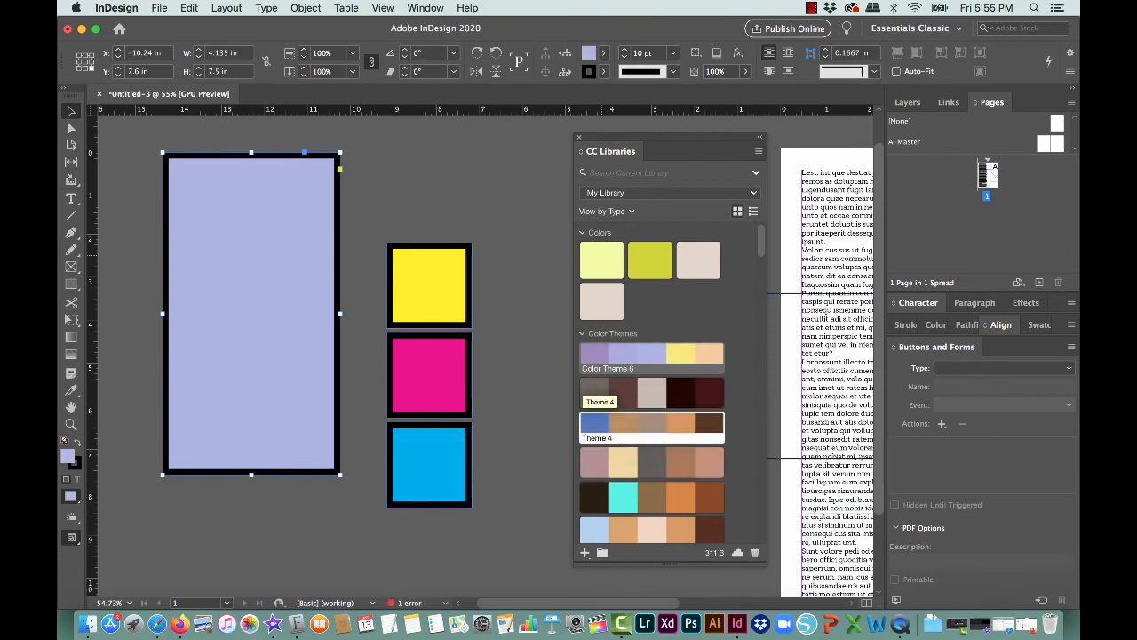
click(593, 422)
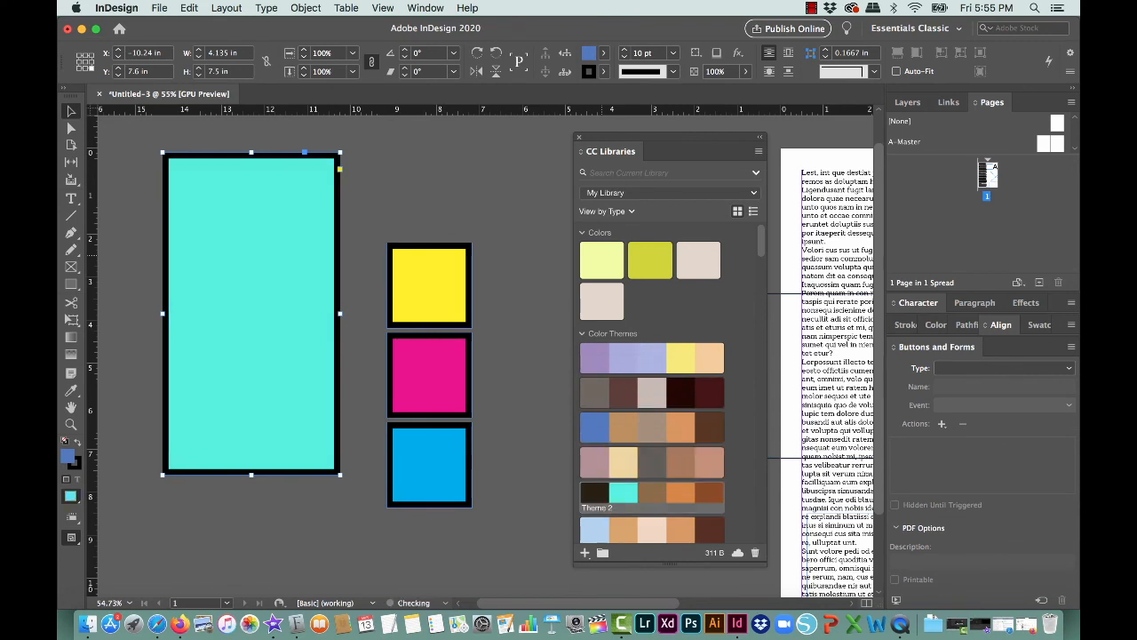
click(623, 493)
click(594, 493)
click(623, 493)
click(652, 493)
click(680, 493)
click(594, 493)
click(623, 493)
- Look through My Library's paragraph styles, graphics and patterns, and remove the fill from the large rectangle
scroll(627, 496, down, 1)
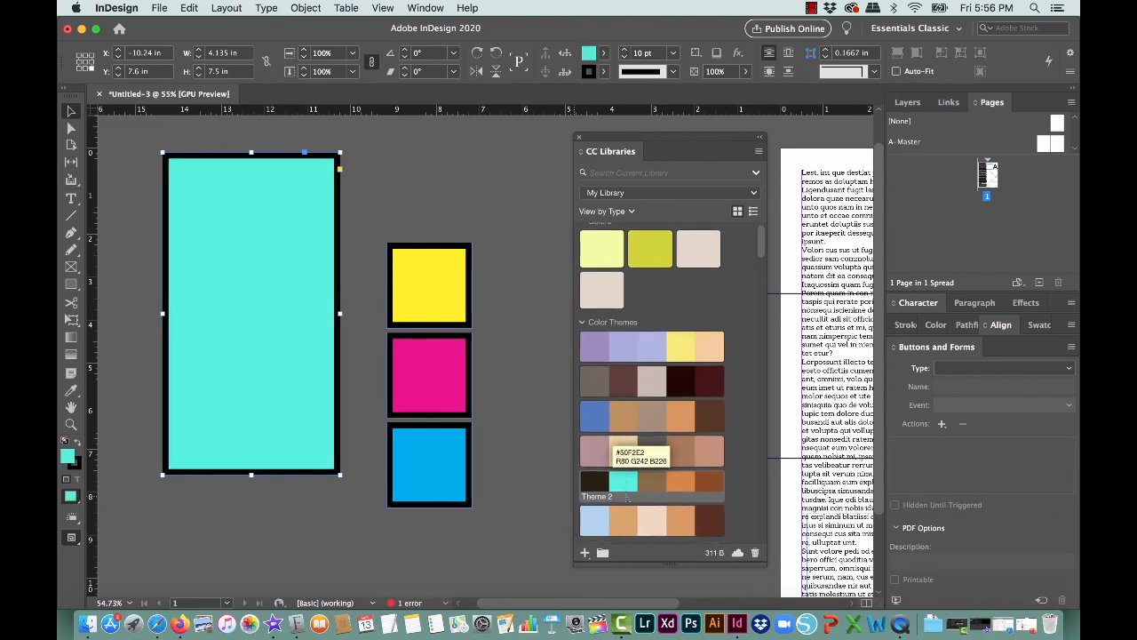
scroll(627, 496, down, 5)
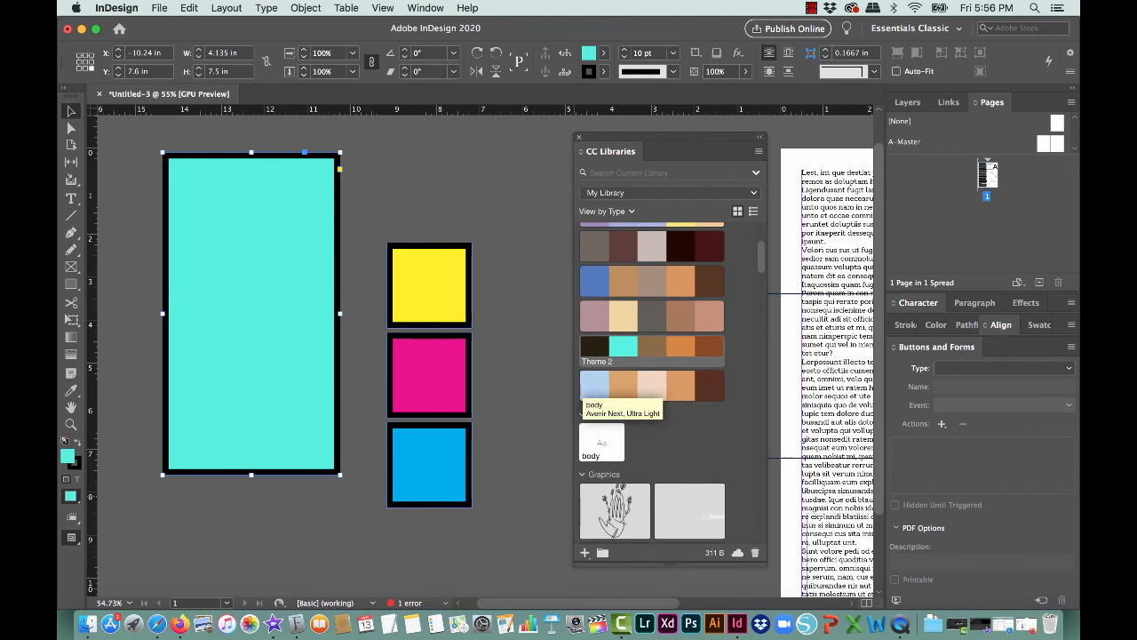
scroll(644, 449, down, 5)
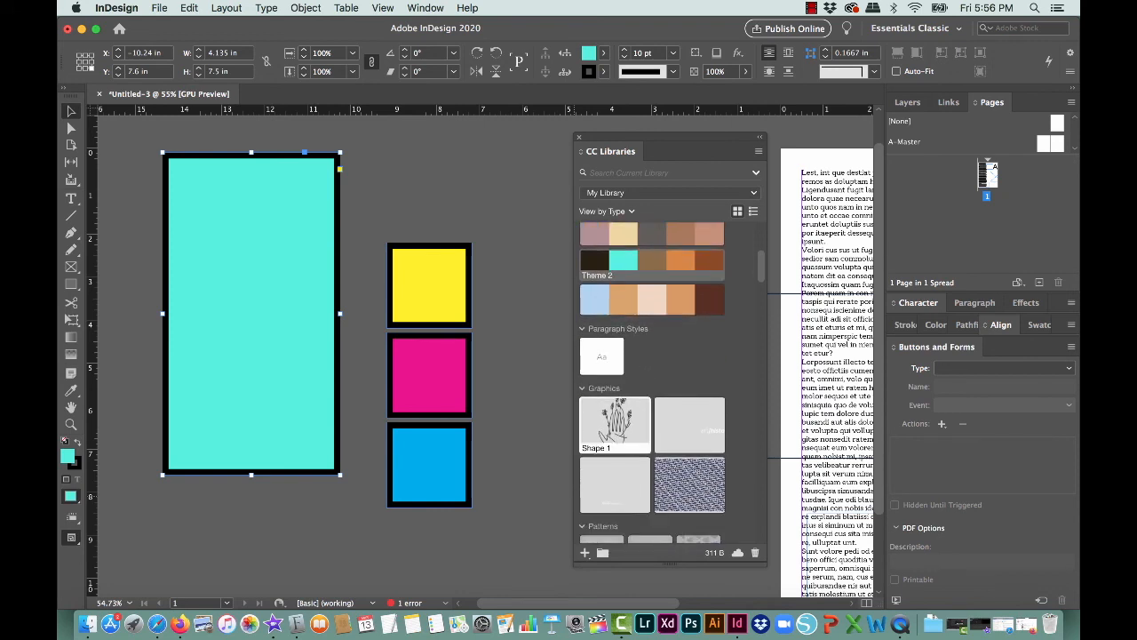
scroll(649, 453, down, 8)
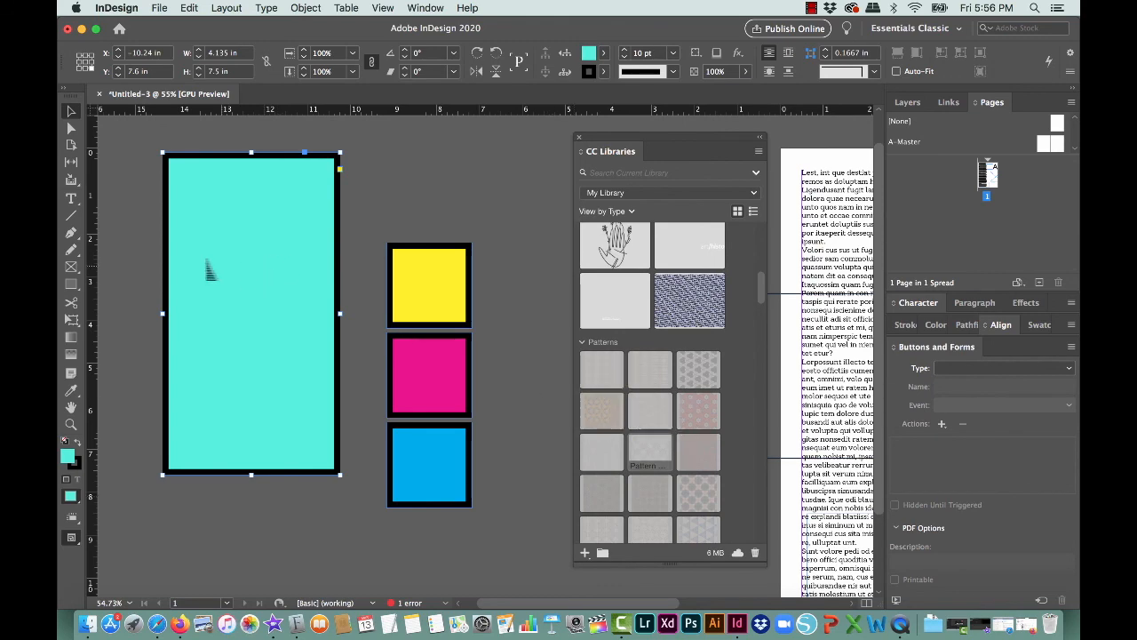
scroll(456, 518, down, 3)
scroll(456, 518, left, 1)
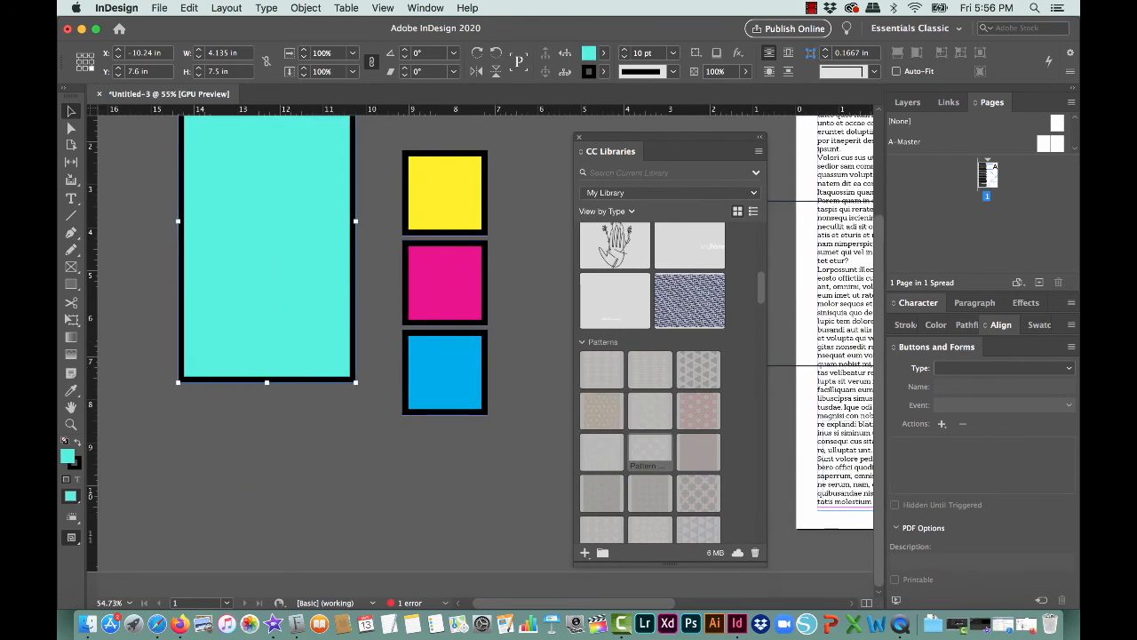
key(slash)
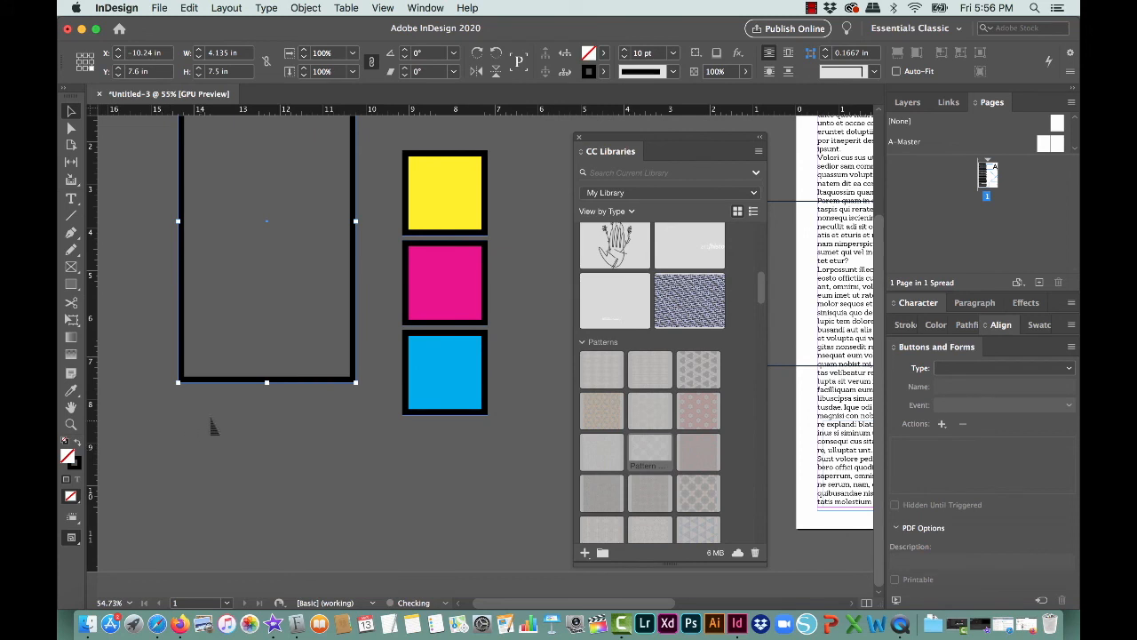
click(501, 400)
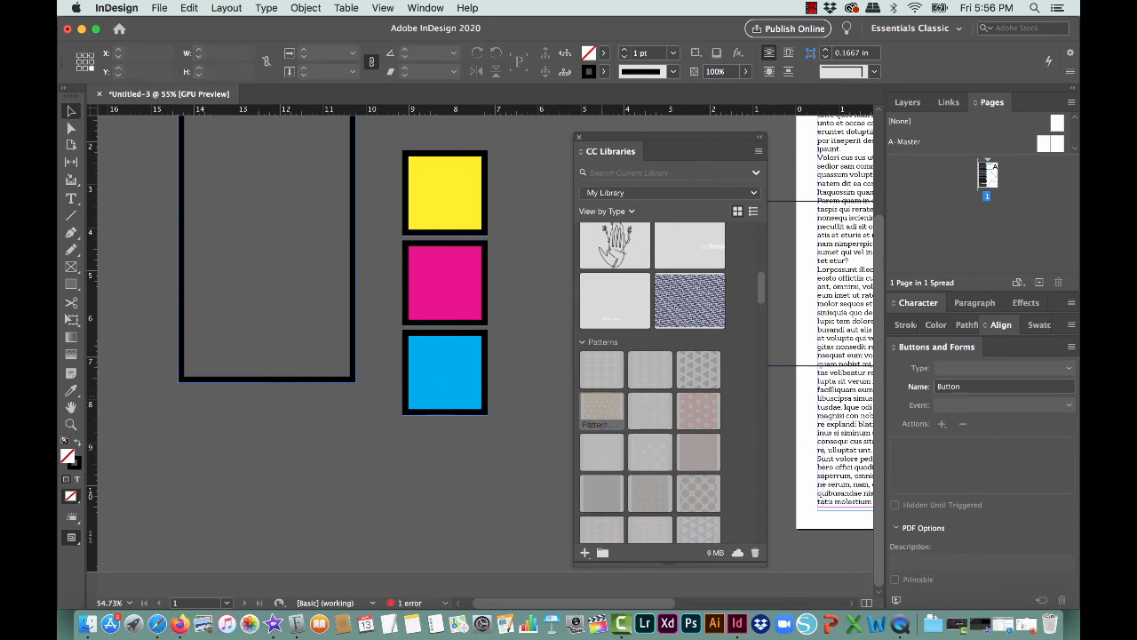
click(289, 313)
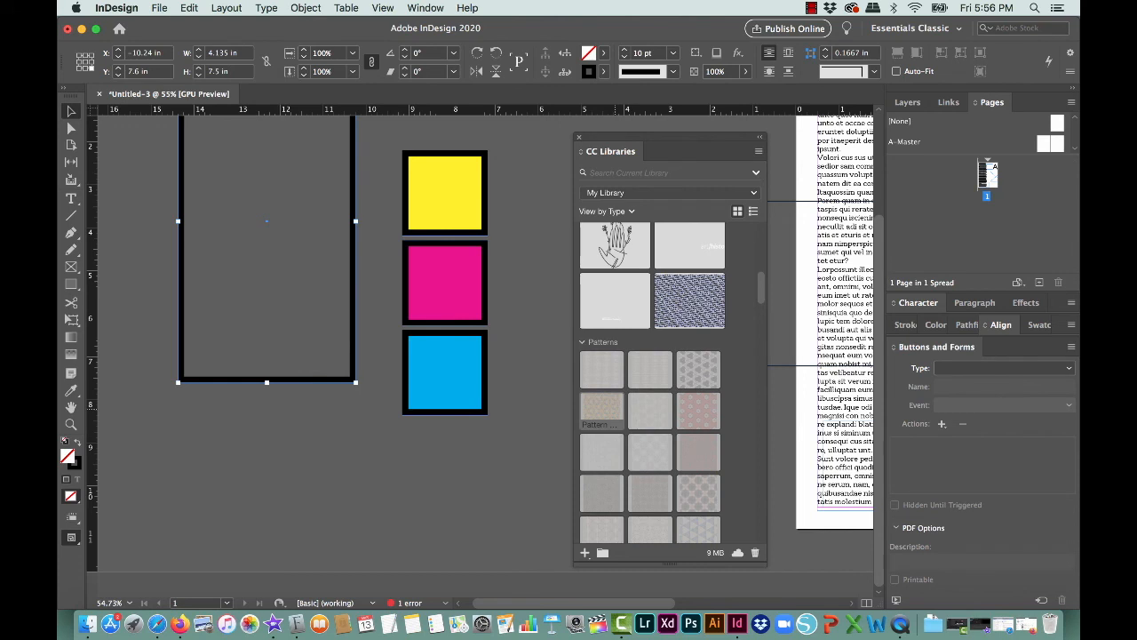
- Look through the remaining patterns in My Library and dock the CC Libraries panel beneath Buttons and Forms
scroll(662, 477, down, 5)
scroll(662, 477, down, 5)
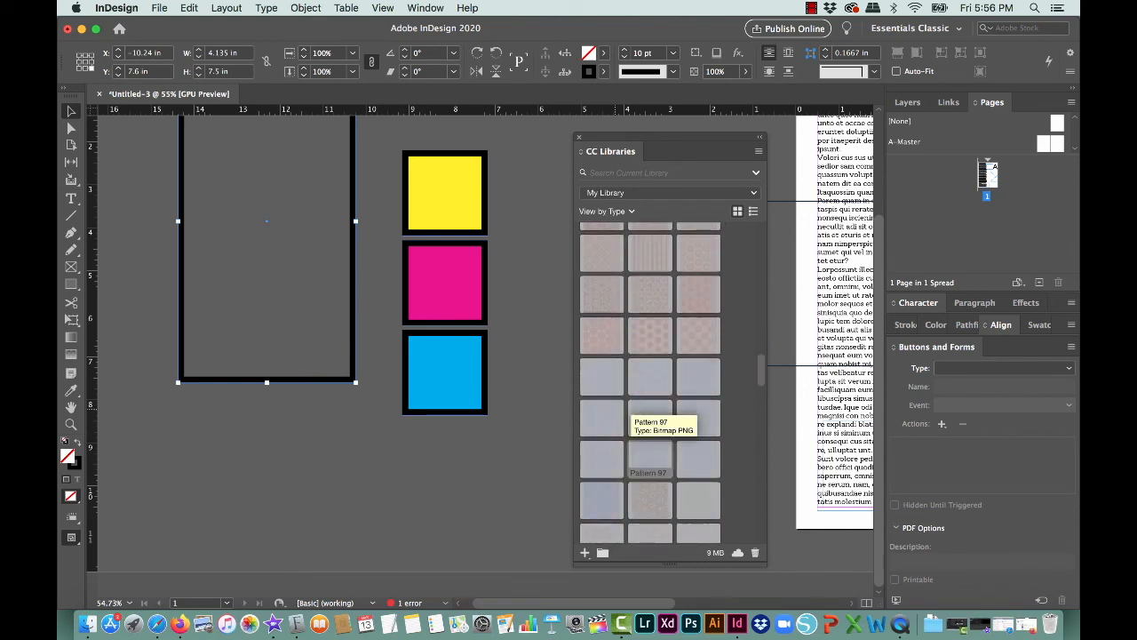
scroll(652, 447, down, 8)
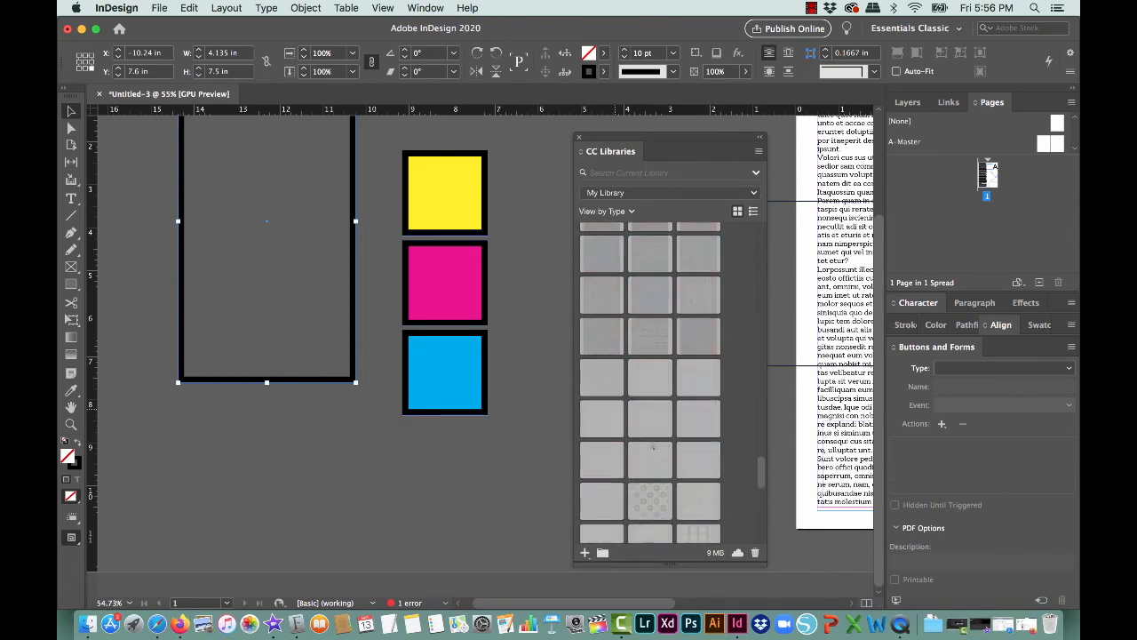
scroll(653, 444, down, 5)
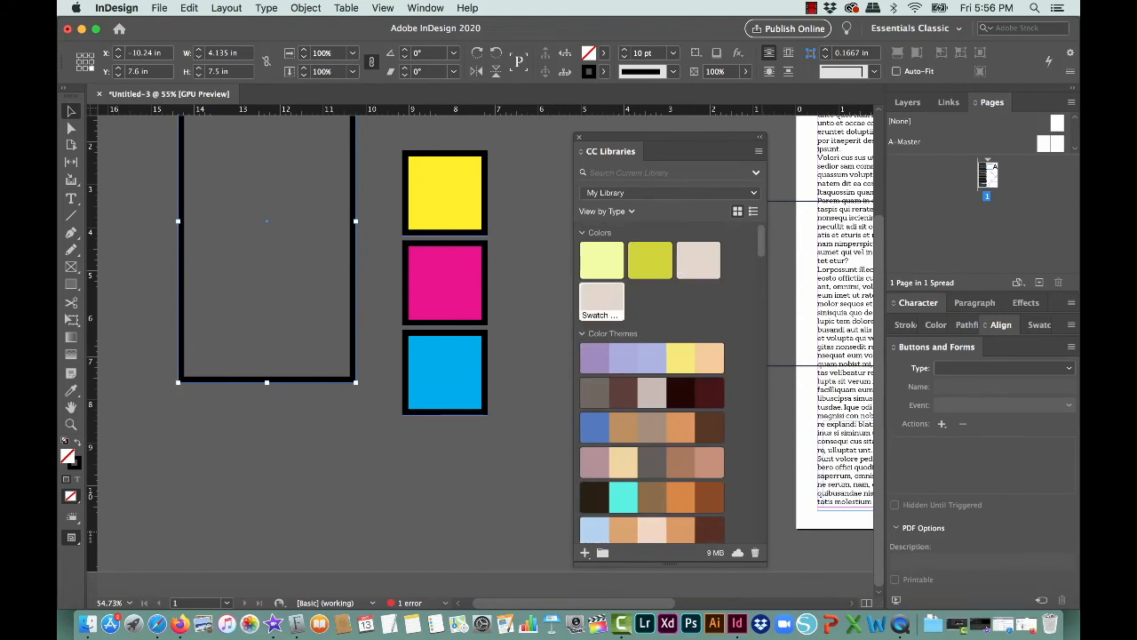
drag(610, 151, 952, 601)
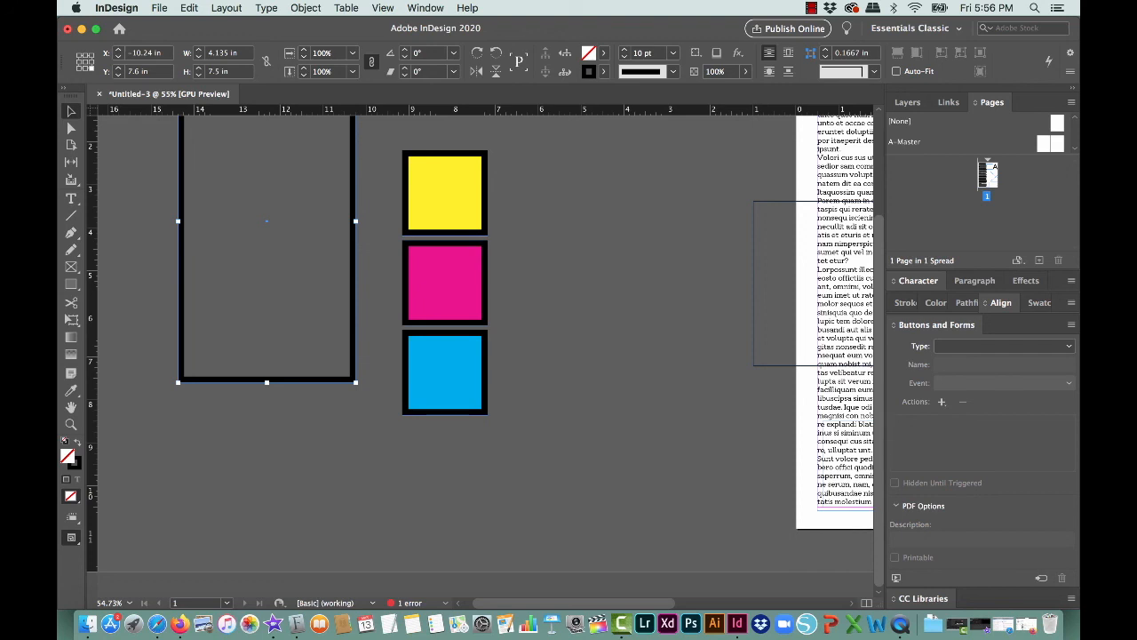
- Review the available styles panels and workspaces, and choose the Essentials Classic workspace
click(426, 7)
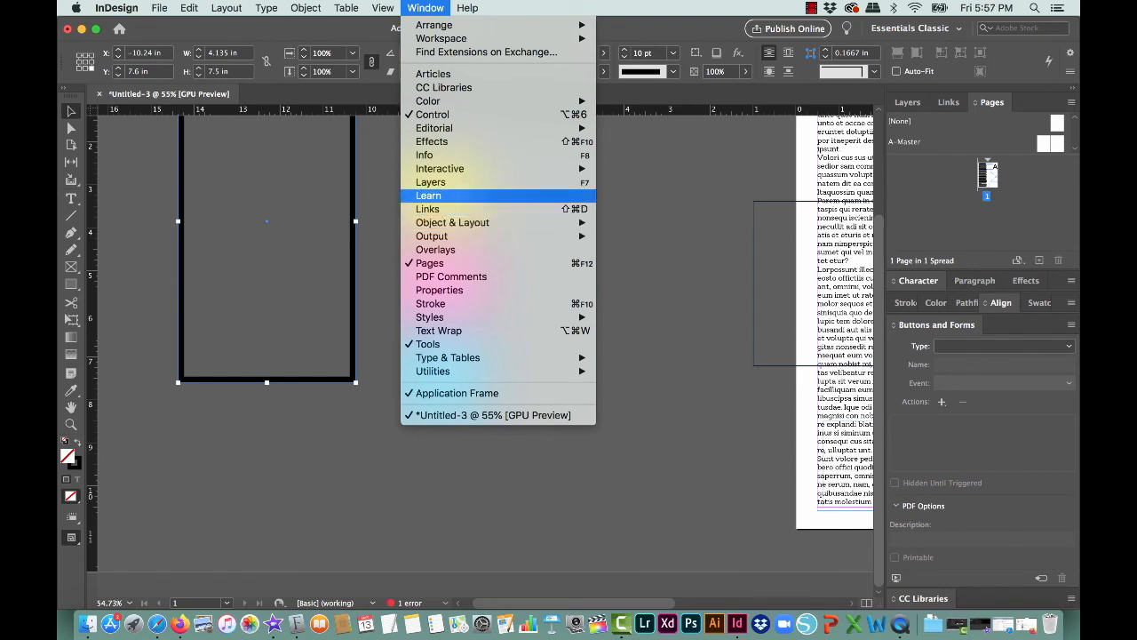
mouse_move(462, 317)
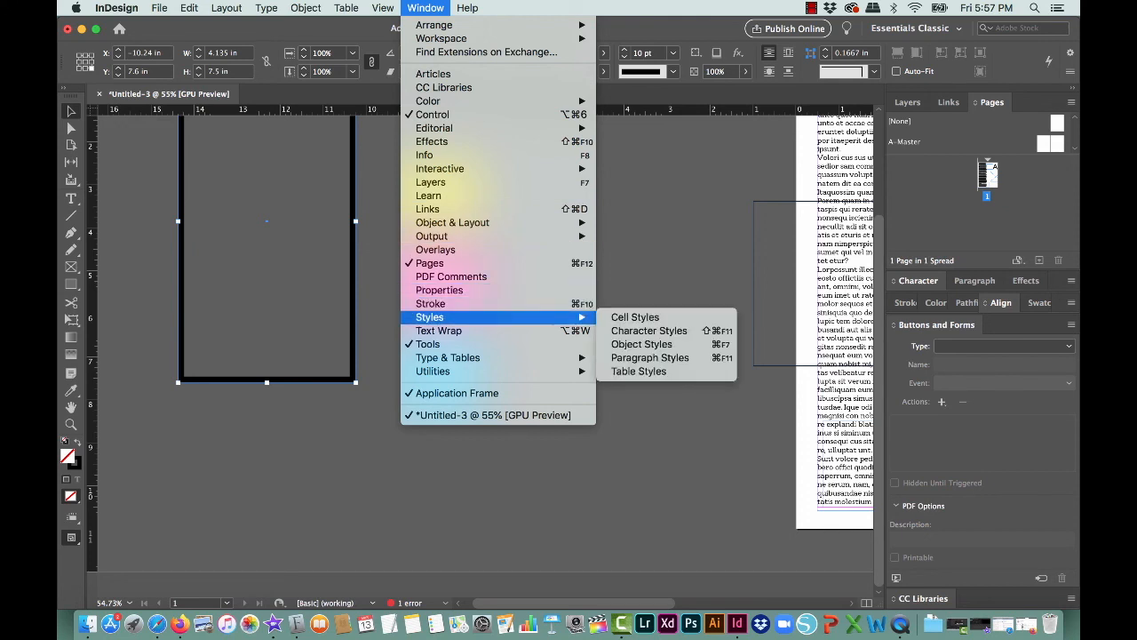
mouse_move(462, 39)
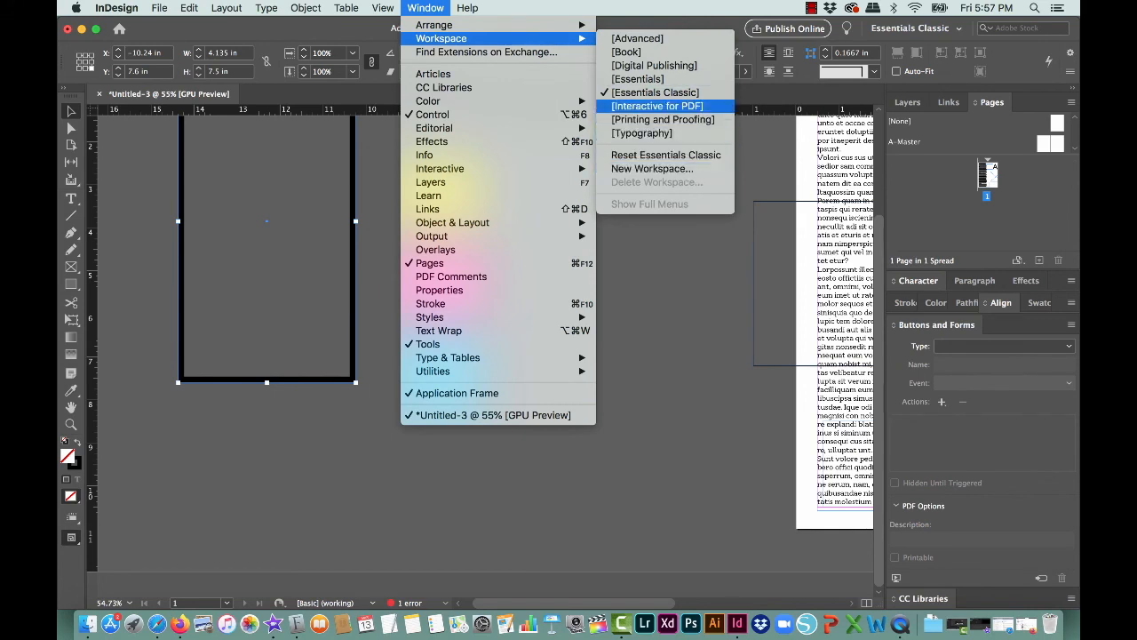
click(655, 92)
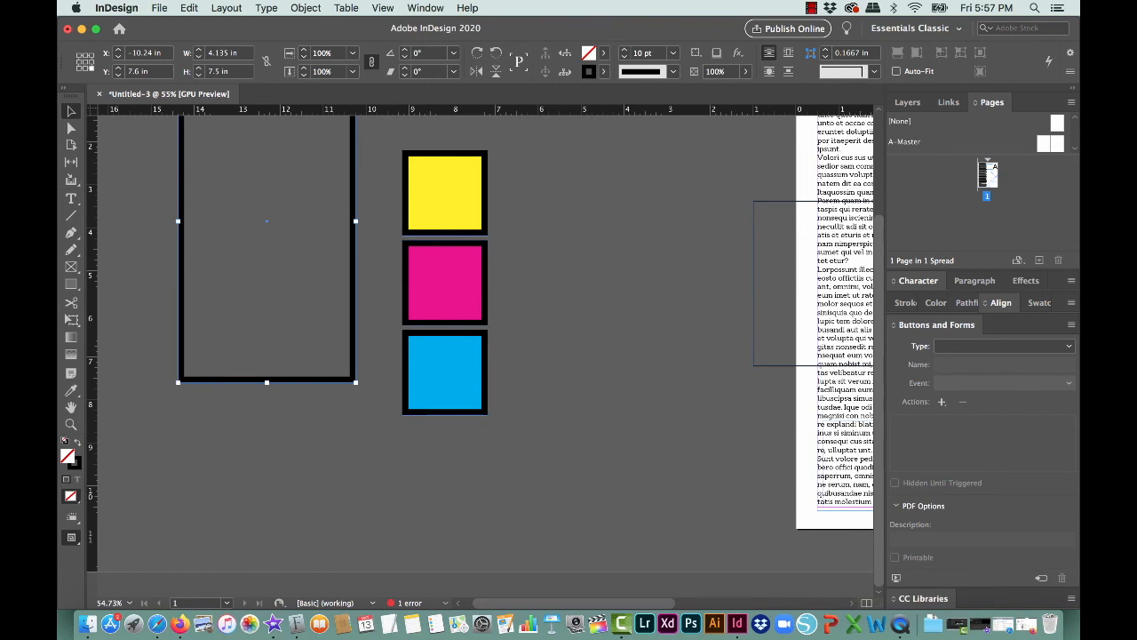